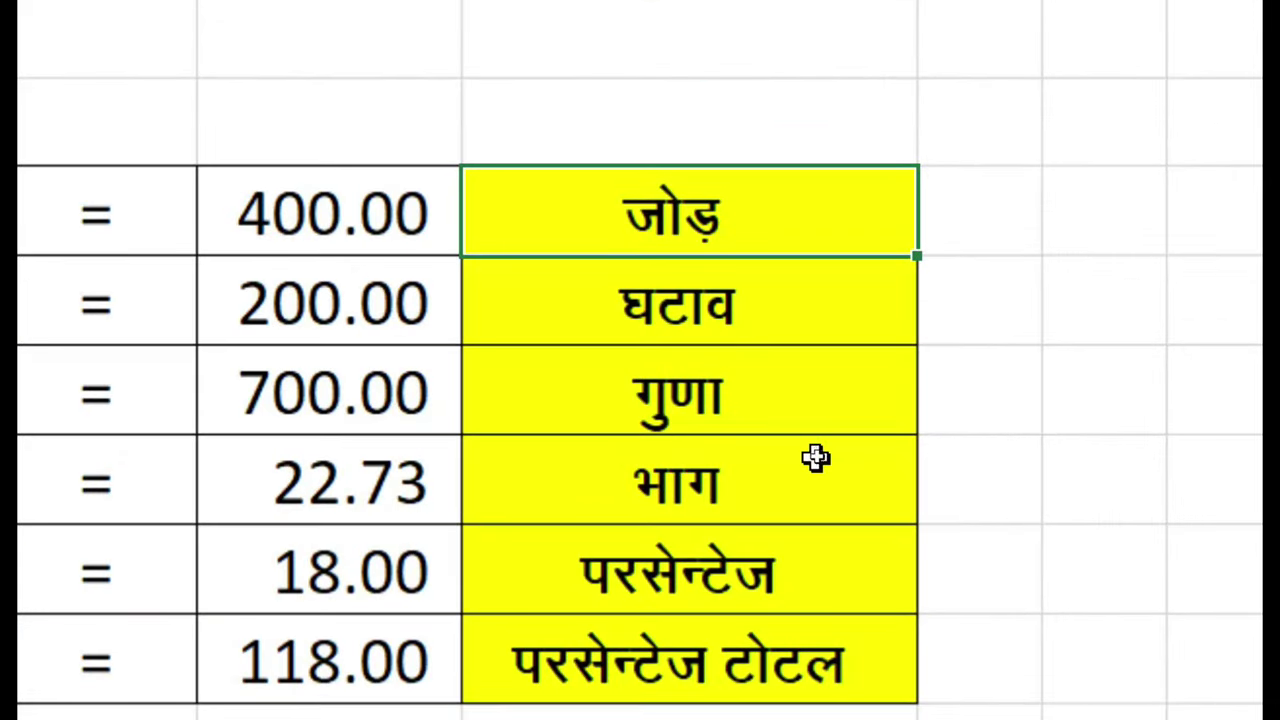
# Review the Hindi operation labels, from जोड़ through परसेन्टेज टोटल
pyautogui.click(815, 457)
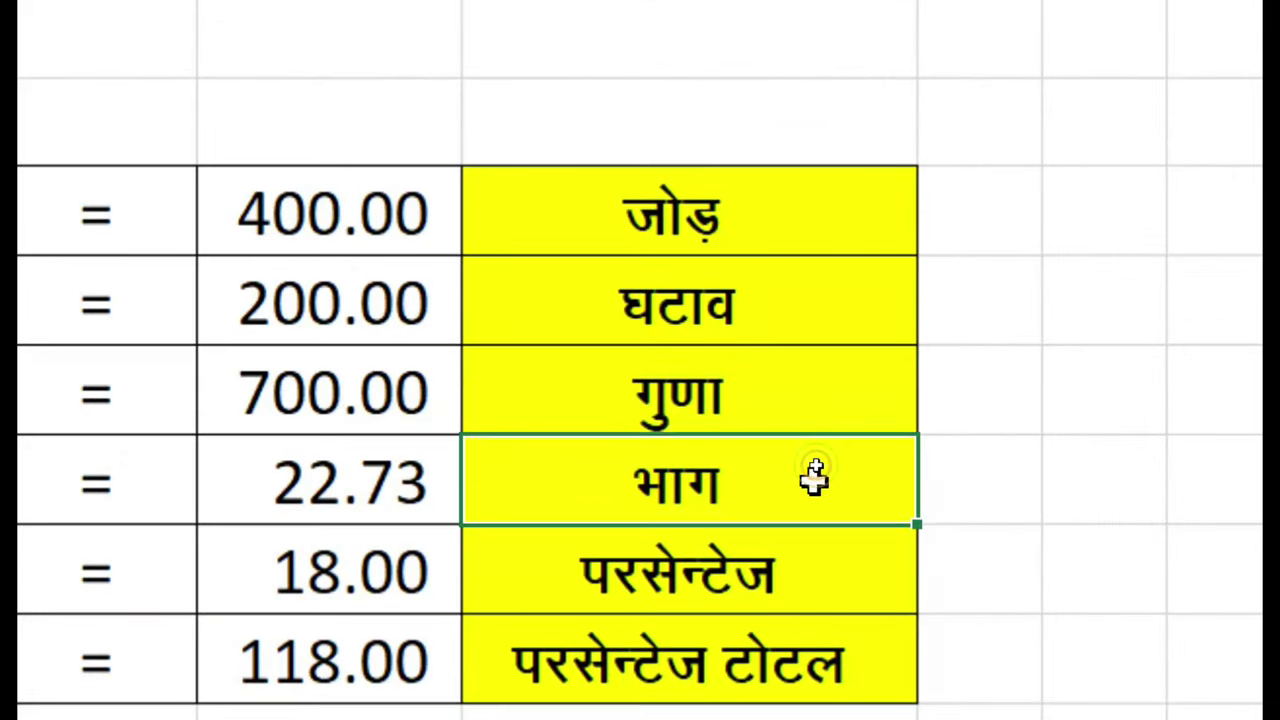
pyautogui.click(785, 185)
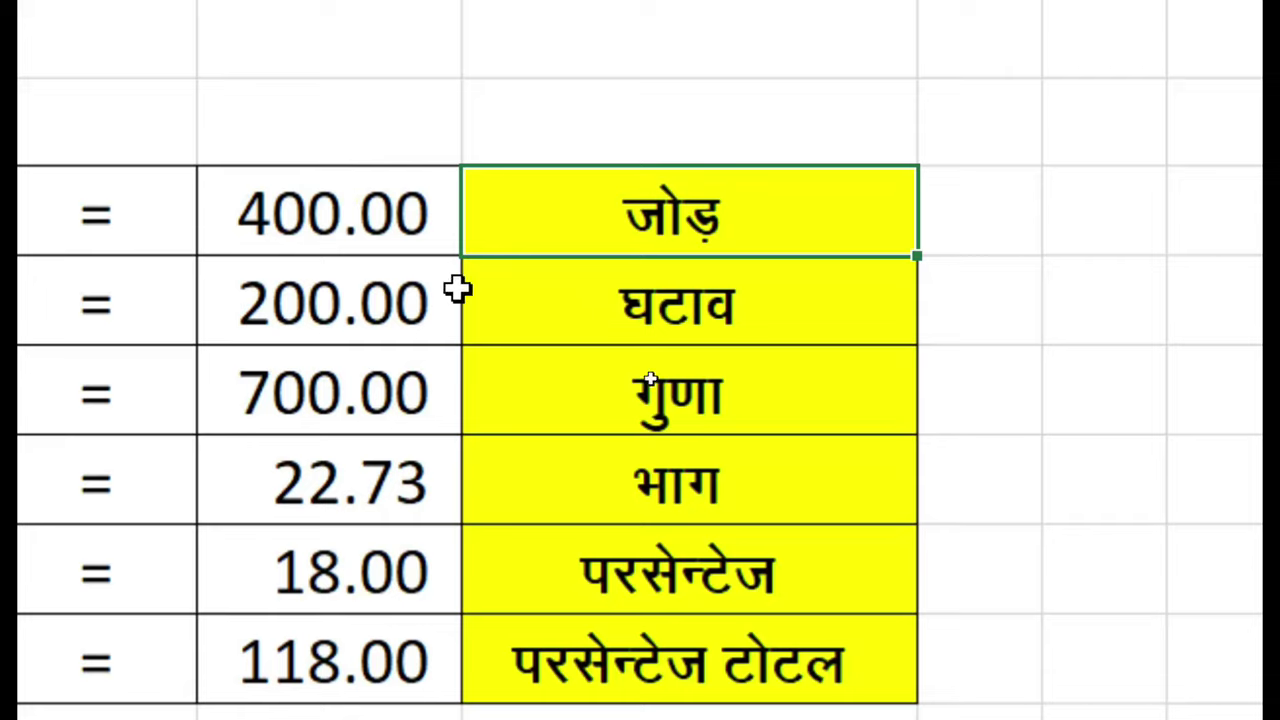
pyautogui.click(556, 326)
pyautogui.click(561, 418)
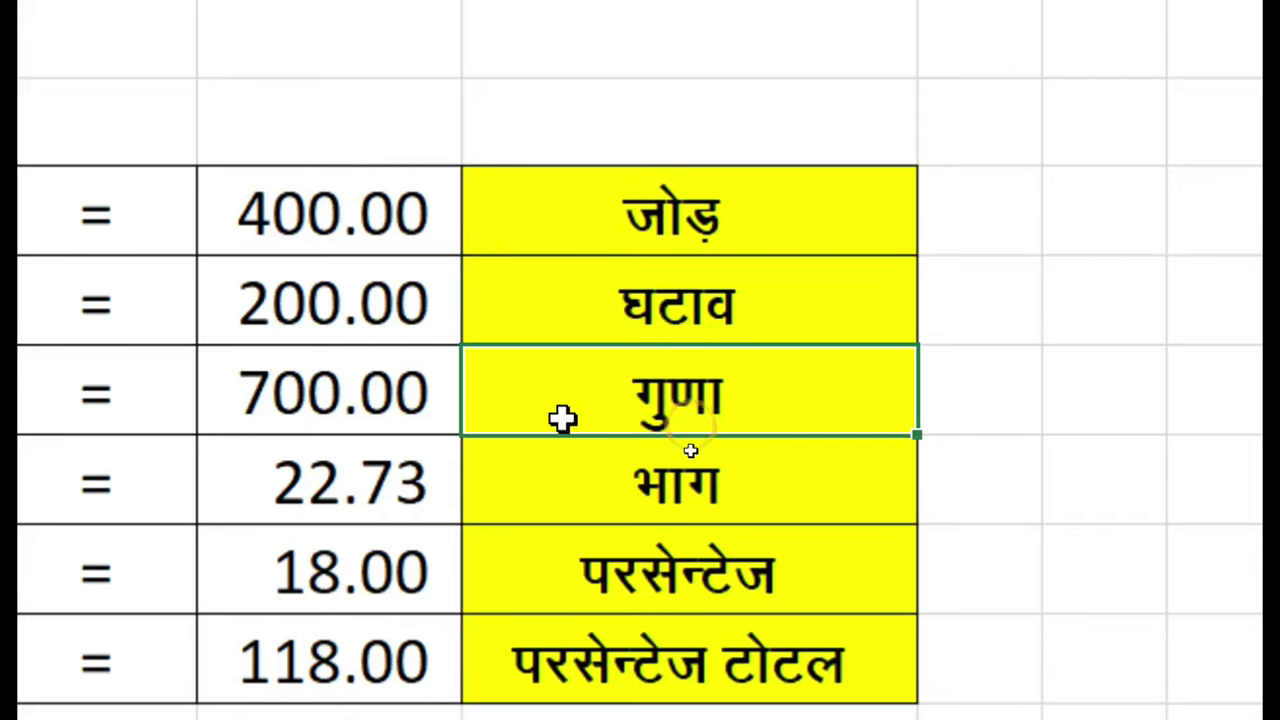
pyautogui.click(560, 488)
pyautogui.click(544, 588)
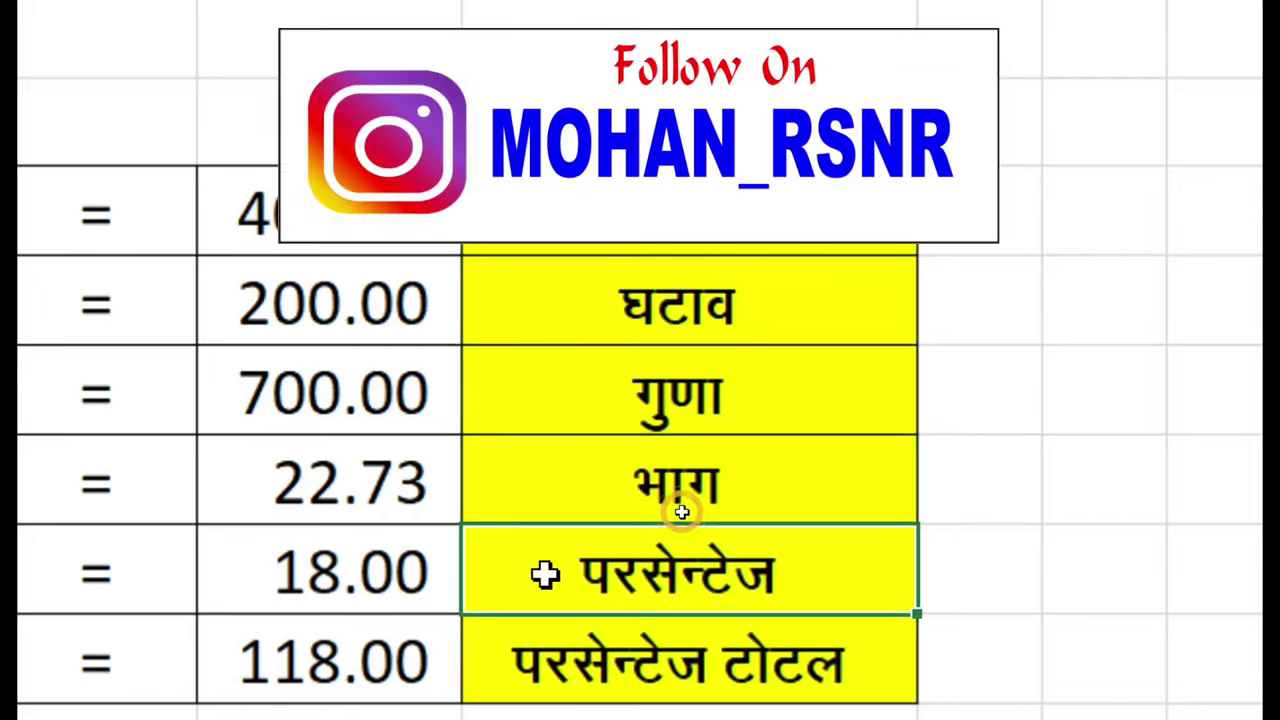
pyautogui.click(544, 614)
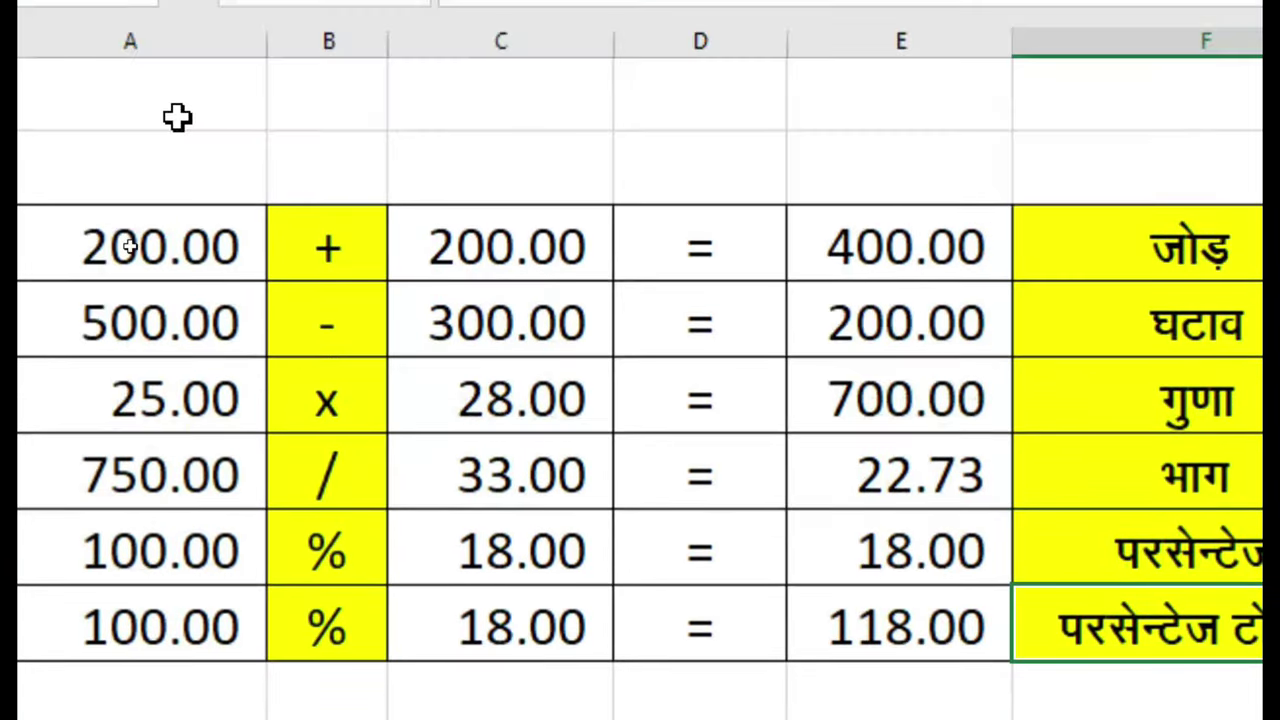
# Replace 200 with 100 in A3 so addition gives 300.00, then check E3's formula
pyautogui.click(177, 117)
pyautogui.click(177, 255)
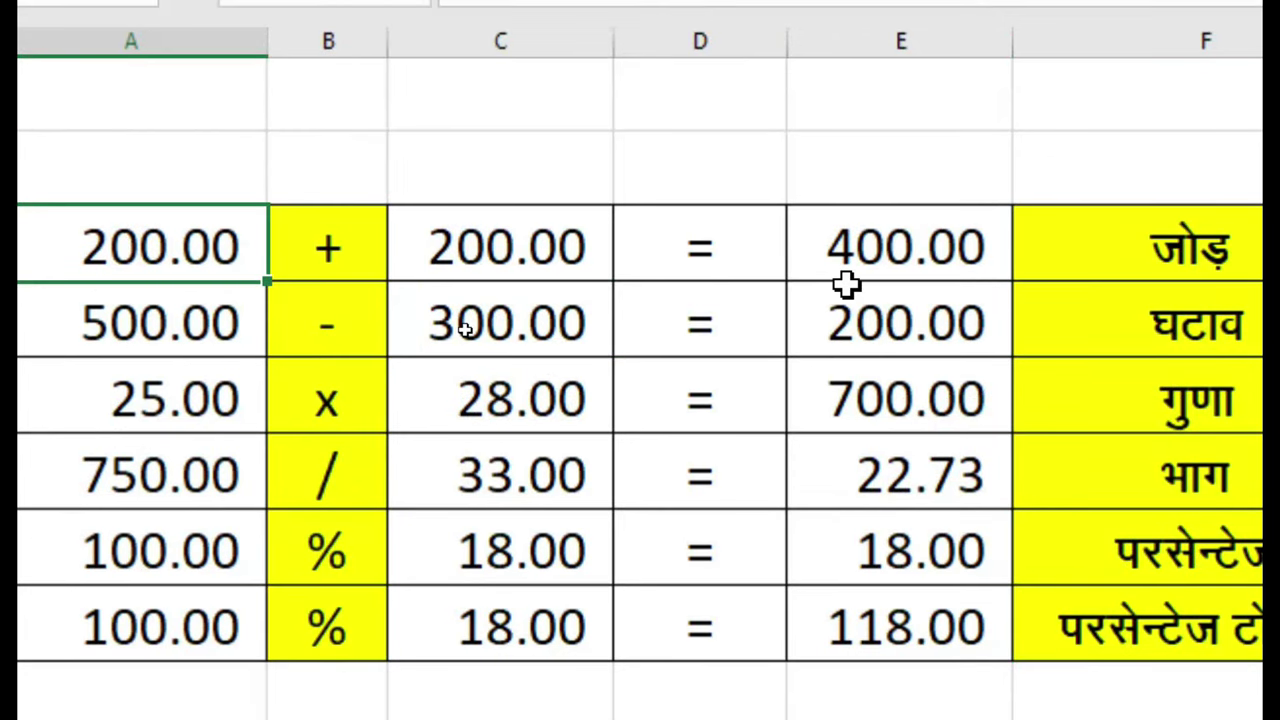
pyautogui.write('100')
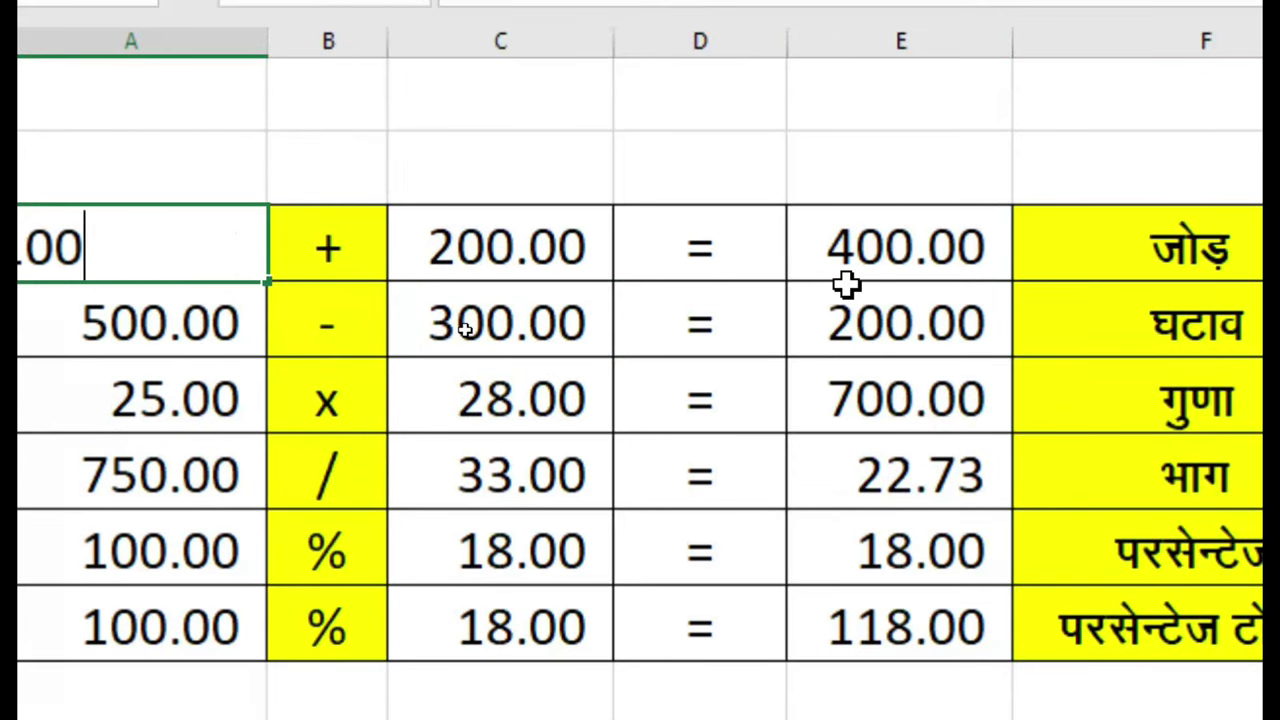
pyautogui.press('Tab')
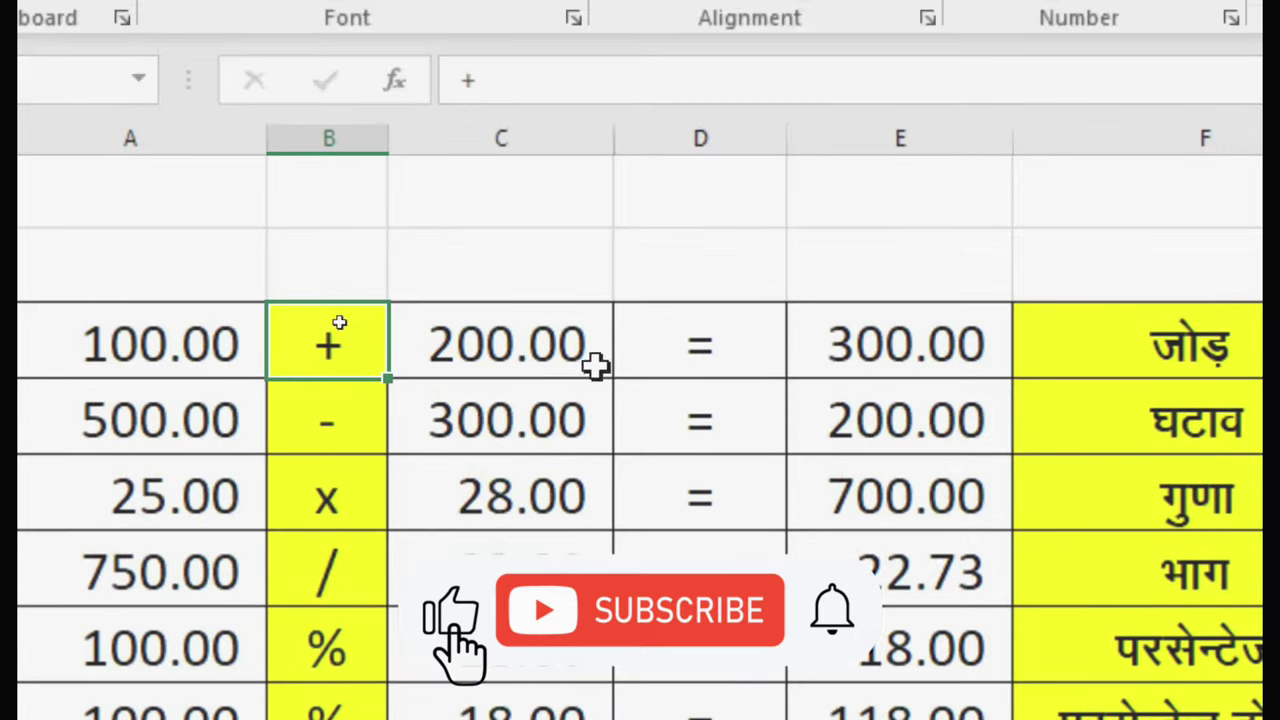
pyautogui.click(872, 362)
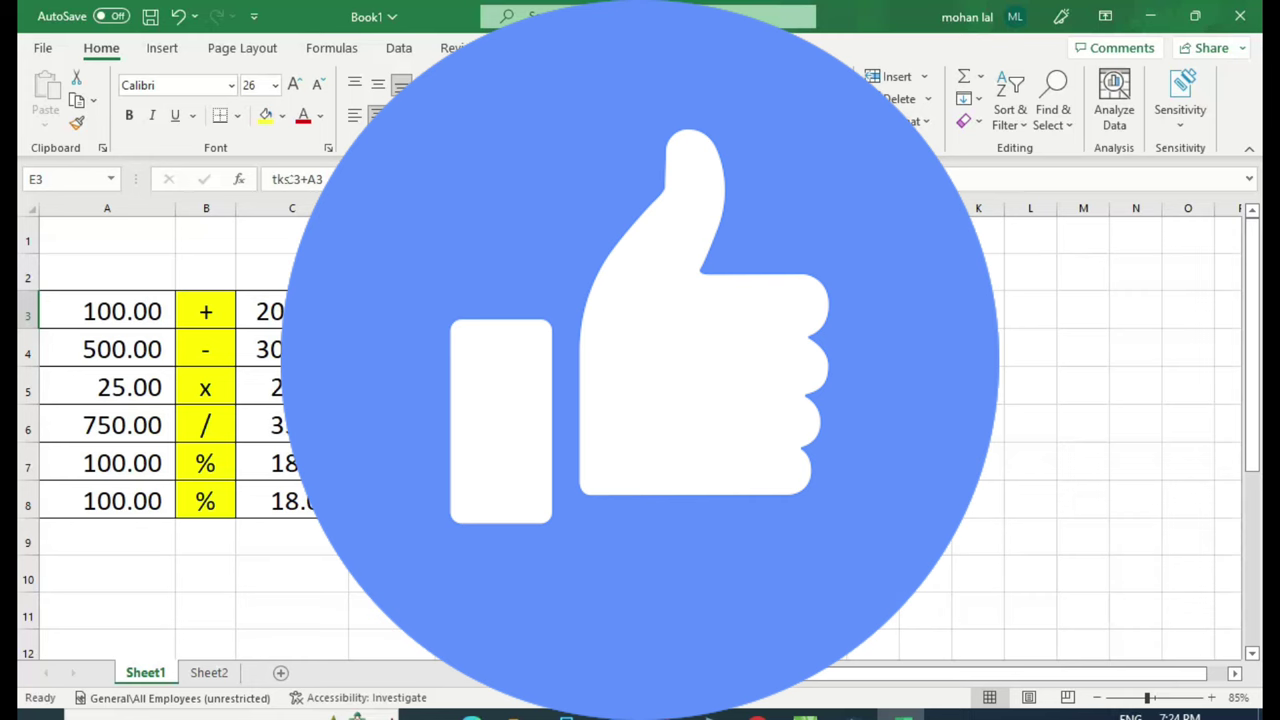
pyautogui.click(708, 303)
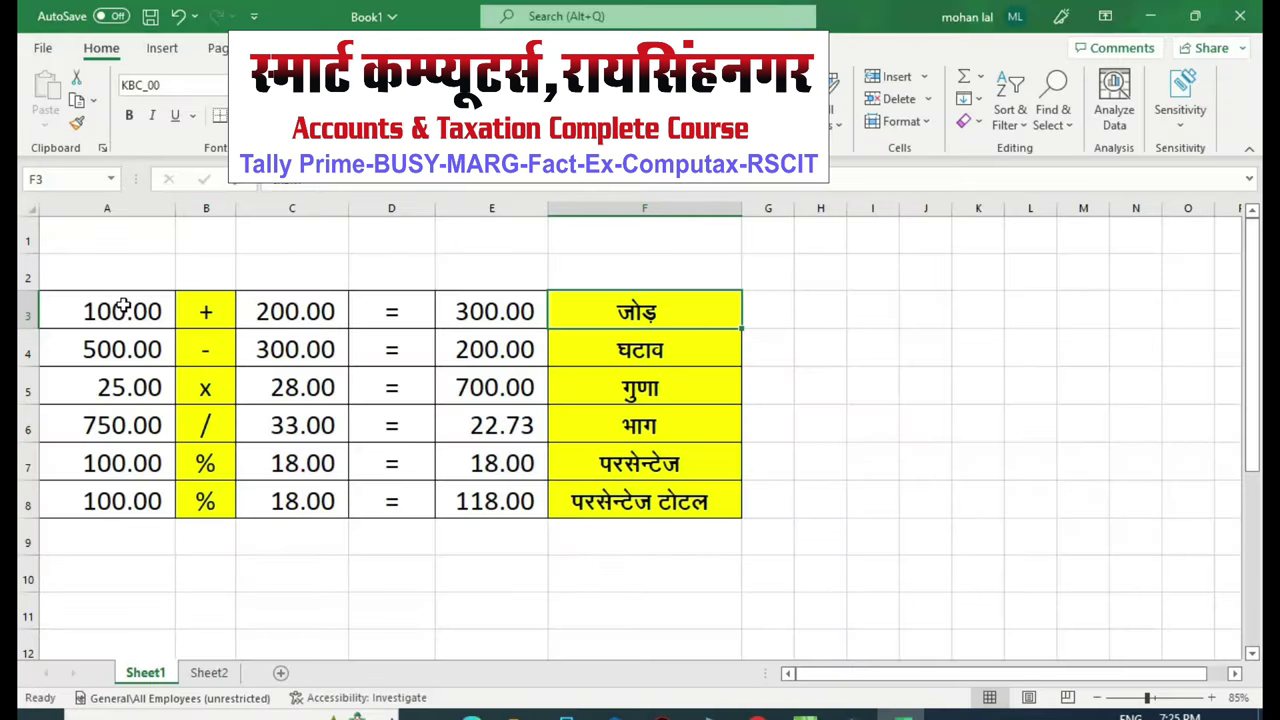
# On Sheet2, drag columns D and E wider next to the row 2 values
pyautogui.click(209, 673)
pyautogui.click(307, 397)
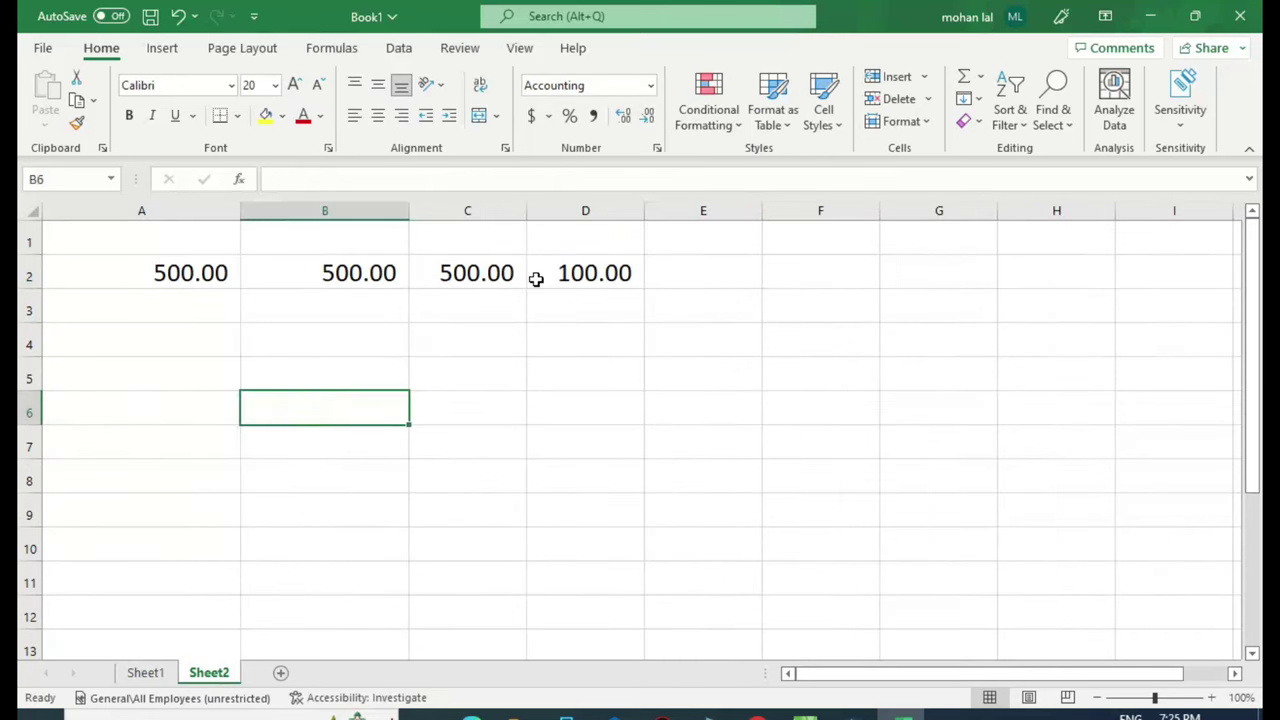
pyautogui.moveTo(644, 210); pyautogui.dragTo(663, 210)
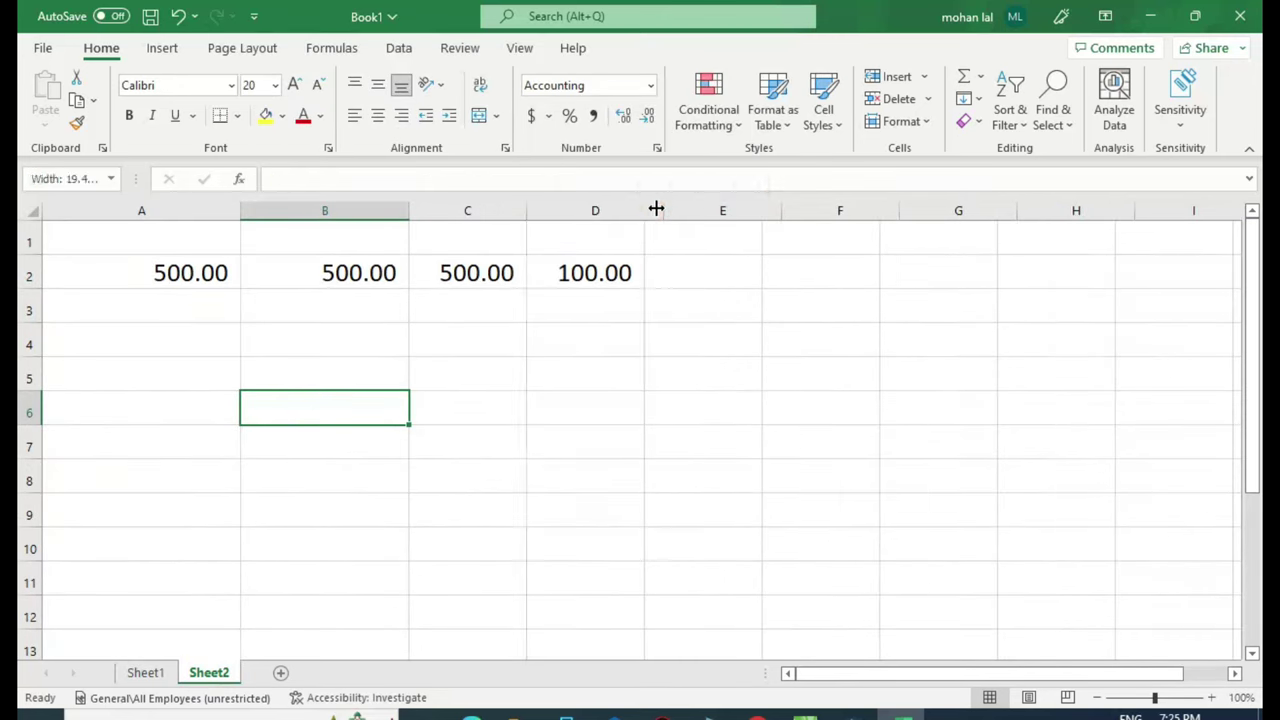
pyautogui.click(731, 243)
pyautogui.click(726, 271)
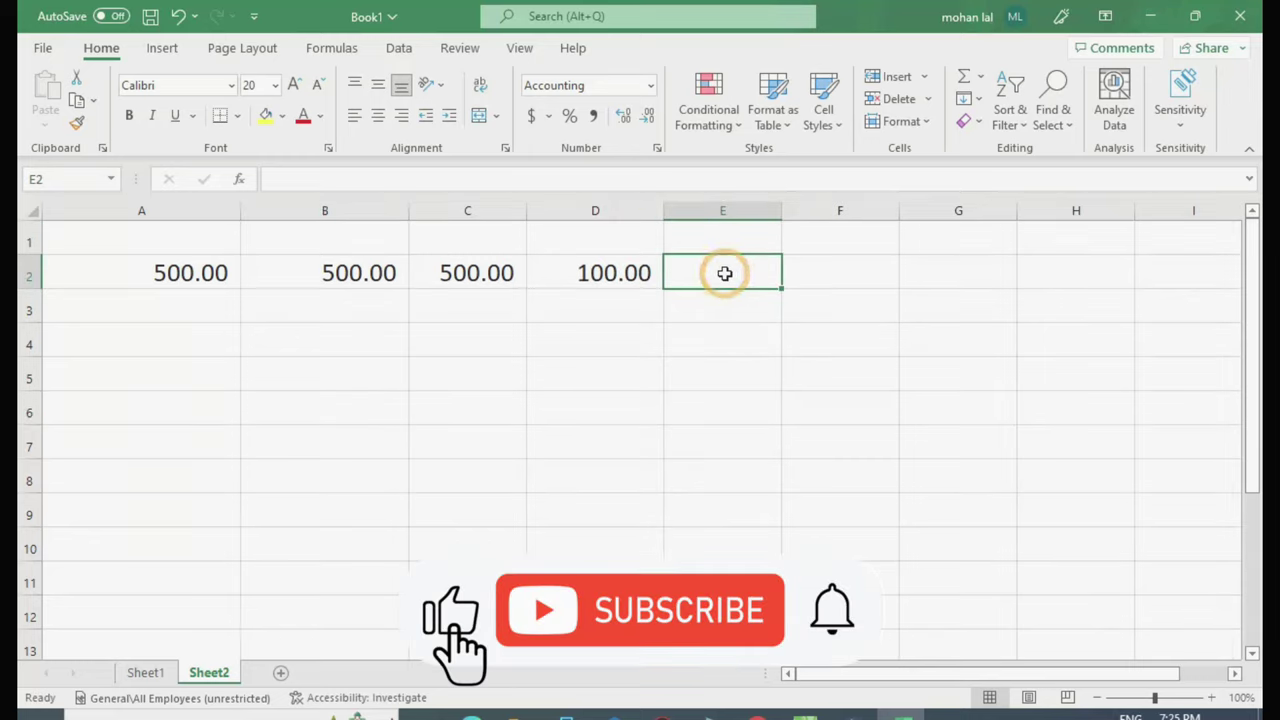
pyautogui.moveTo(779, 208); pyautogui.dragTo(811, 210)
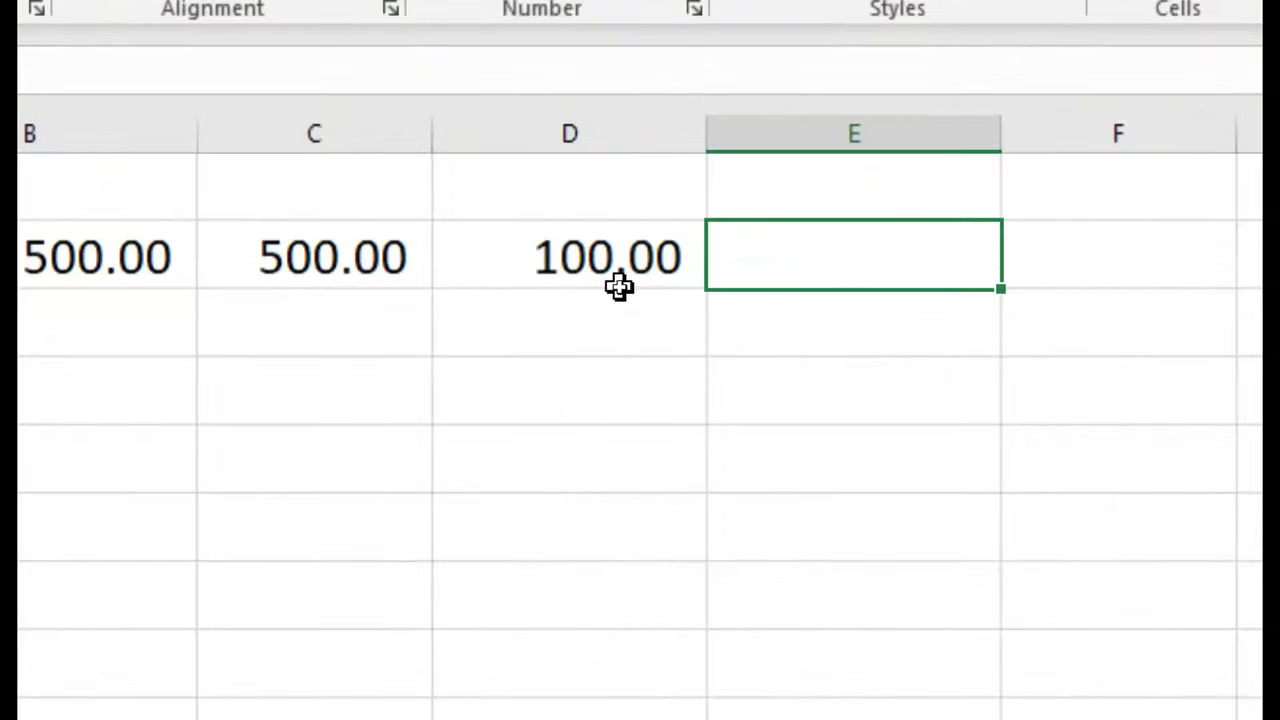
# Enter =SUM(A2:D2) in E2, totalling row 2 to 1,600.00
pyautogui.write('=')
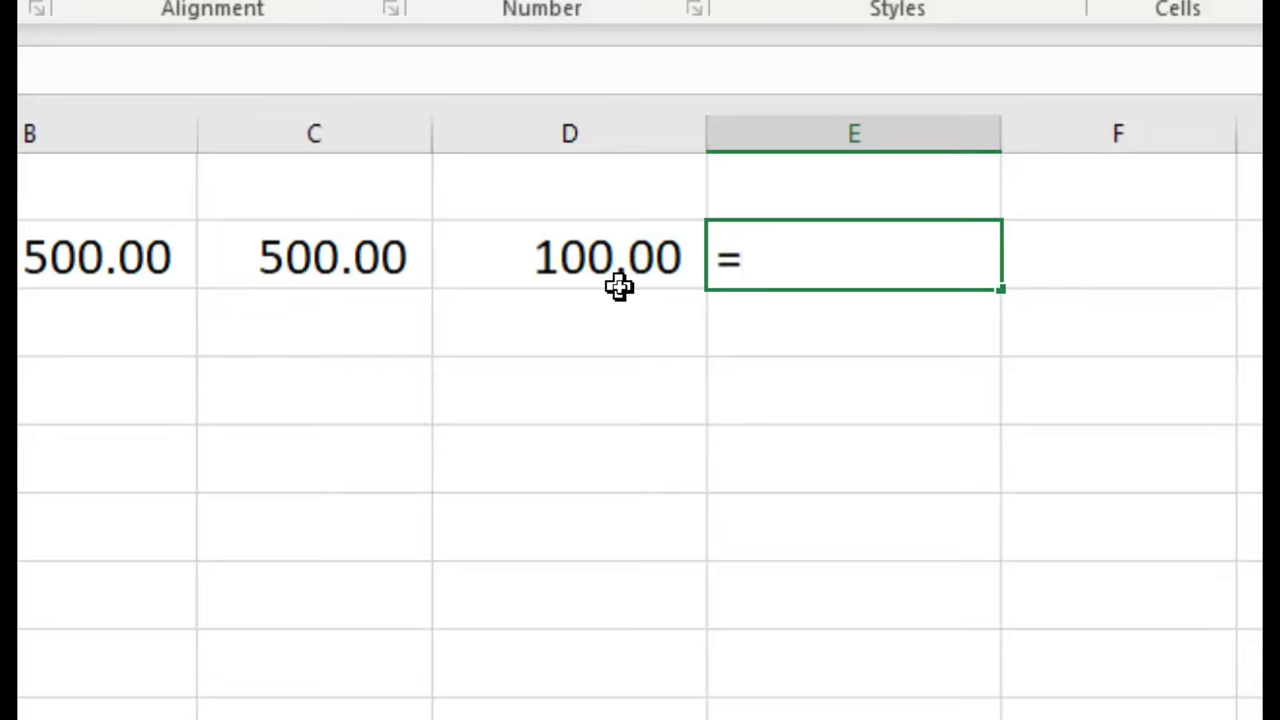
pyautogui.write('sum')
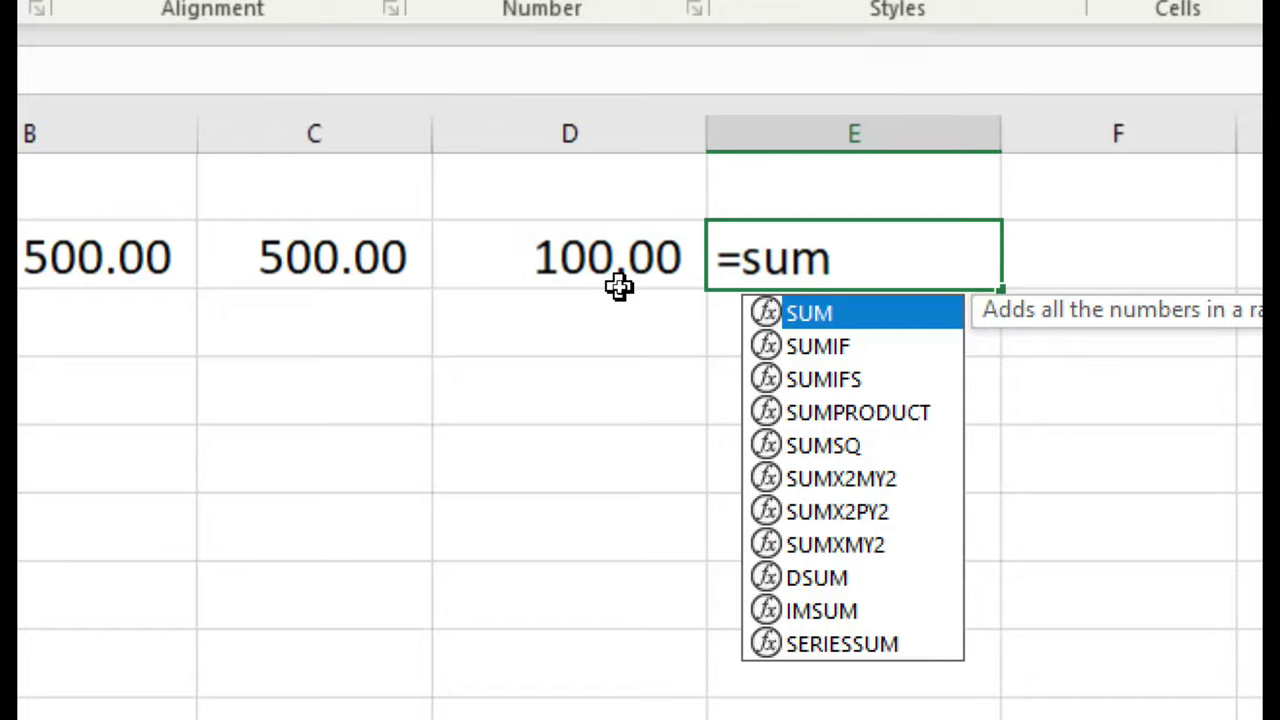
pyautogui.write('(')
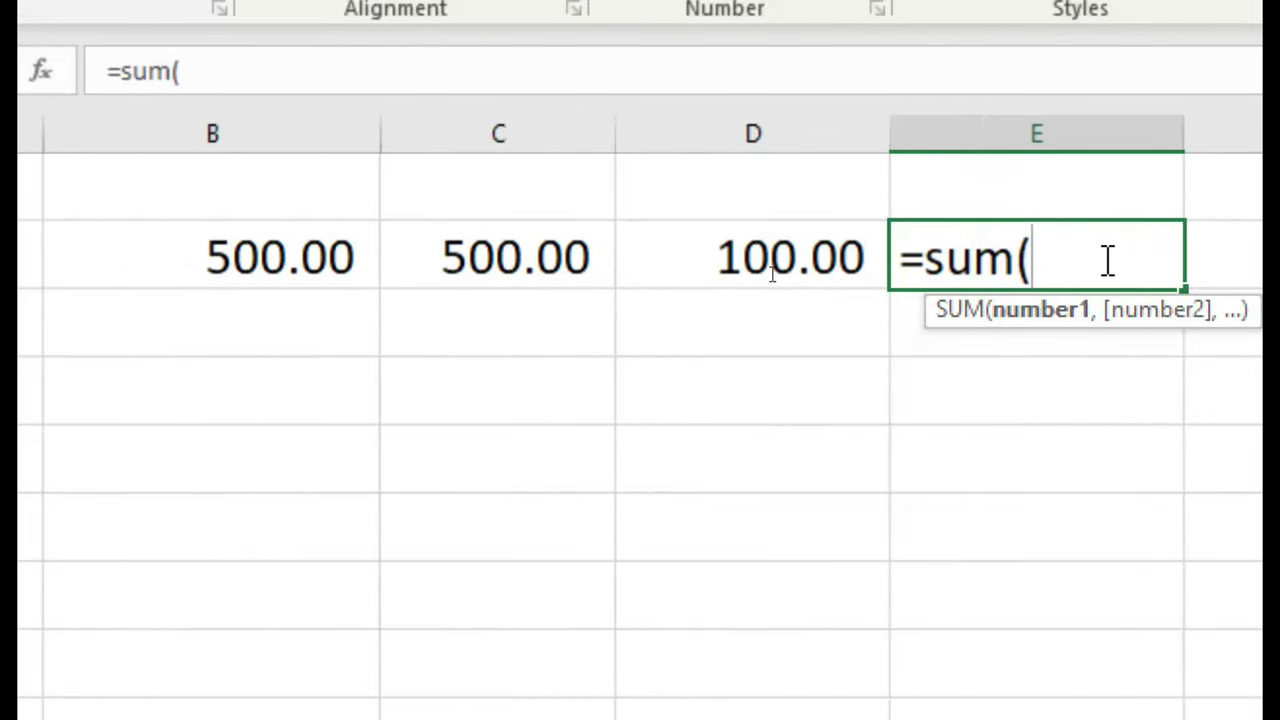
pyautogui.write('a2')
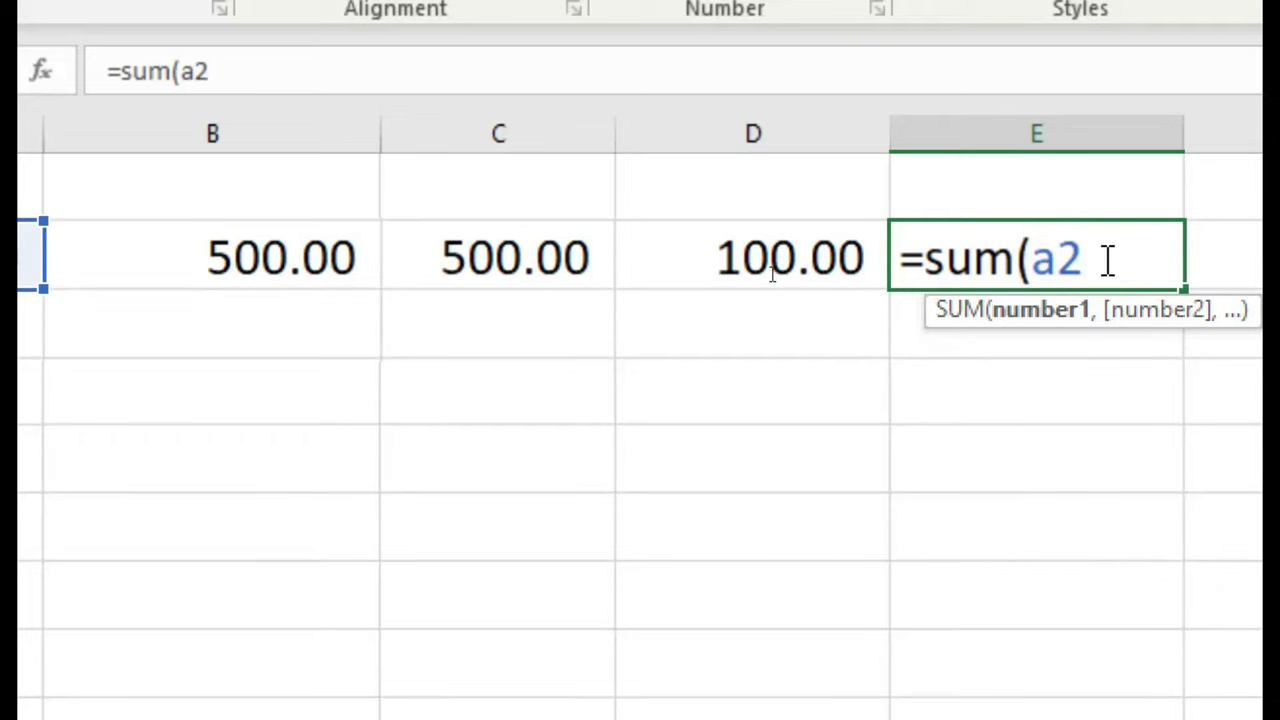
pyautogui.write(':')
pyautogui.write('d')
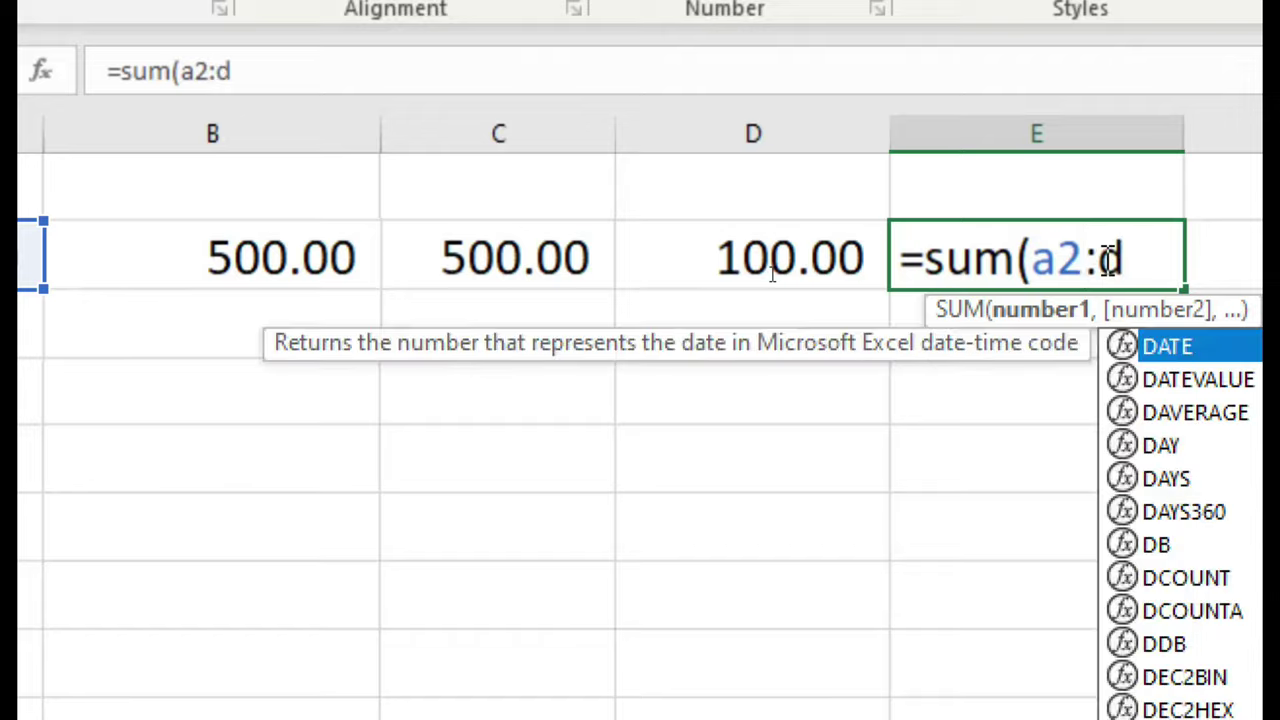
pyautogui.write('2')
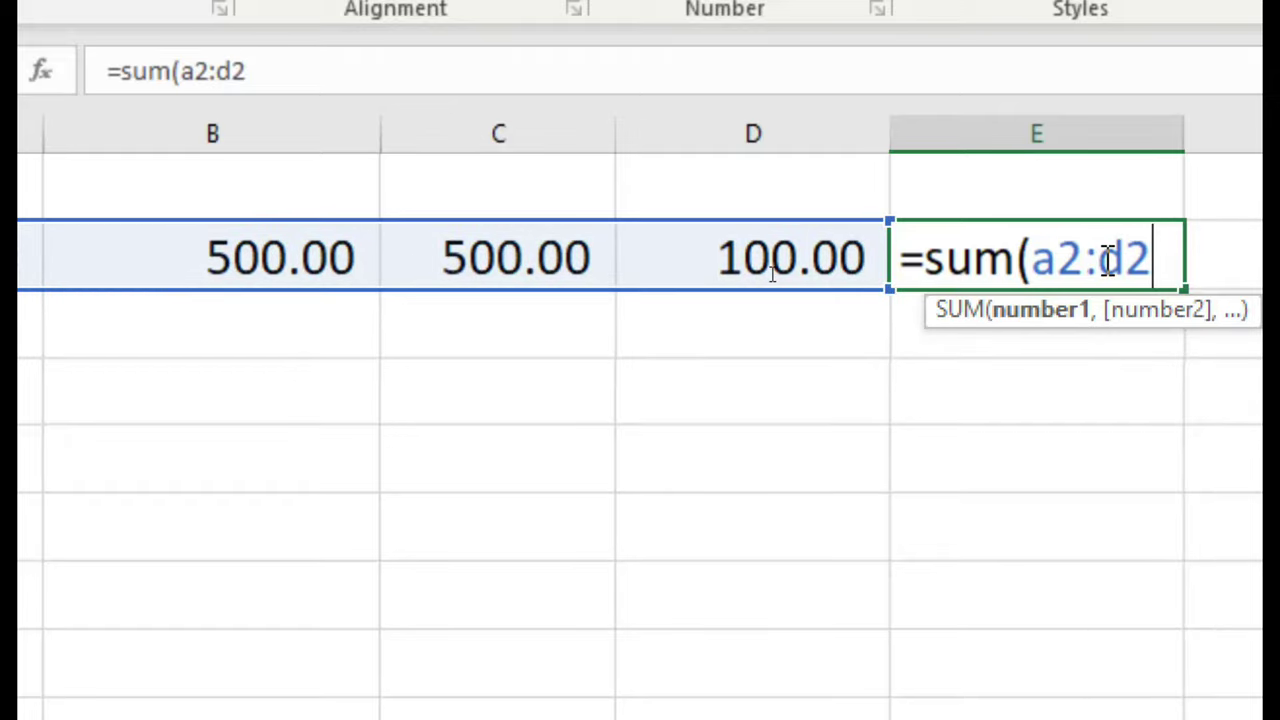
pyautogui.write(')')
pyautogui.press('Return')
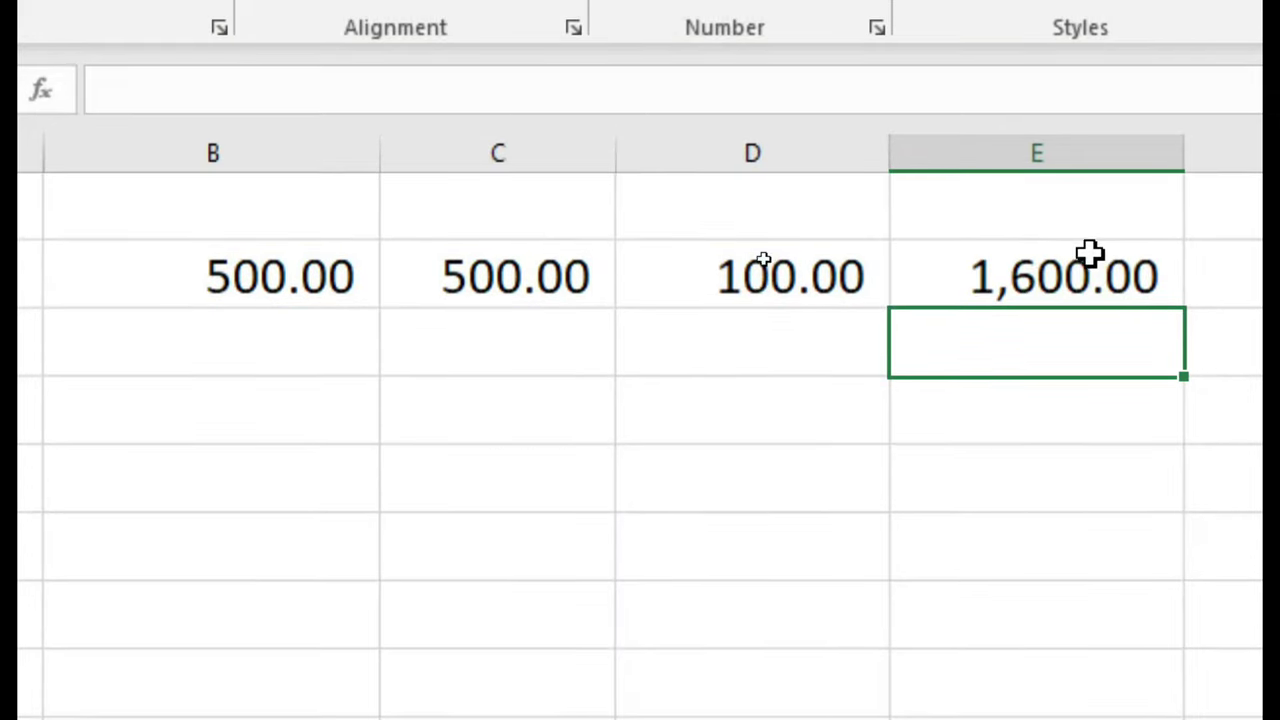
pyautogui.click(1062, 262)
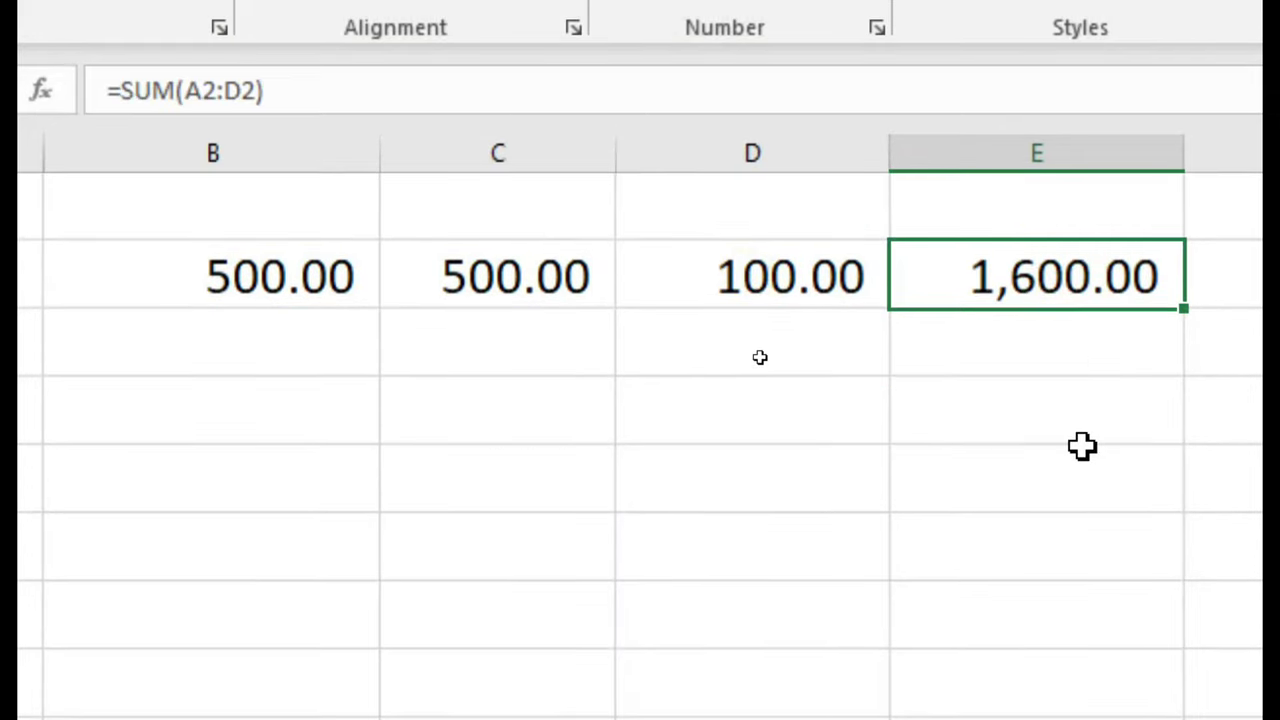
# Enter 100 in A2 and B2 so all of A2:D2 hold 100.00
pyautogui.press('Left')
pyautogui.press('Left')
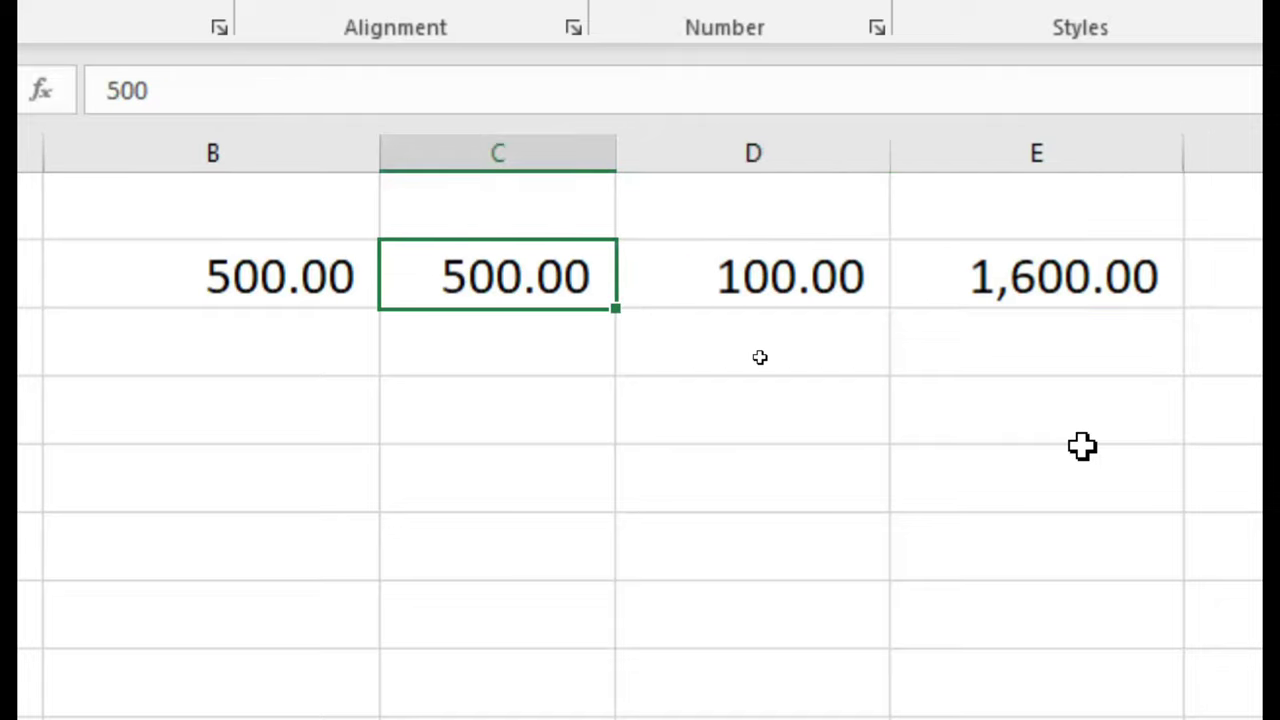
pyautogui.press('Left')
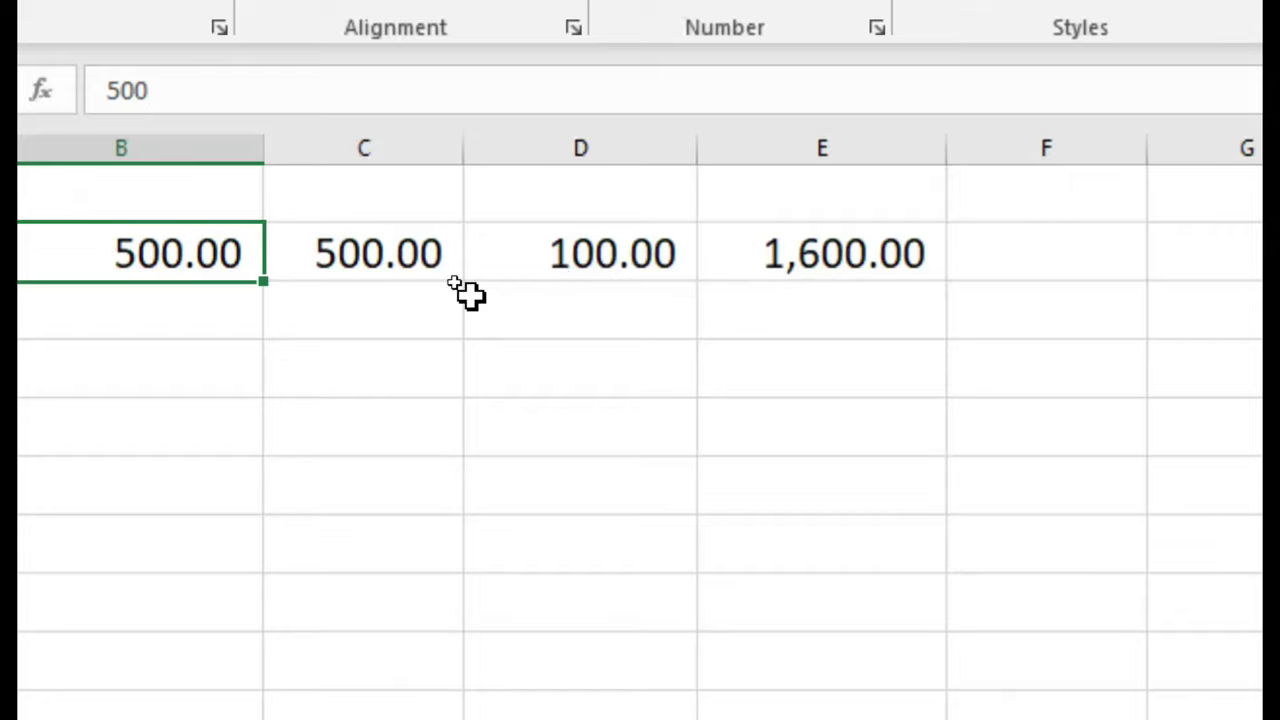
pyautogui.press('Left')
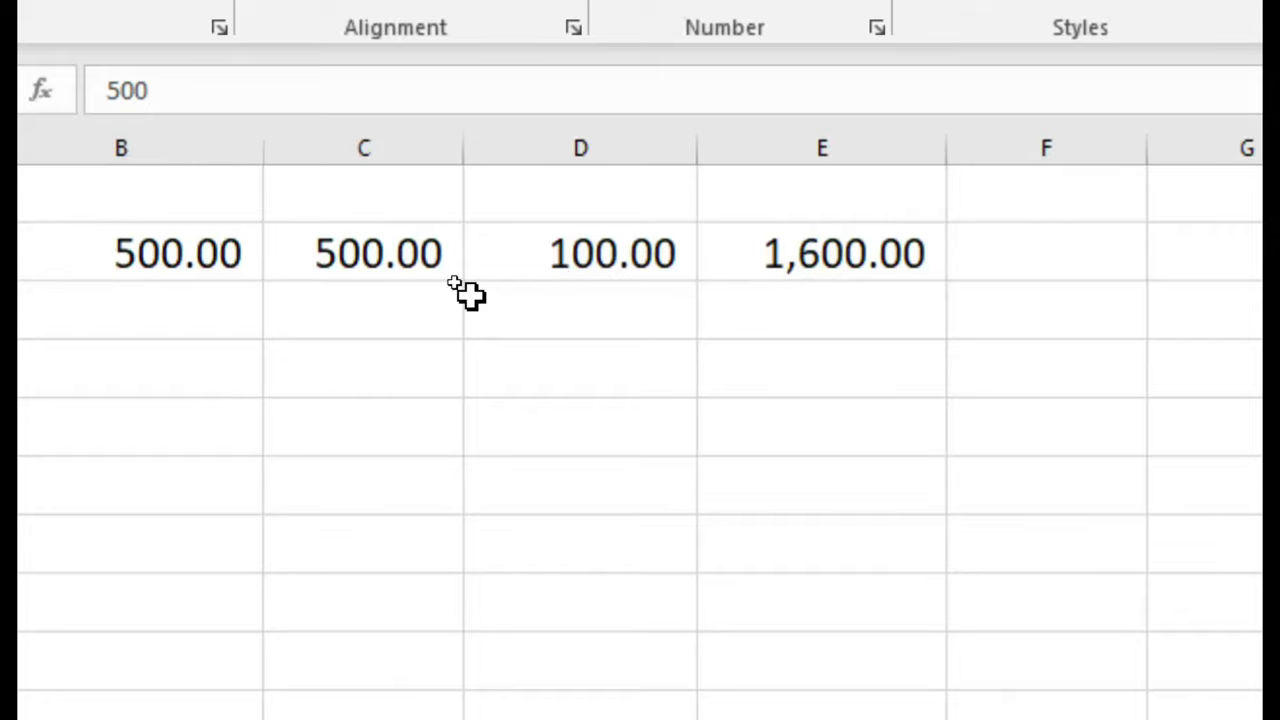
pyautogui.press('Right')
pyautogui.press('Left')
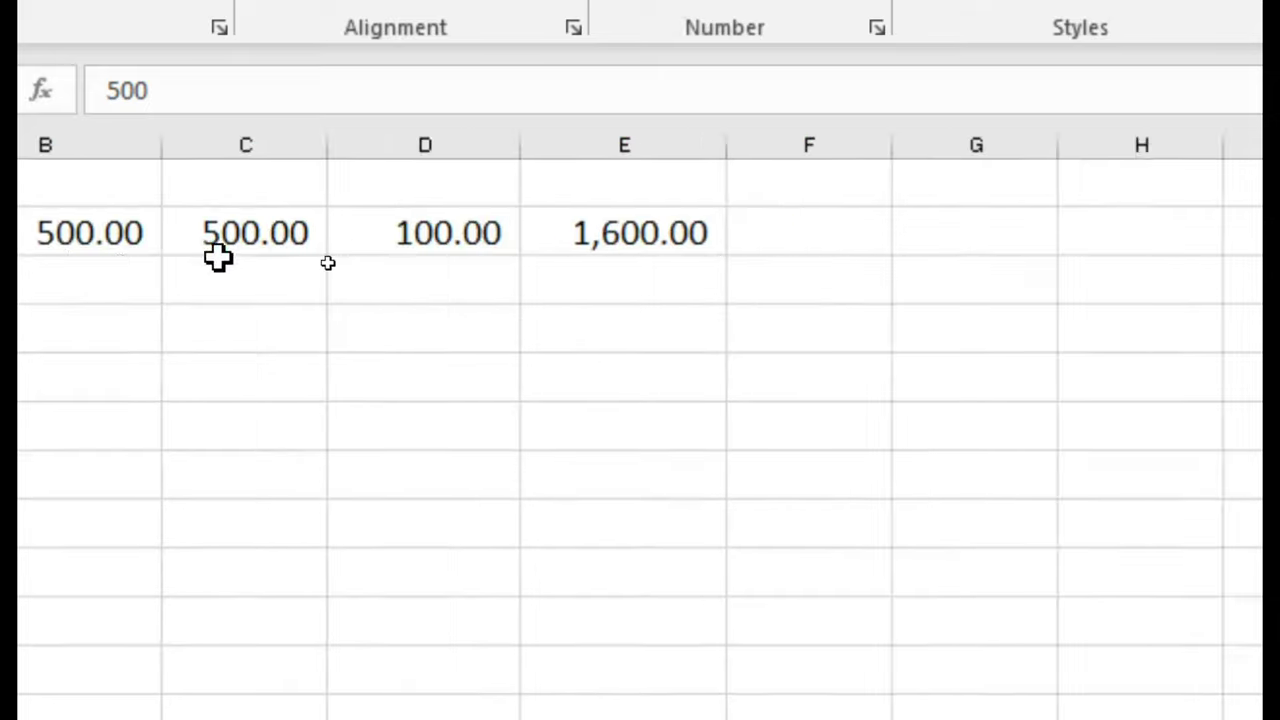
pyautogui.click(323, 326)
pyautogui.click(250, 245)
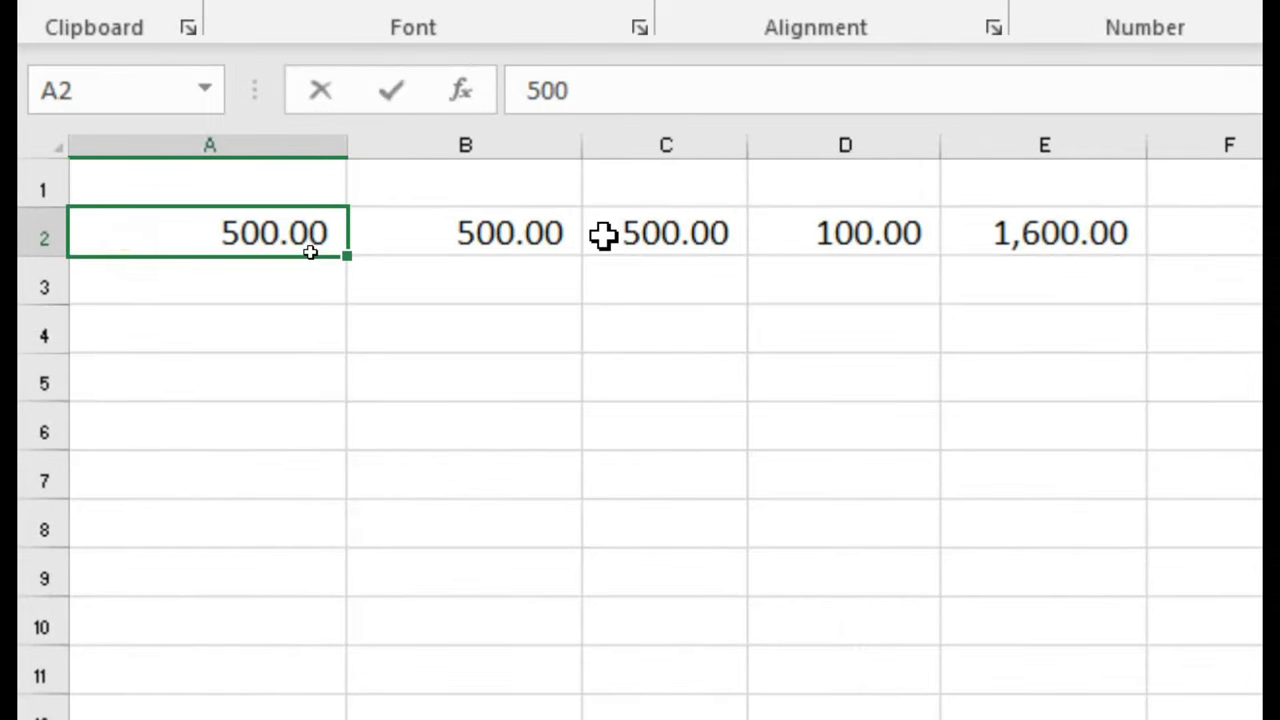
pyautogui.write('100')
pyautogui.press('Tab')
pyautogui.press('Tab')
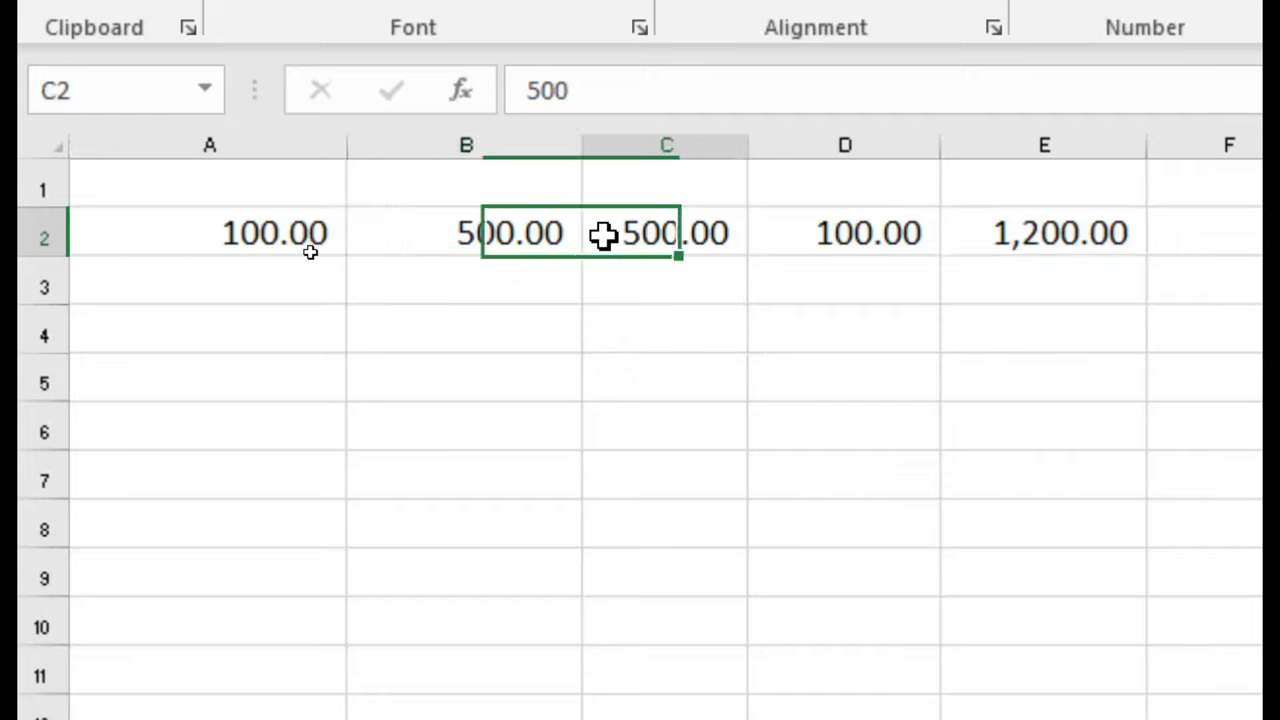
pyautogui.press('Tab')
pyautogui.press('Tab')
pyautogui.press('Left')
pyautogui.press('Left')
pyautogui.press('Left')
pyautogui.write('1')
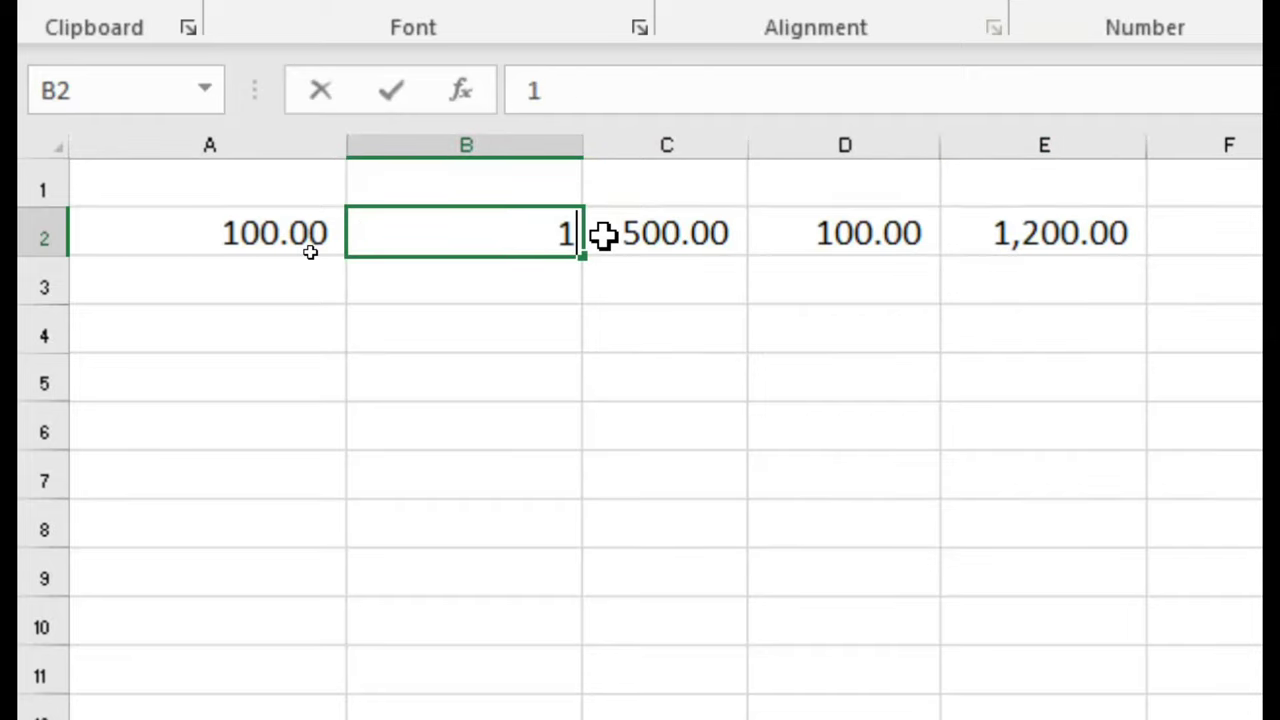
pyautogui.write('00')
pyautogui.press('Tab')
pyautogui.write('100')
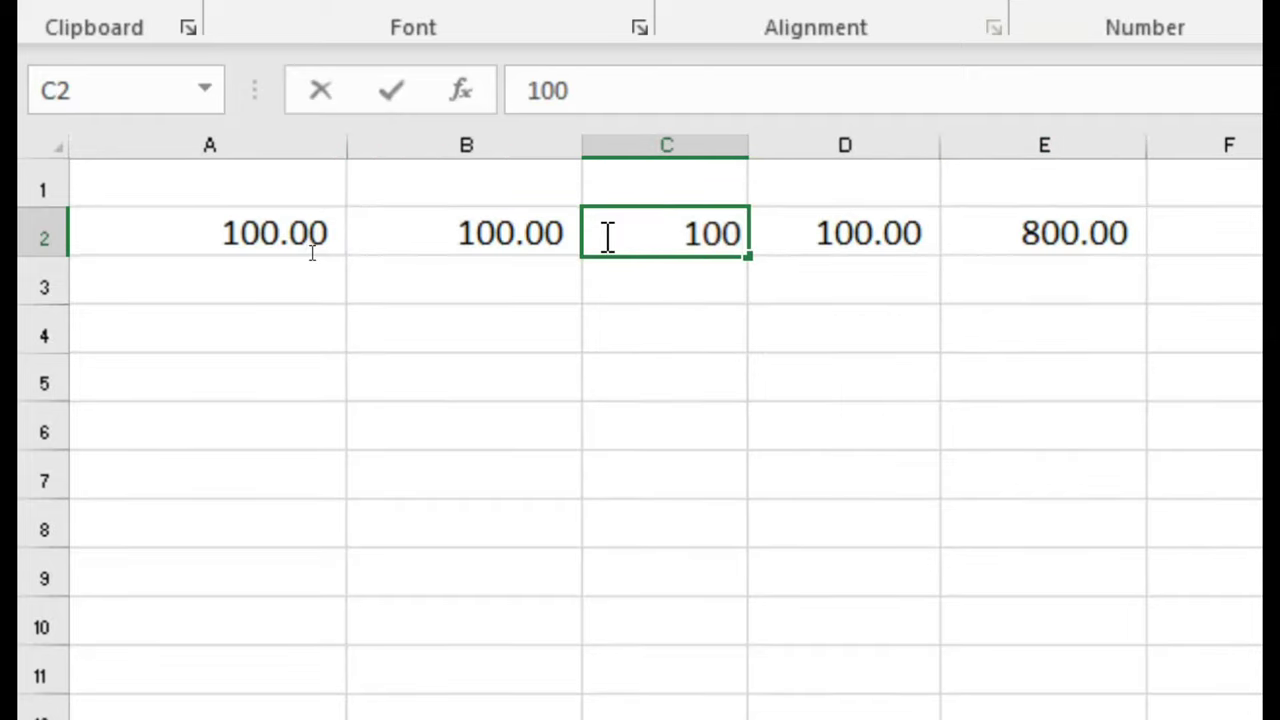
pyautogui.press('Tab')
pyautogui.press('Tab')
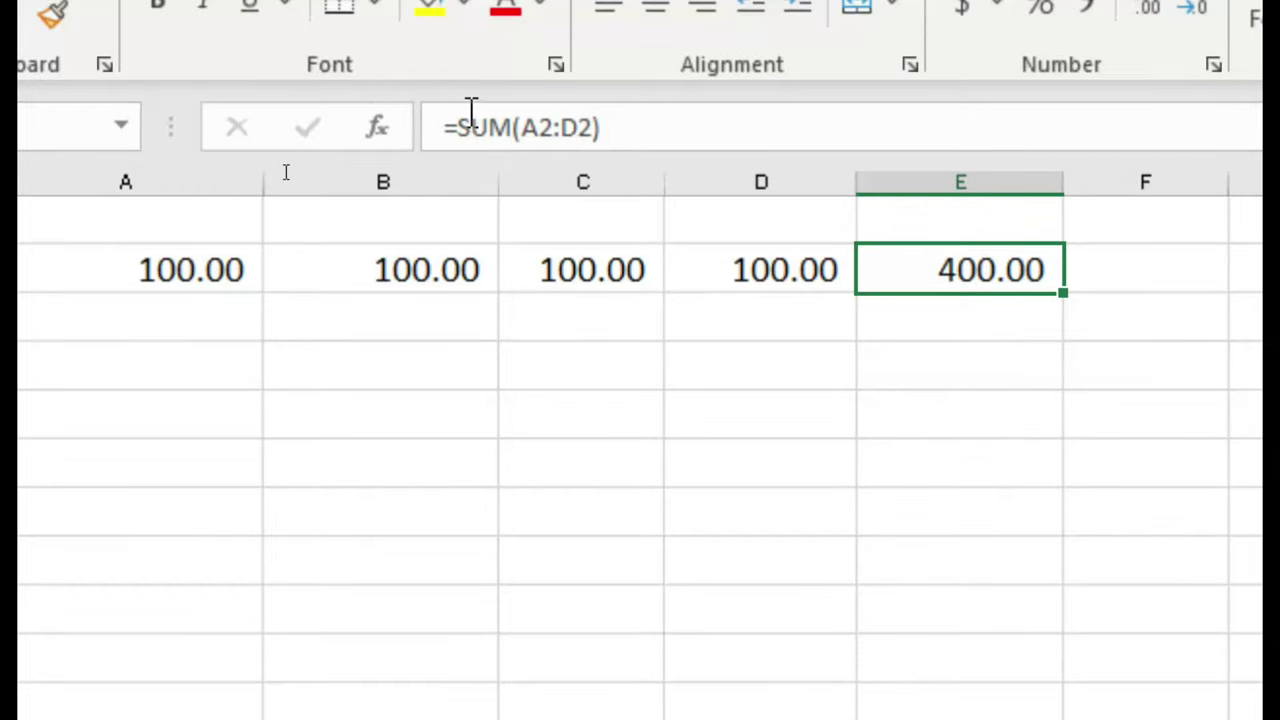
# Recommit the =SUM(A2:D2) formula in E2, then delete it to leave E2 empty
pyautogui.click(660, 124)
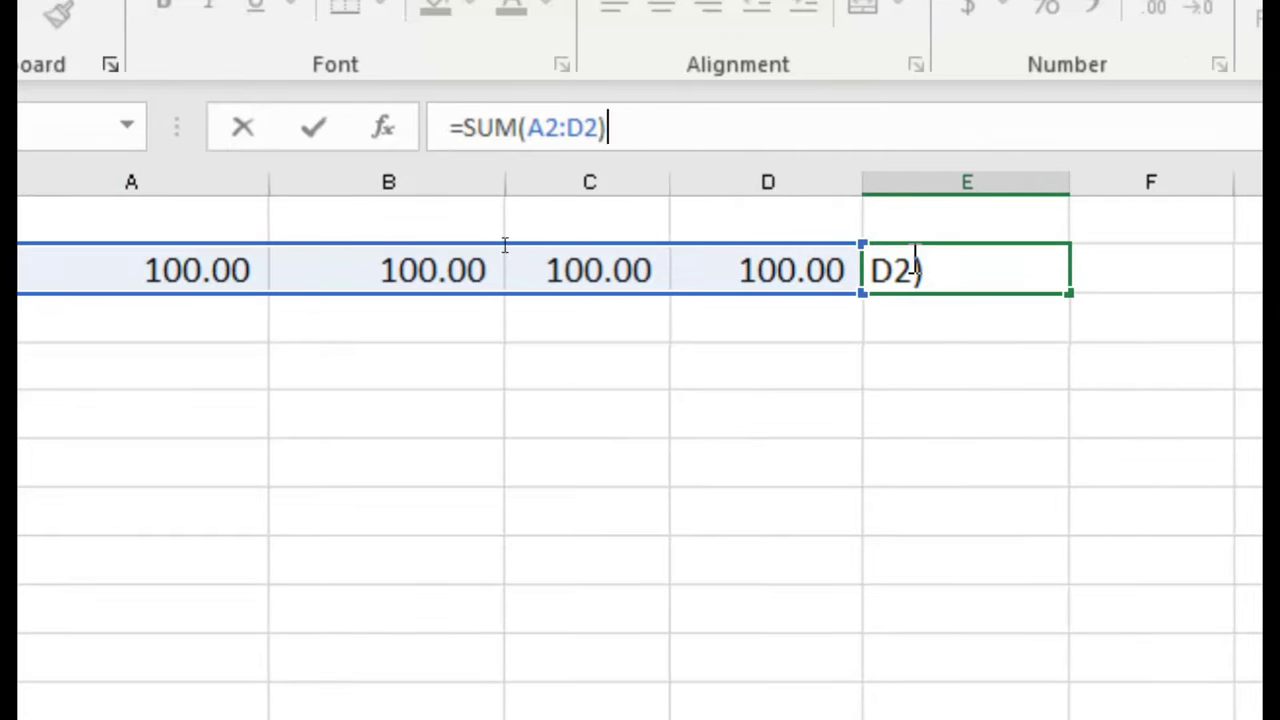
pyautogui.hotkey('ctrl', 'Return')
pyautogui.click(935, 460)
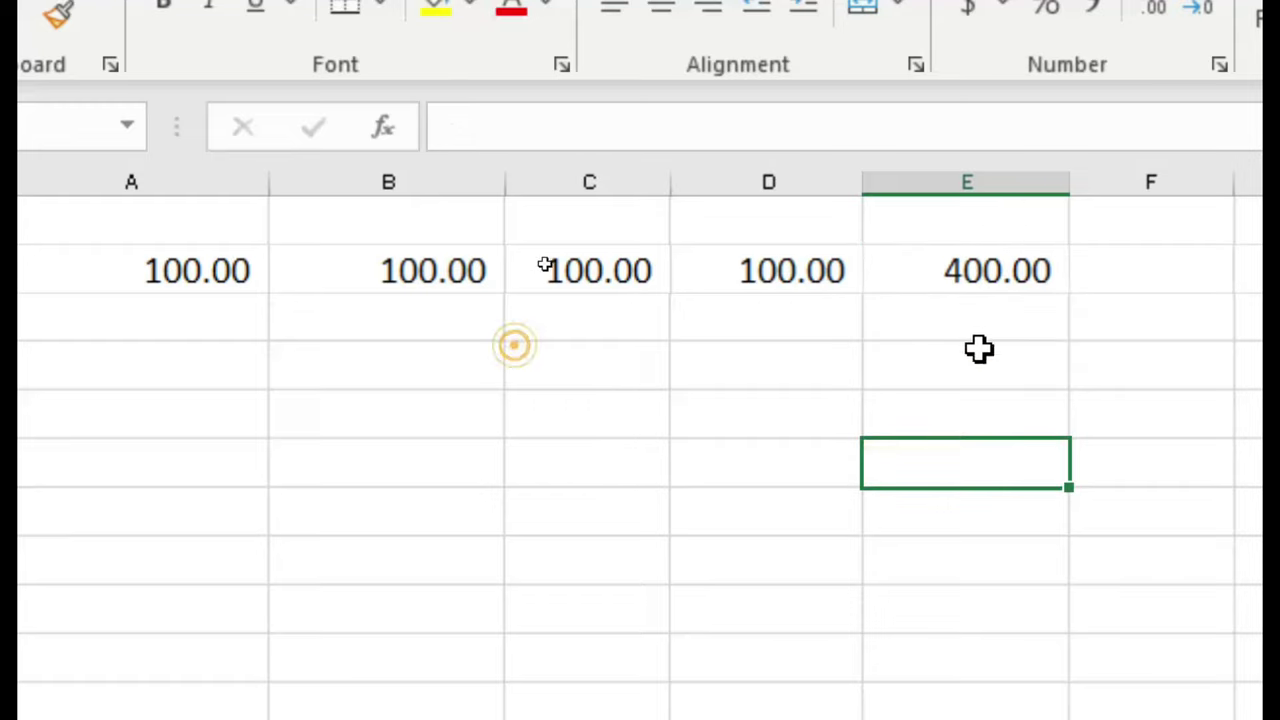
pyautogui.click(1005, 268)
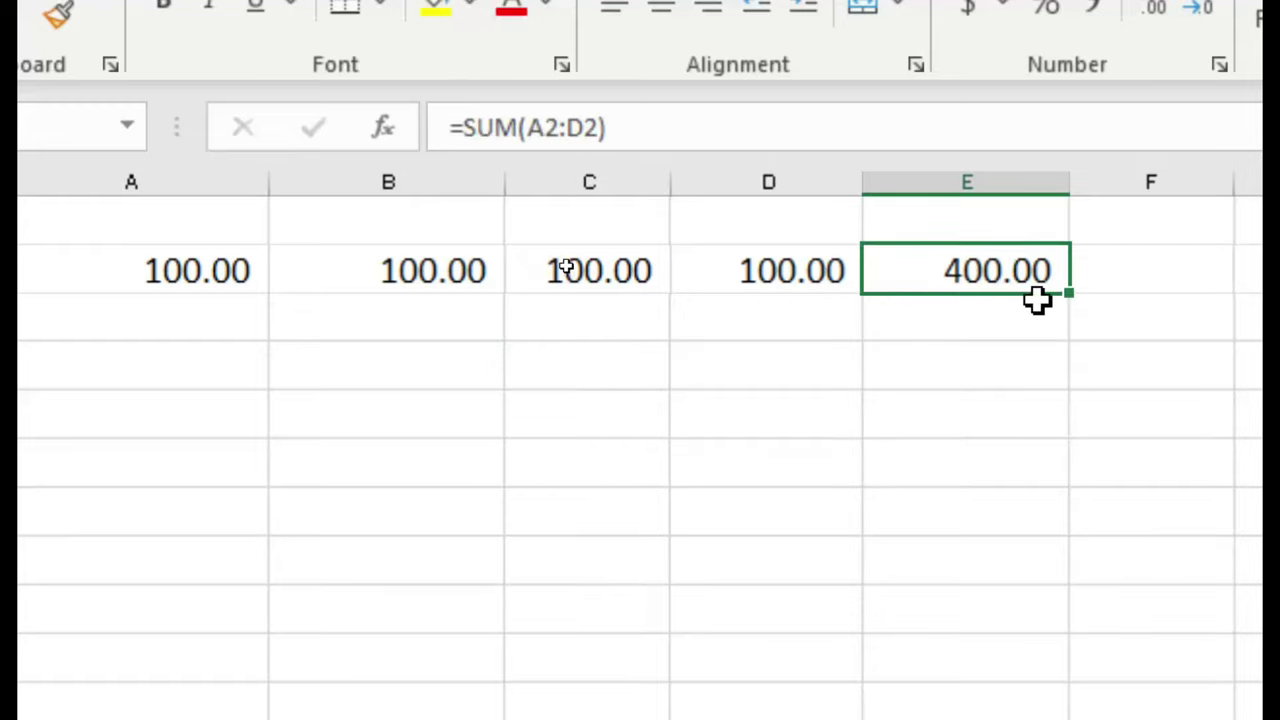
pyautogui.press('Delete')
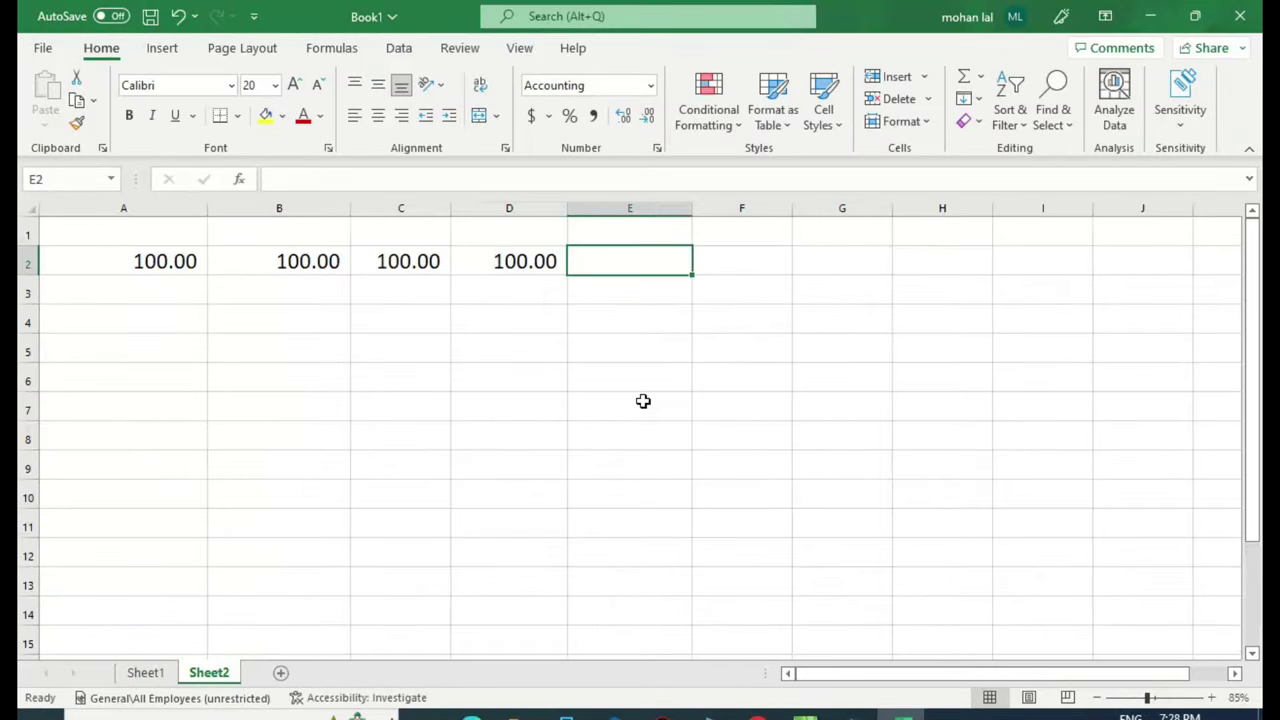
# Select A2:D2 and apply AutoSum's Sum, producing 400.00 in E2
pyautogui.keyDown('ctrl'); pyautogui.scroll(1, 643, 401); pyautogui.keyUp('ctrl')
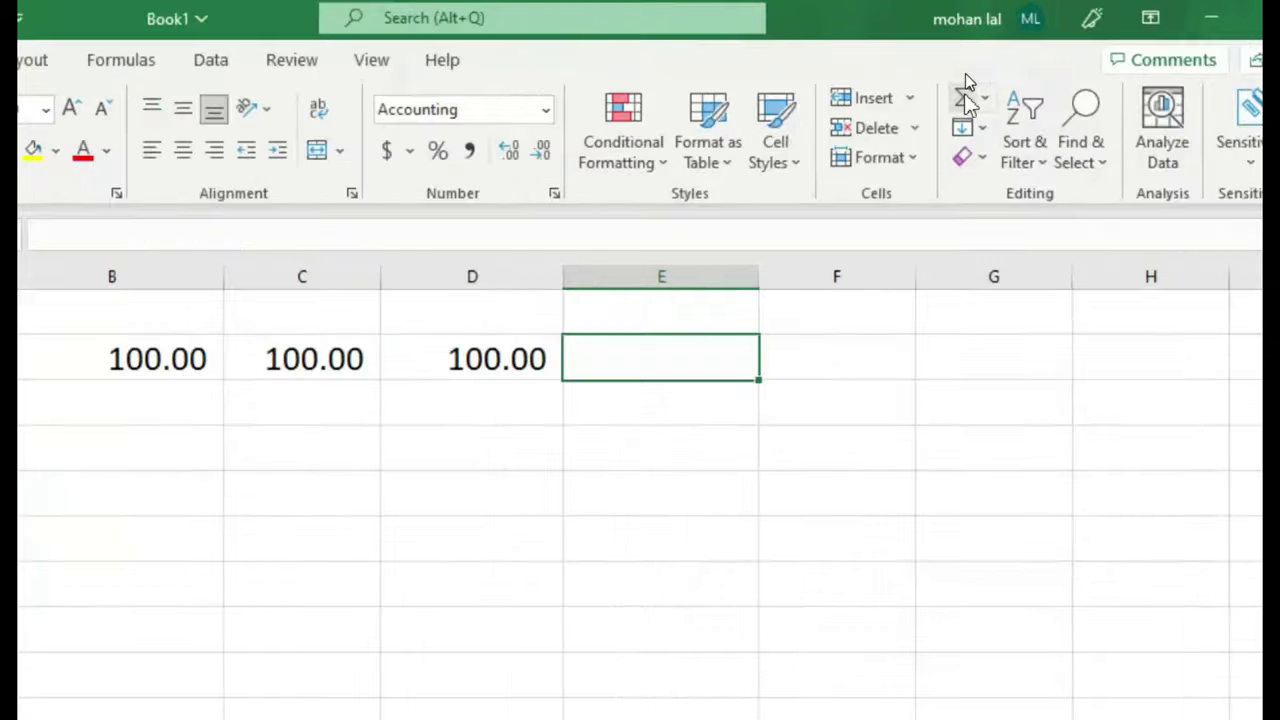
pyautogui.click(980, 78)
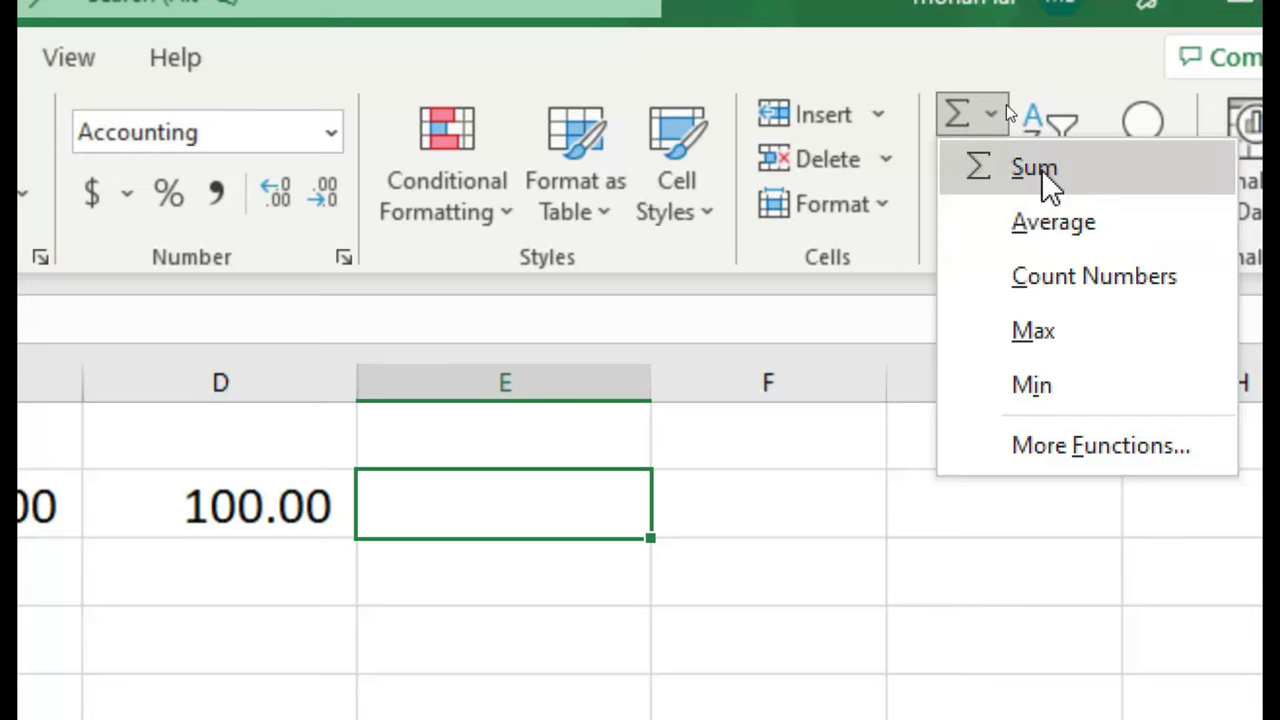
pyautogui.press('Escape')
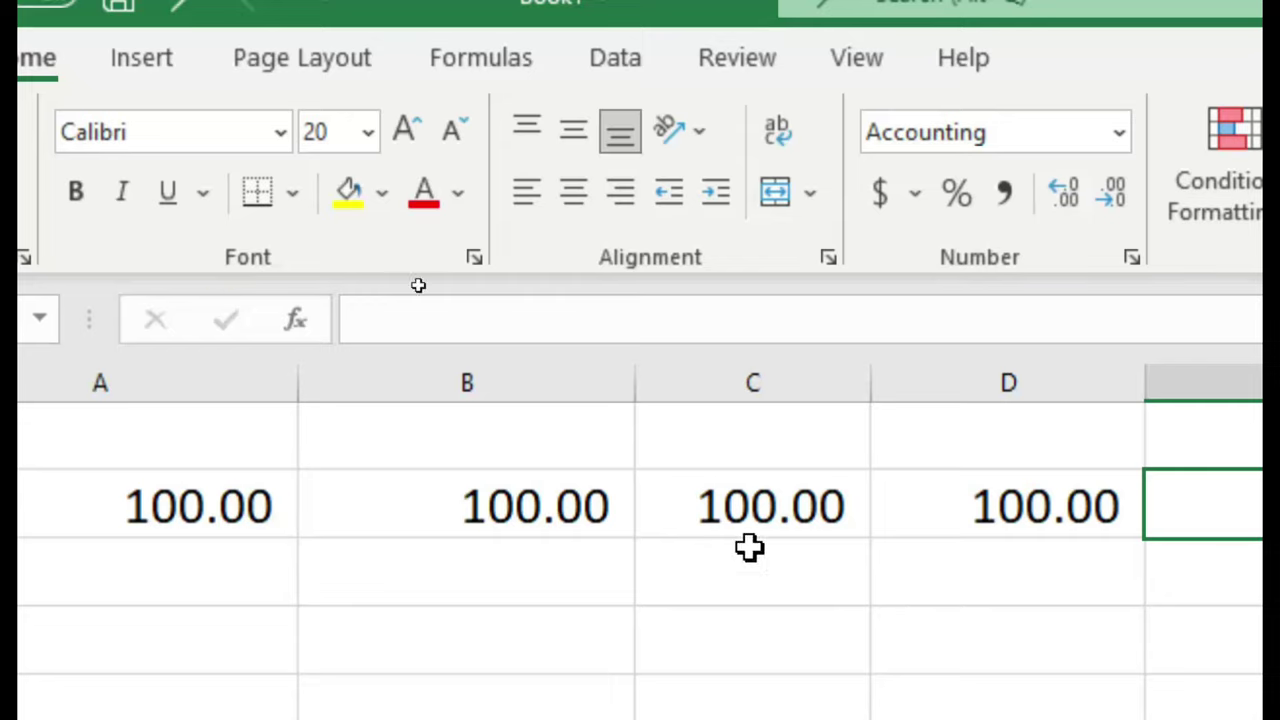
pyautogui.moveTo(190, 498); pyautogui.dragTo(1040, 503)
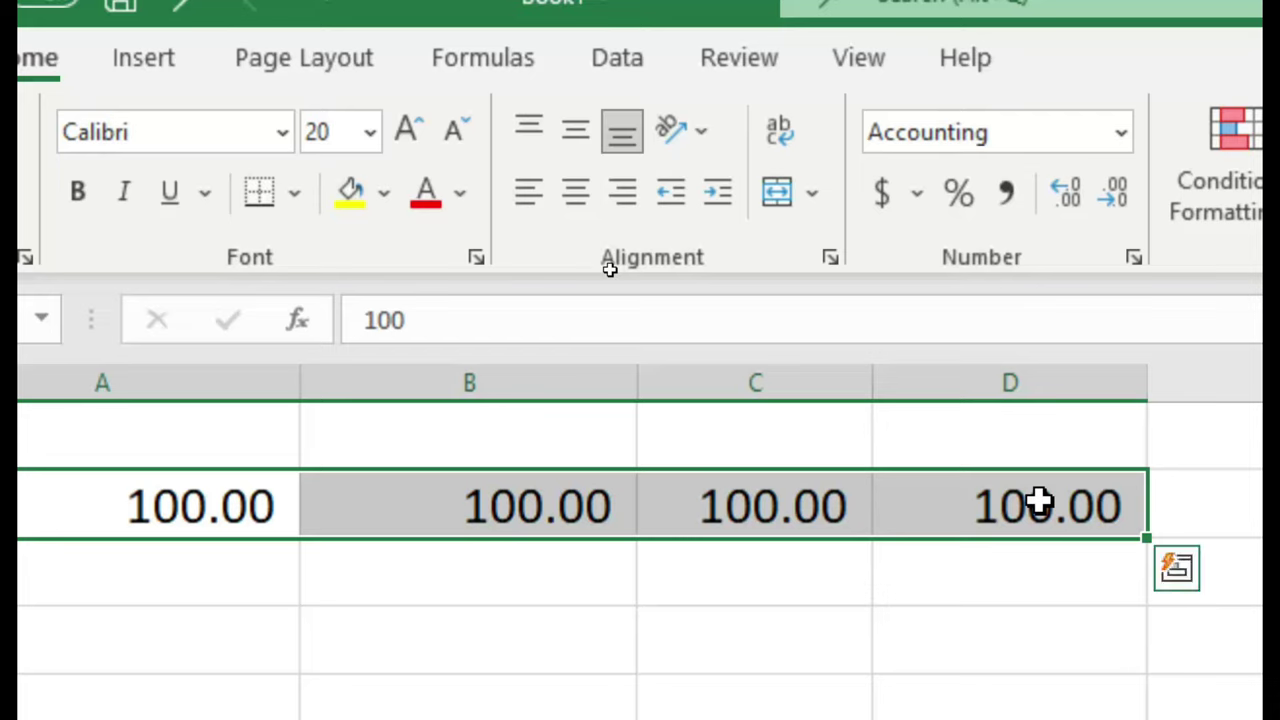
pyautogui.click(229, 637)
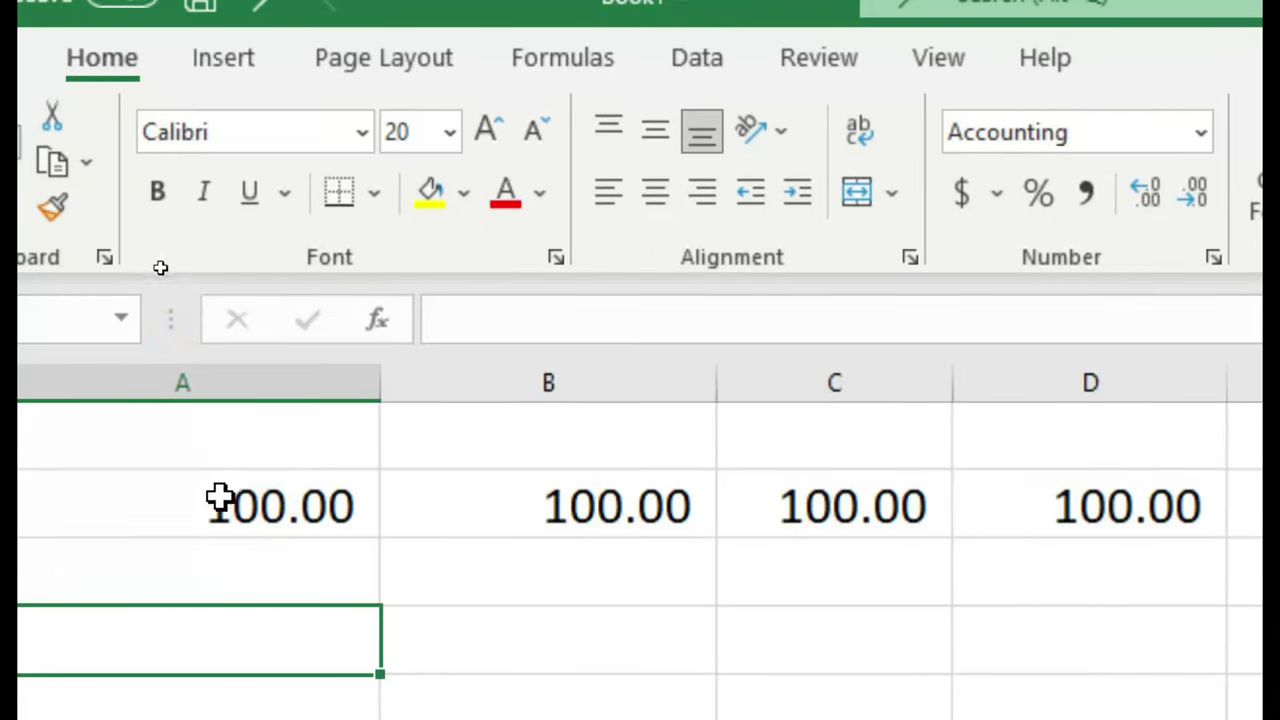
pyautogui.moveTo(219, 497); pyautogui.dragTo(1107, 503)
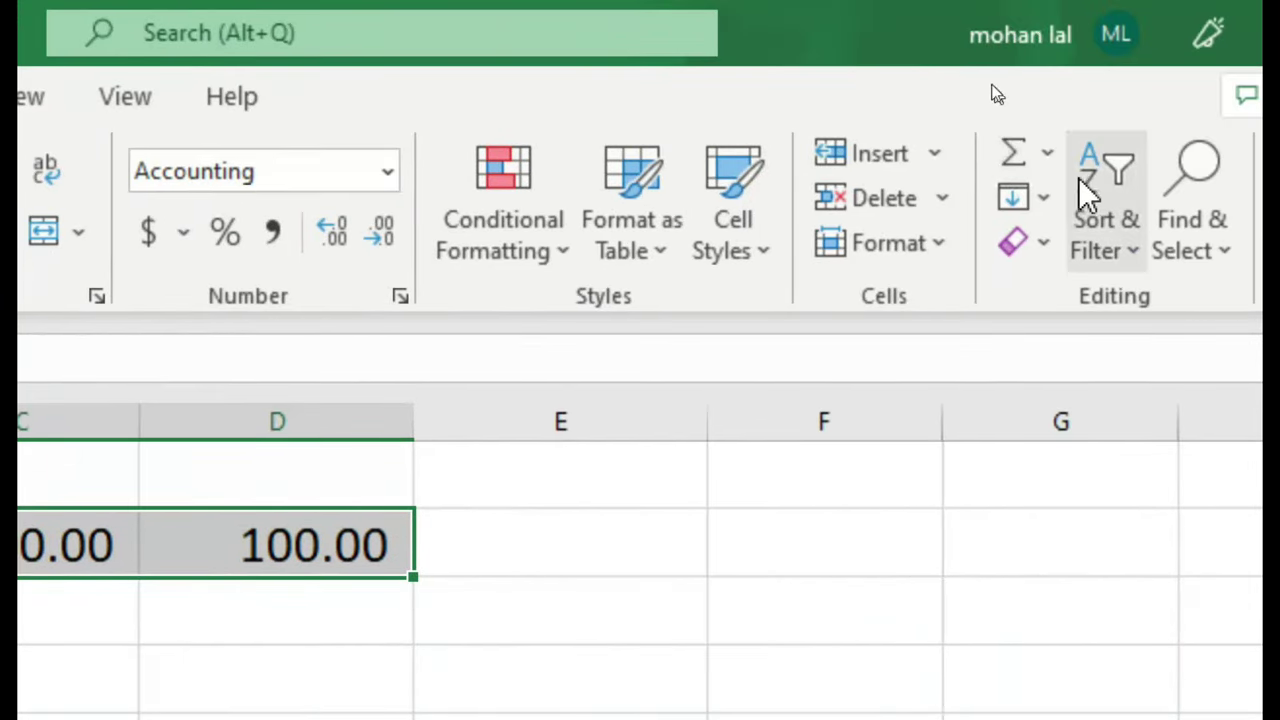
pyautogui.click(1047, 155)
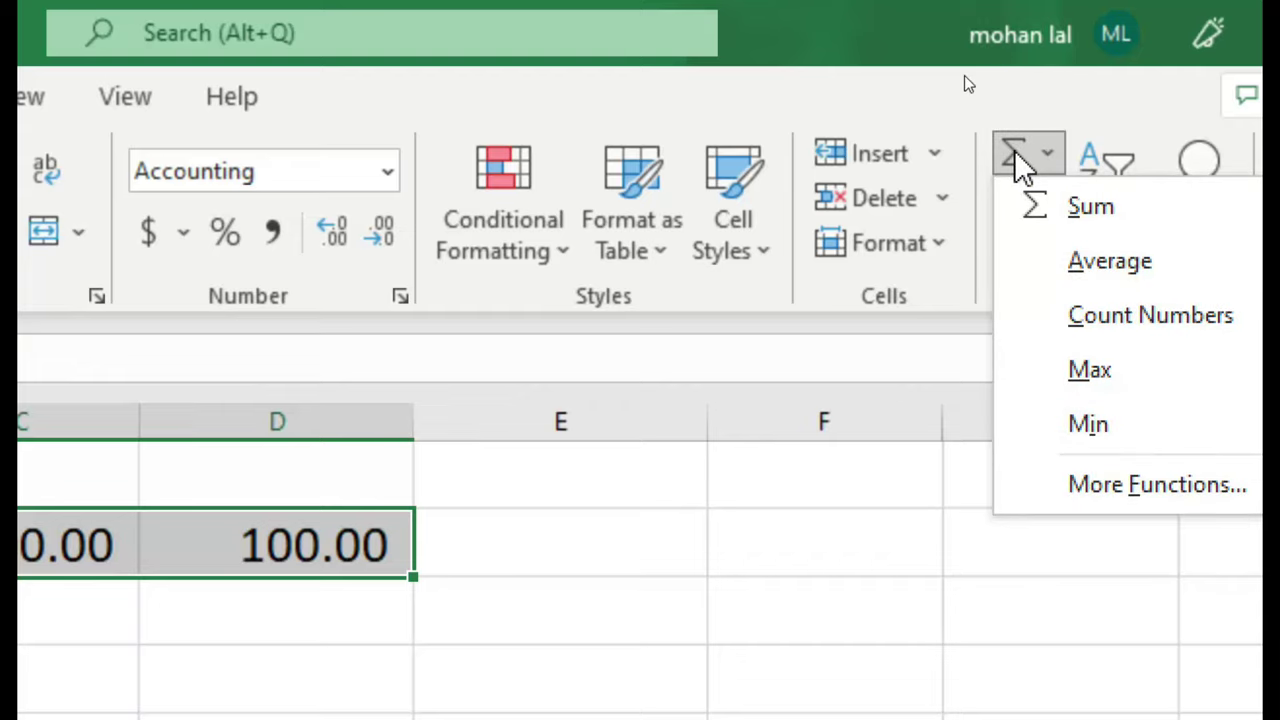
pyautogui.click(1014, 155)
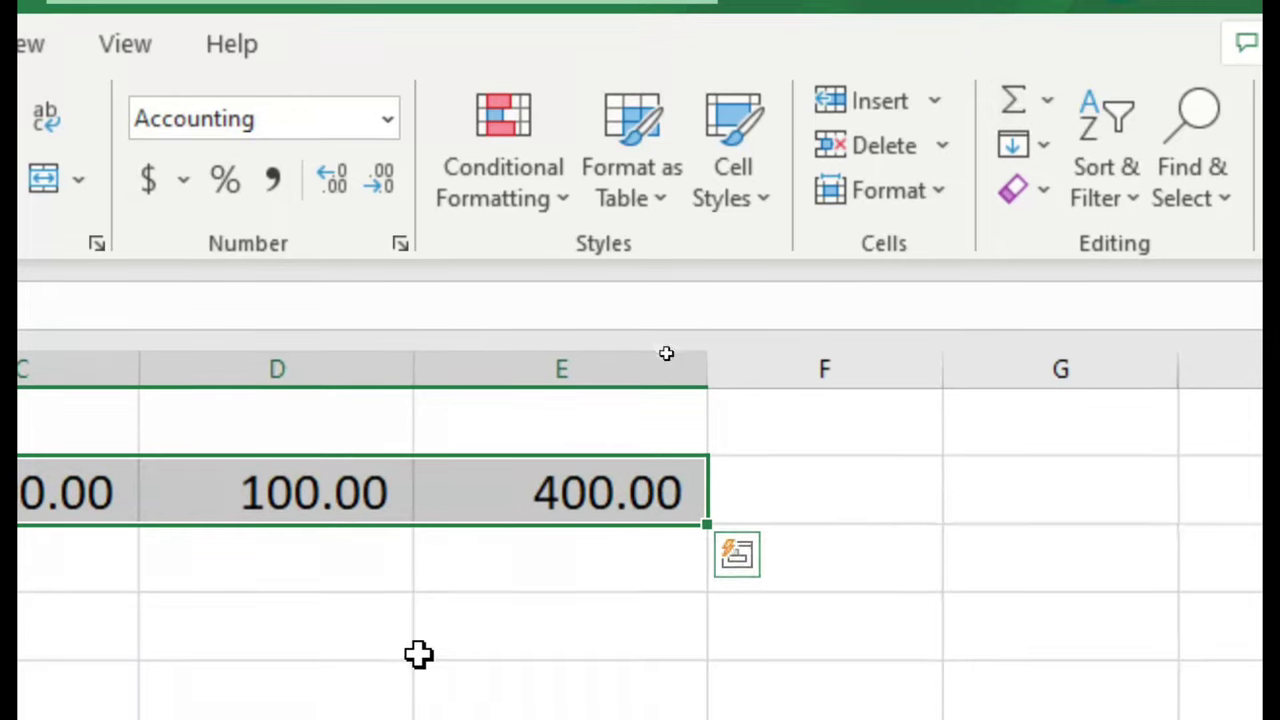
pyautogui.click(483, 571)
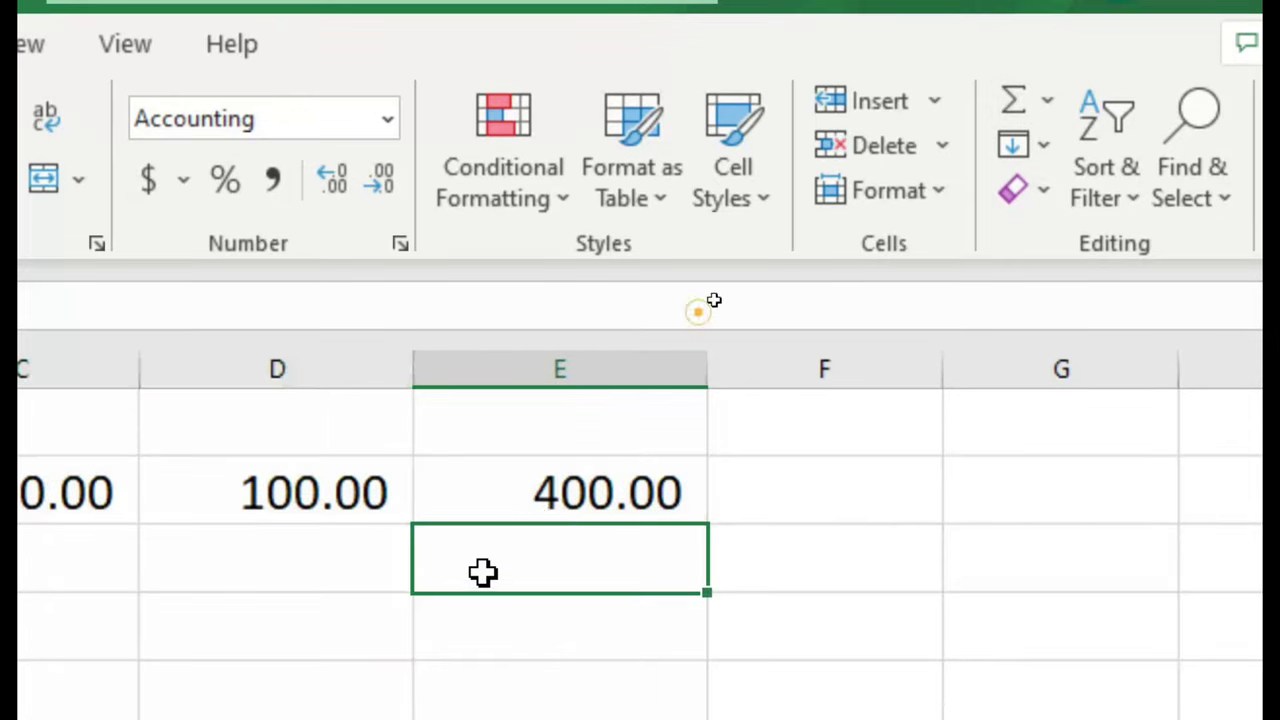
pyautogui.click(553, 491)
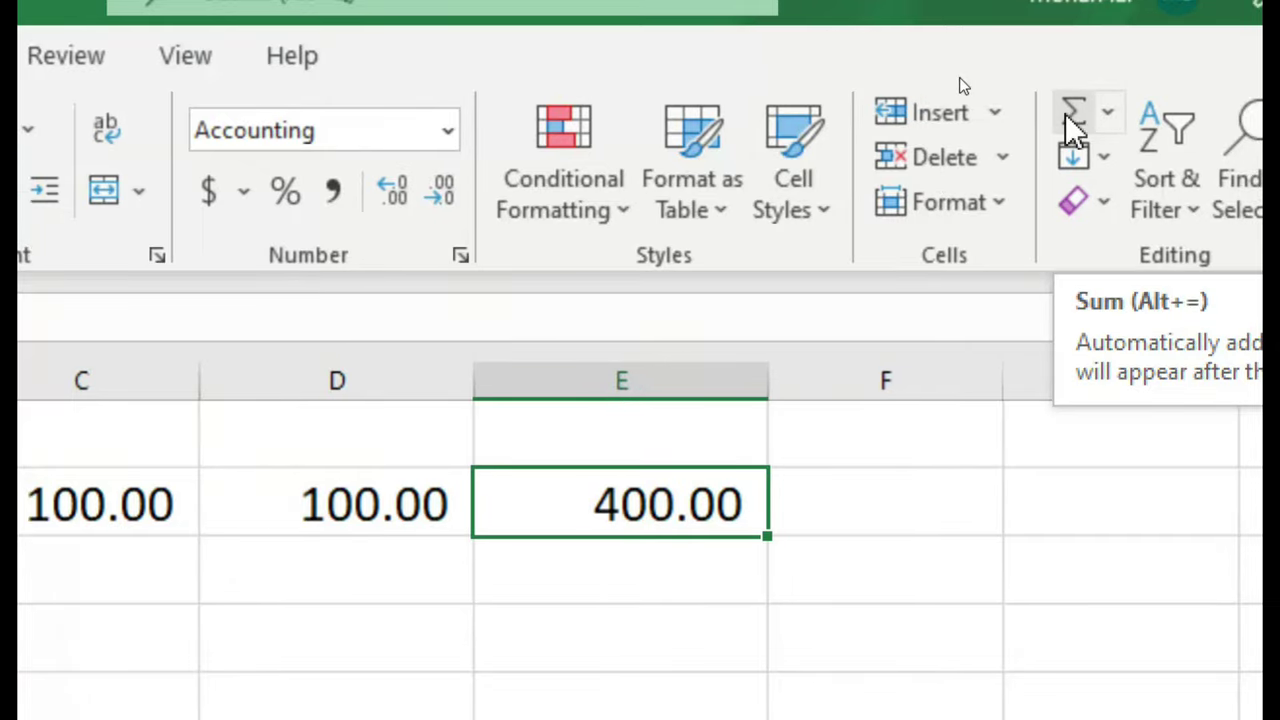
# Clear E2 and retype =sum(A2:D2), selecting the range with Shift+arrows, giving 400.00
pyautogui.click(651, 634)
pyautogui.click(697, 507)
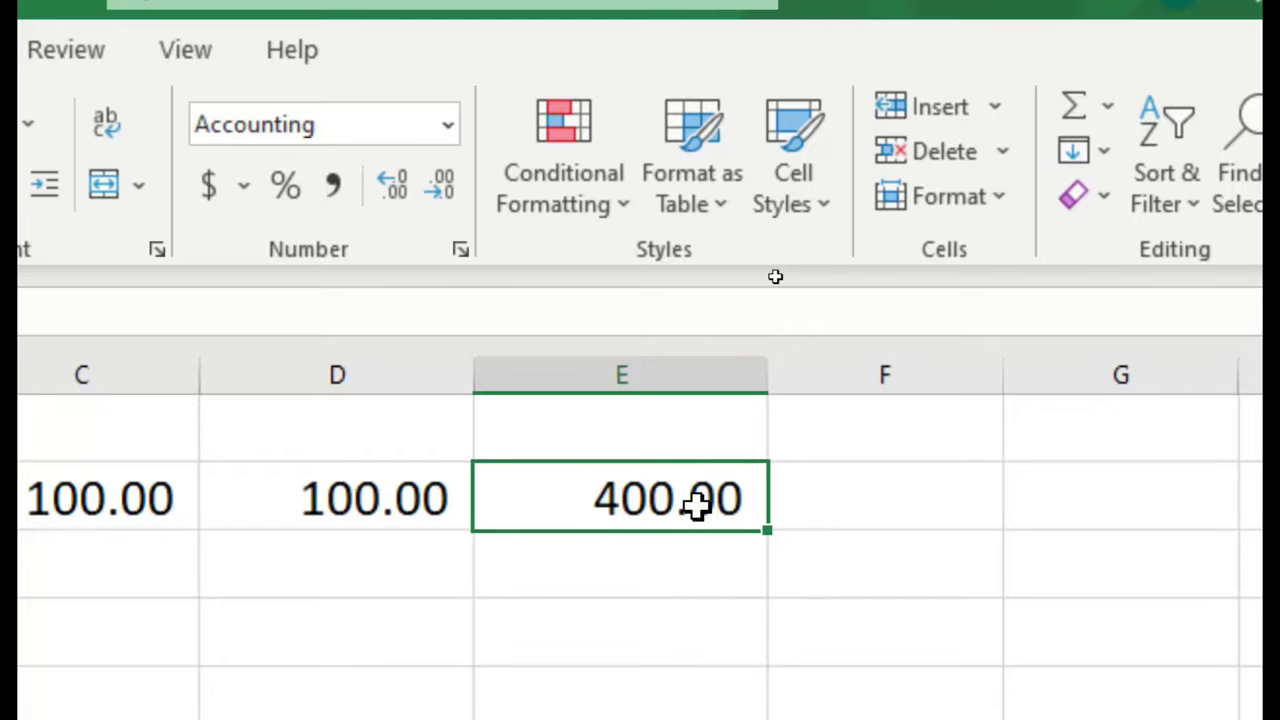
pyautogui.press('Delete')
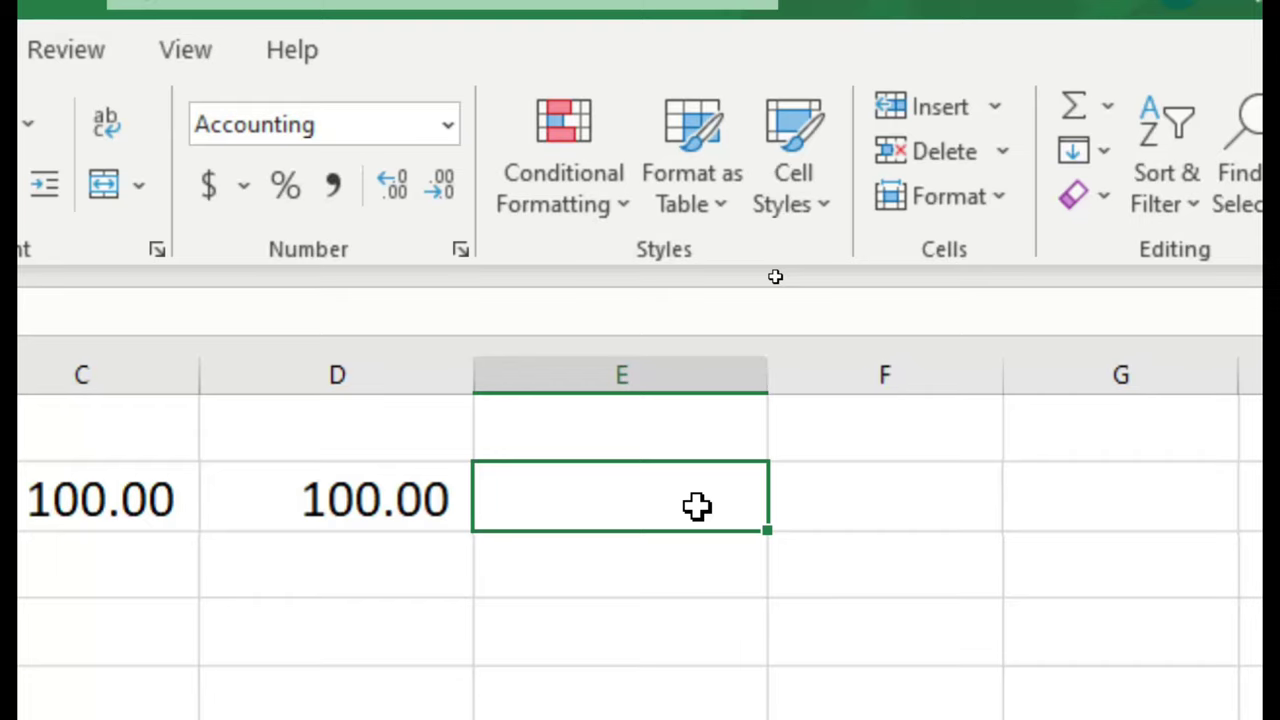
pyautogui.write('=')
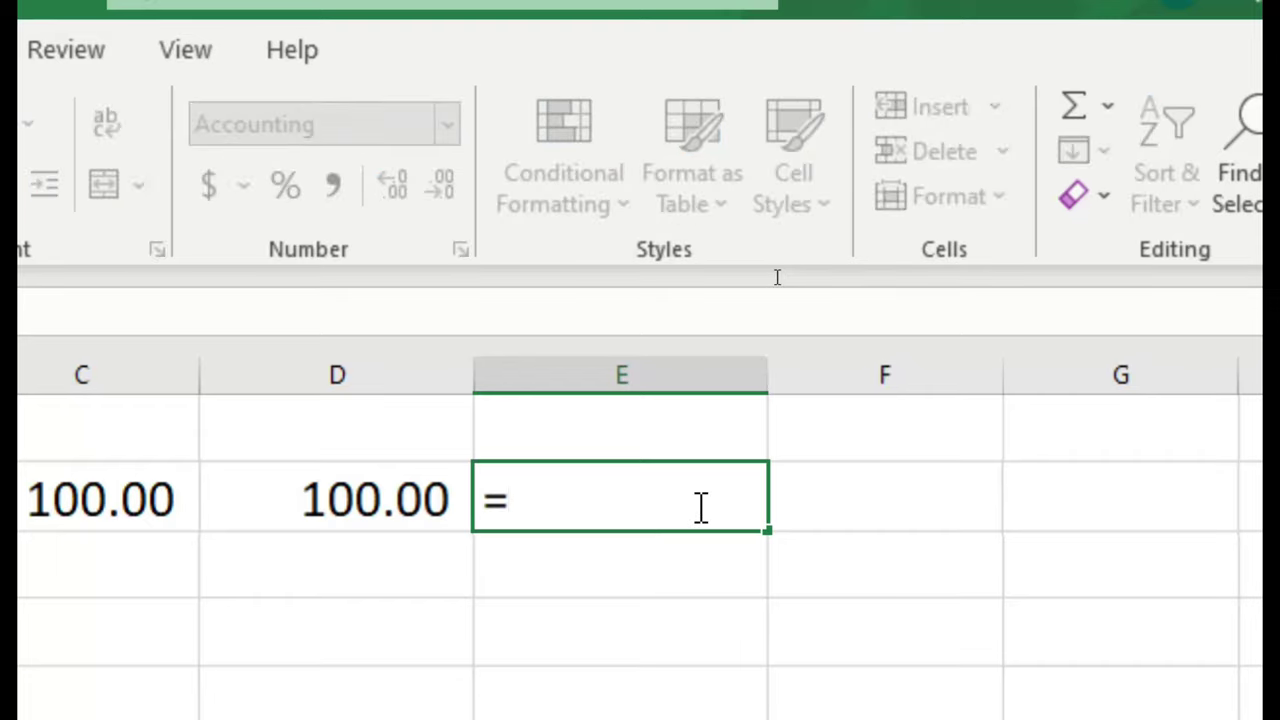
pyautogui.write('sum')
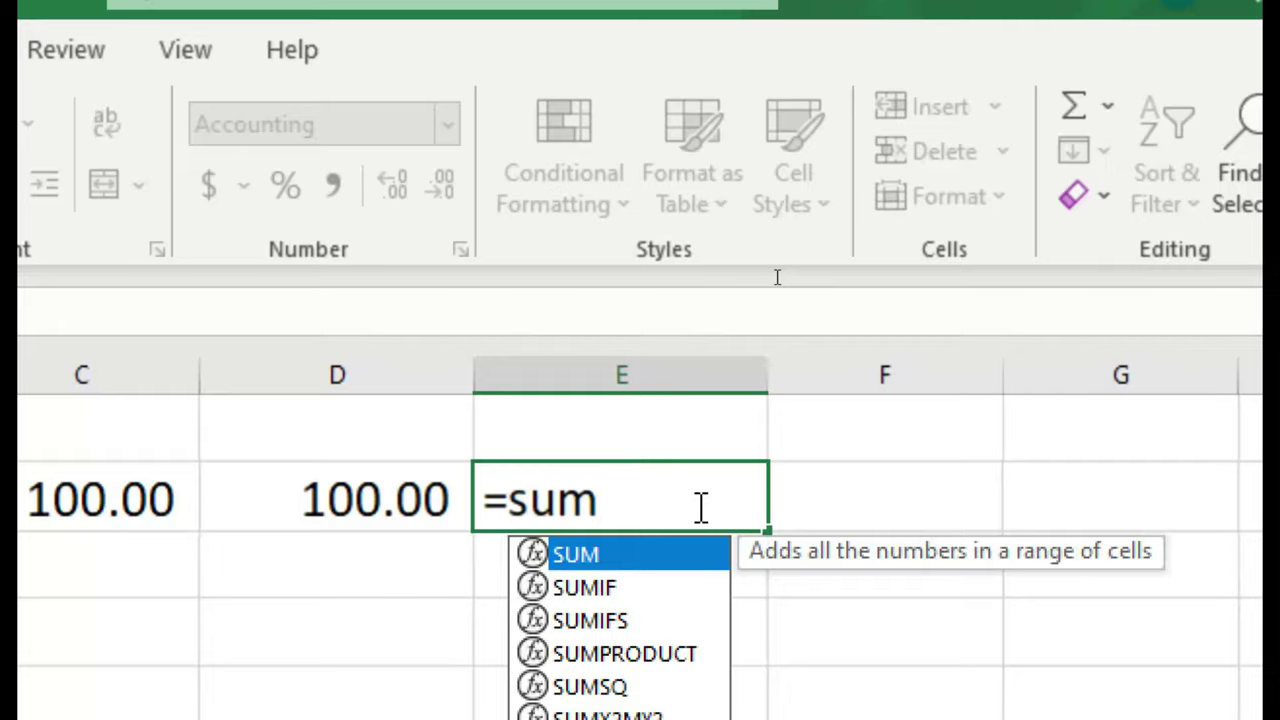
pyautogui.write('(')
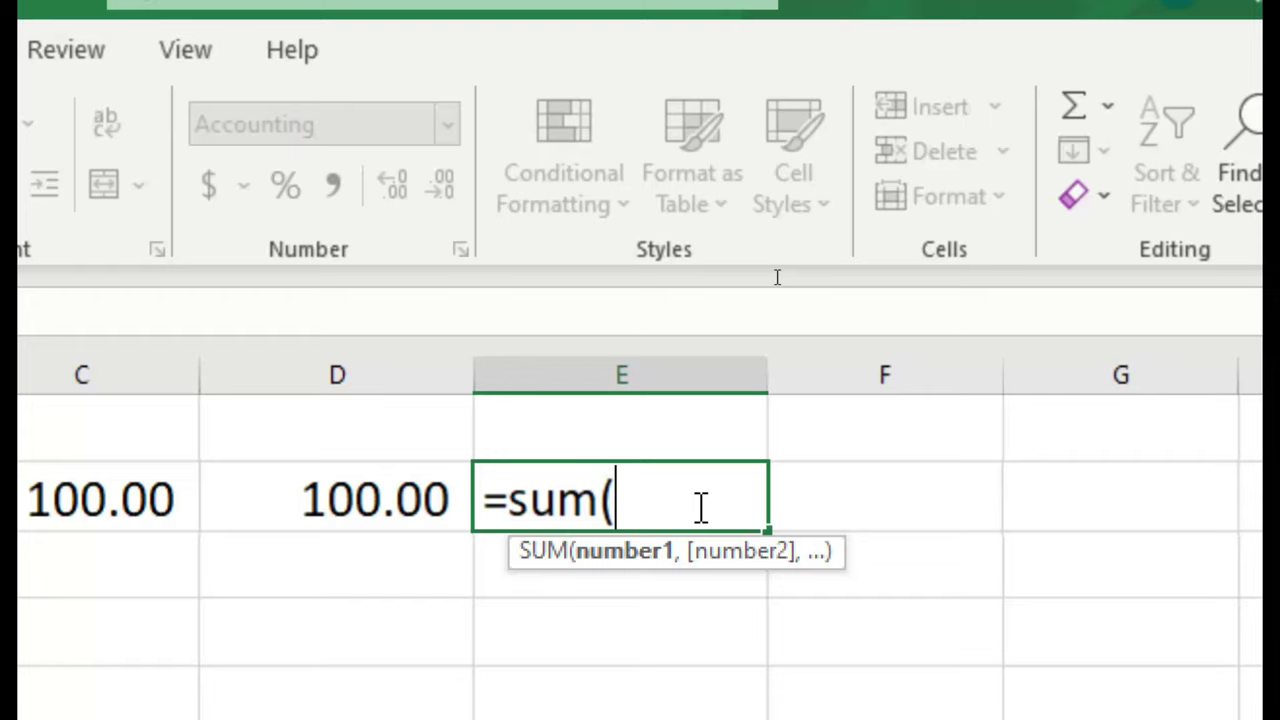
pyautogui.press('Left')
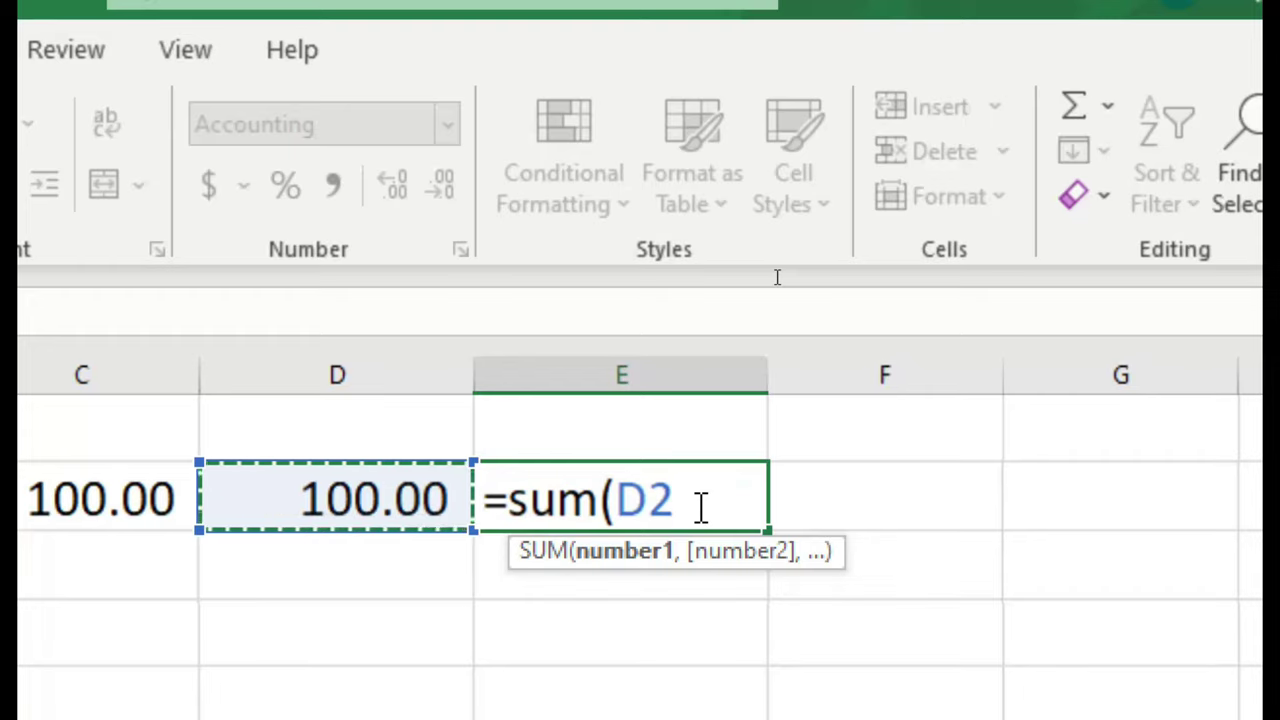
pyautogui.hotkey('shift', 'Left')
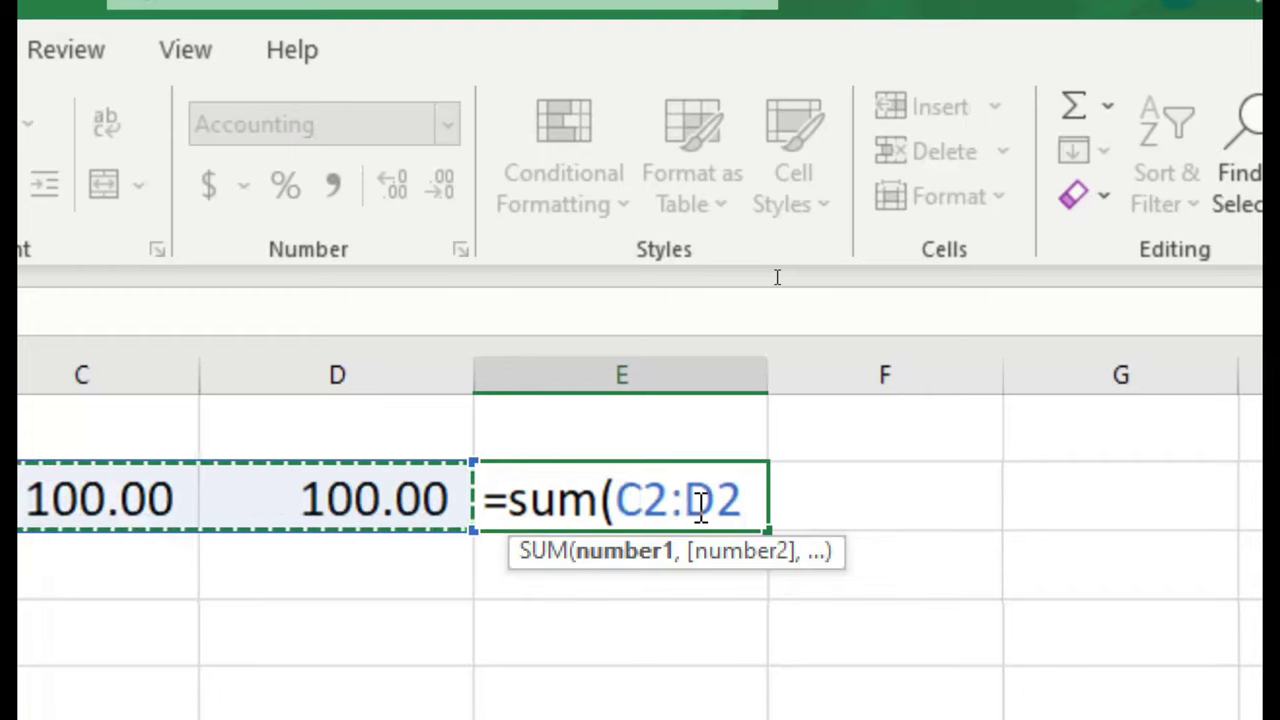
pyautogui.hotkey('shift', 'Left')
pyautogui.hotkey('shift', 'Left')
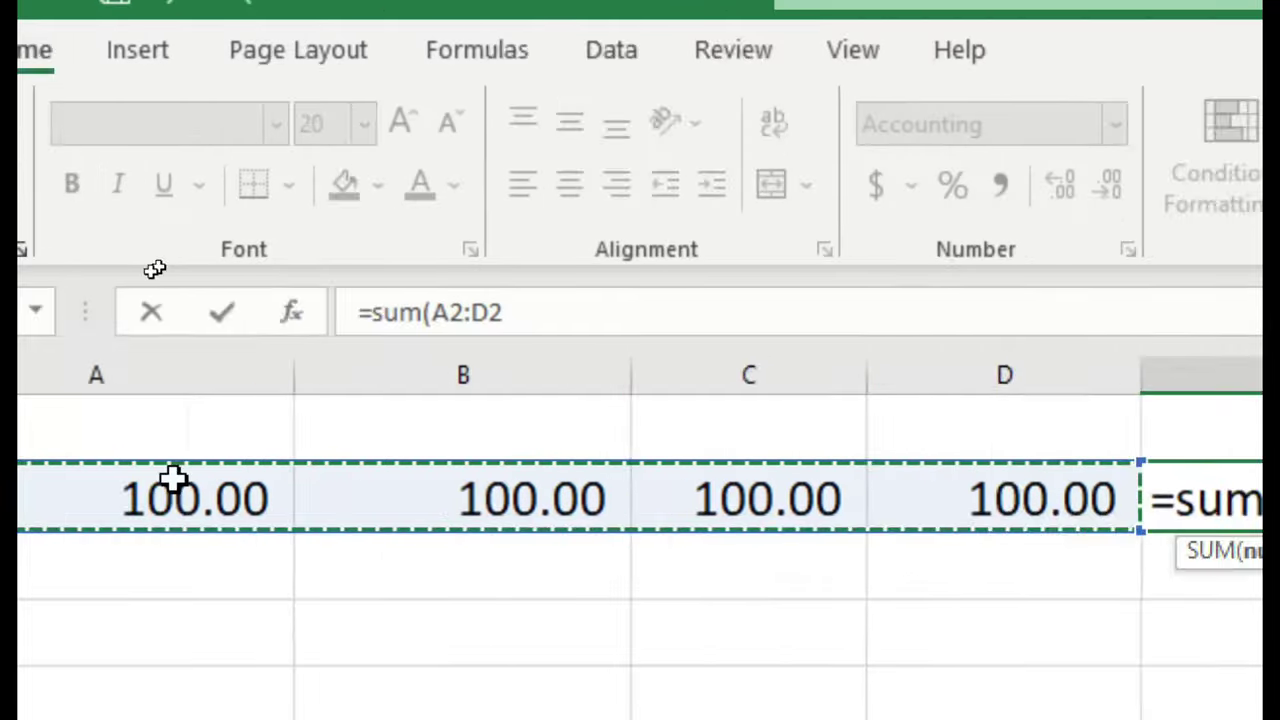
pyautogui.moveTo(171, 480); pyautogui.dragTo(110, 543)
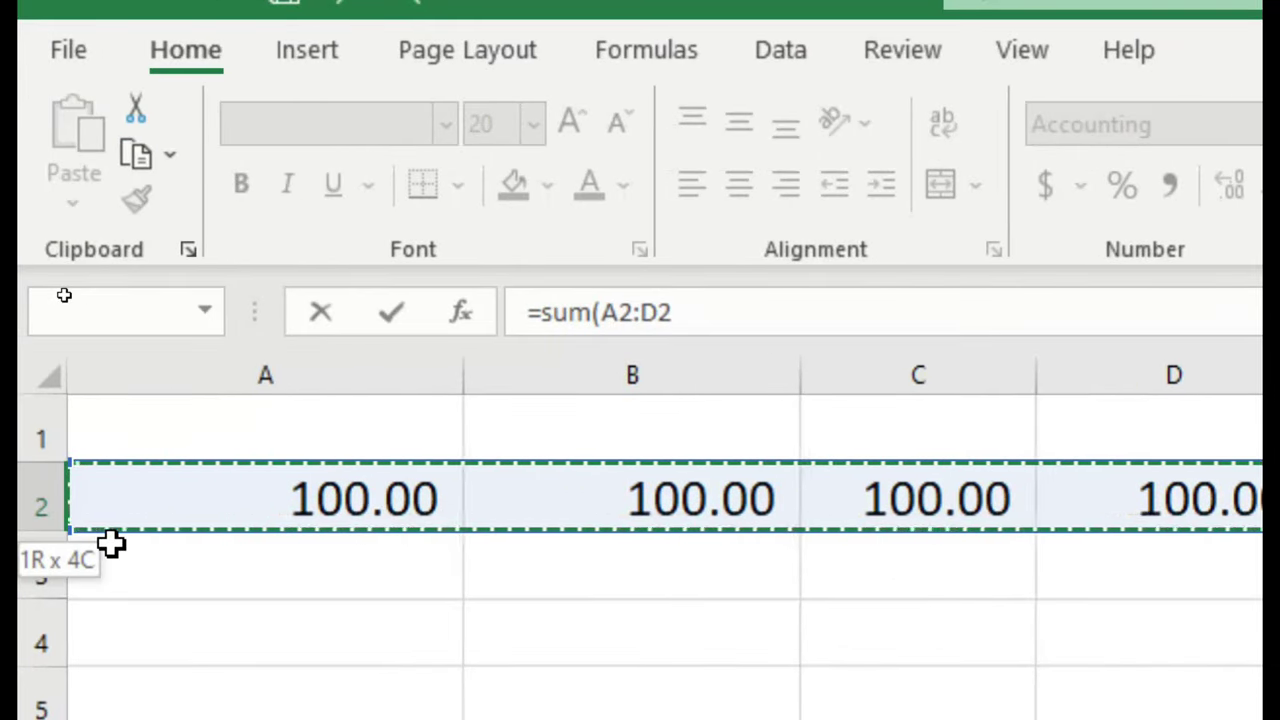
pyautogui.moveTo(110, 543); pyautogui.dragTo(110, 543)
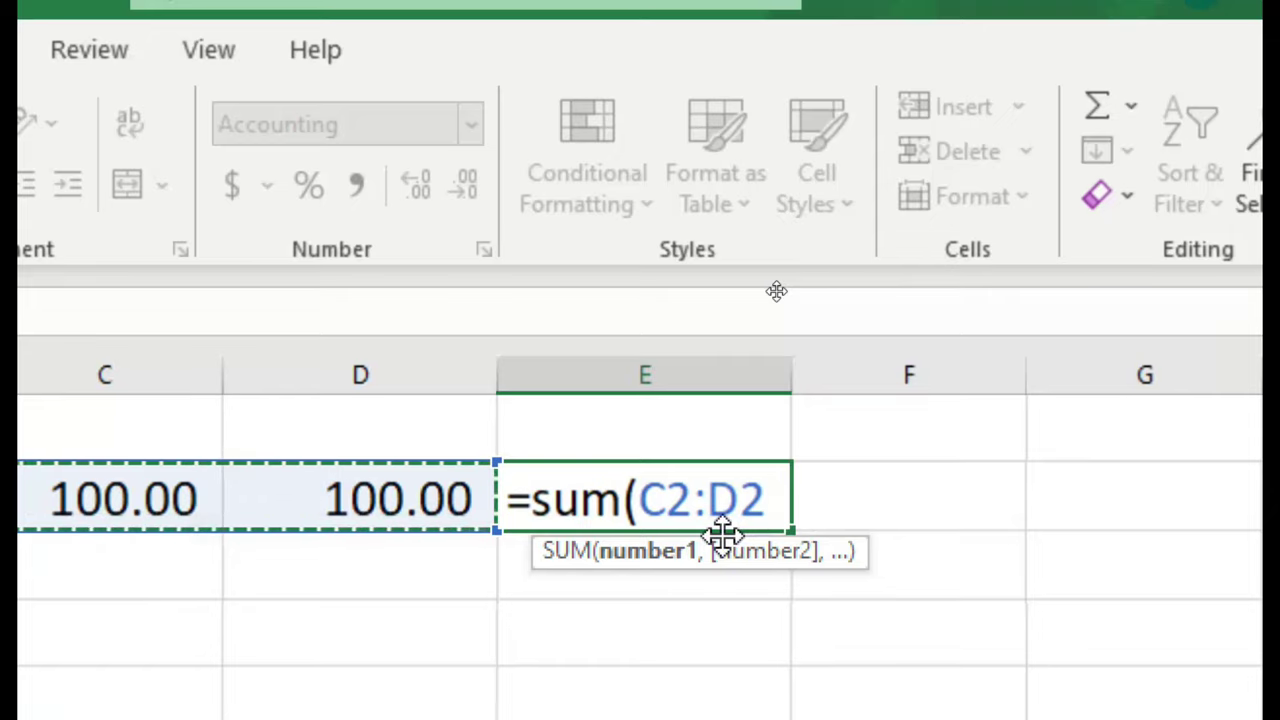
pyautogui.hotkey('shift', 'Left')
pyautogui.hotkey('shift', 'Left')
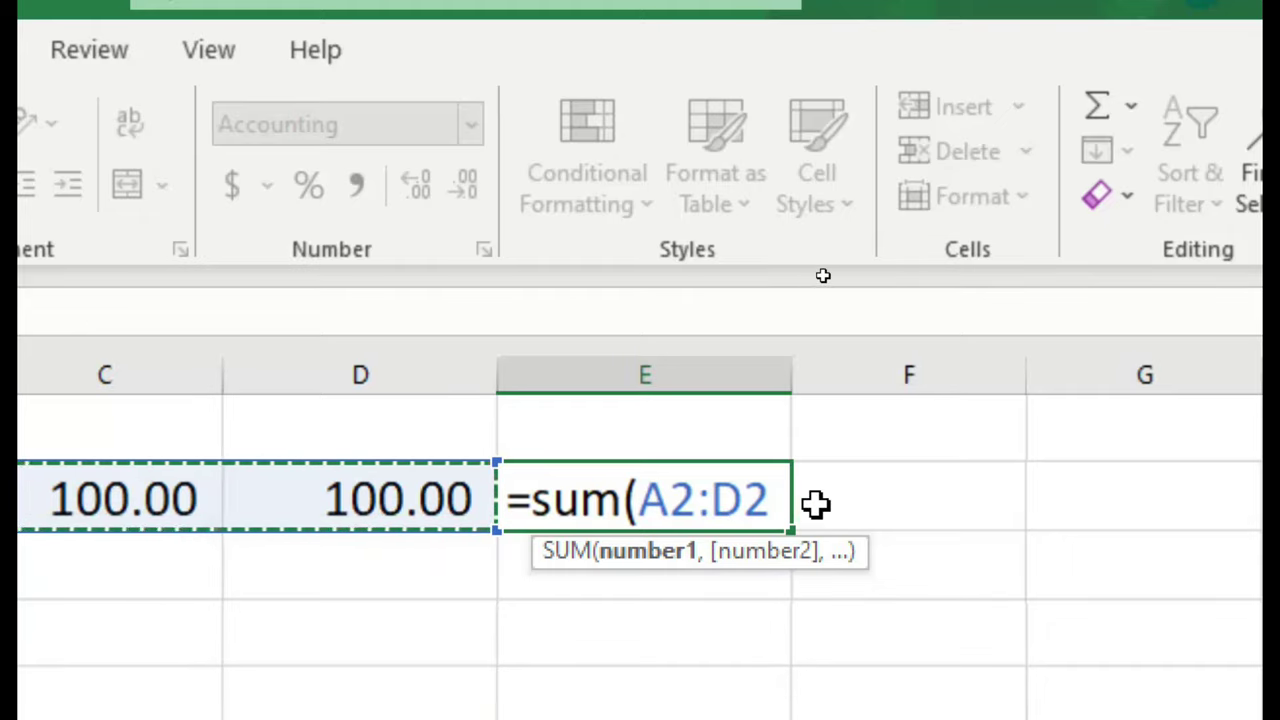
pyautogui.write(')')
pyautogui.press('Return')
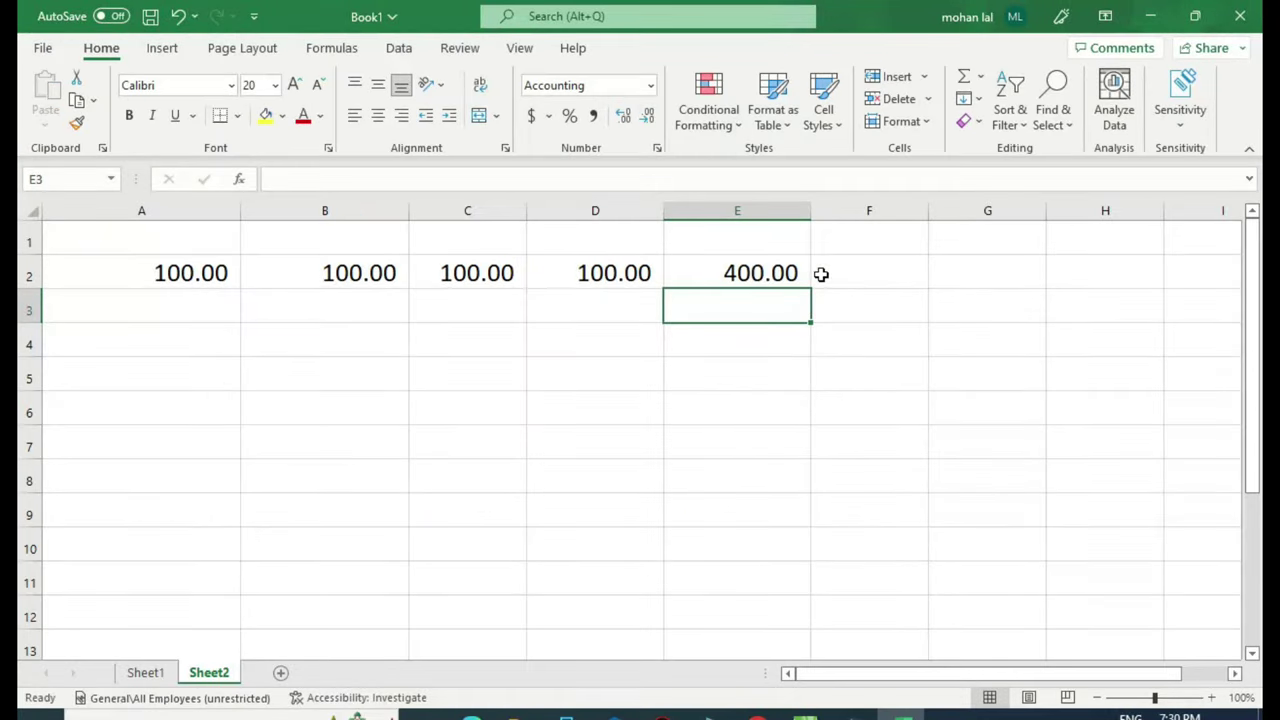
# On Sheet1, walk through the addition formula in E3 and its inputs A3 and C3
pyautogui.click(145, 672)
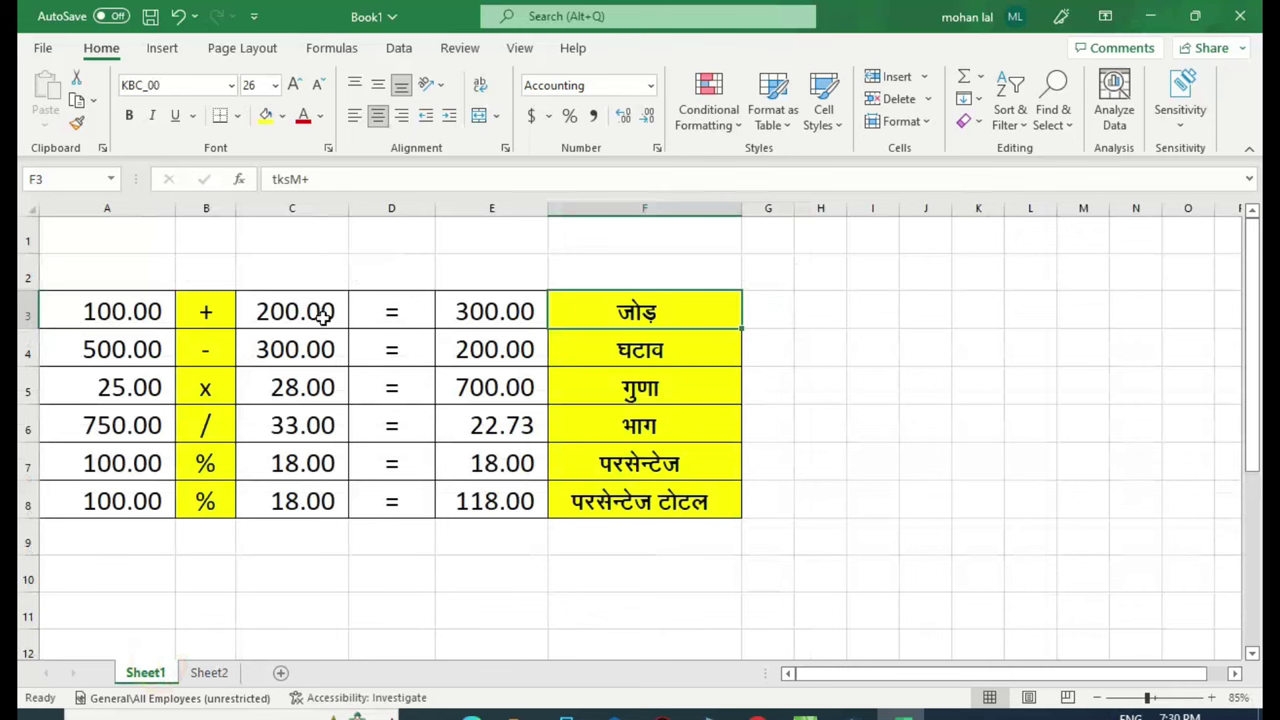
pyautogui.click(155, 312)
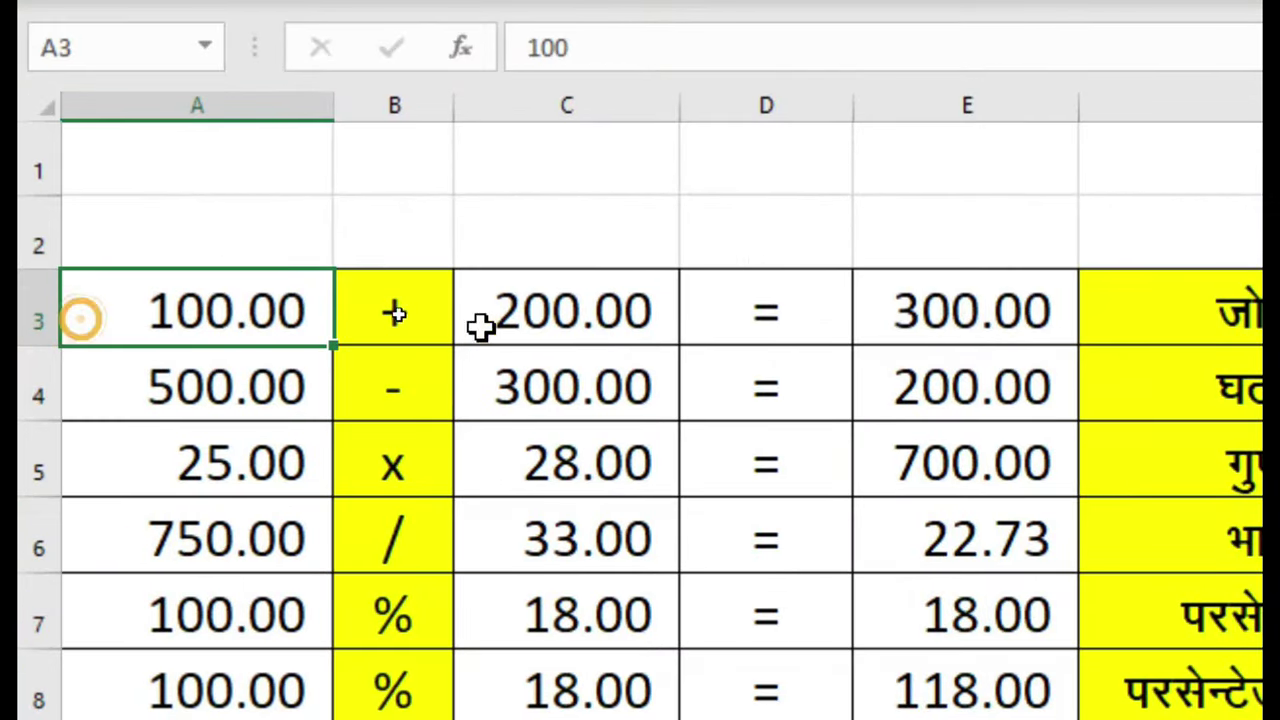
pyautogui.click(950, 314)
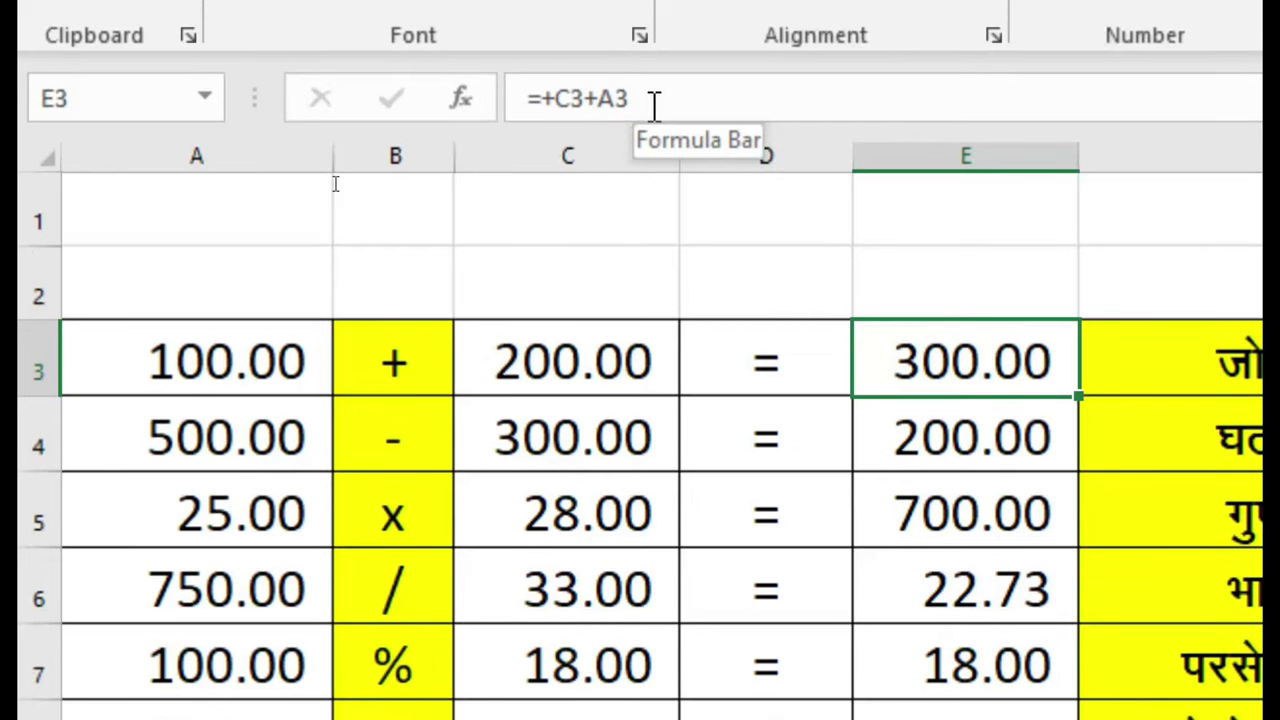
pyautogui.click(259, 356)
pyautogui.click(606, 368)
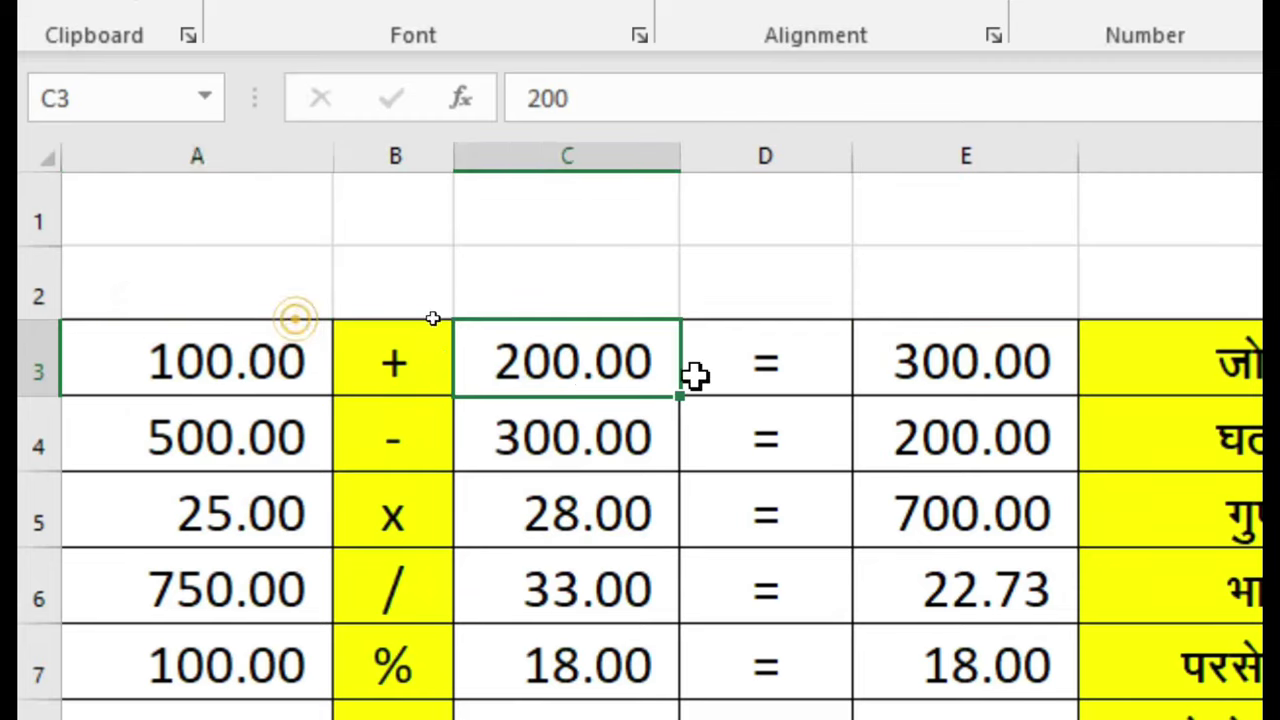
pyautogui.click(953, 370)
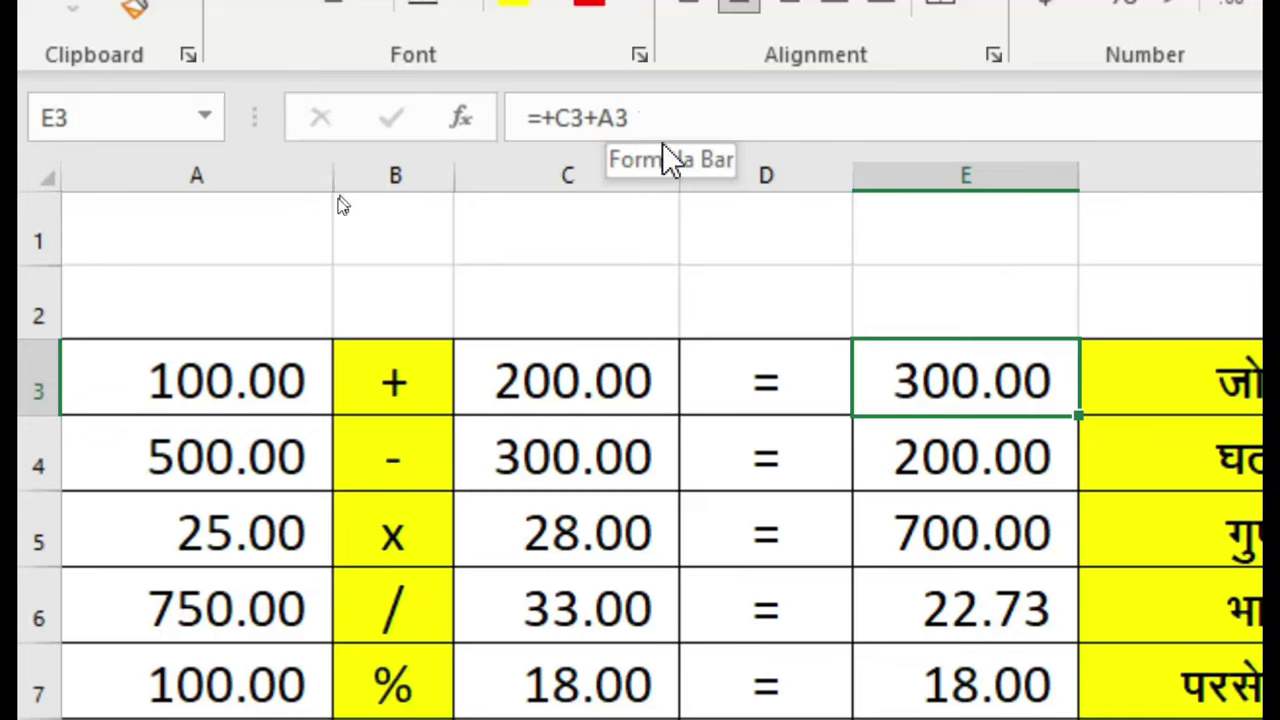
pyautogui.click(580, 375)
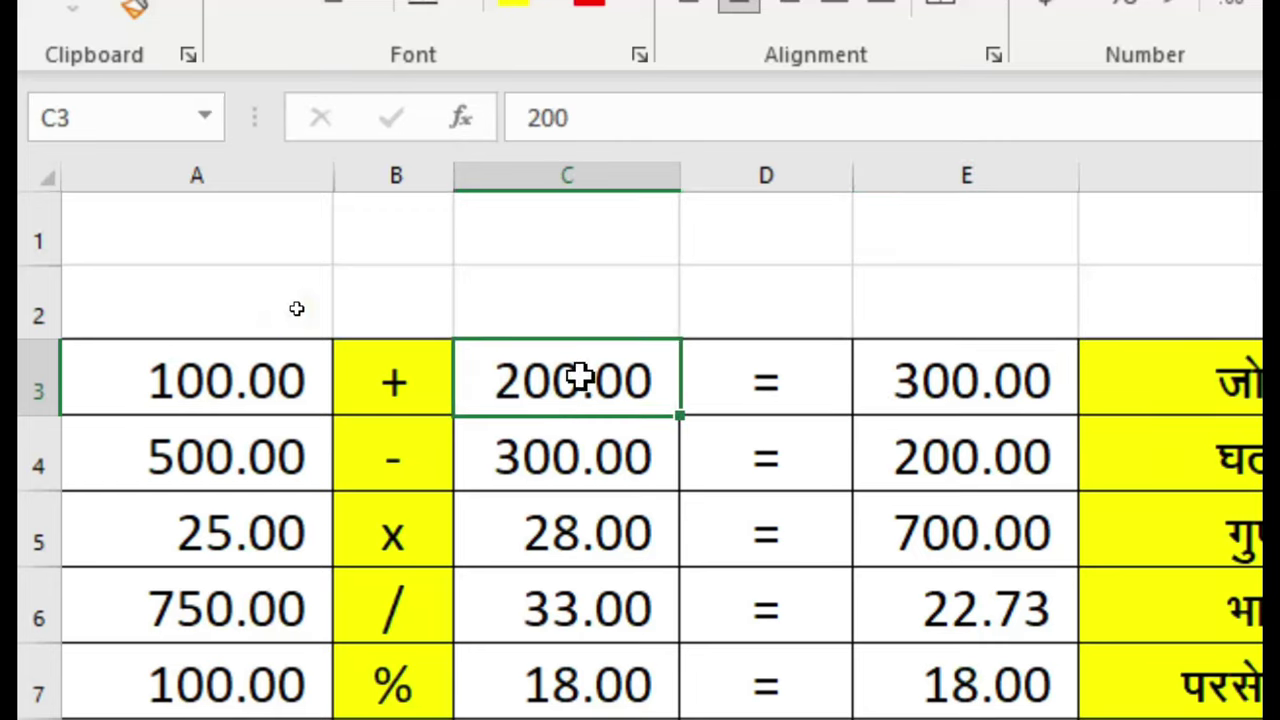
pyautogui.click(200, 377)
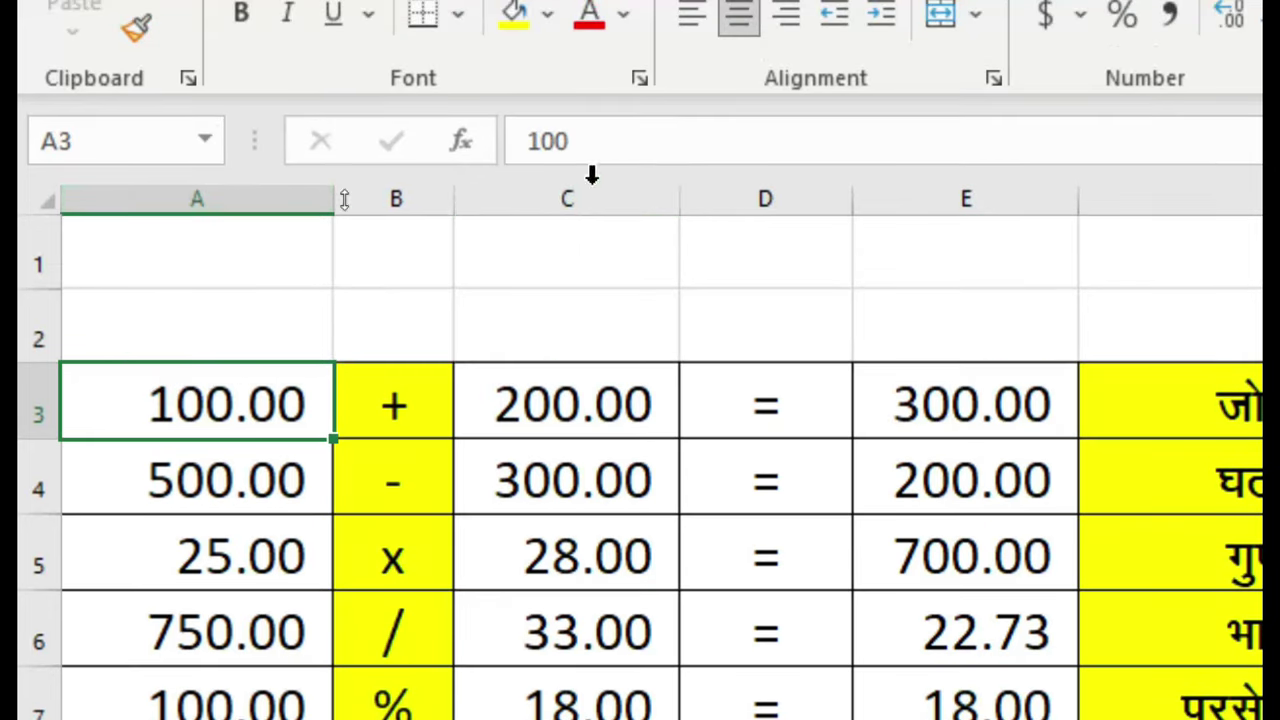
pyautogui.click(1000, 408)
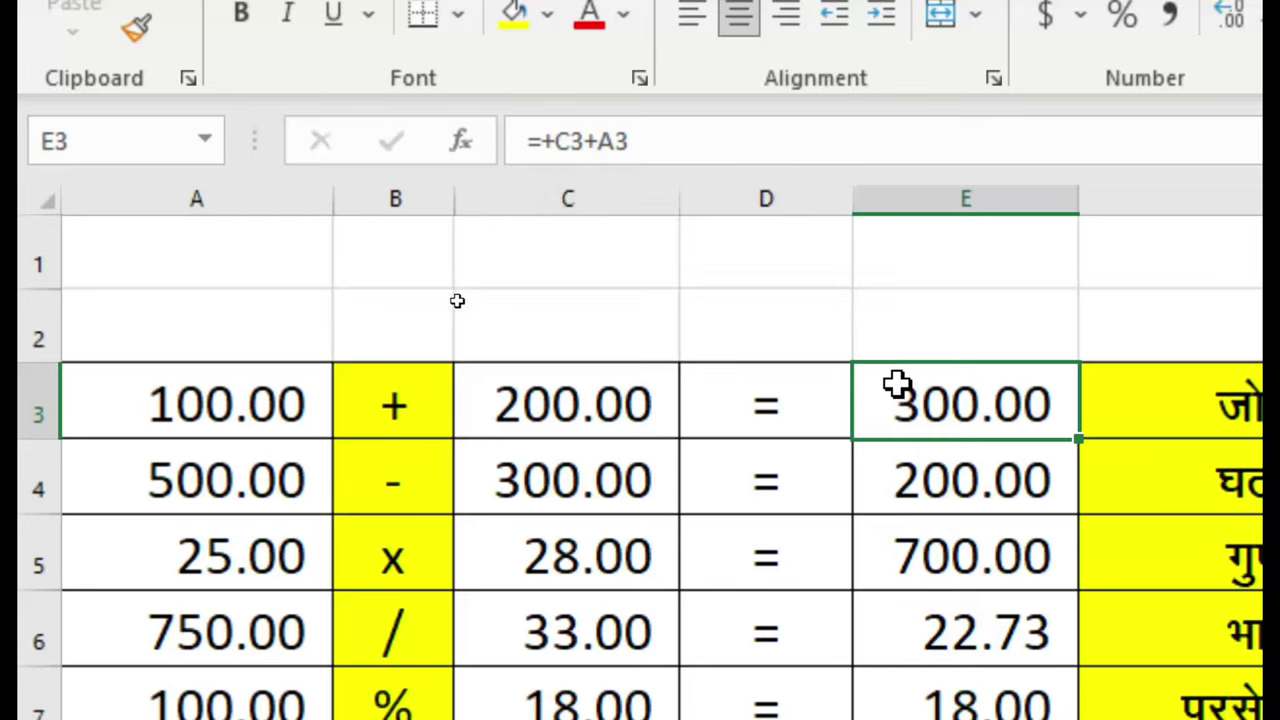
# Review the subtraction formula in E4, then set A4 to 100
pyautogui.click(968, 480)
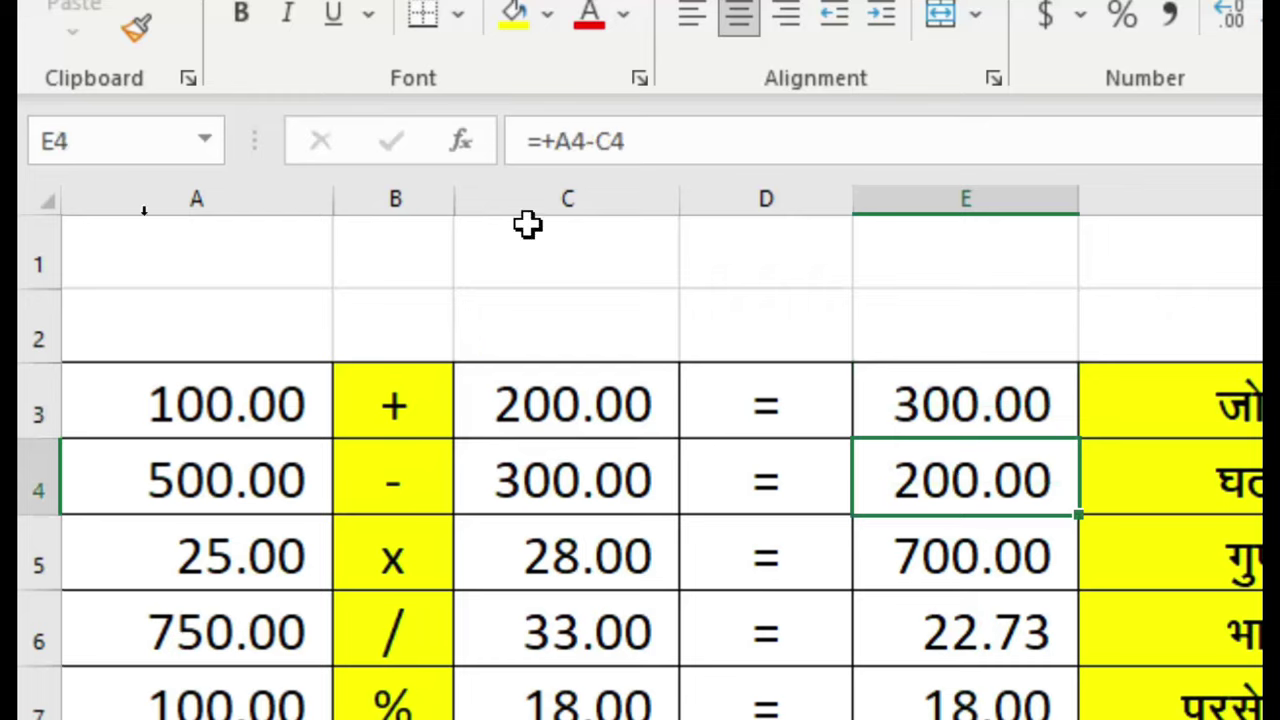
pyautogui.click(245, 480)
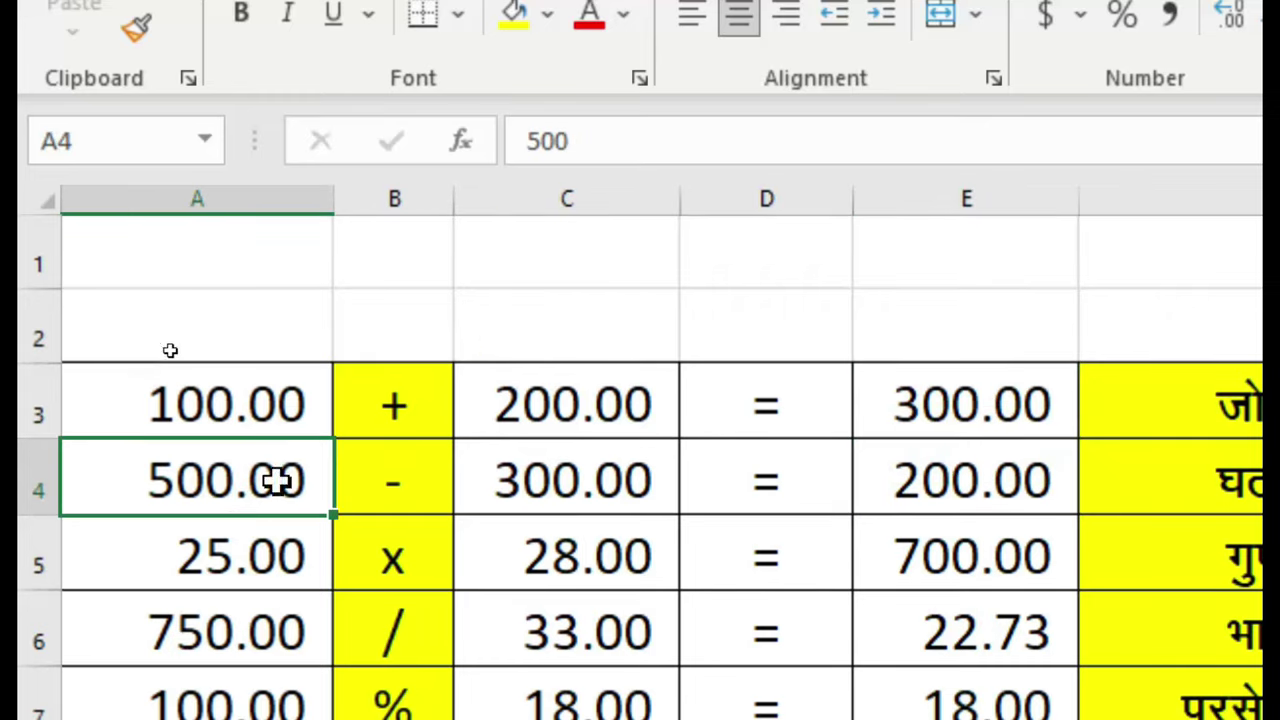
pyautogui.click(601, 484)
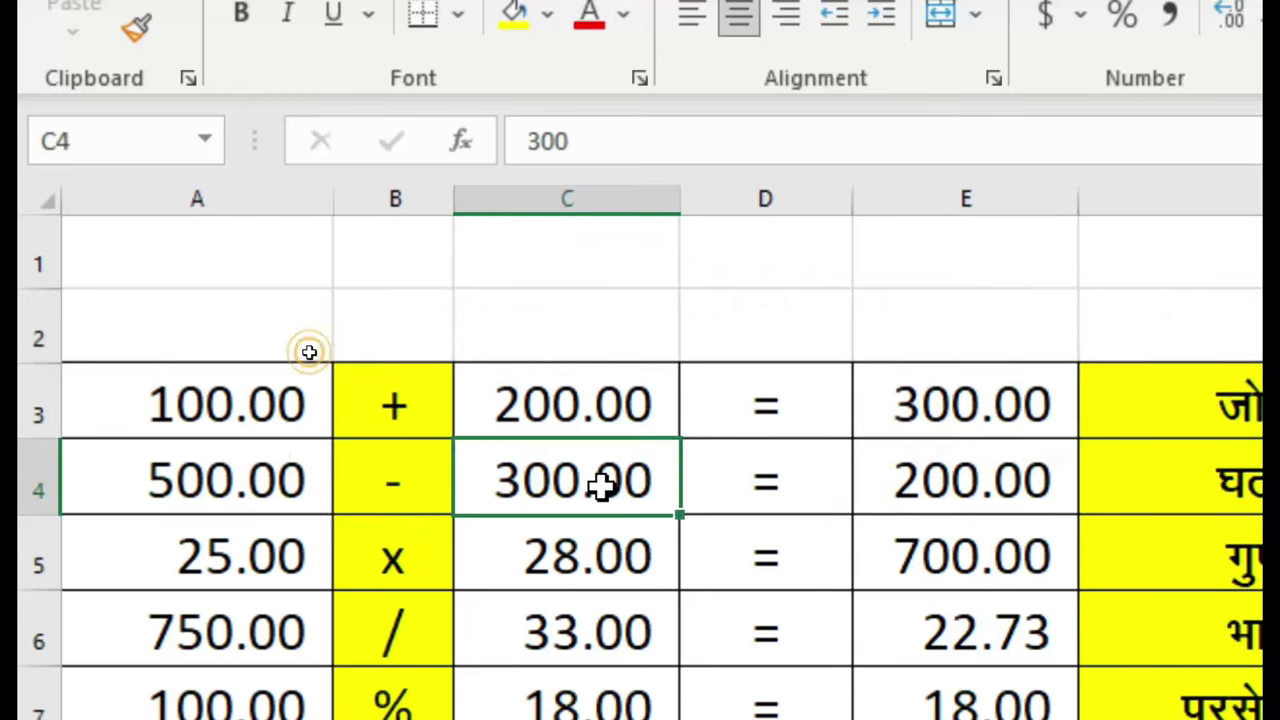
pyautogui.click(217, 480)
pyautogui.write('100')
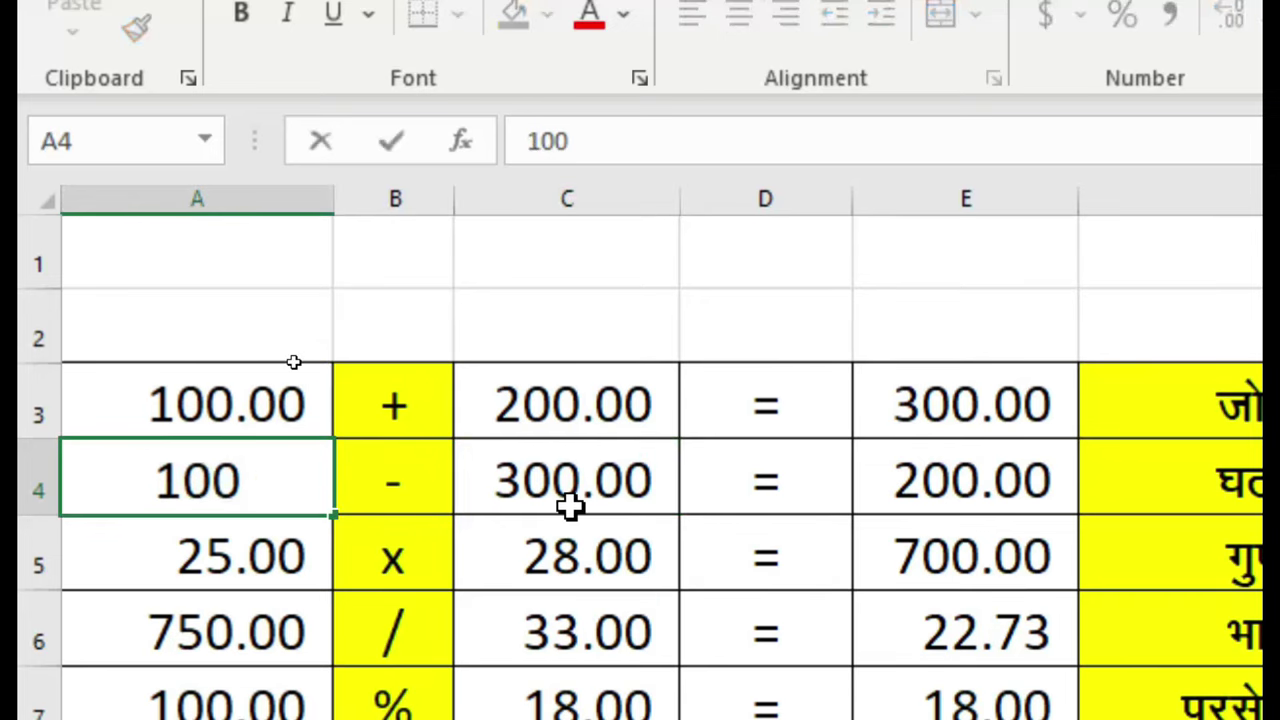
pyautogui.press('Return')
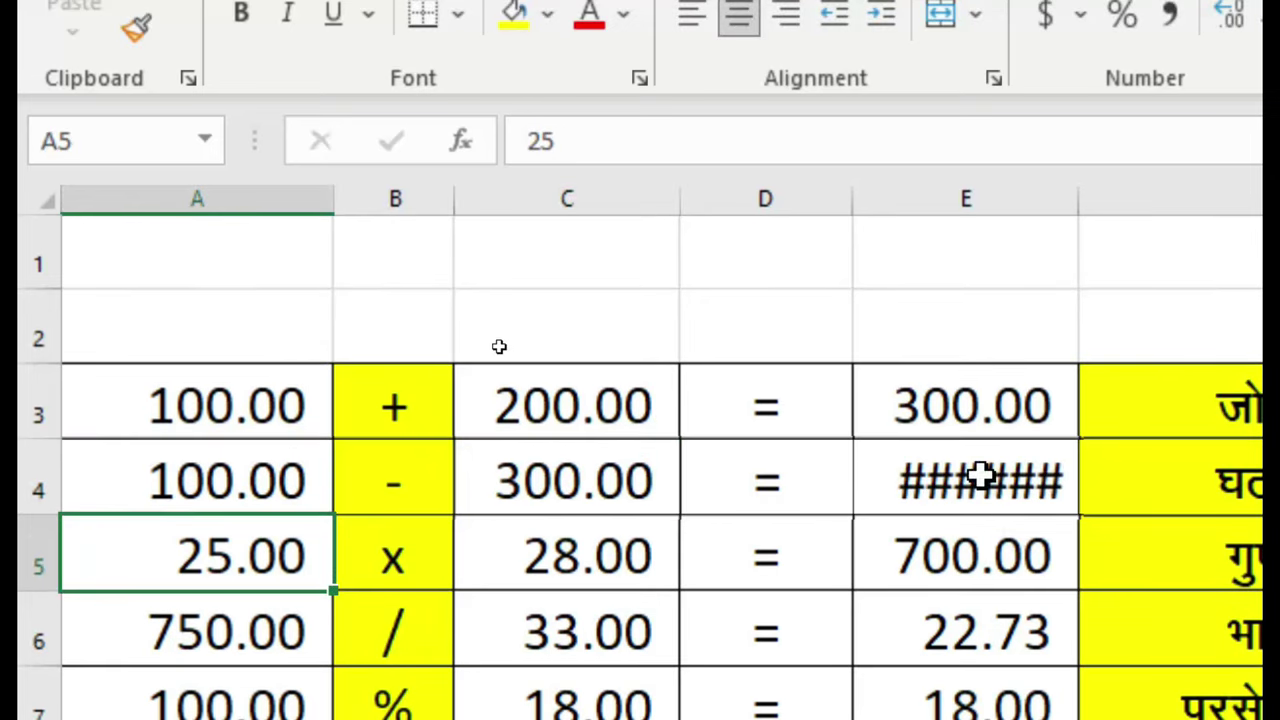
# Widen column E and format E4 as Number so it shows -200.00
pyautogui.click(980, 482)
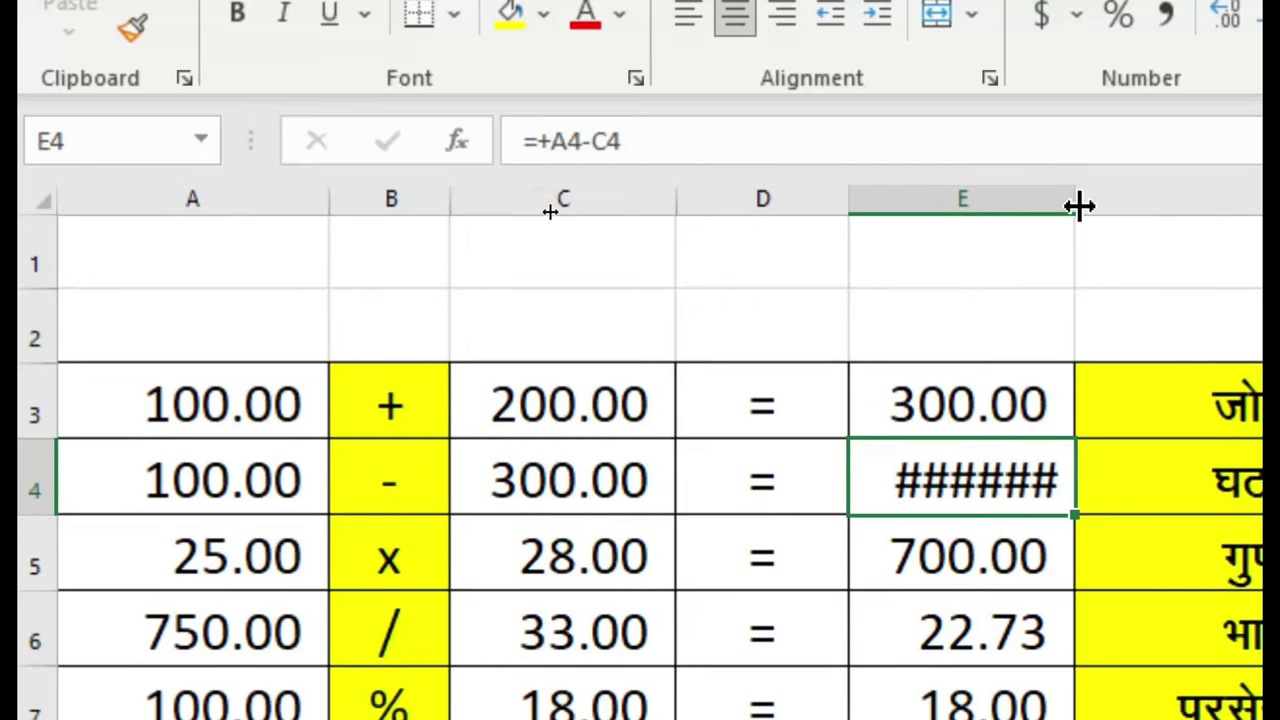
pyautogui.moveTo(1080, 206); pyautogui.dragTo(1105, 237)
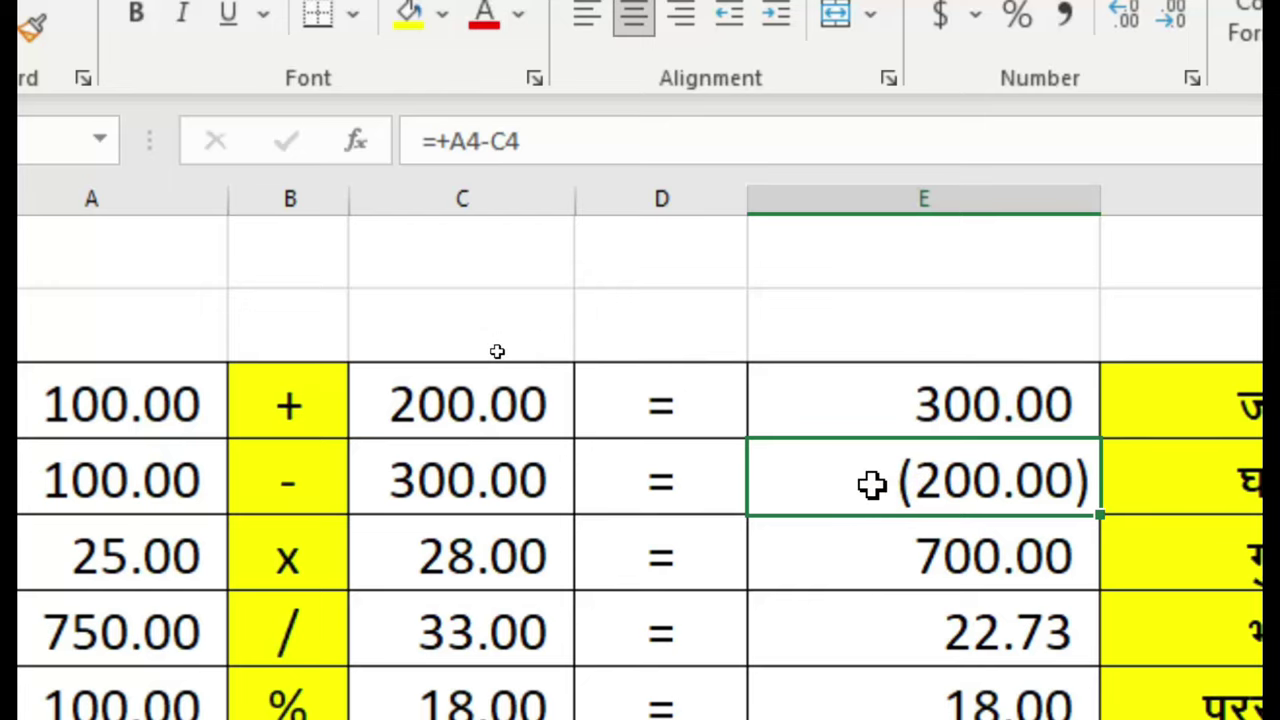
pyautogui.scroll(-1, 866, 283)
pyautogui.scroll(-1, 803, 149)
pyautogui.scroll(2, 854, 292)
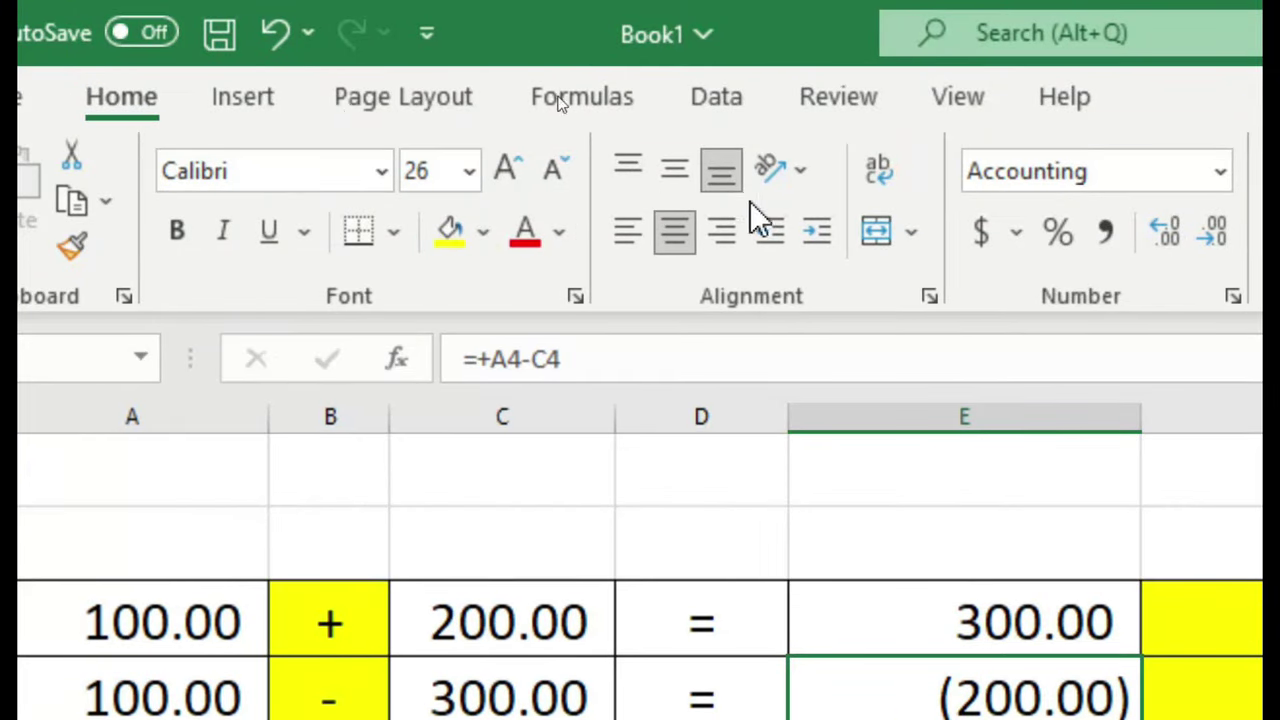
pyautogui.click(1098, 175)
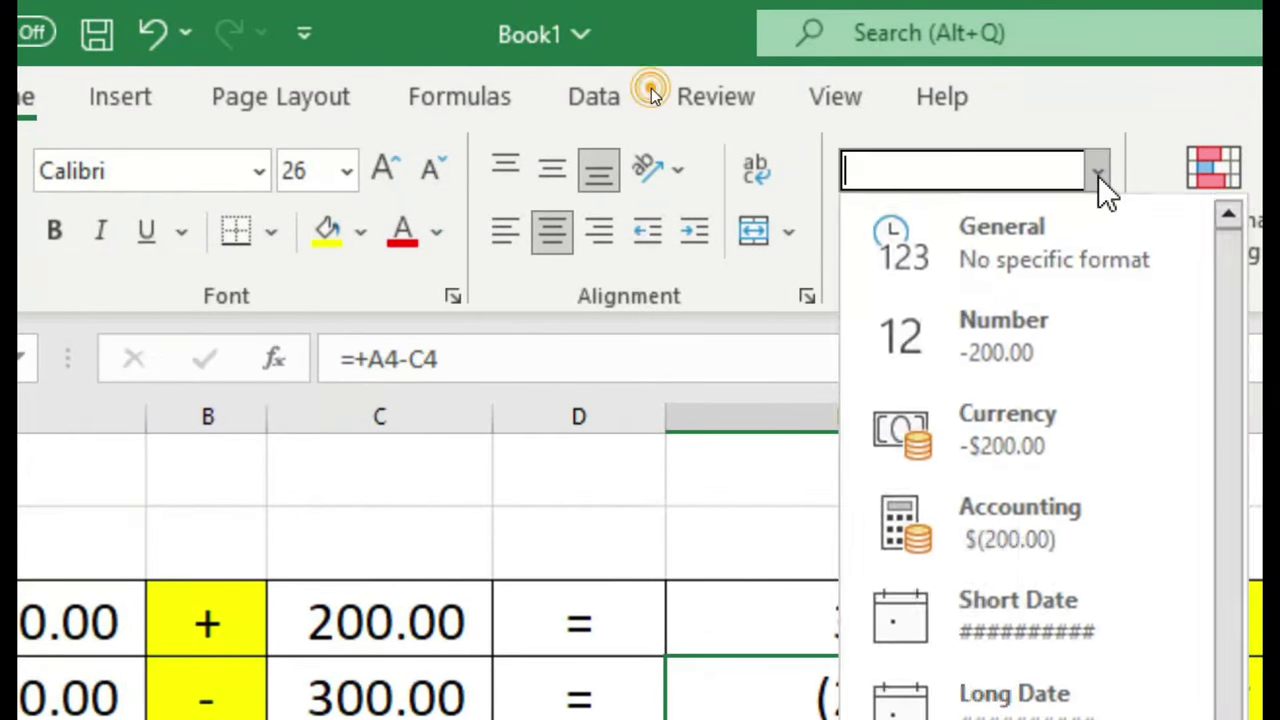
pyautogui.click(1014, 350)
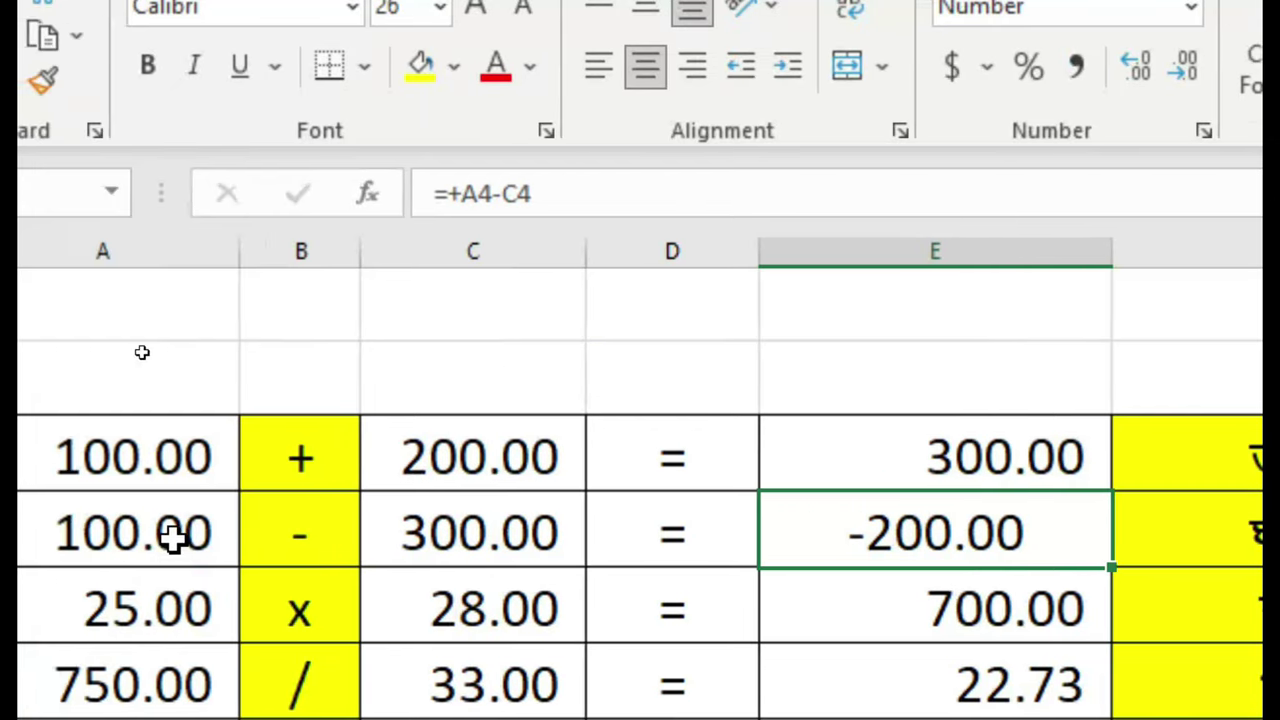
# Try 300, then 400, then 200 as the subtraction's first value in A4
pyautogui.click(177, 534)
pyautogui.write('300')
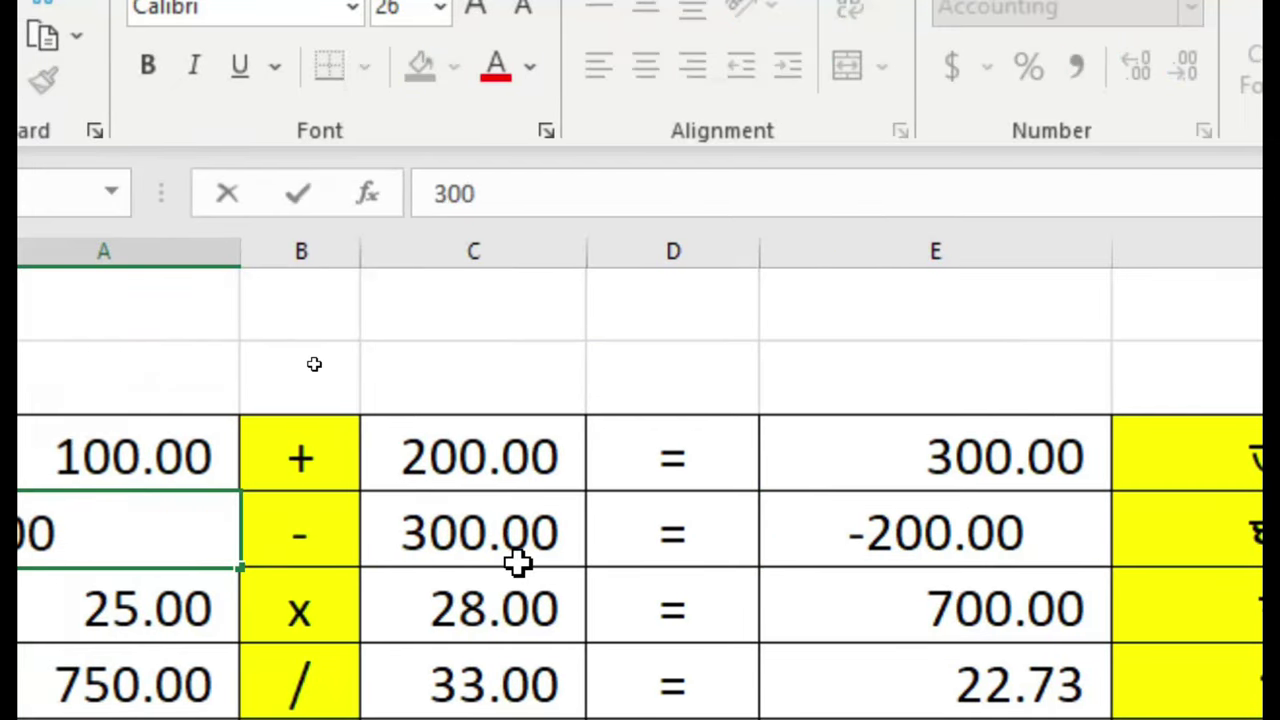
pyautogui.press('Tab')
pyautogui.press('Tab')
pyautogui.press('Tab')
pyautogui.press('Tab')
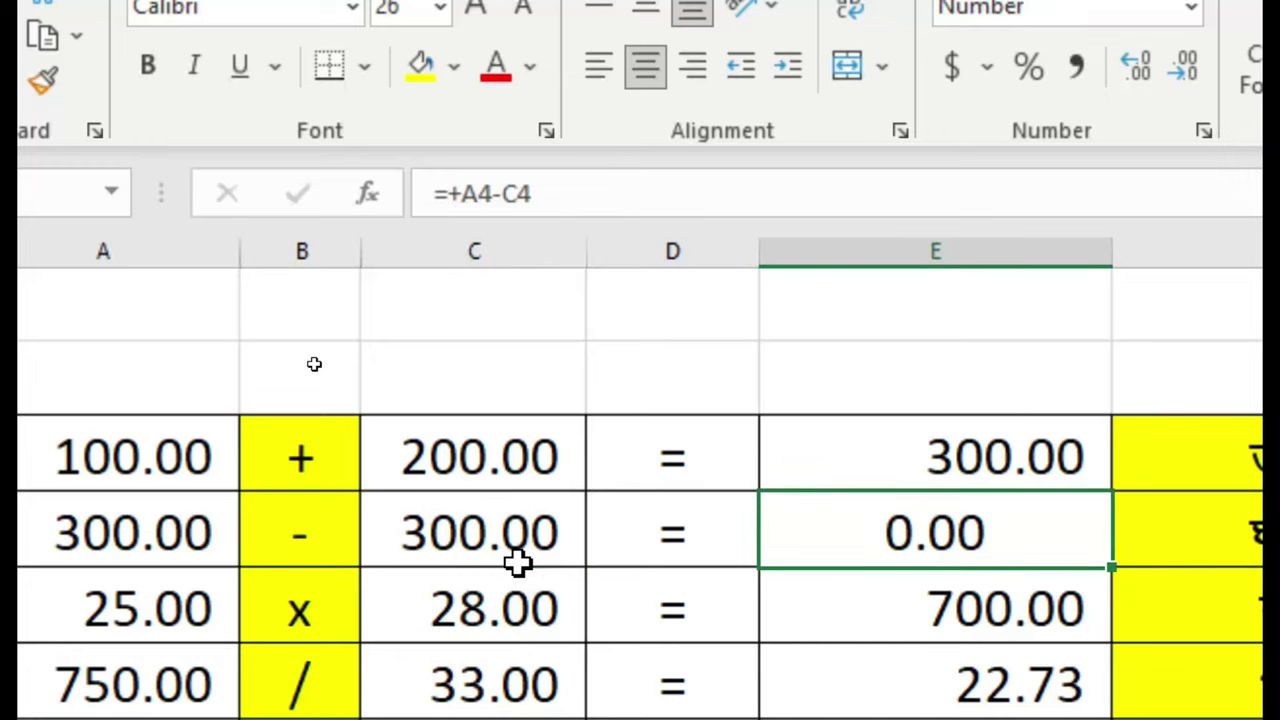
pyautogui.hotkey('shift', 'Tab')
pyautogui.hotkey('shift', 'Tab')
pyautogui.hotkey('shift', 'Tab')
pyautogui.hotkey('shift', 'Tab')
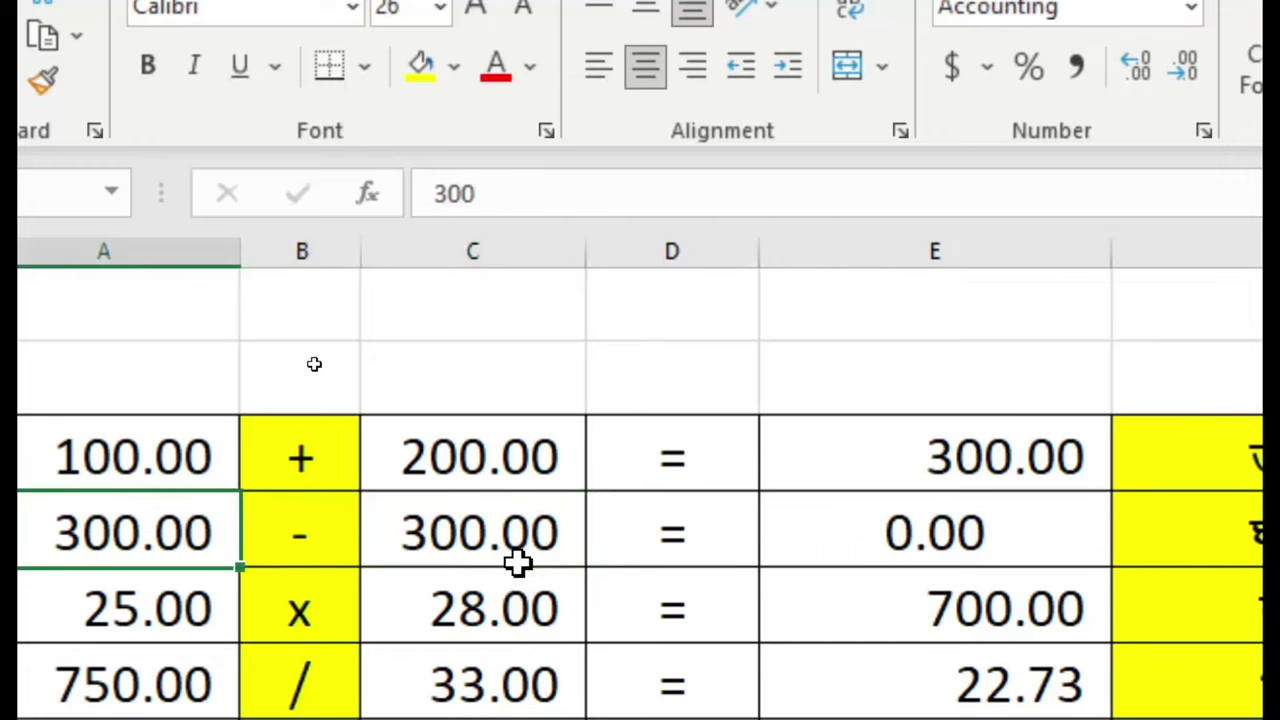
pyautogui.write('400')
pyautogui.press('Tab')
pyautogui.press('Tab')
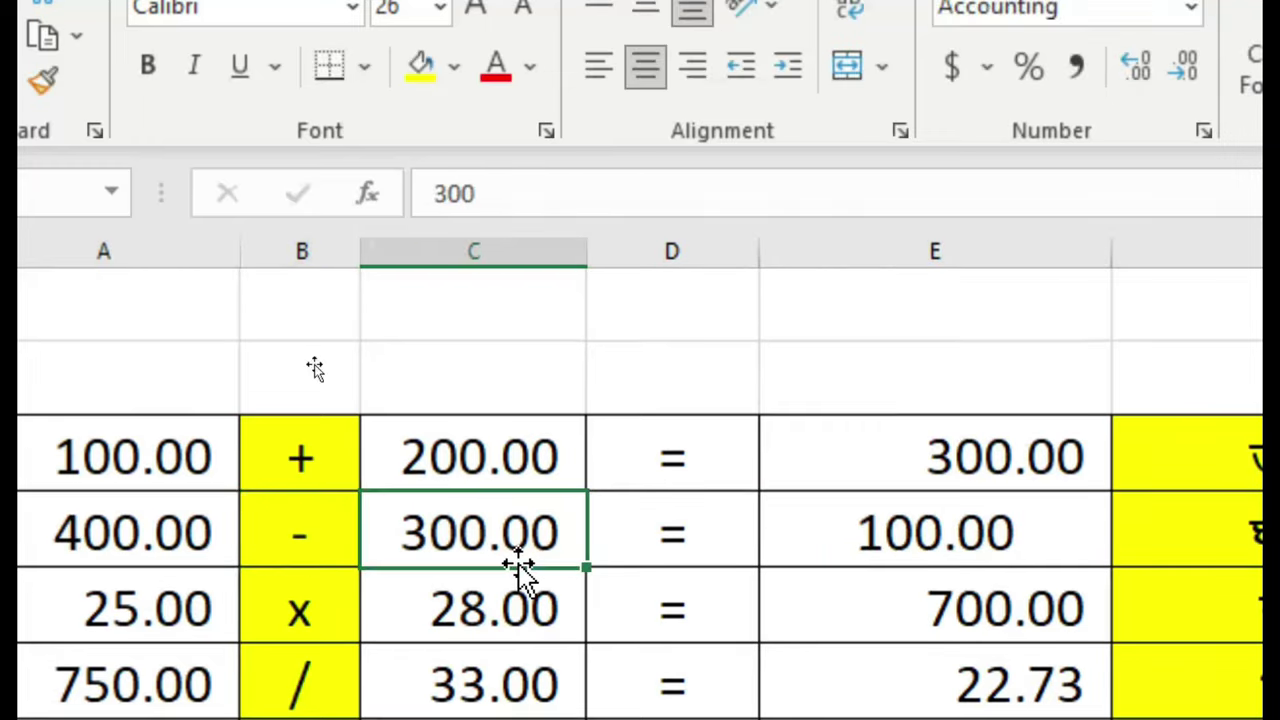
pyautogui.press('Tab')
pyautogui.press('Tab')
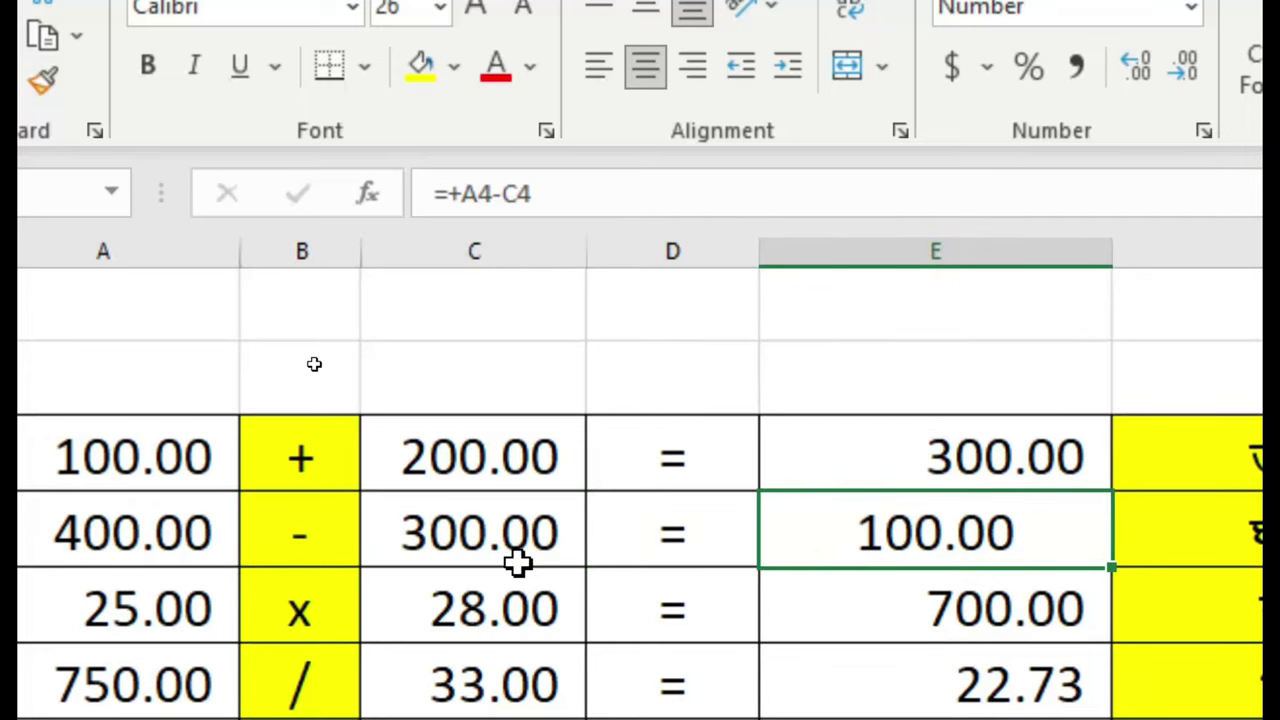
pyautogui.hotkey('shift', 'Tab')
pyautogui.hotkey('shift', 'Tab')
pyautogui.hotkey('shift', 'Tab')
pyautogui.hotkey('shift', 'Tab')
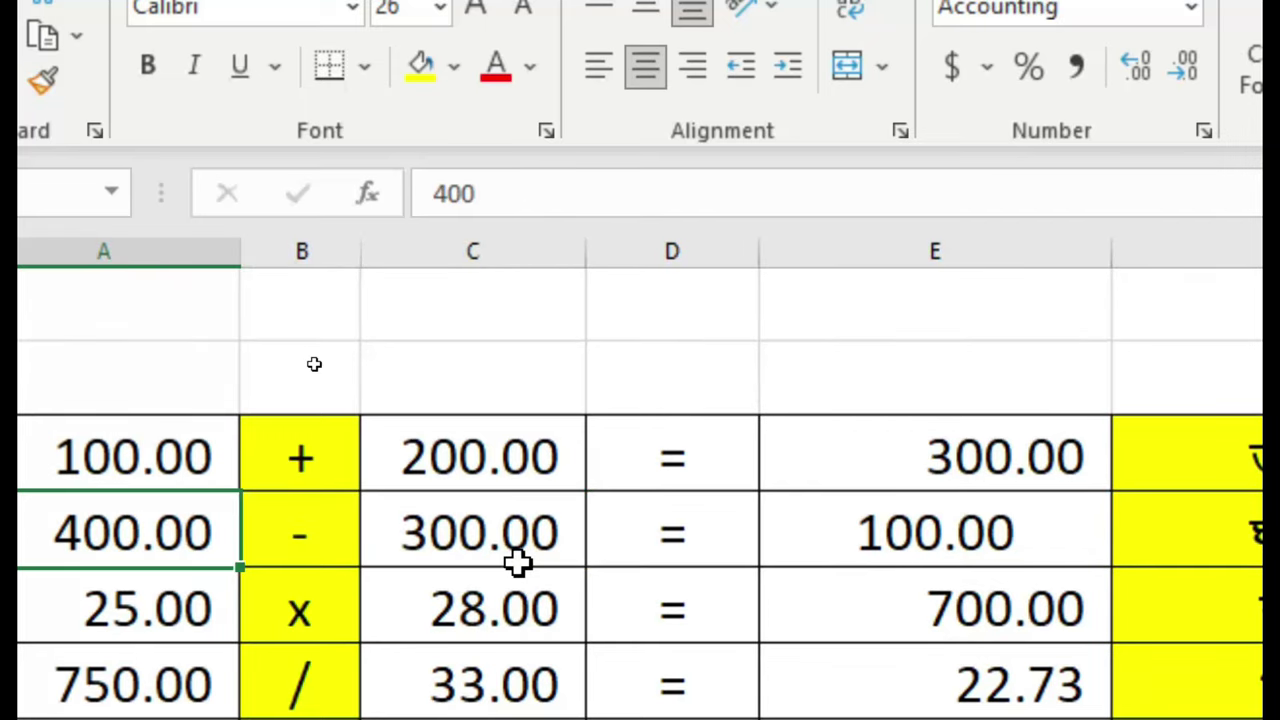
pyautogui.write('200')
pyautogui.press('Tab')
pyautogui.press('Tab')
pyautogui.press('Tab')
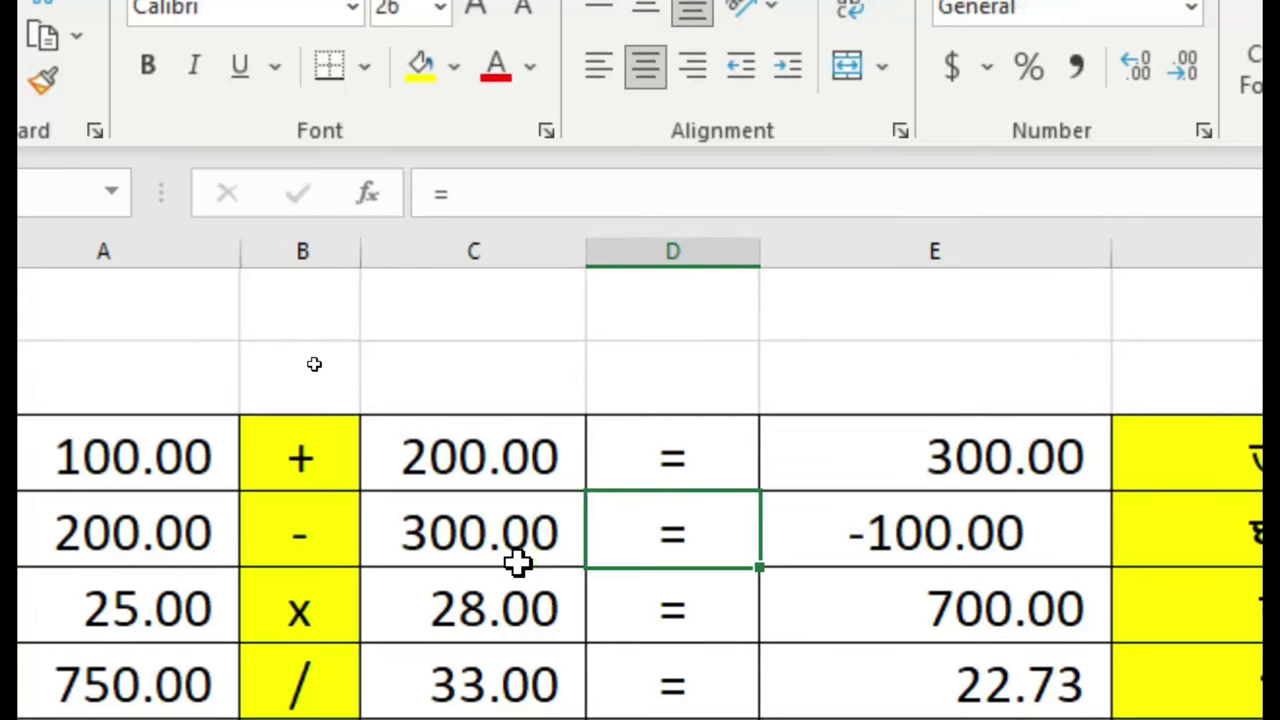
pyautogui.press('Tab')
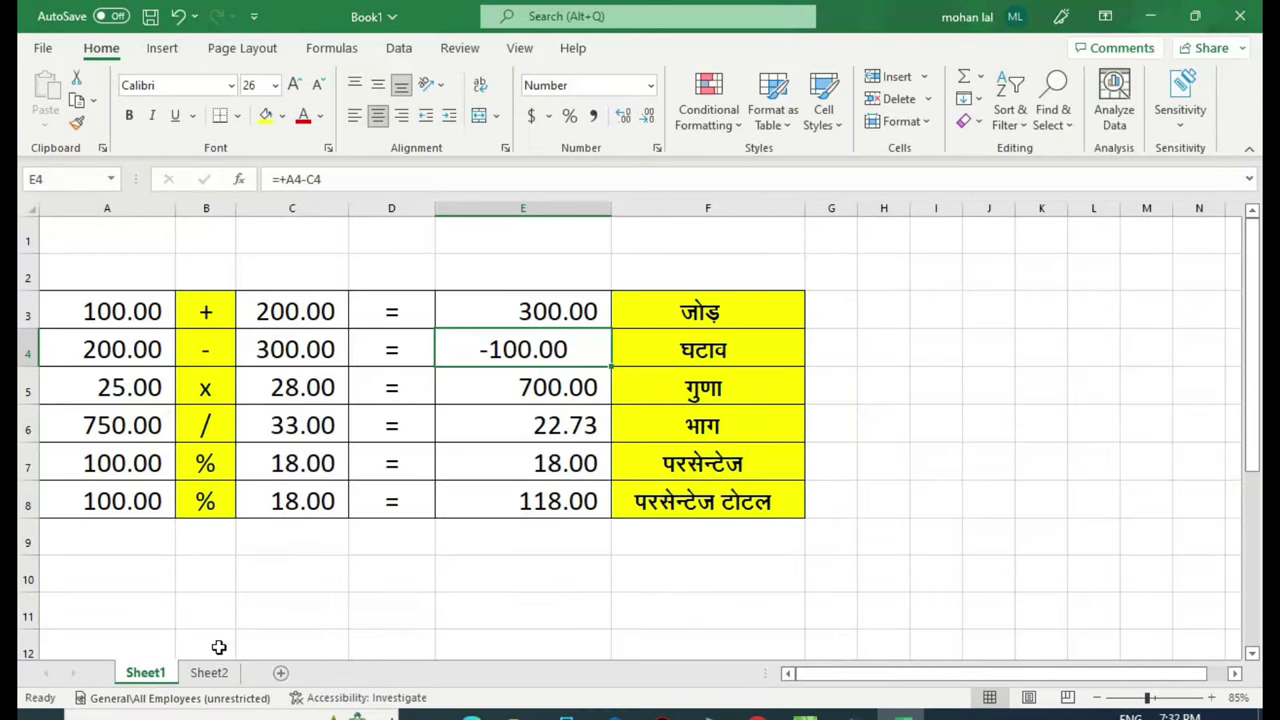
# On Sheet2, enter 500 in A4 and 200 in B4, and widen column C
pyautogui.click(209, 672)
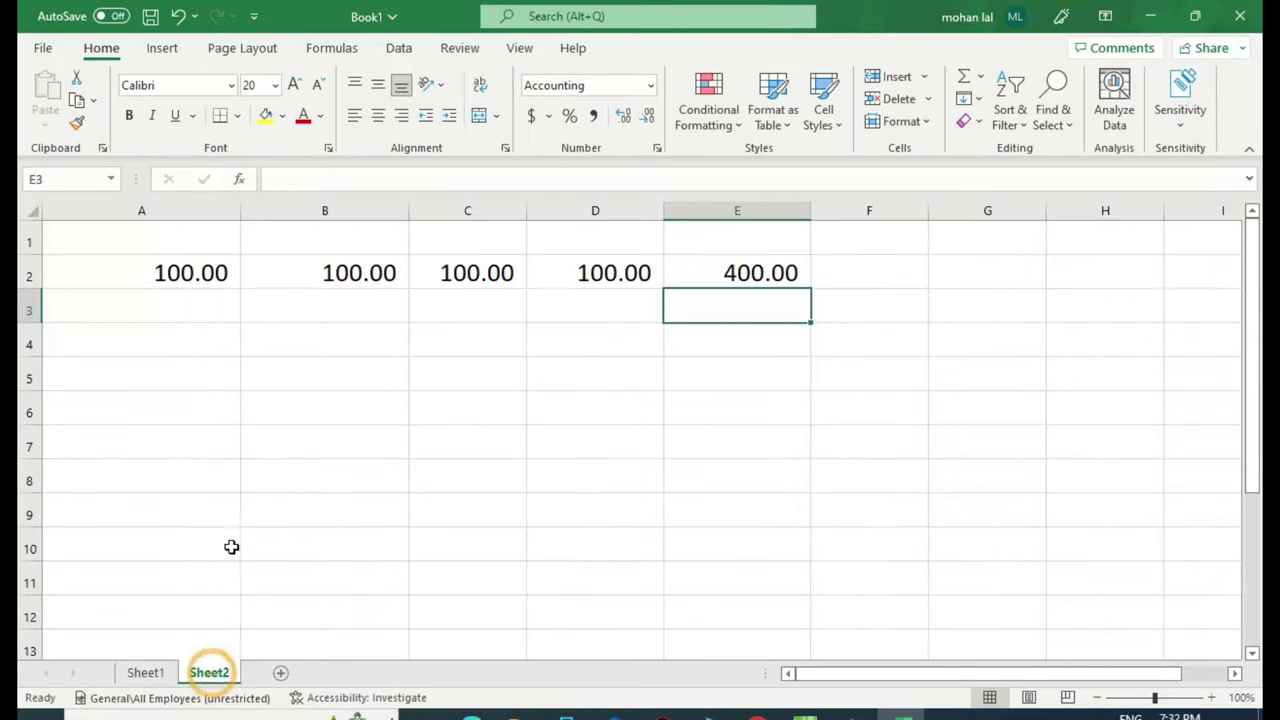
pyautogui.click(198, 345)
pyautogui.write('500')
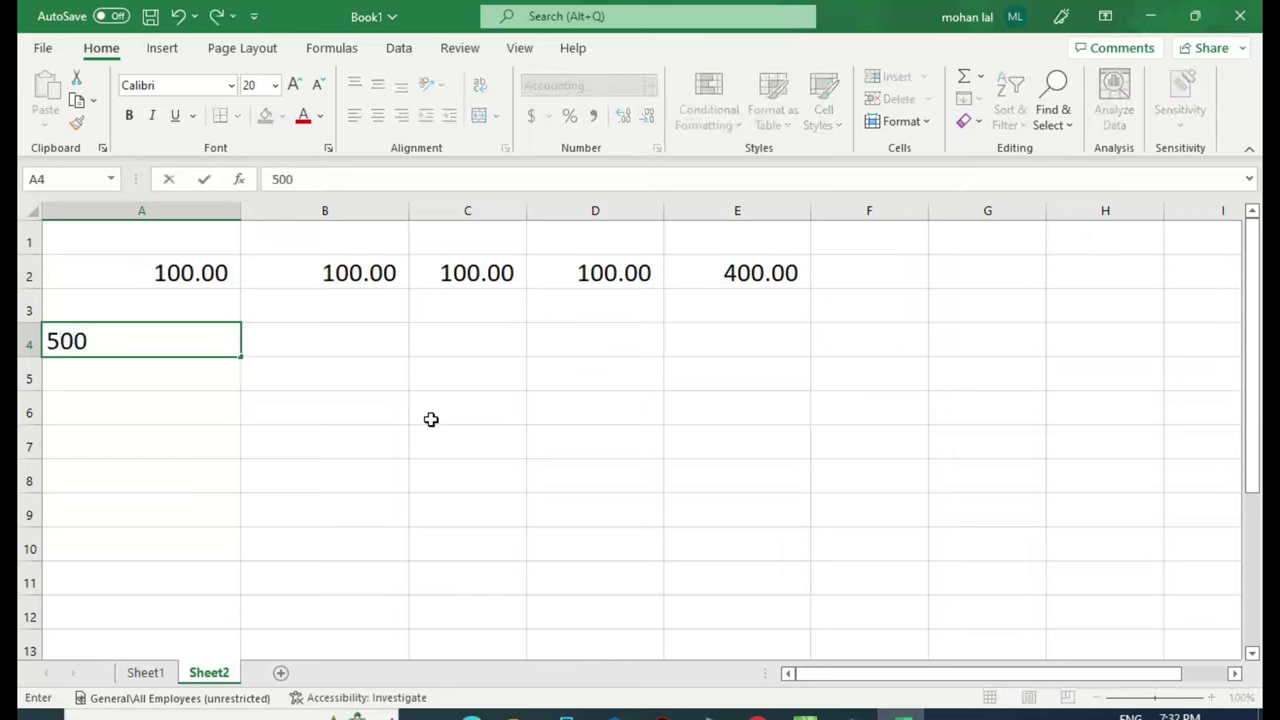
pyautogui.press('Tab')
pyautogui.write('2')
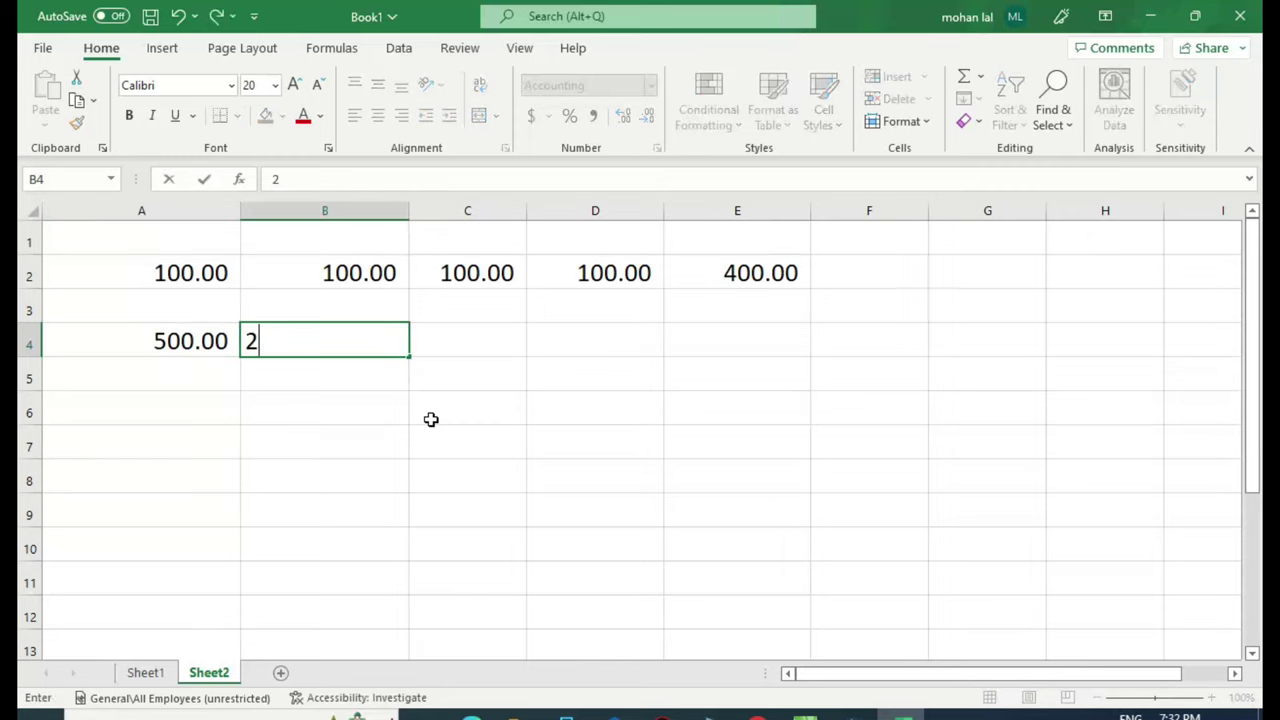
pyautogui.press('Tab')
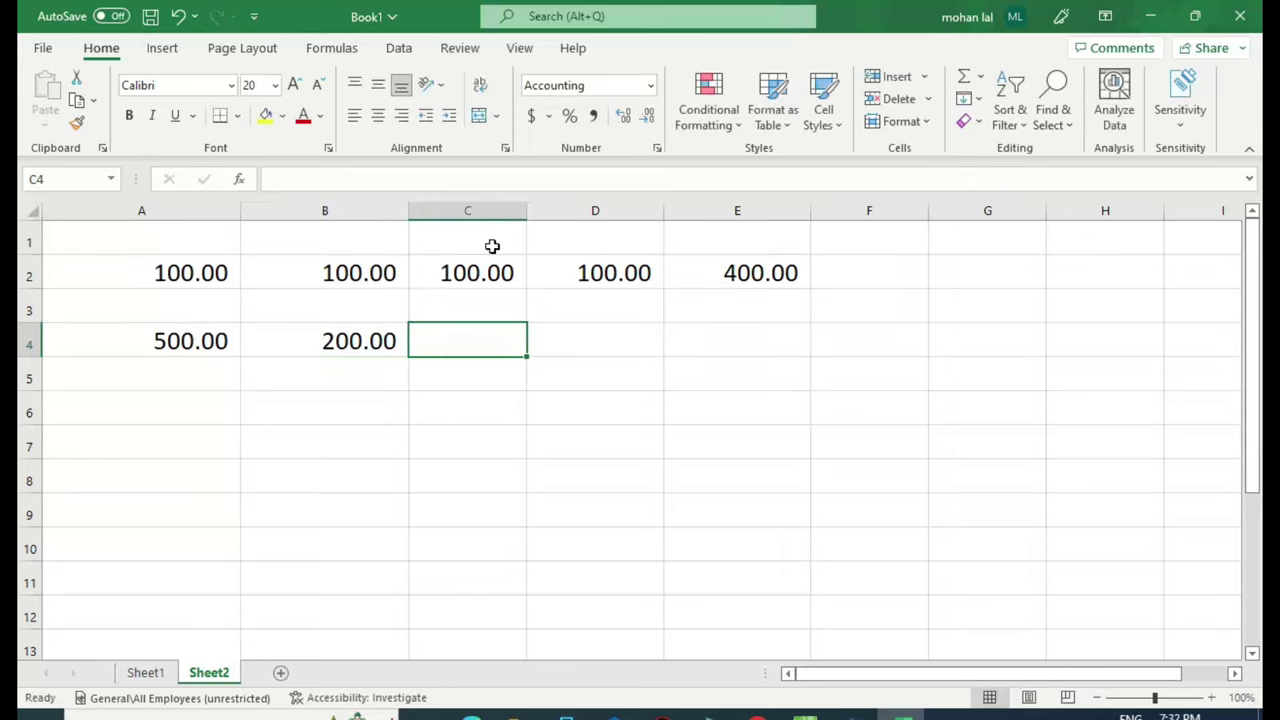
pyautogui.moveTo(522, 217); pyautogui.dragTo(556, 216)
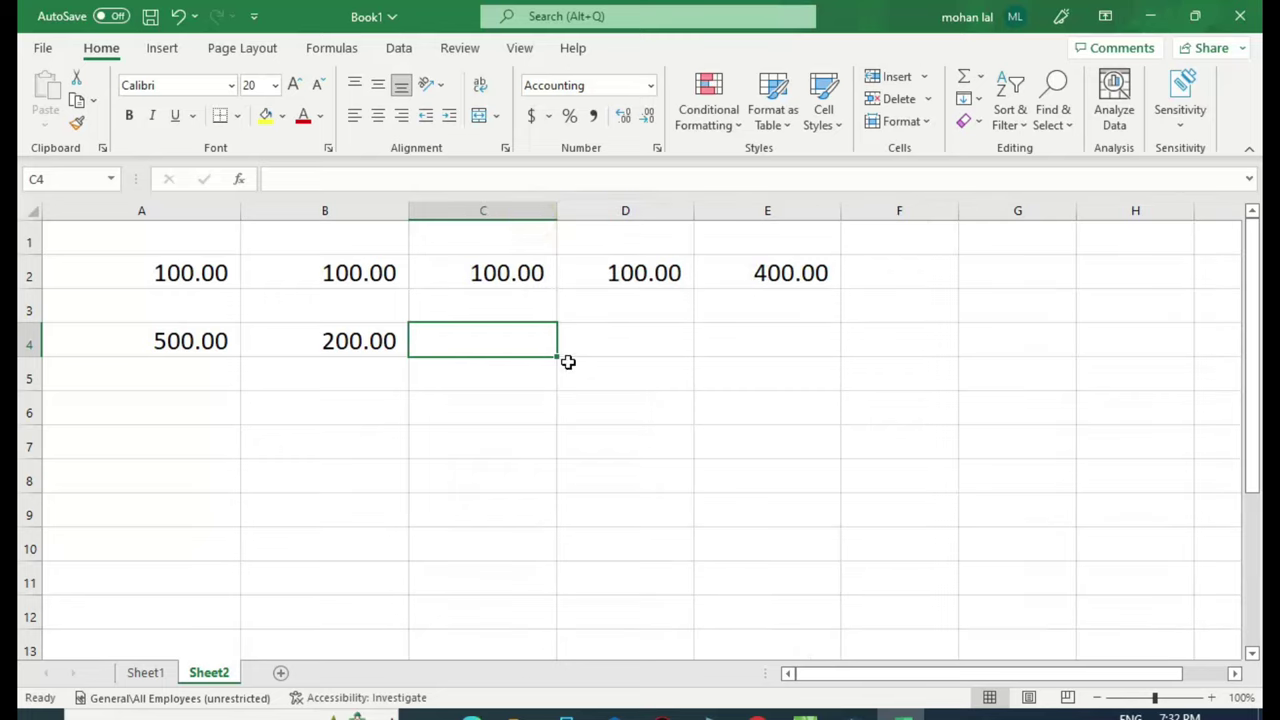
pyautogui.click(776, 344)
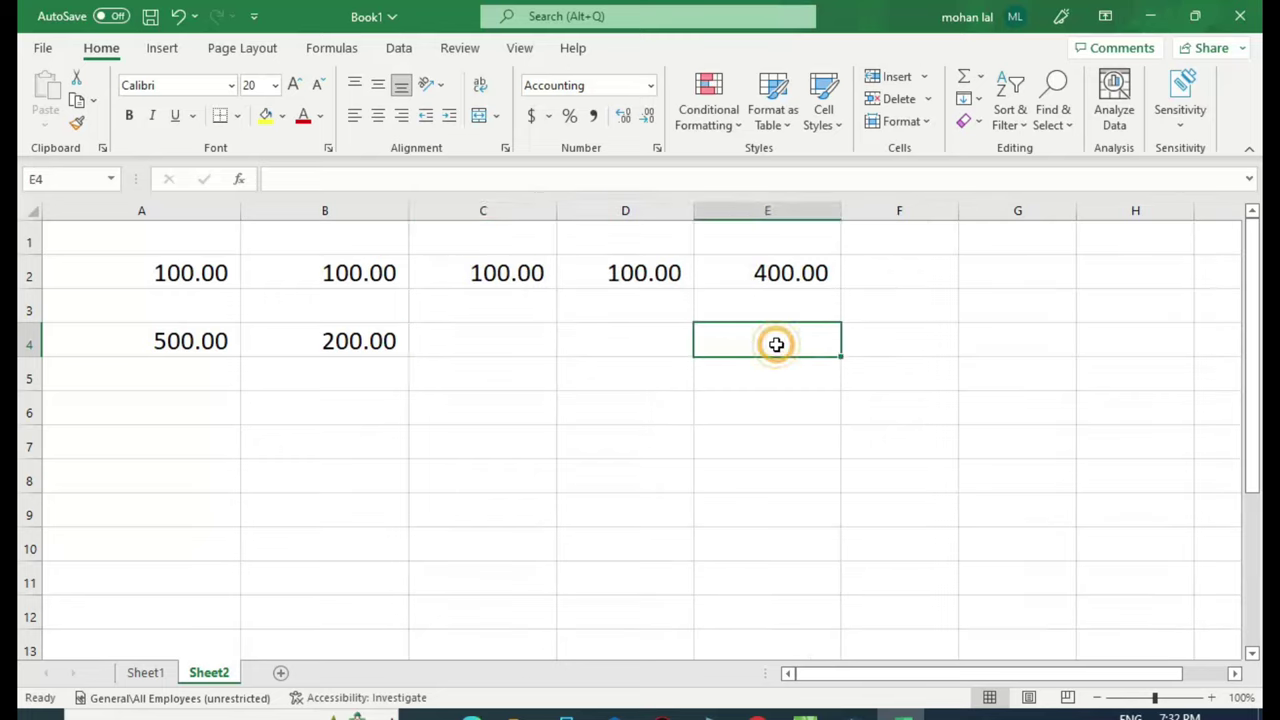
pyautogui.click(776, 247)
# Enter the heading 'result' in E1 and fill column E yellow
pyautogui.write('result')
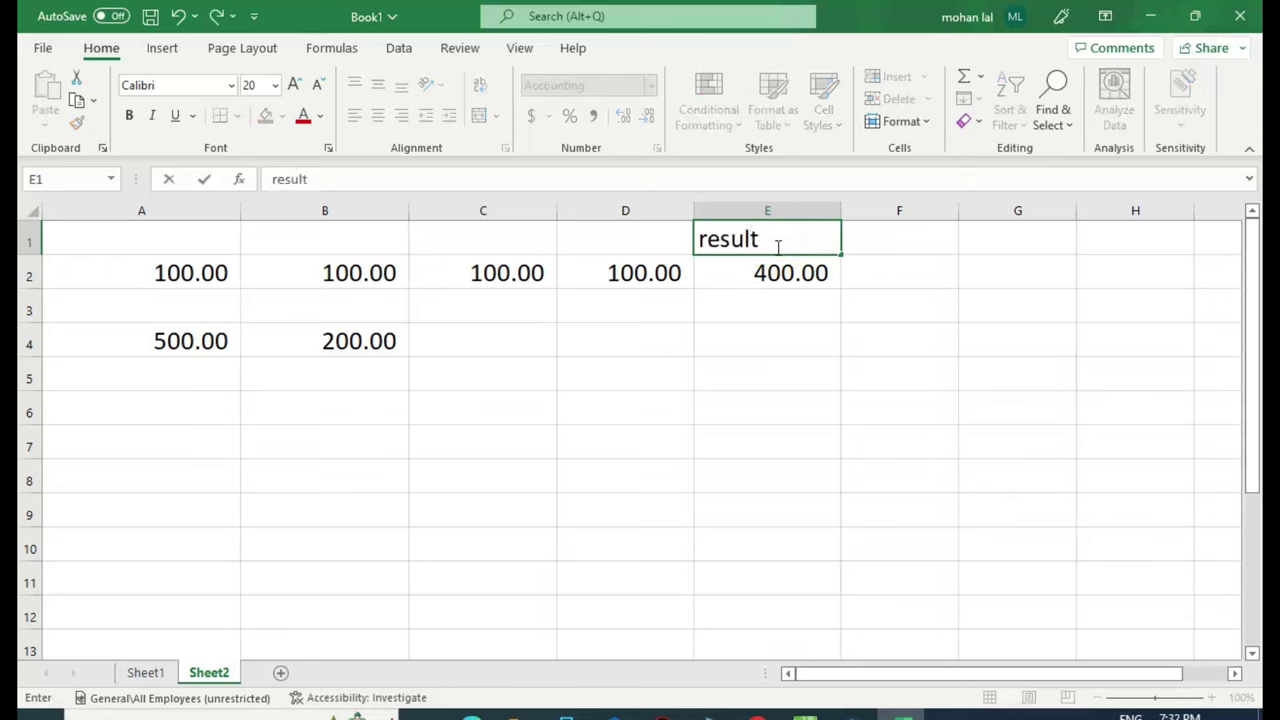
pyautogui.press('Return')
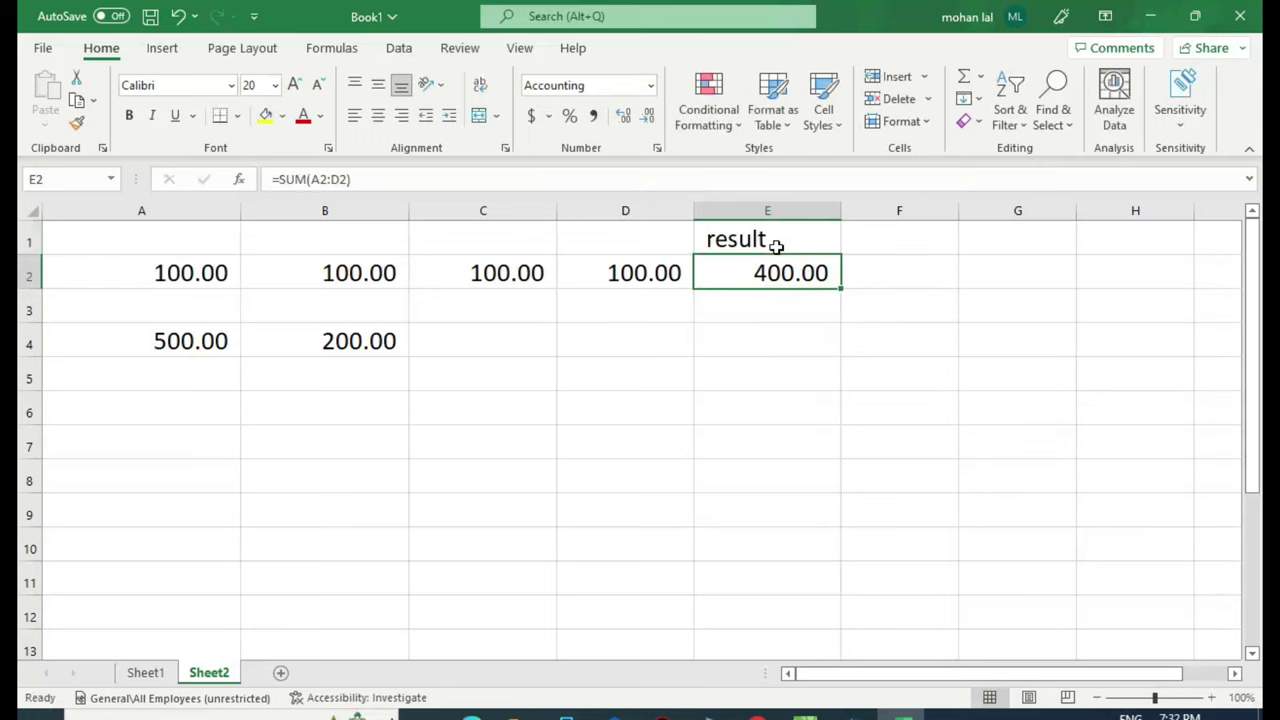
pyautogui.click(782, 220)
pyautogui.click(266, 115)
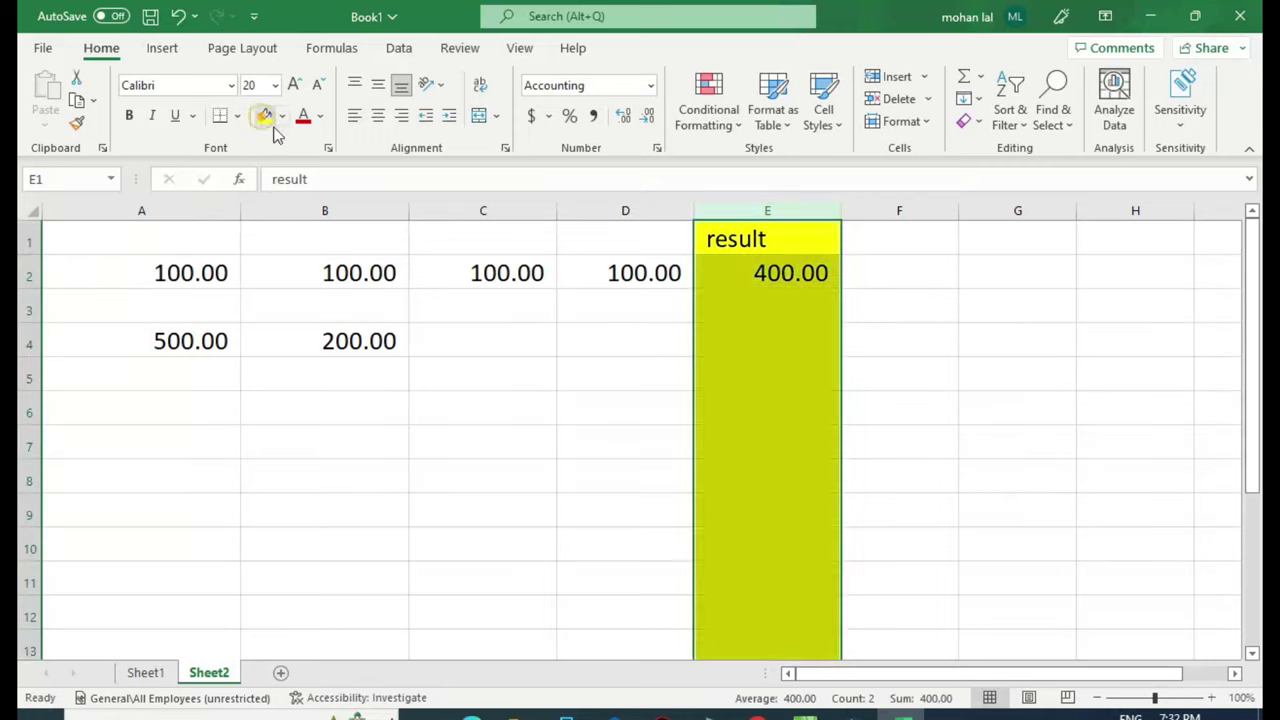
pyautogui.click(752, 400)
# Point out the values in A2, A4 (500) and B4 (200) for the row 4 result
pyautogui.click(746, 343)
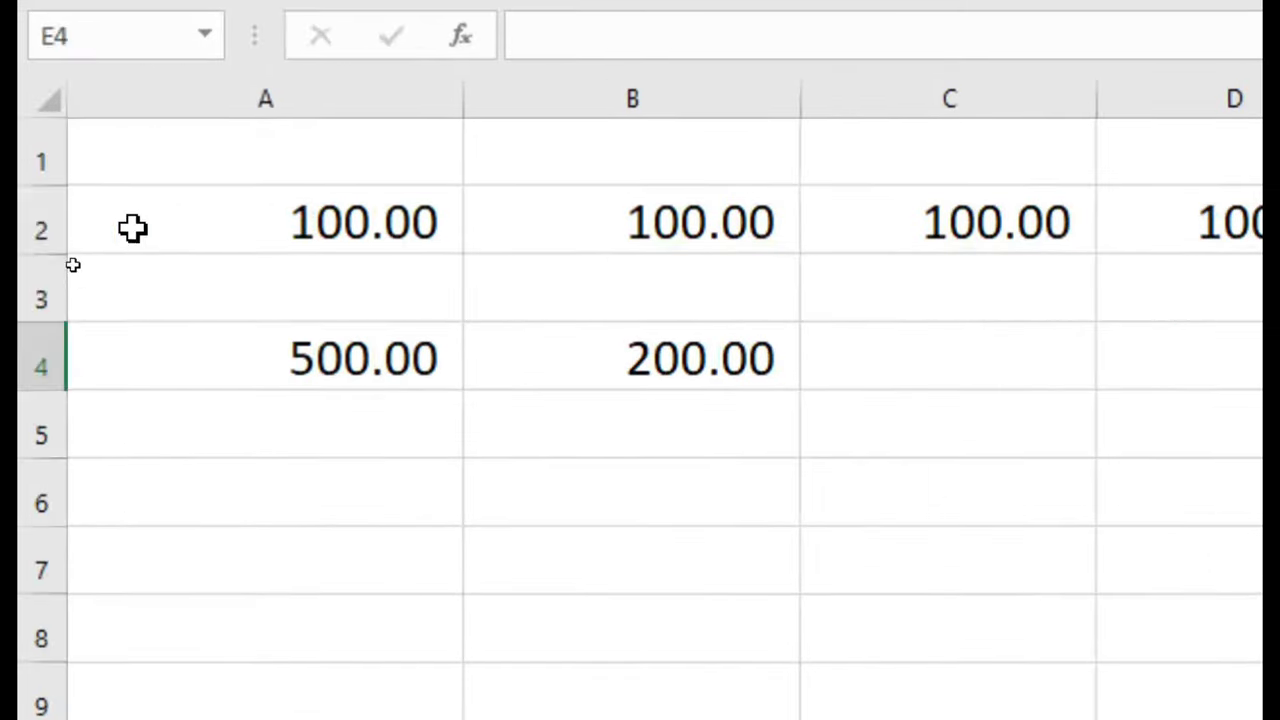
pyautogui.click(72, 272)
pyautogui.click(296, 362)
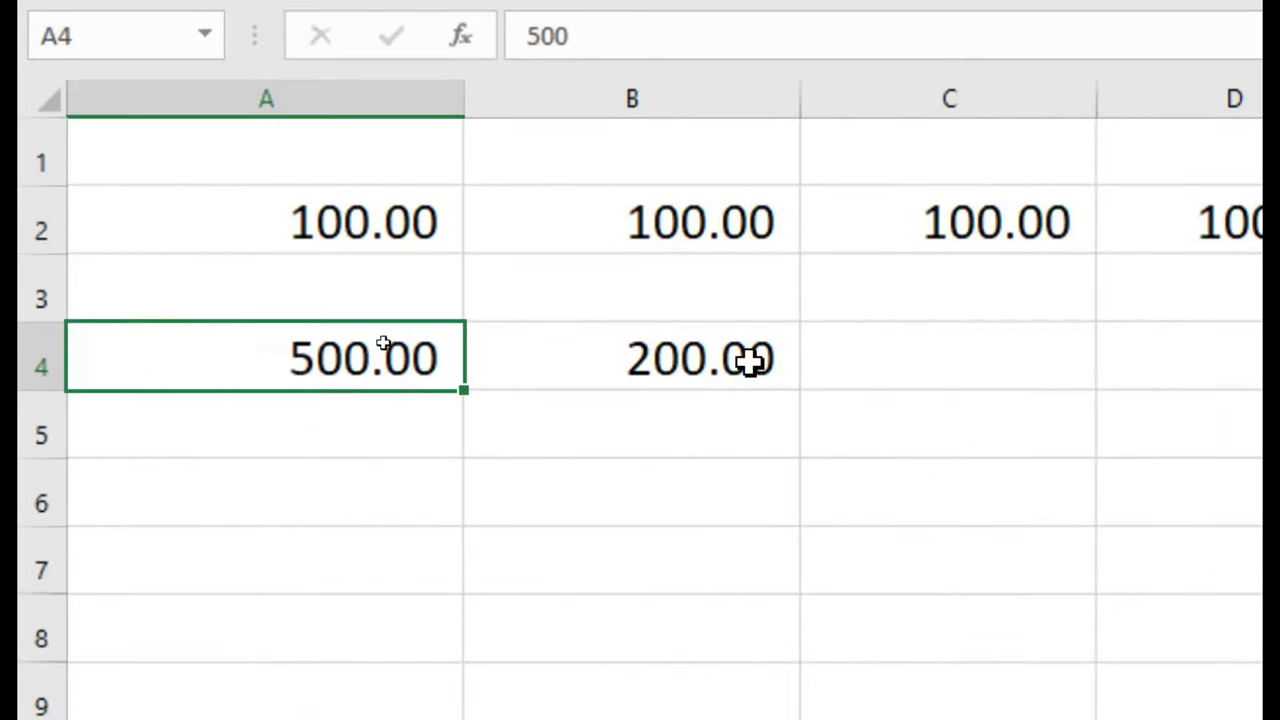
pyautogui.click(750, 362)
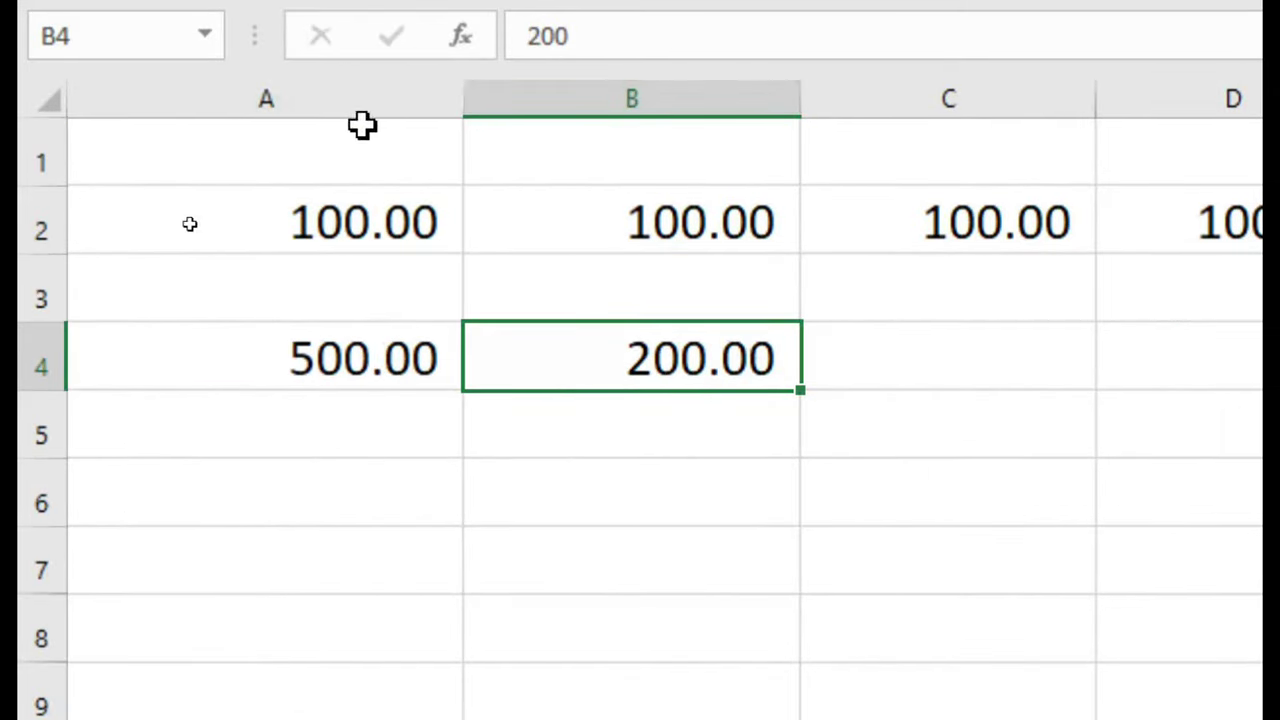
pyautogui.click(347, 359)
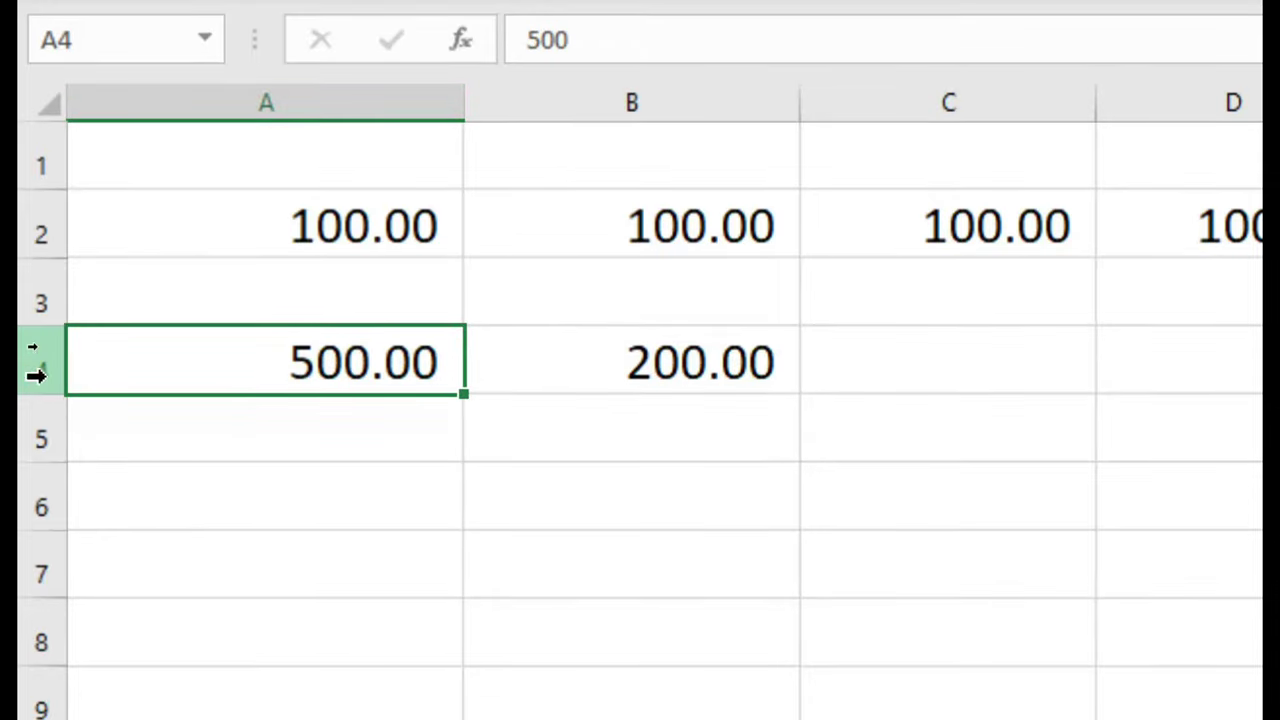
pyautogui.click(676, 362)
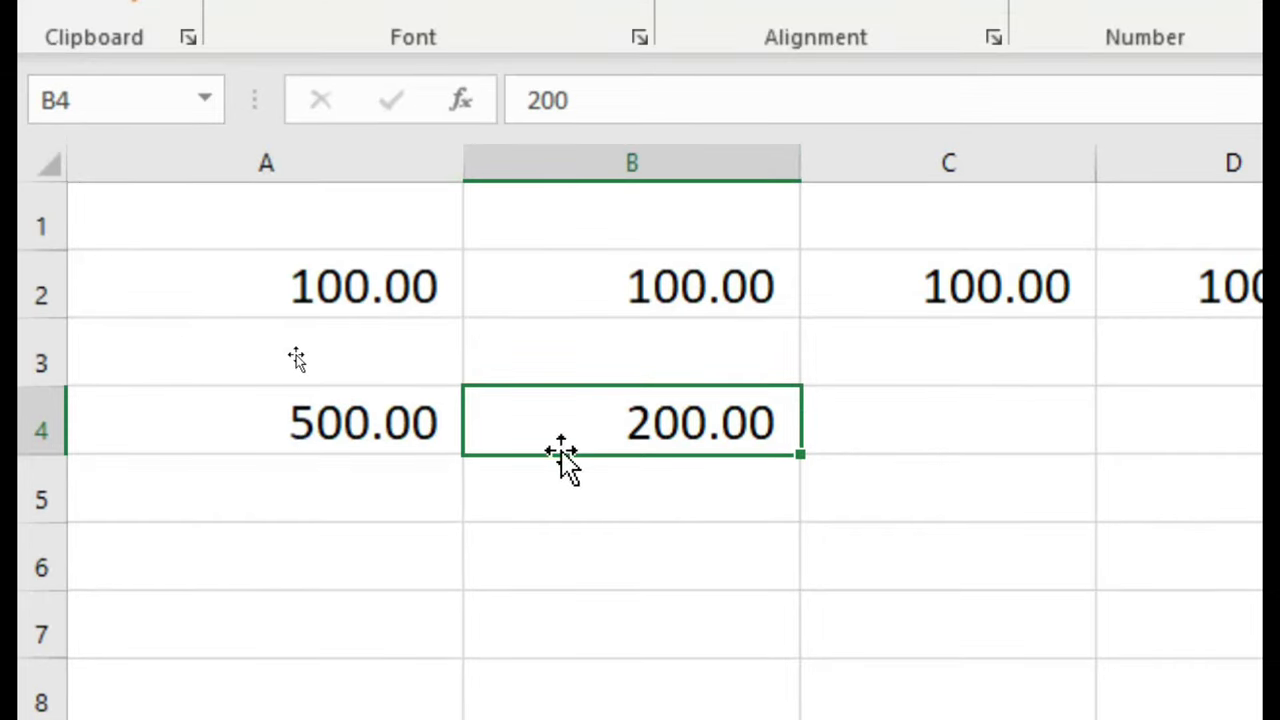
# Enter =A4-B4 in E4 on Sheet2 so it shows 300.00 (500.00 minus 200.00)
pyautogui.click(1112, 417)
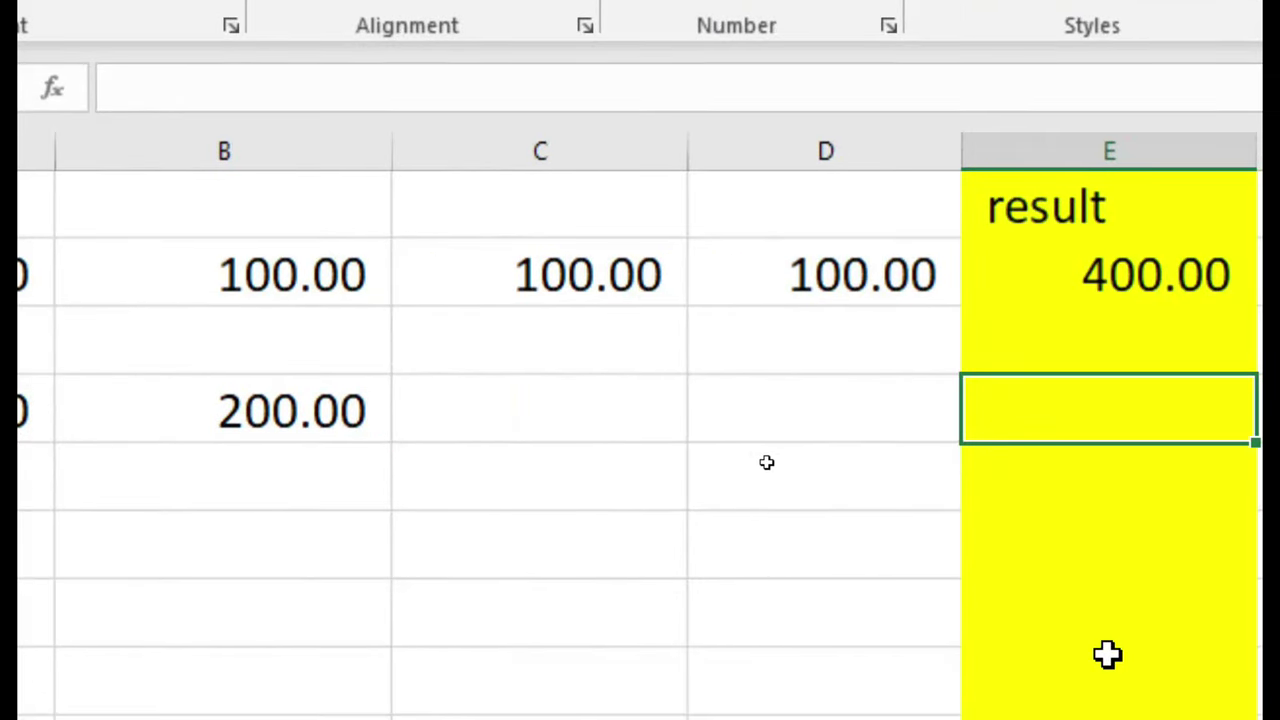
pyautogui.write('=')
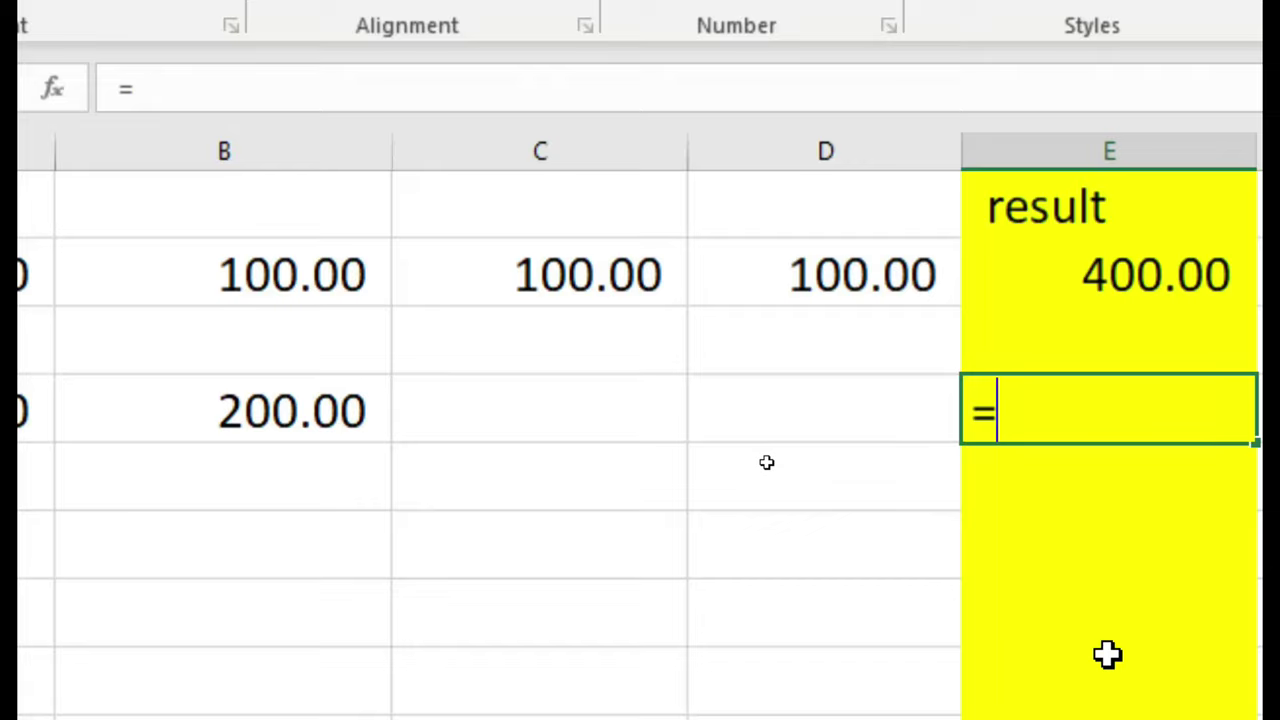
pyautogui.write('a')
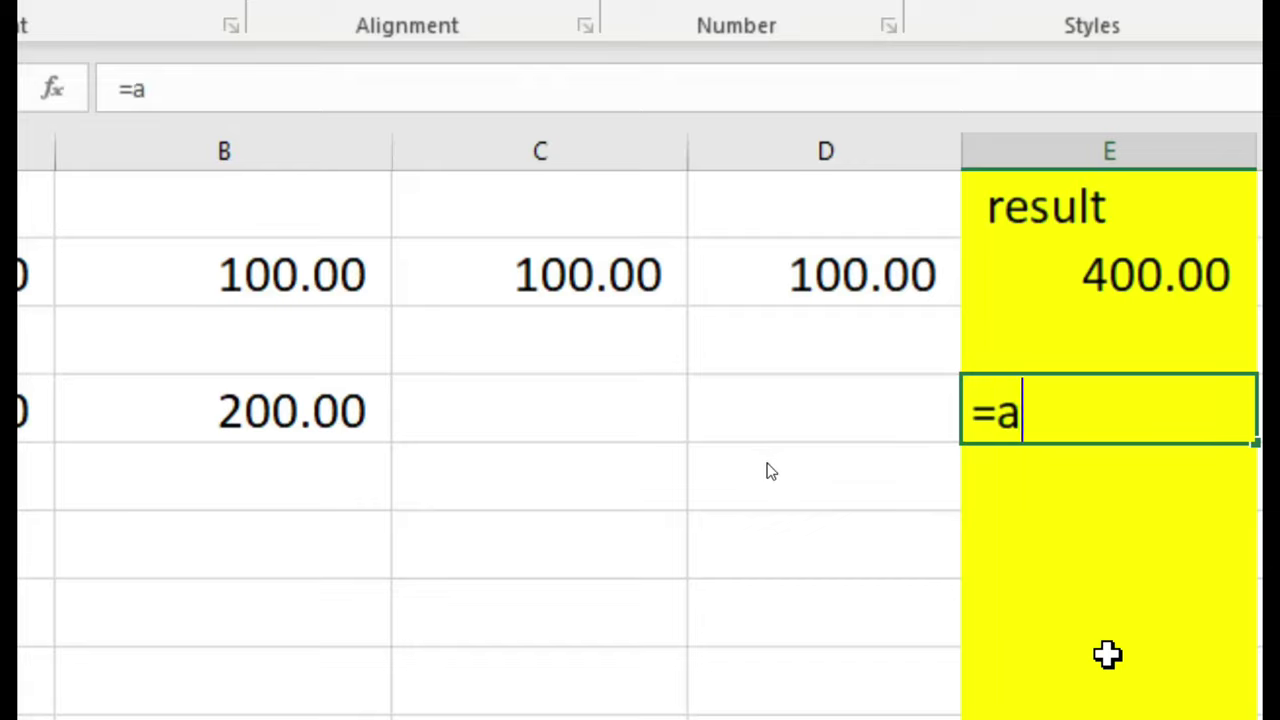
pyautogui.write('4')
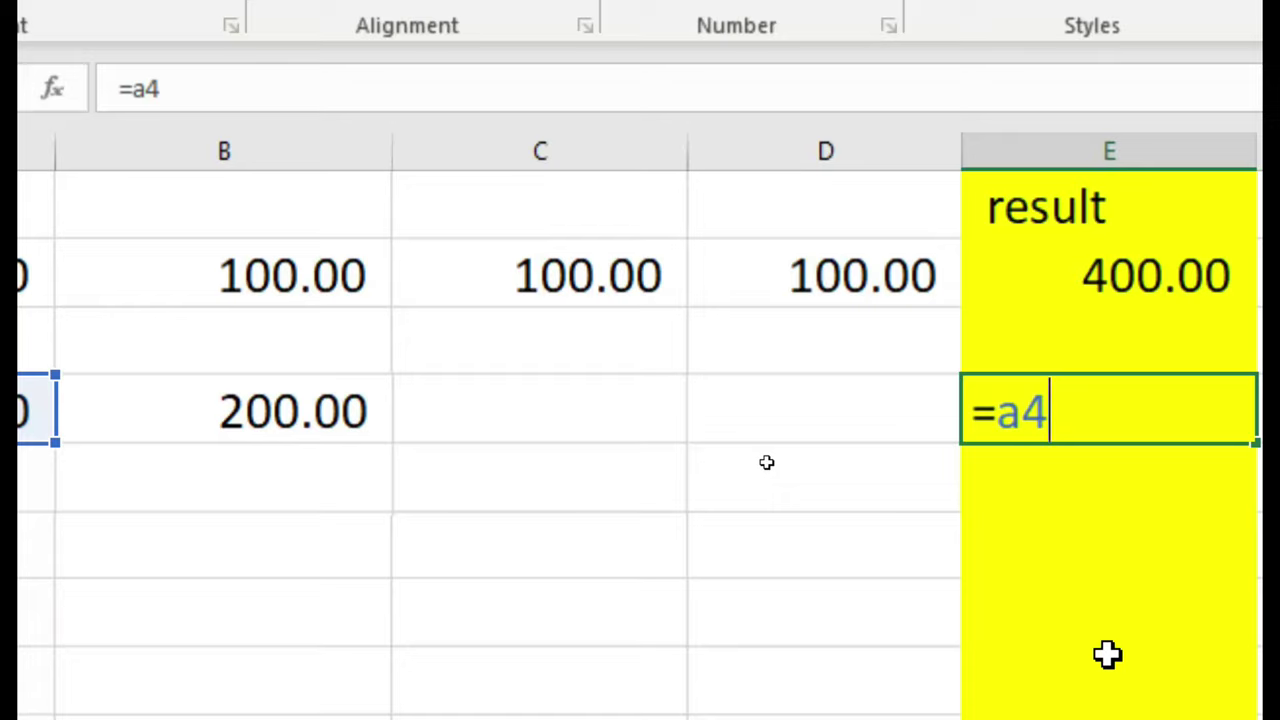
pyautogui.write('-')
pyautogui.write('b4')
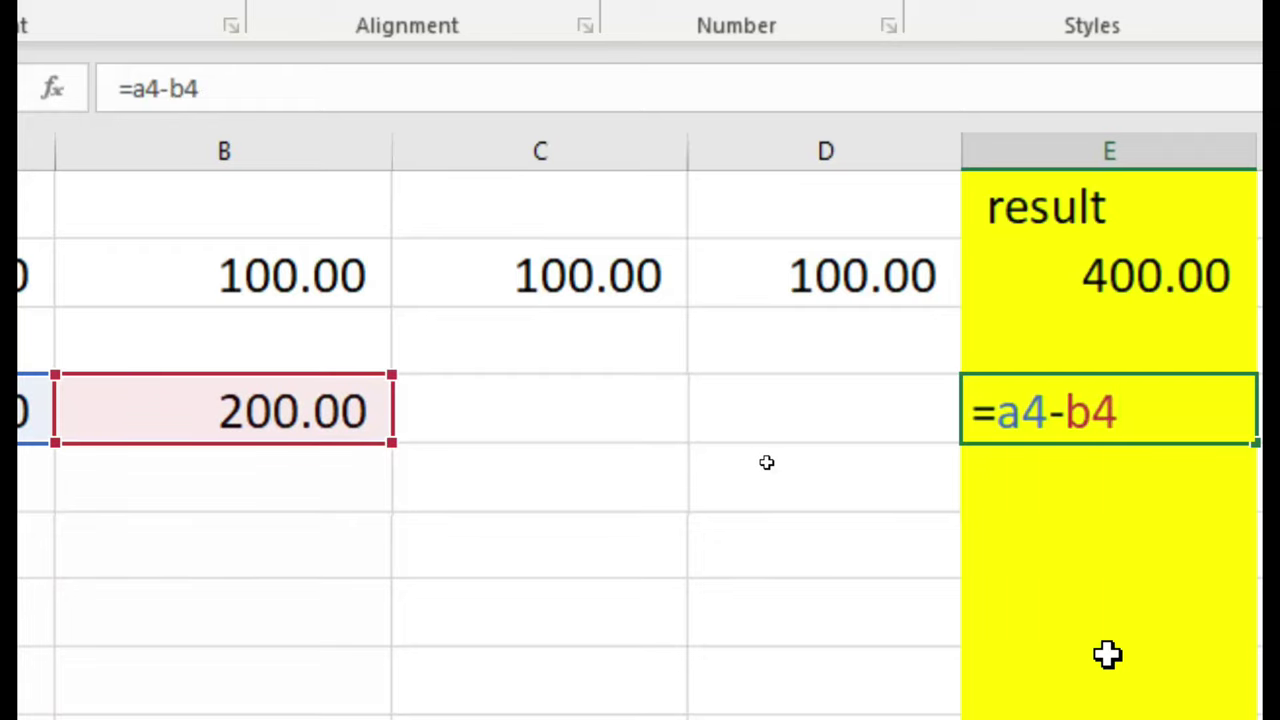
pyautogui.press('Return')
pyautogui.press('Up')
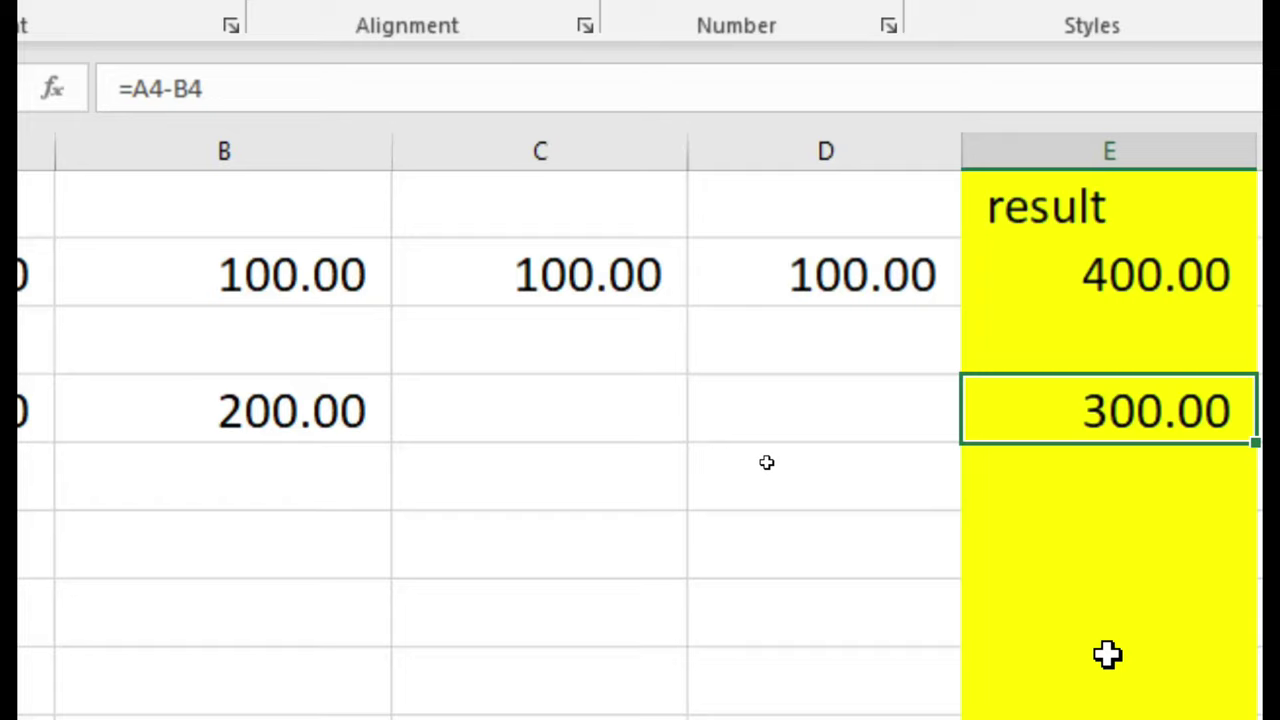
pyautogui.write('=')
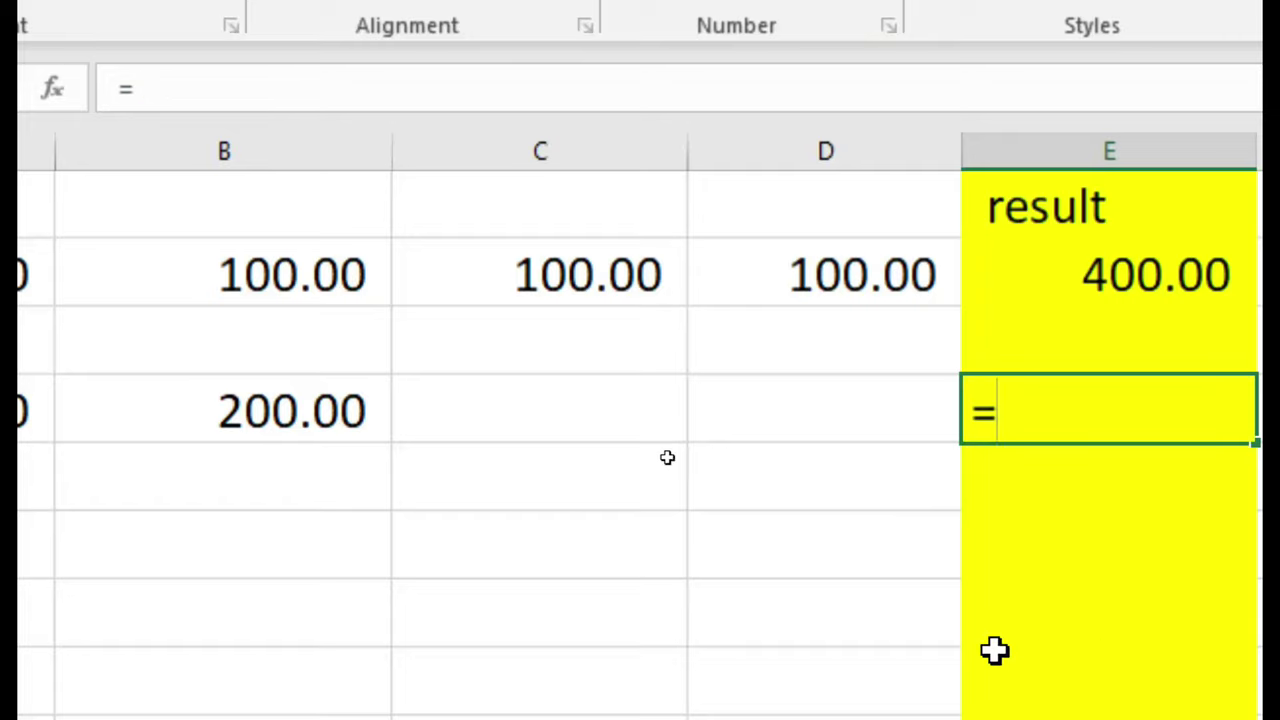
pyautogui.click(173, 405)
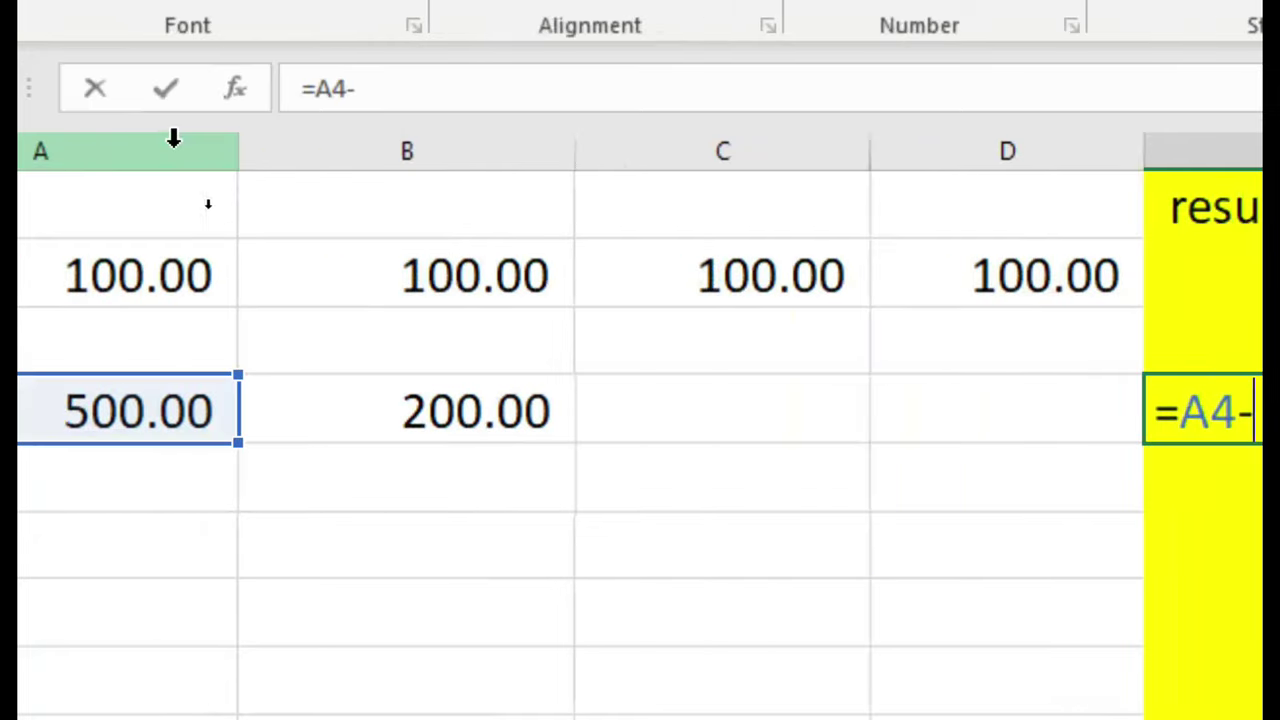
pyautogui.click(415, 410)
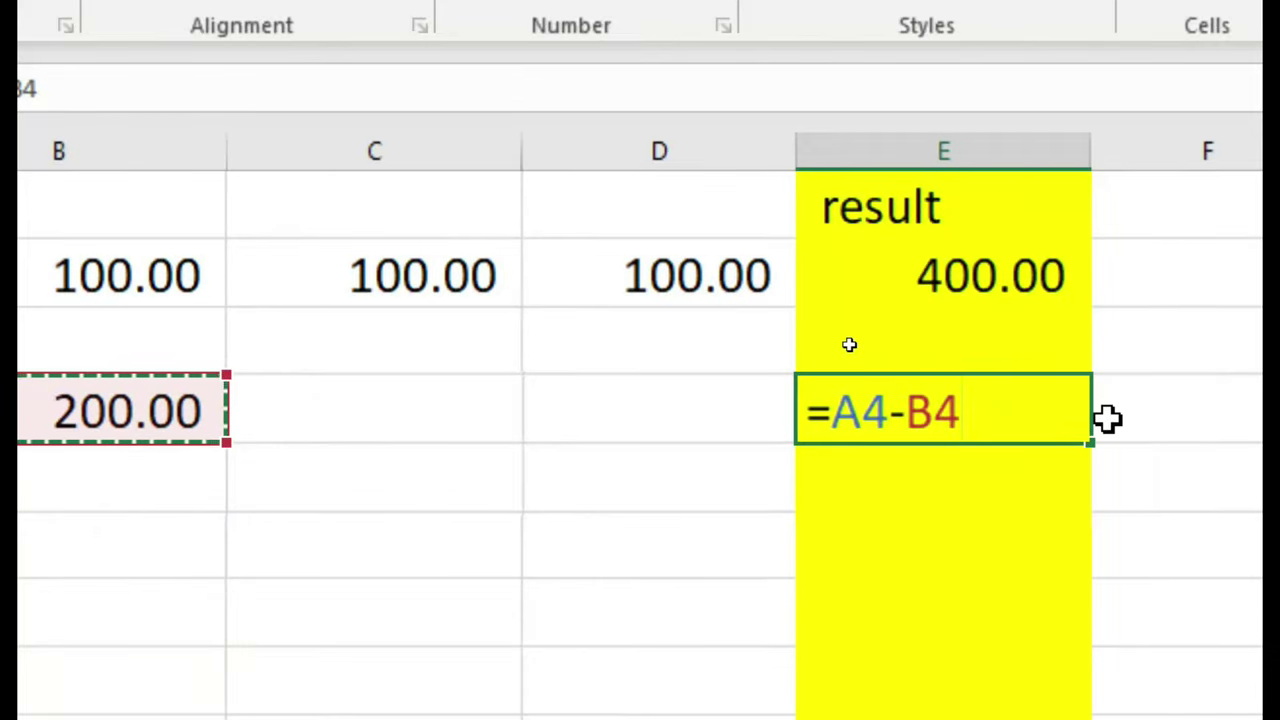
pyautogui.press('Return')
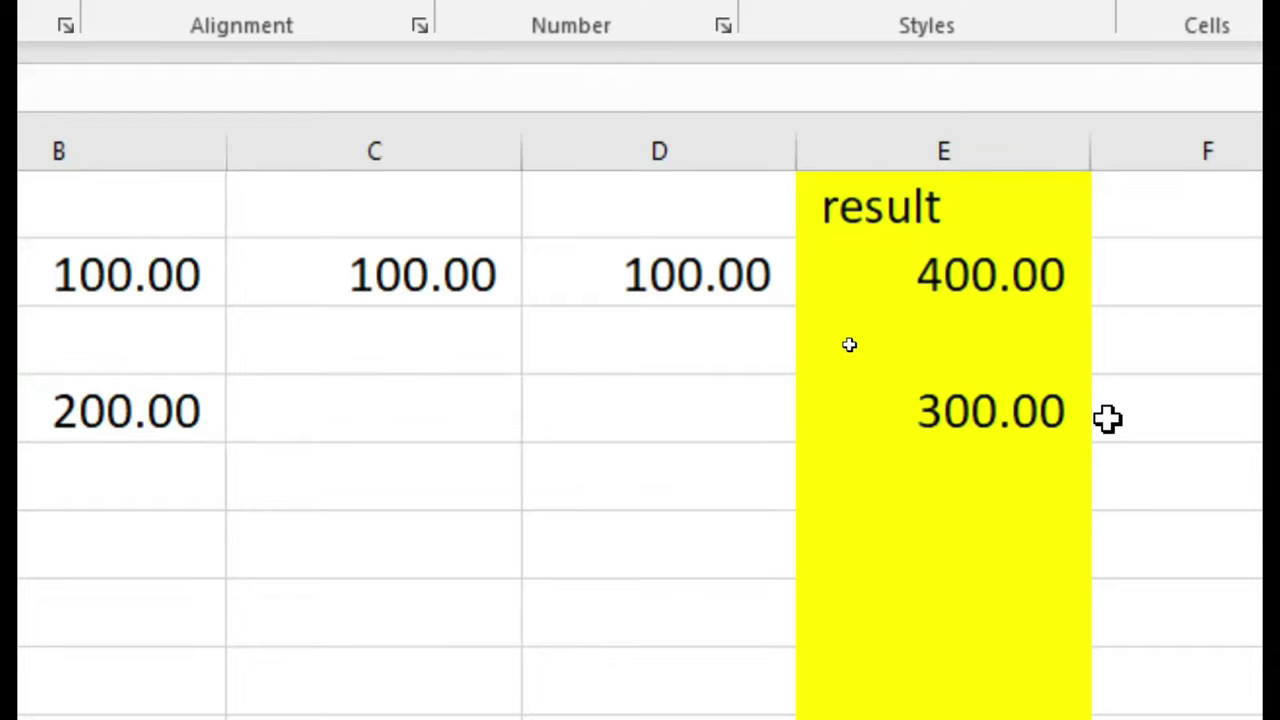
# Replace 500 with 100 in A4 and select E4 to see the negative result (100.00)
pyautogui.press('F2')
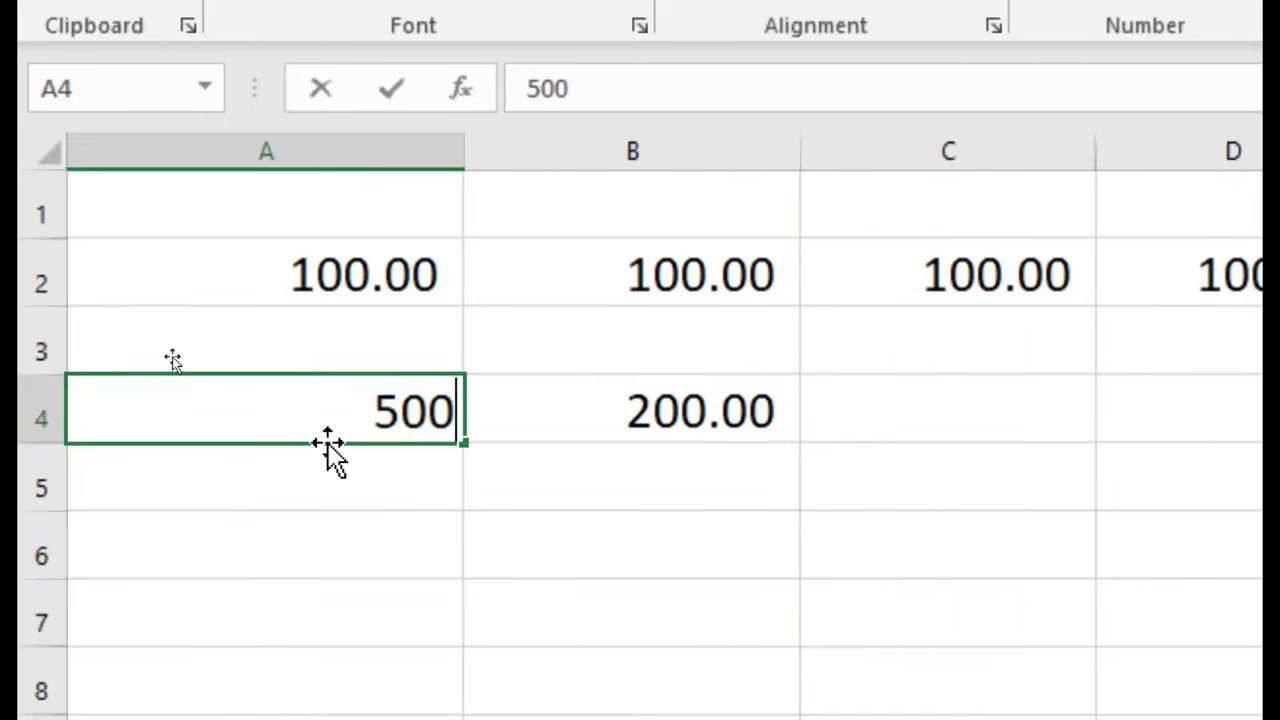
pyautogui.press('BackSpace')
pyautogui.press('BackSpace')
pyautogui.press('BackSpace')
pyautogui.write('100')
pyautogui.press('Return')
pyautogui.press('Up')
pyautogui.press('Right')
pyautogui.press('Right')
pyautogui.press('Right')
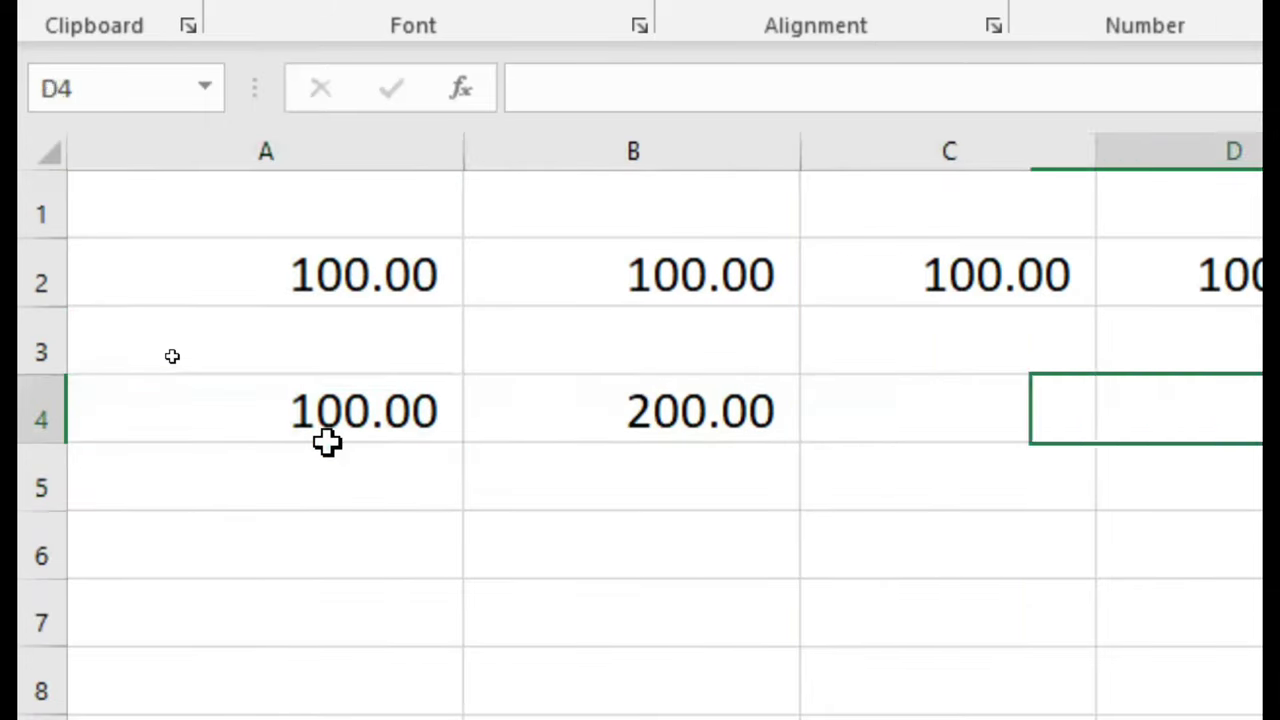
pyautogui.press('Right')
pyautogui.press('Right')
pyautogui.press('Right')
pyautogui.press('Right')
pyautogui.press('Right')
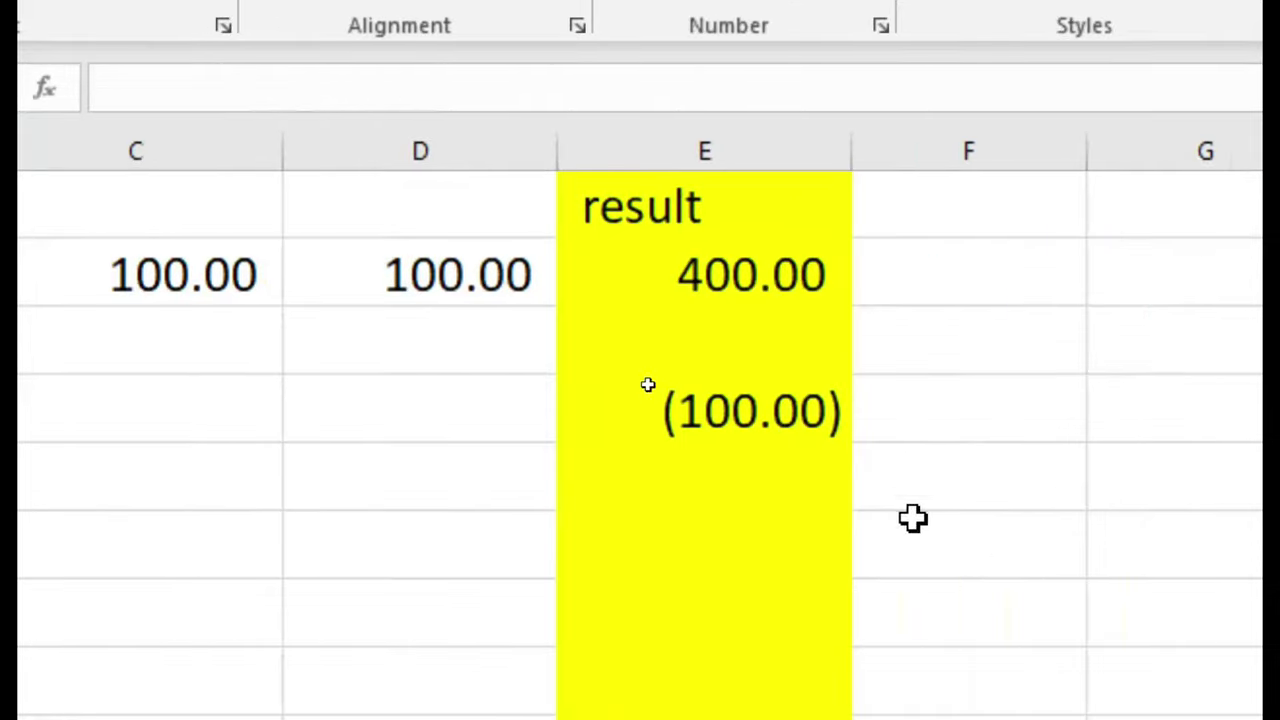
pyautogui.click(623, 407)
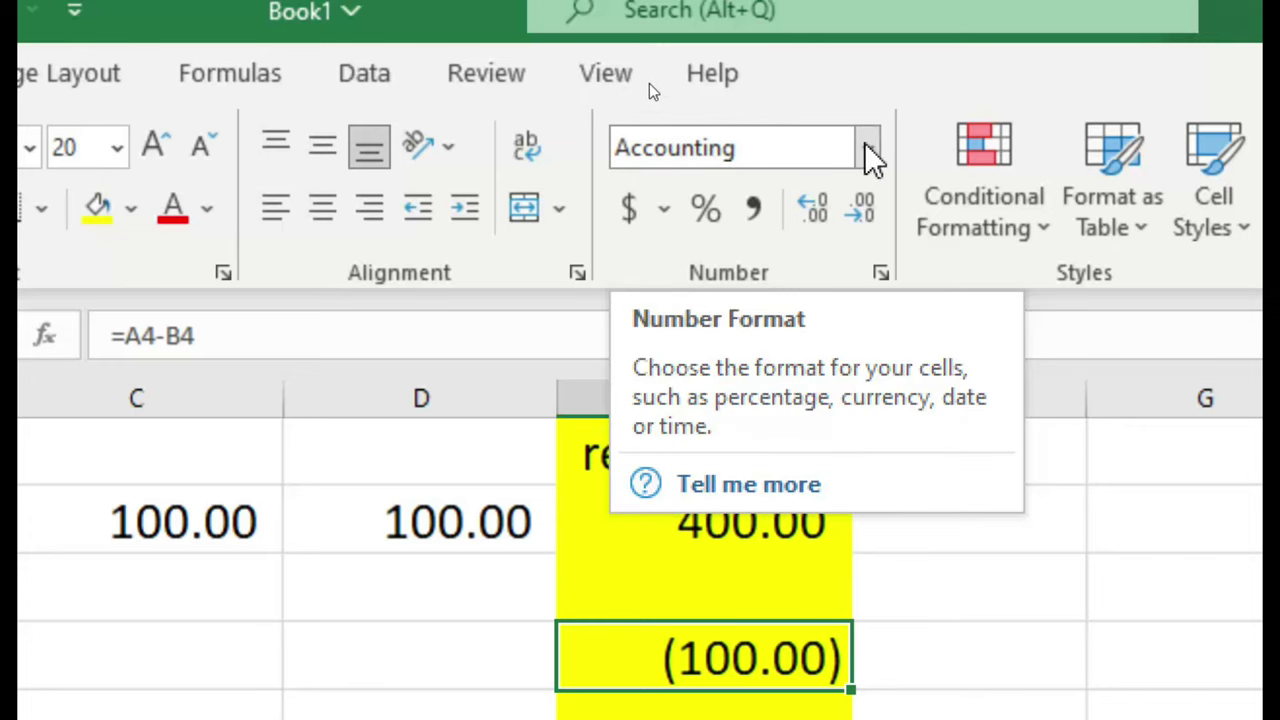
# Apply Number format to E4 so the result reads -100.00
pyautogui.click(866, 148)
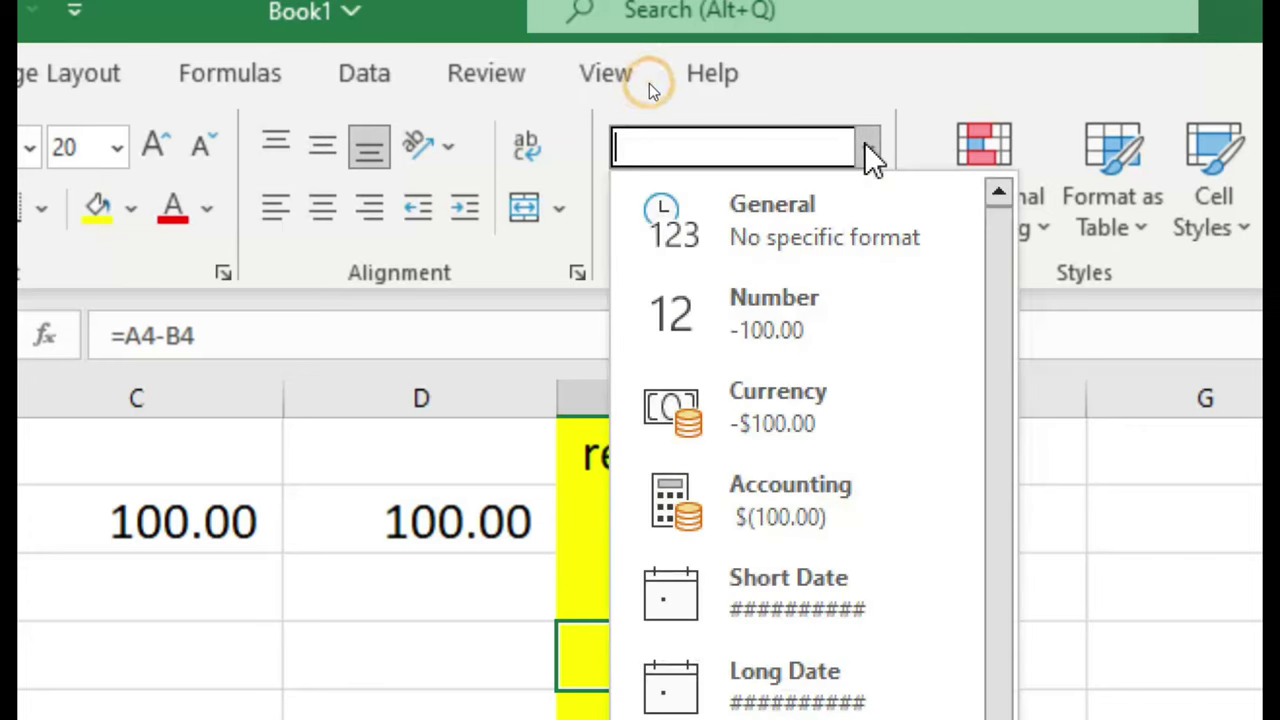
pyautogui.click(802, 325)
pyautogui.scroll(-1, 766, 517)
pyautogui.click(703, 586)
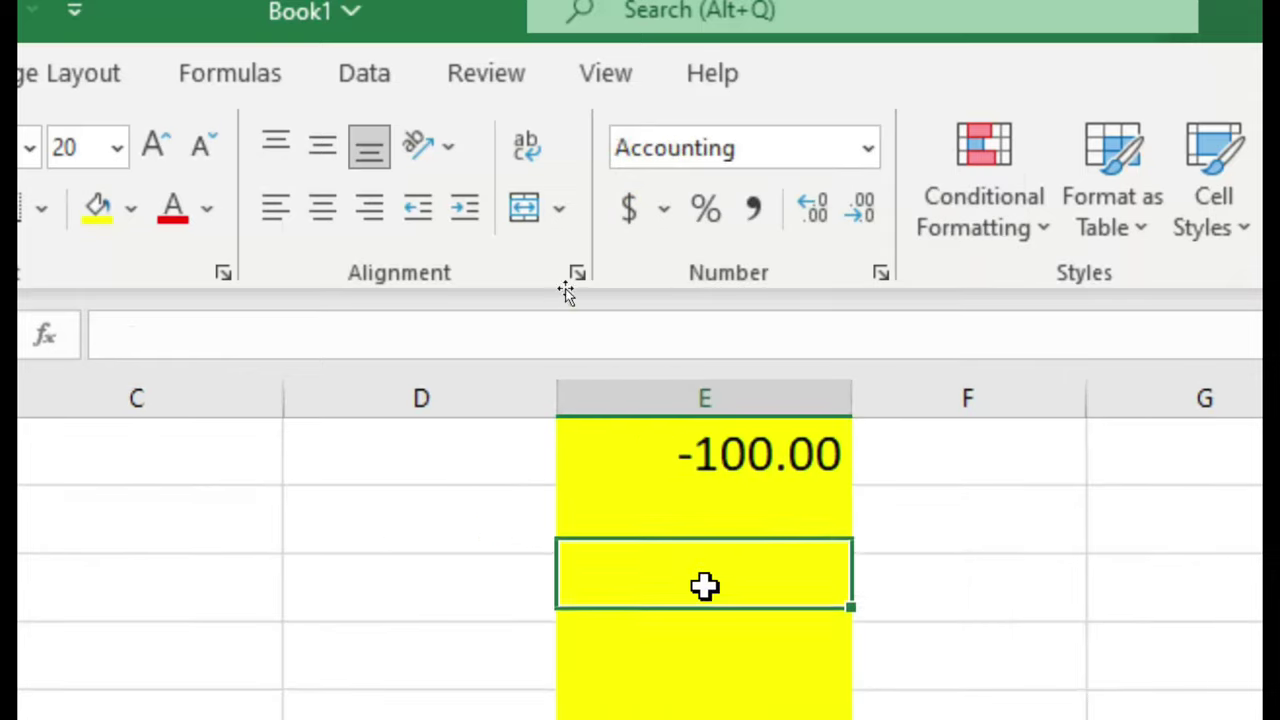
pyautogui.click(646, 457)
pyautogui.scroll(1, 652, 513)
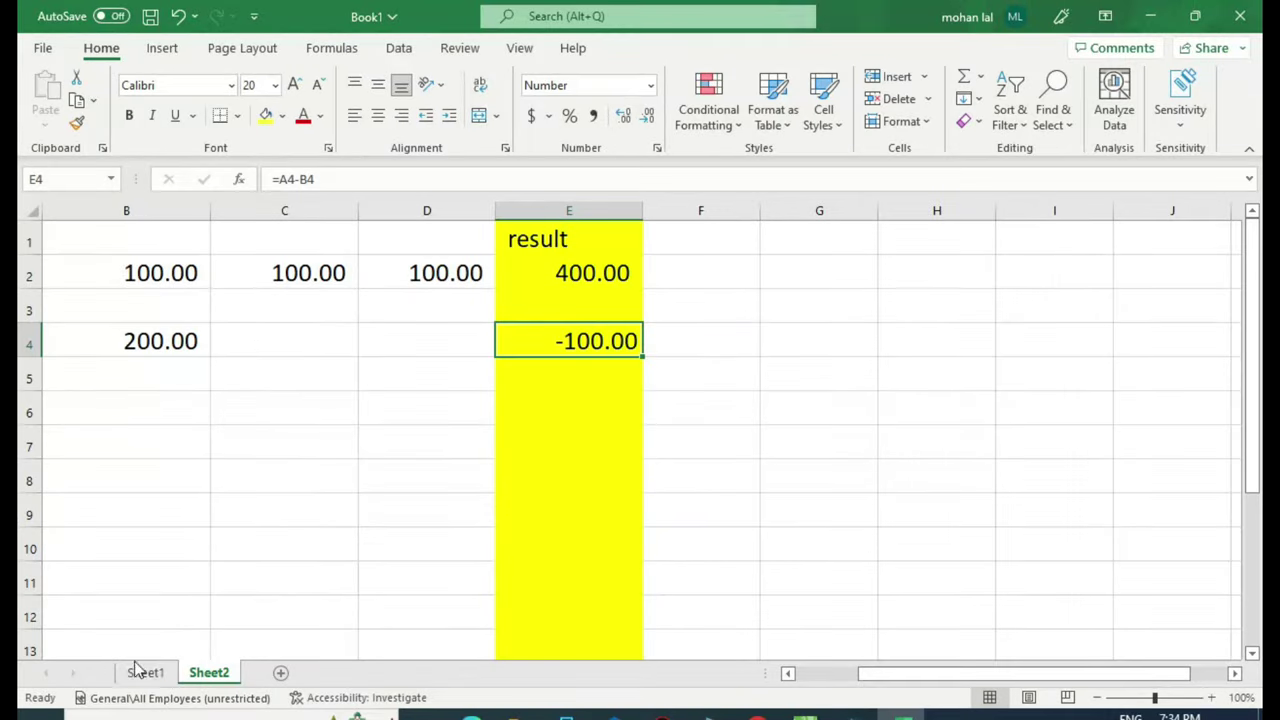
# On Sheet1, enter 4 and 5 as the multiplication factors for 20.00, then return to Sheet2
pyautogui.click(148, 673)
pyautogui.click(665, 405)
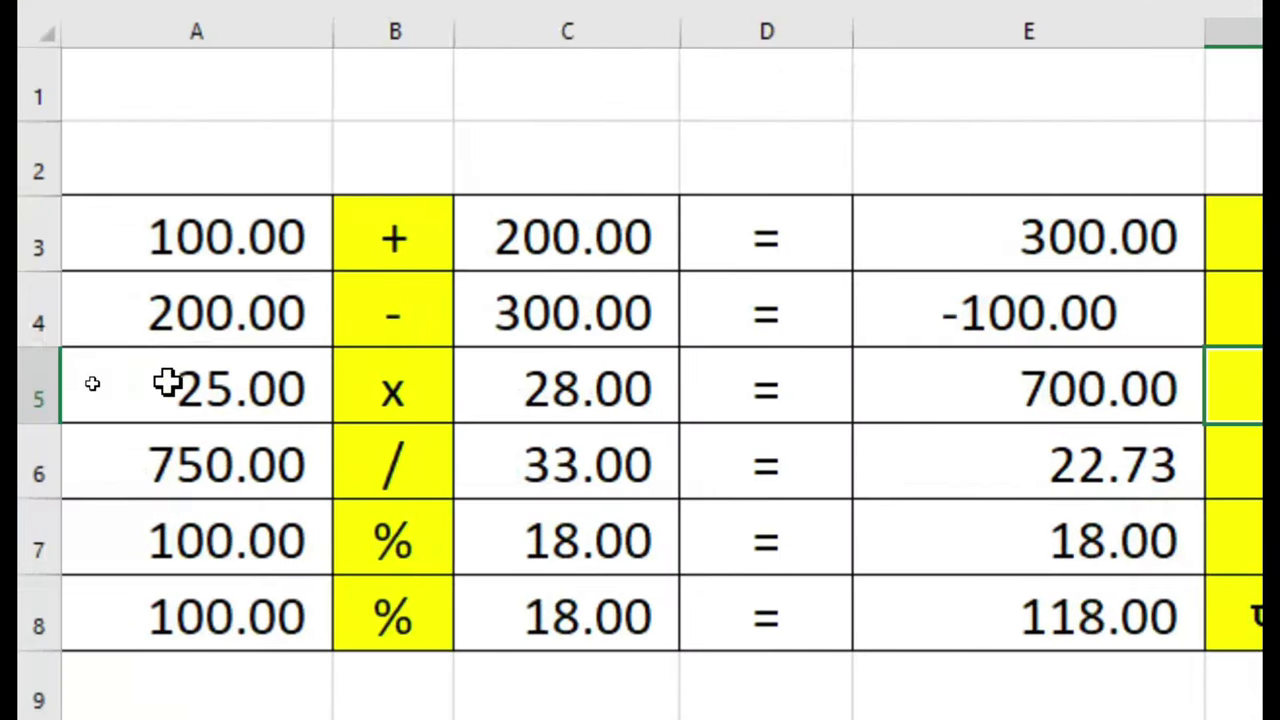
pyautogui.click(166, 382)
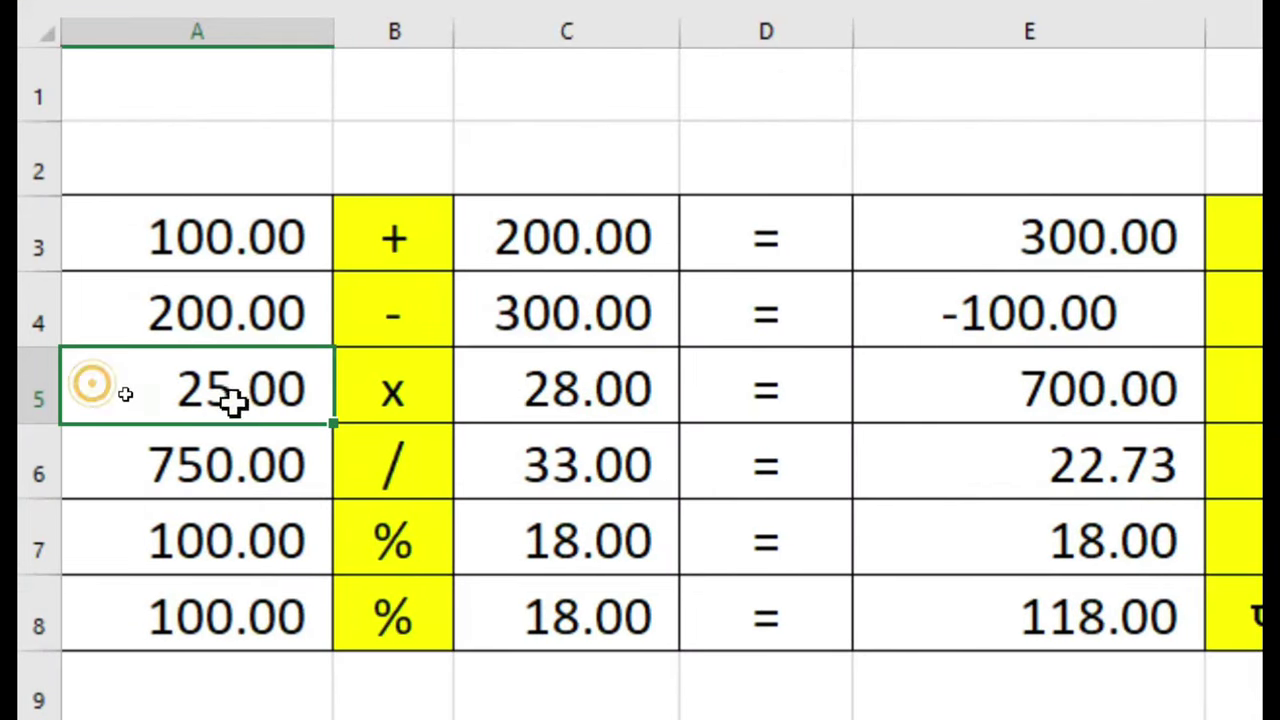
pyautogui.write('4')
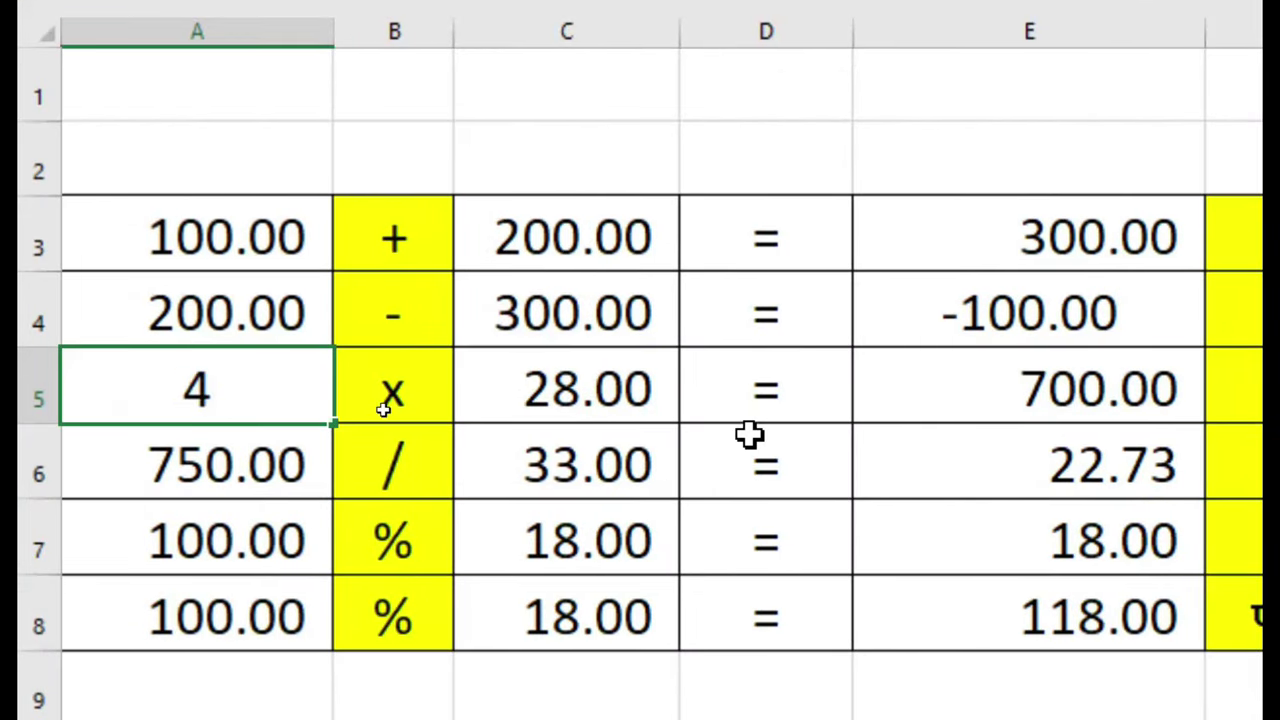
pyautogui.press('Tab')
pyautogui.press('Tab')
pyautogui.write('5')
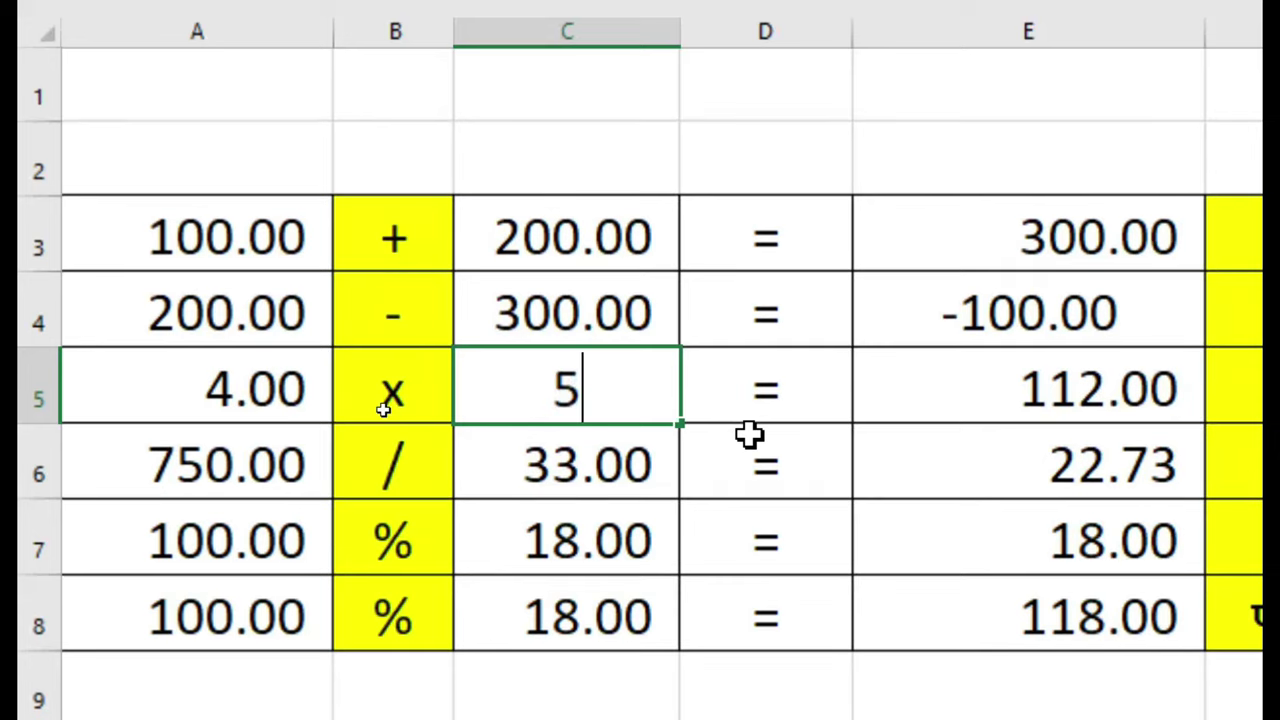
pyautogui.press('Tab')
pyautogui.press('Tab')
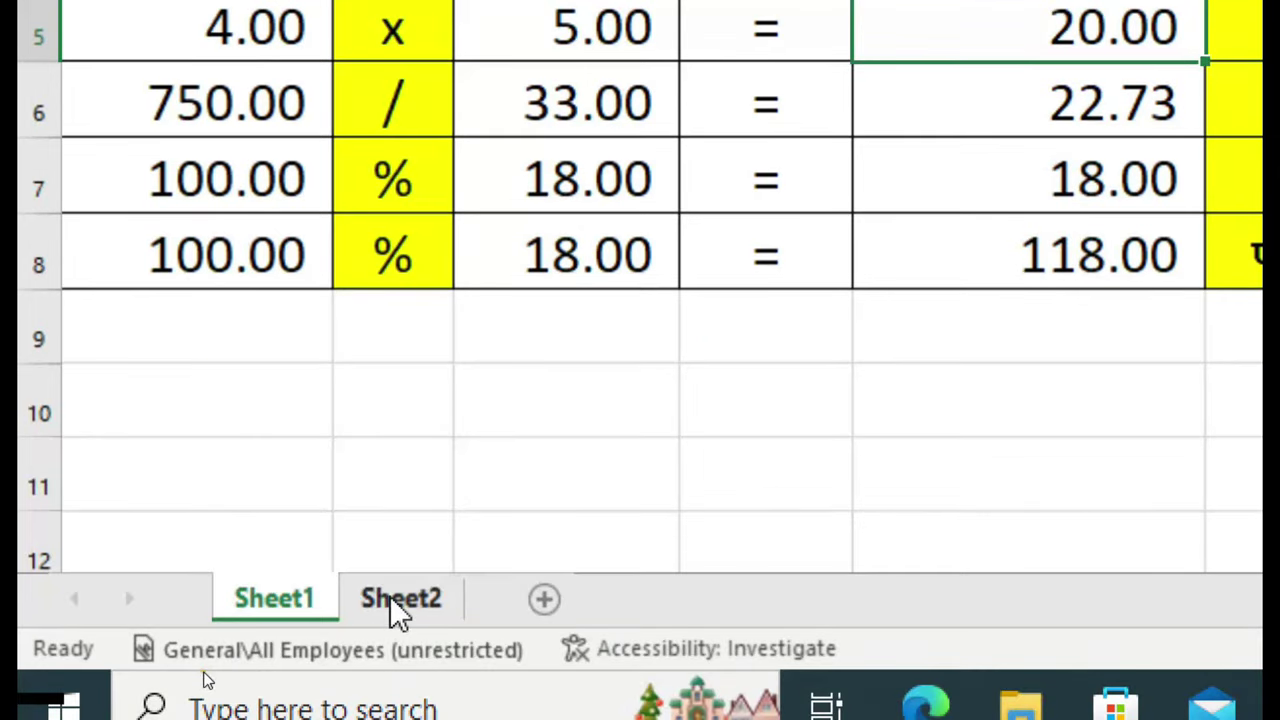
pyautogui.click(390, 596)
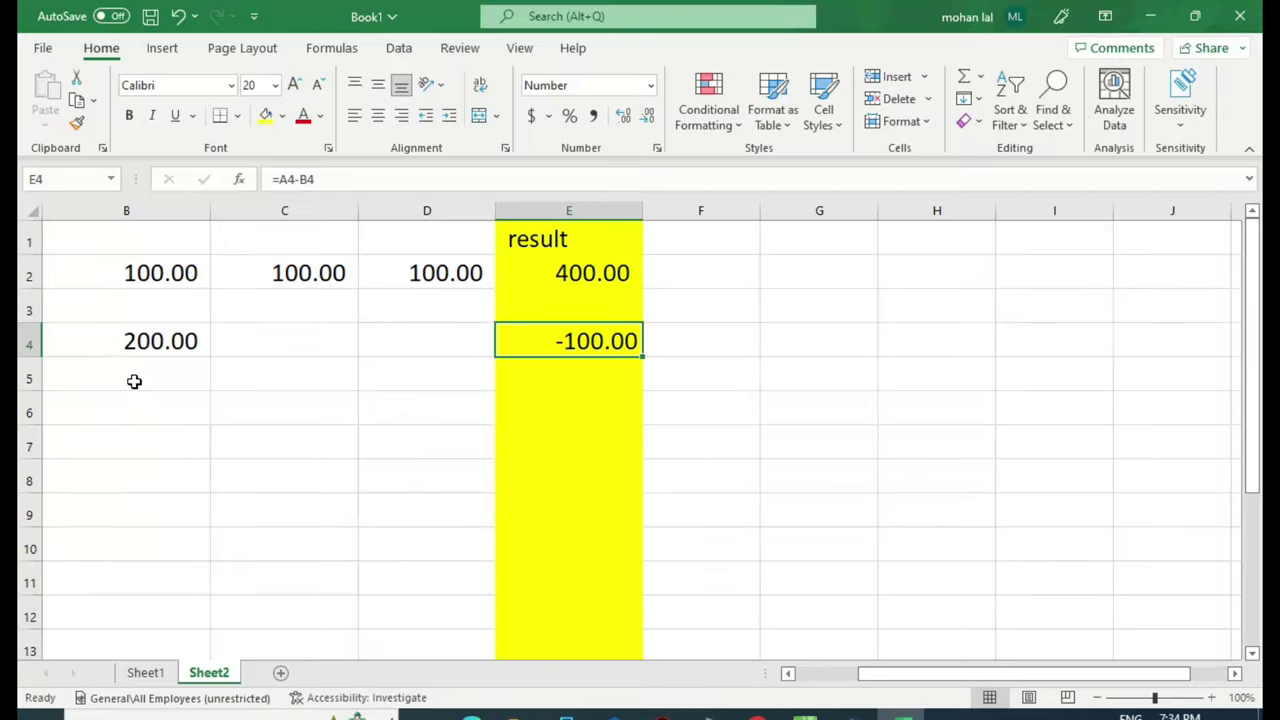
# Type 40 in A6 and 50 in B6 on Sheet2, then start a formula in E6
pyautogui.click(130, 378)
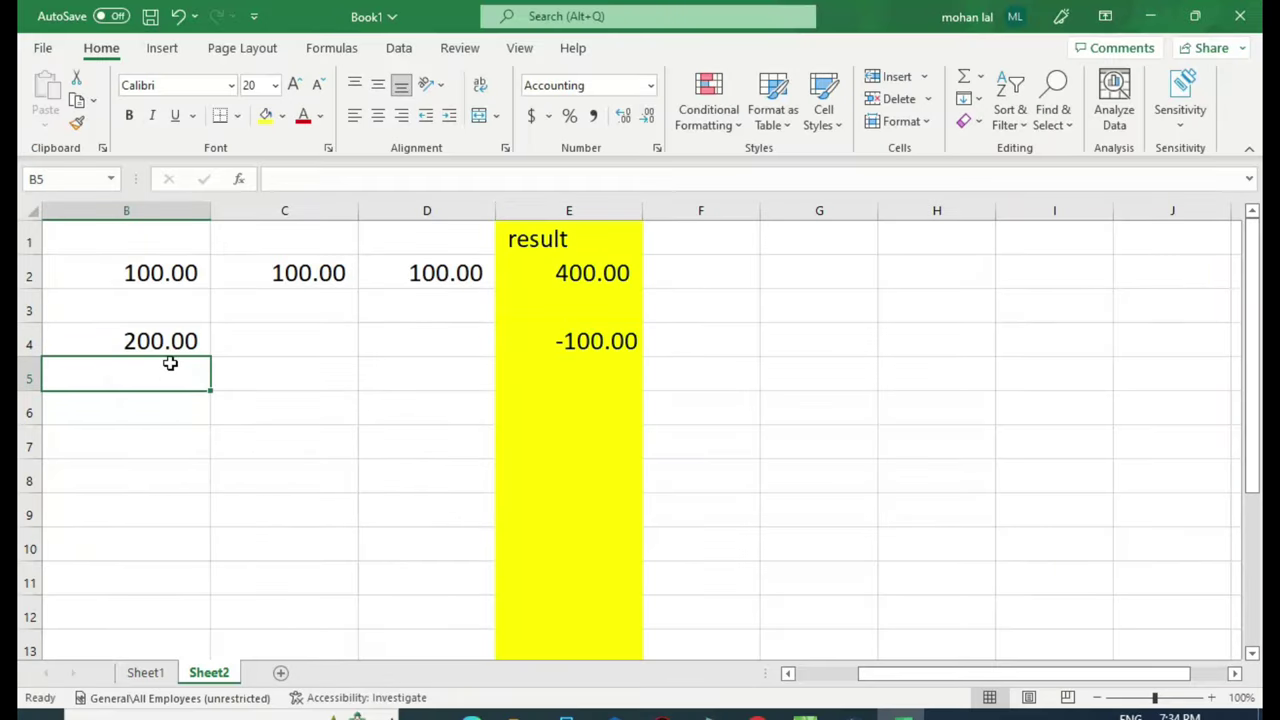
pyautogui.hscroll(-1, 168, 364)
pyautogui.click(170, 363)
pyautogui.press('Down')
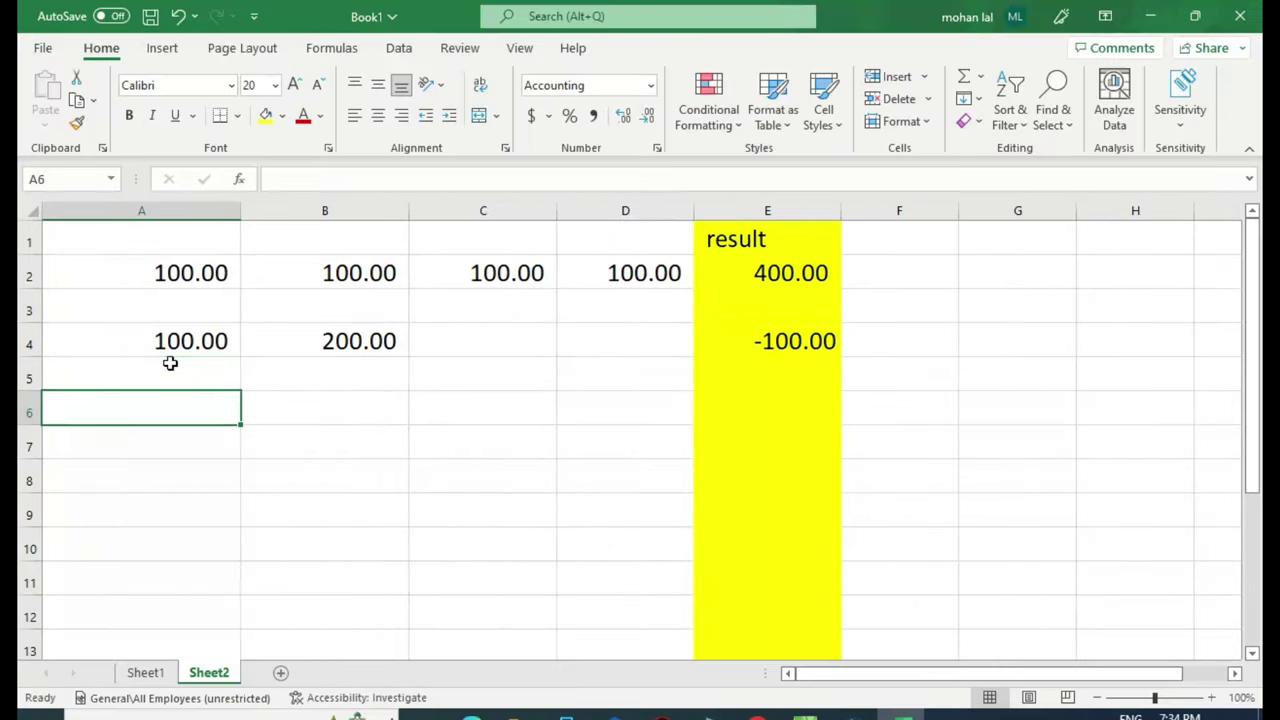
pyautogui.write('40')
pyautogui.press('Tab')
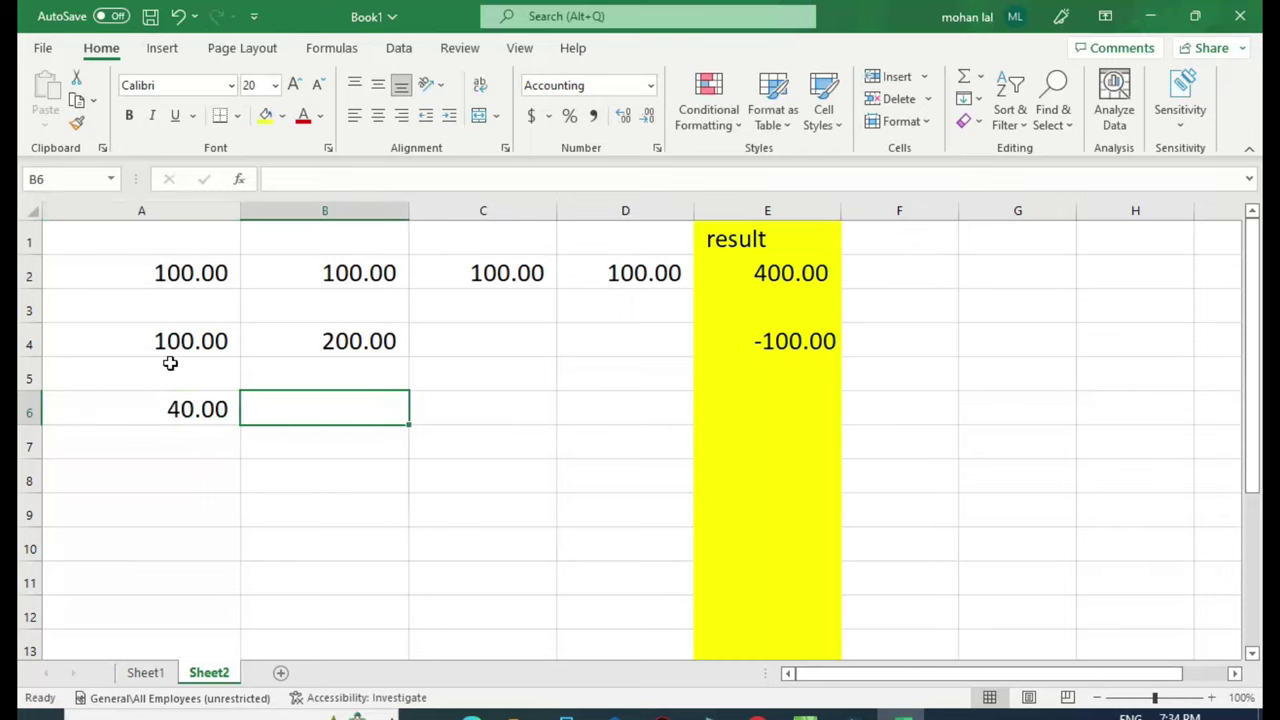
pyautogui.write('5')
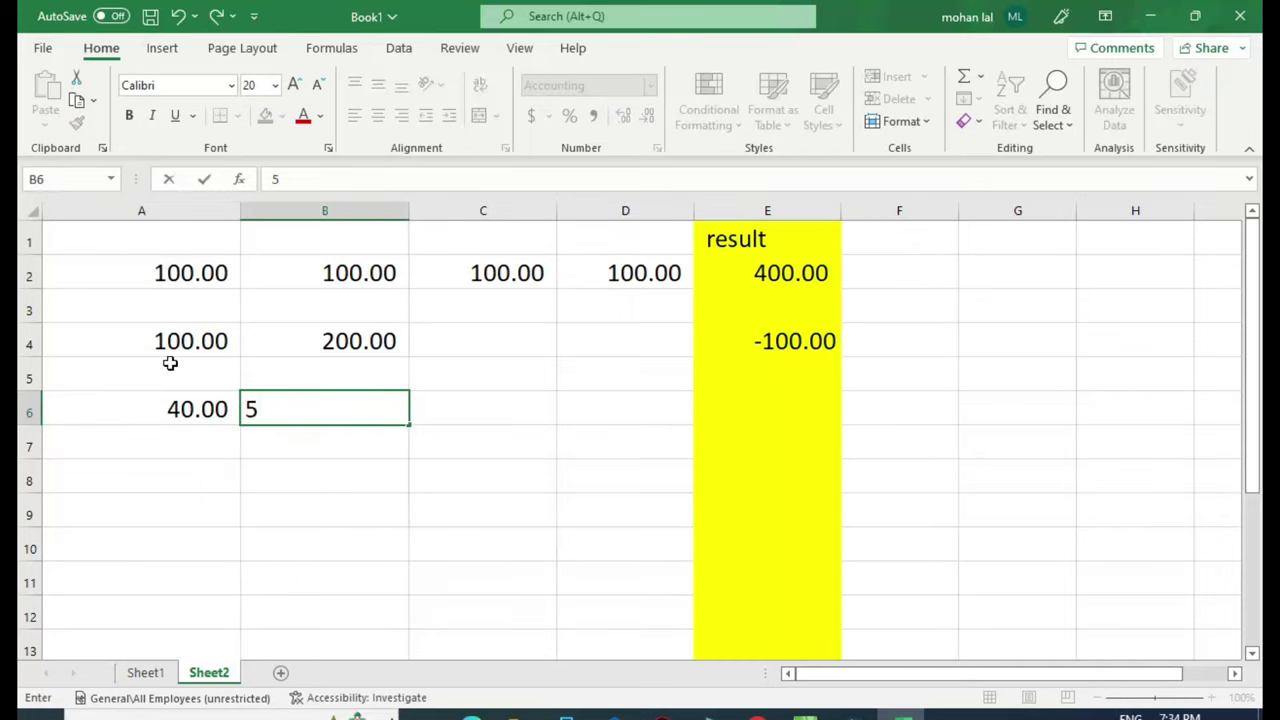
pyautogui.write('0')
pyautogui.press('Tab')
pyautogui.press('Tab')
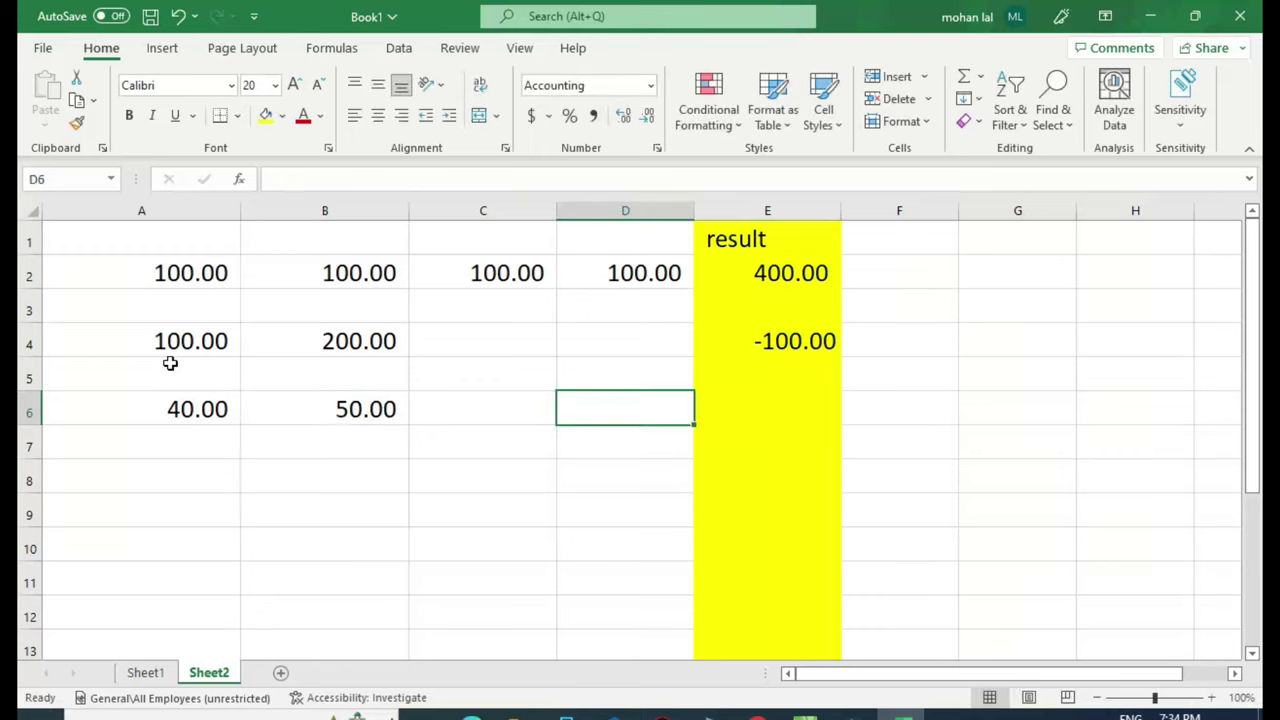
pyautogui.press('Tab')
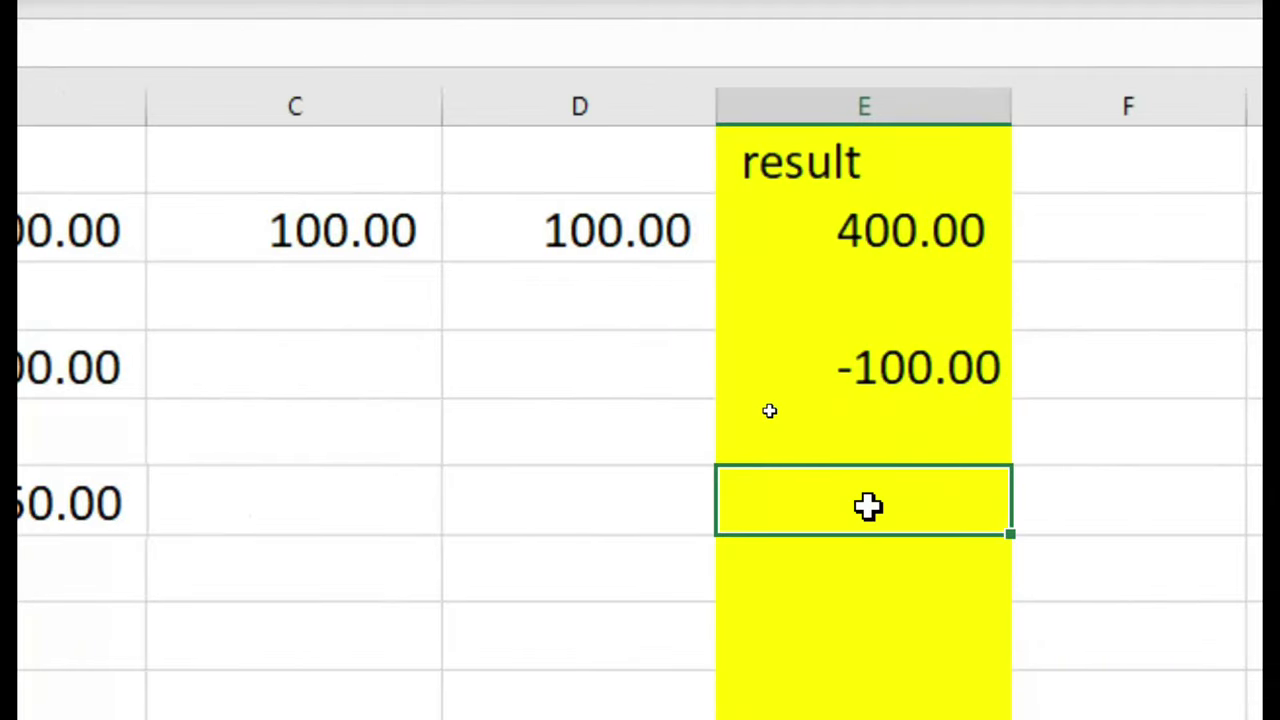
pyautogui.write('=')
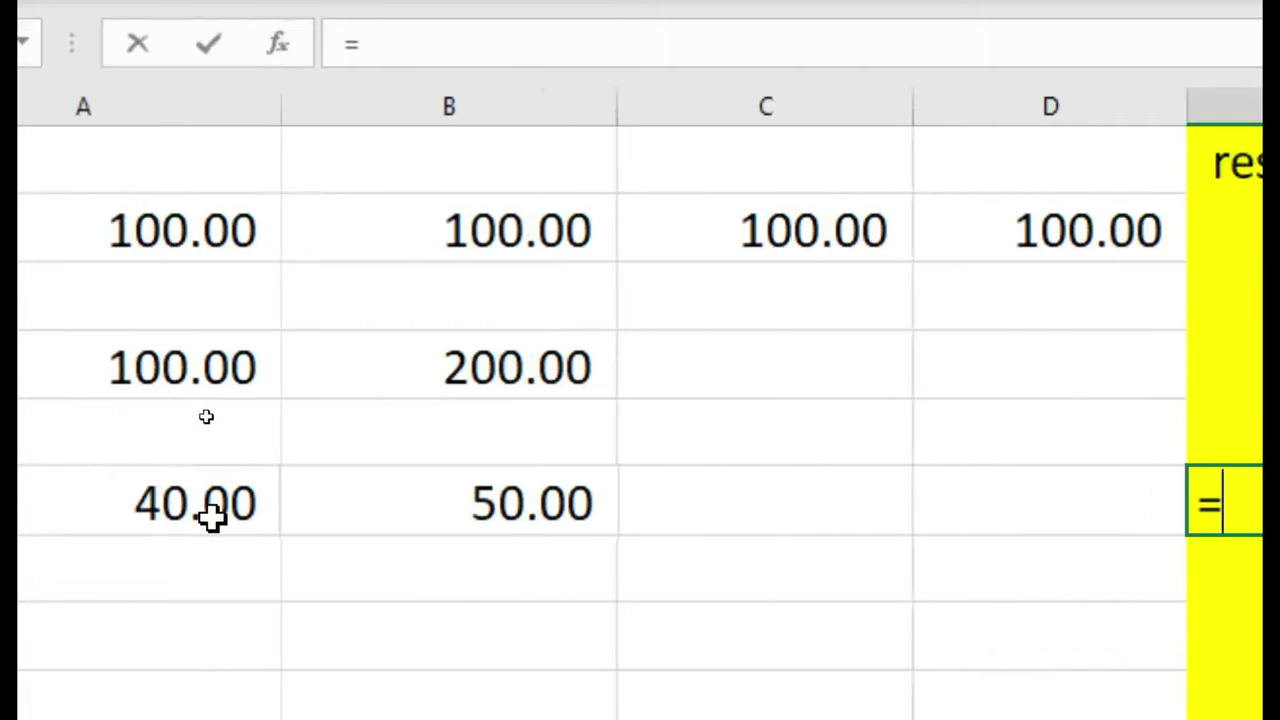
# Build =A6*B6 in E6, giving 2,000.00
pyautogui.click(212, 515)
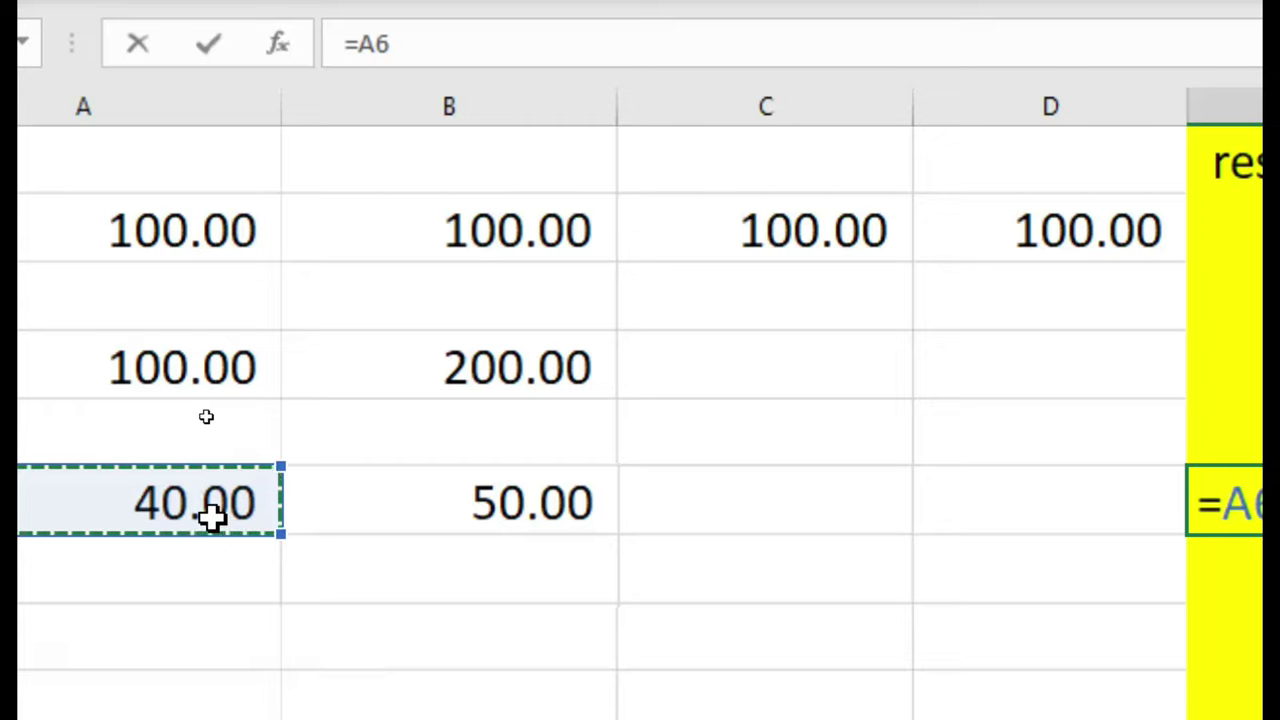
pyautogui.write('*')
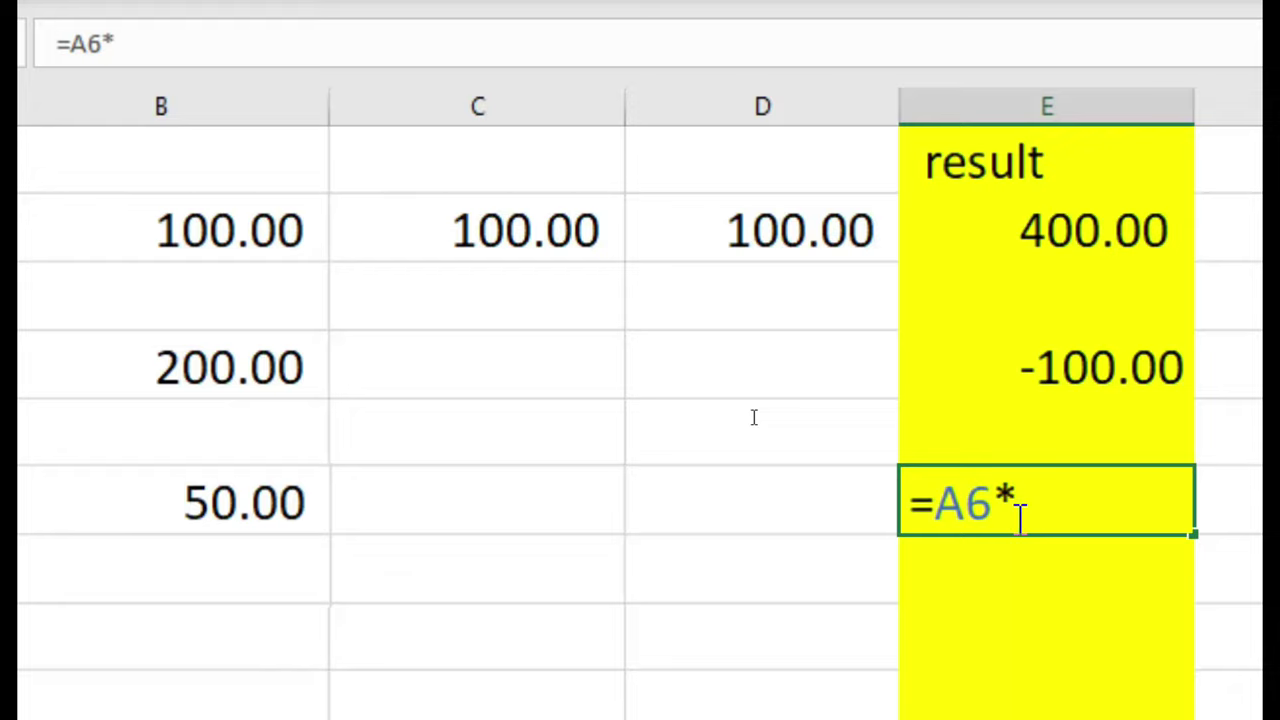
pyautogui.click(200, 502)
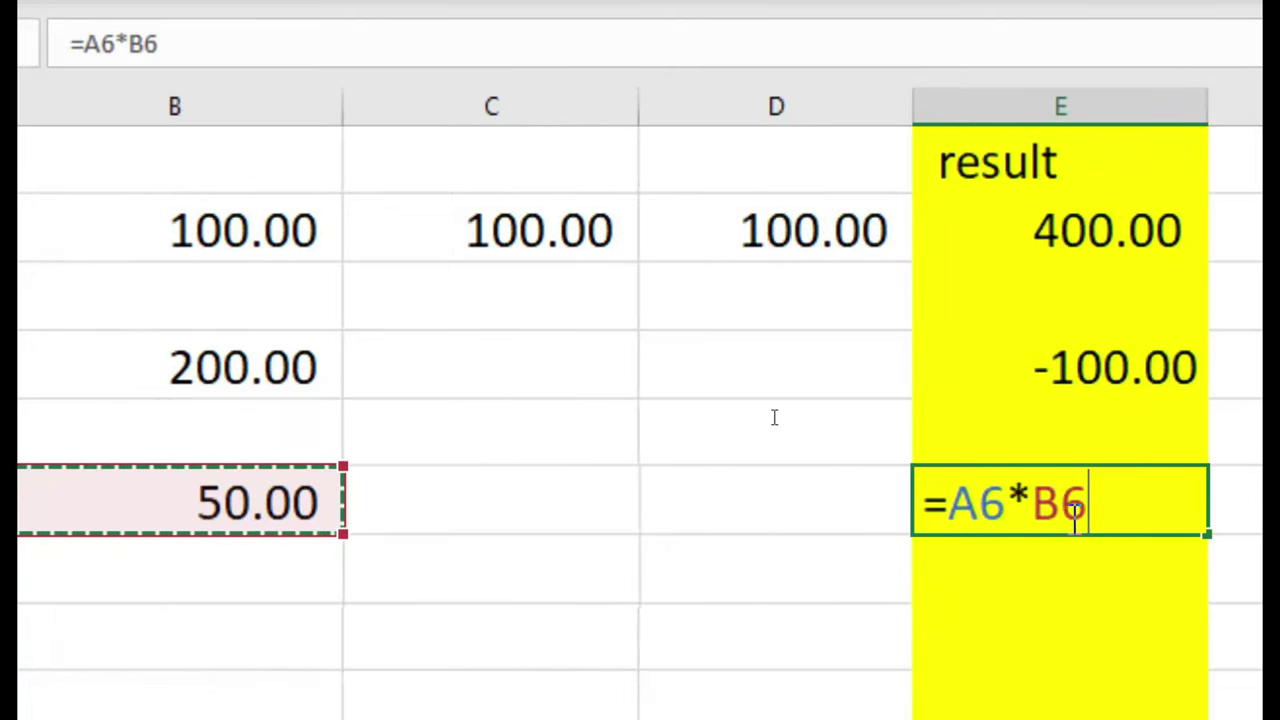
pyautogui.press('Return')
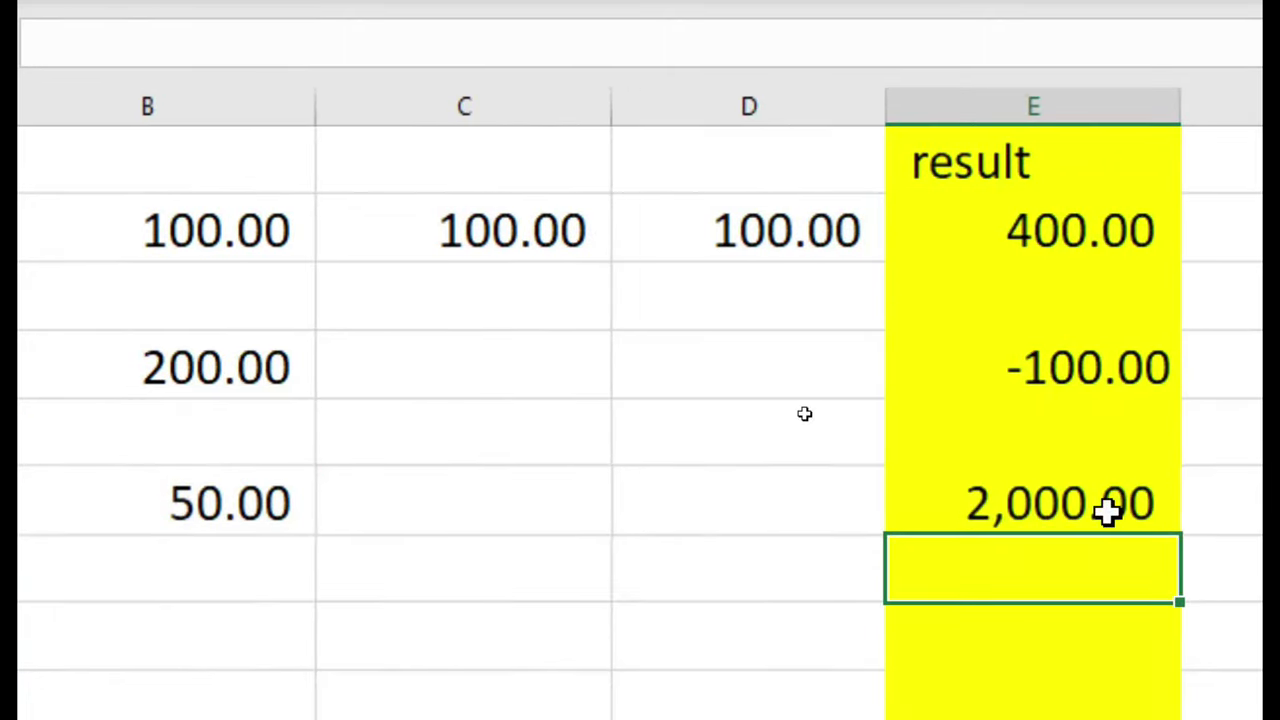
pyautogui.click(1107, 511)
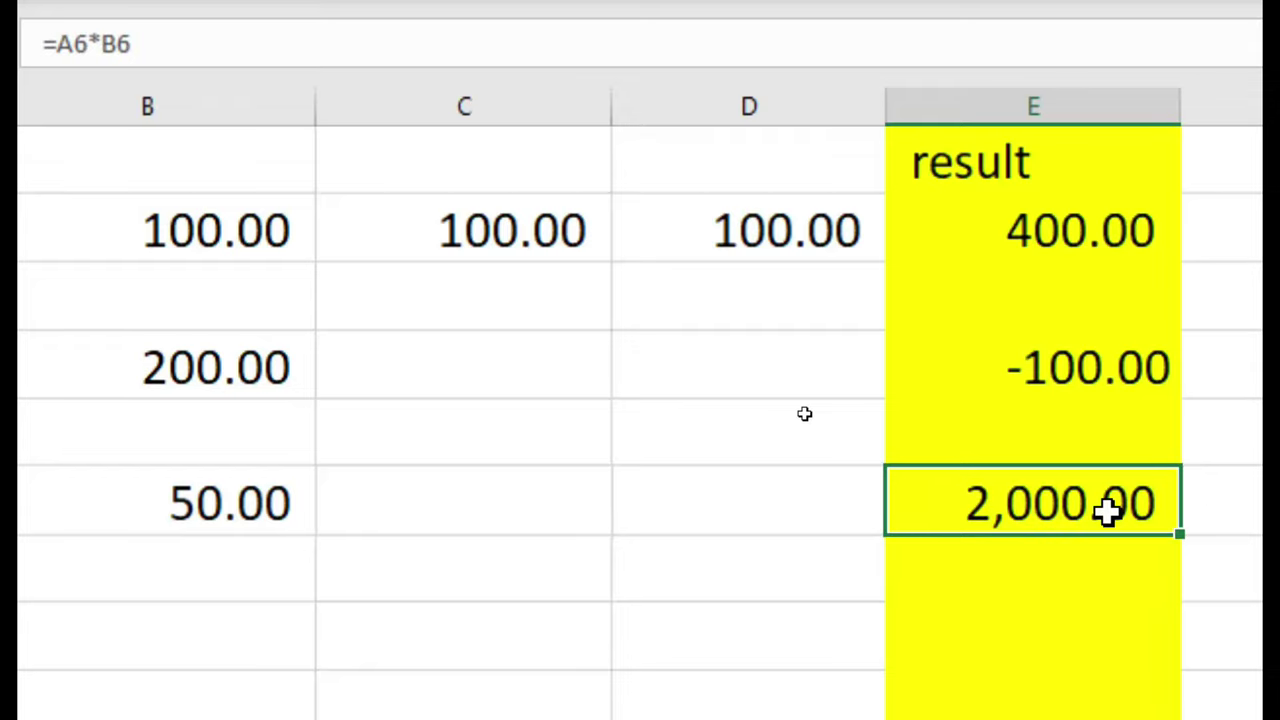
# Change B6 to 100, then to 2
pyautogui.press('Left')
pyautogui.press('Left')
pyautogui.press('Left')
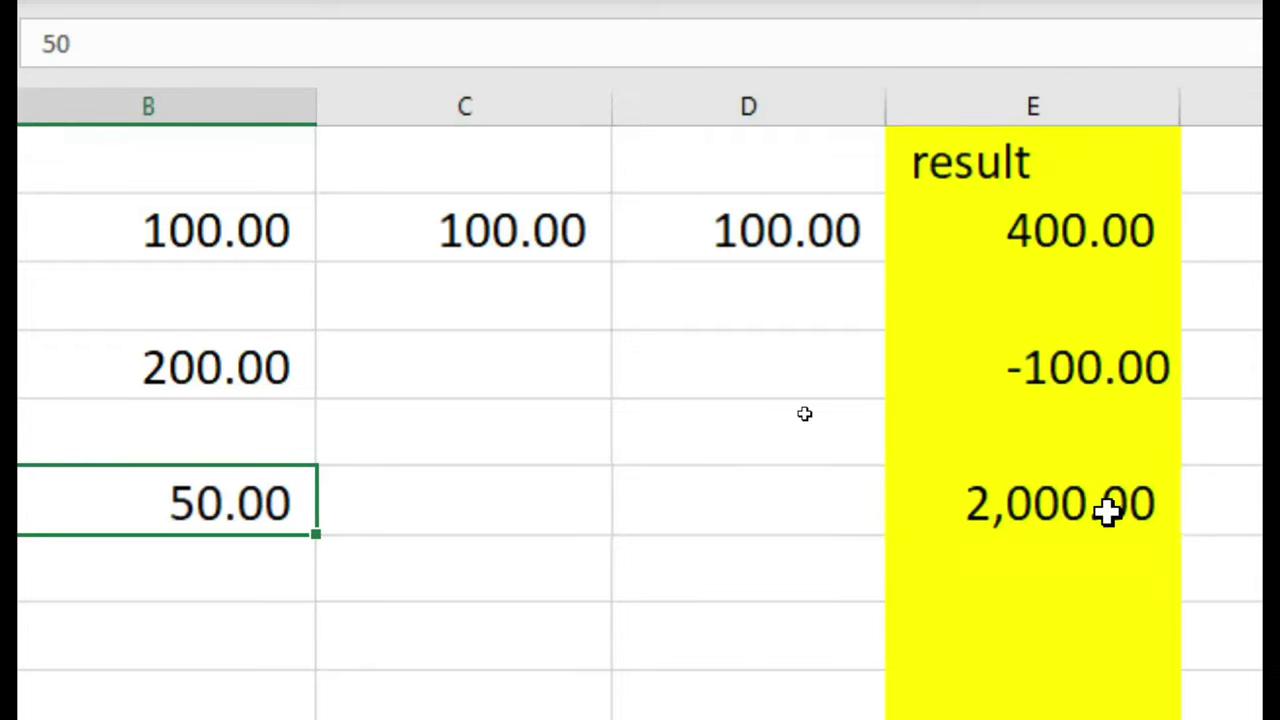
pyautogui.write('100')
pyautogui.press('Right')
pyautogui.press('Right')
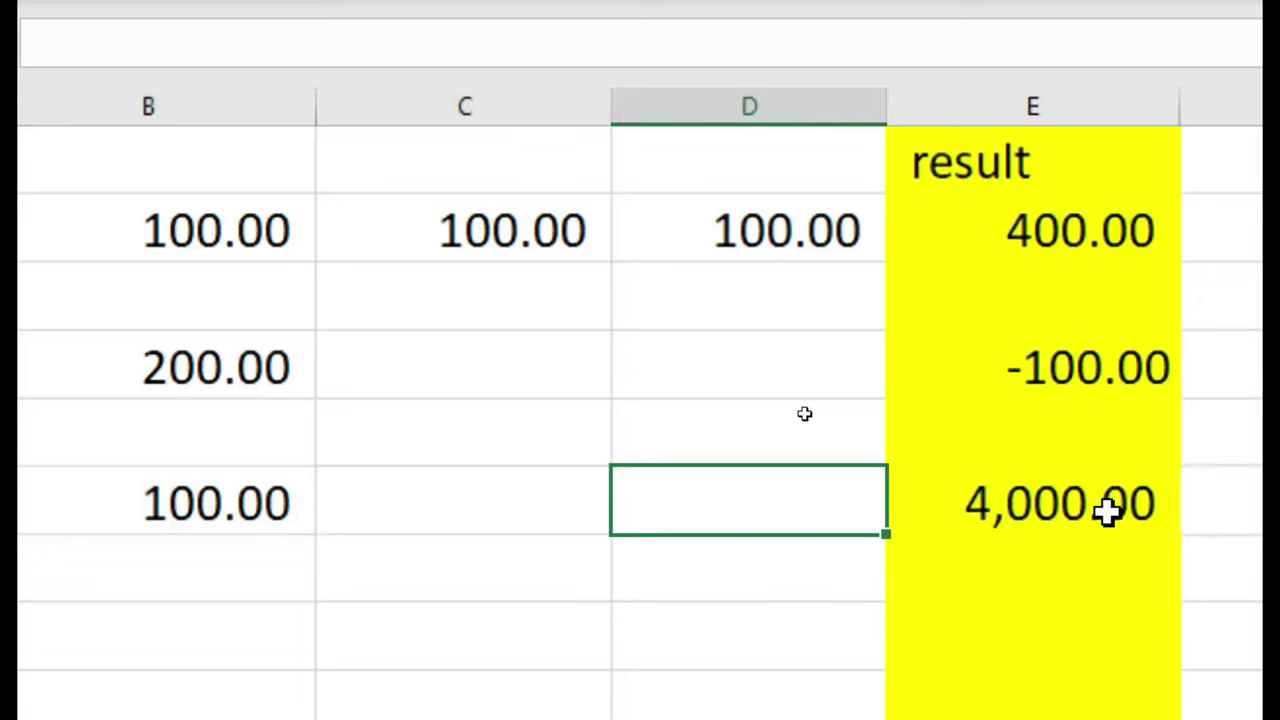
pyautogui.press('Left')
pyautogui.press('Left')
pyautogui.write('2')
pyautogui.press('Right')
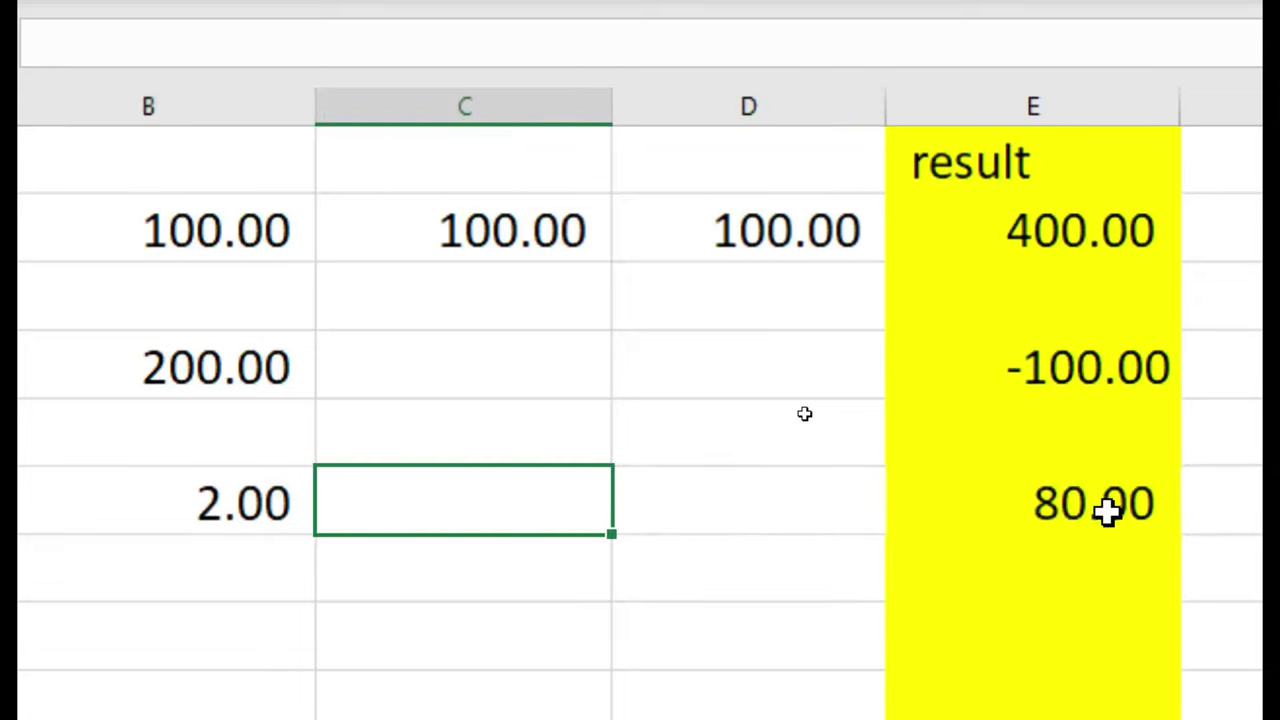
# Review A6 (40), B6 (2) and E6's 80.00 result
pyautogui.hscroll(2, 1107, 520)
pyautogui.hscroll(-2, 151, 480)
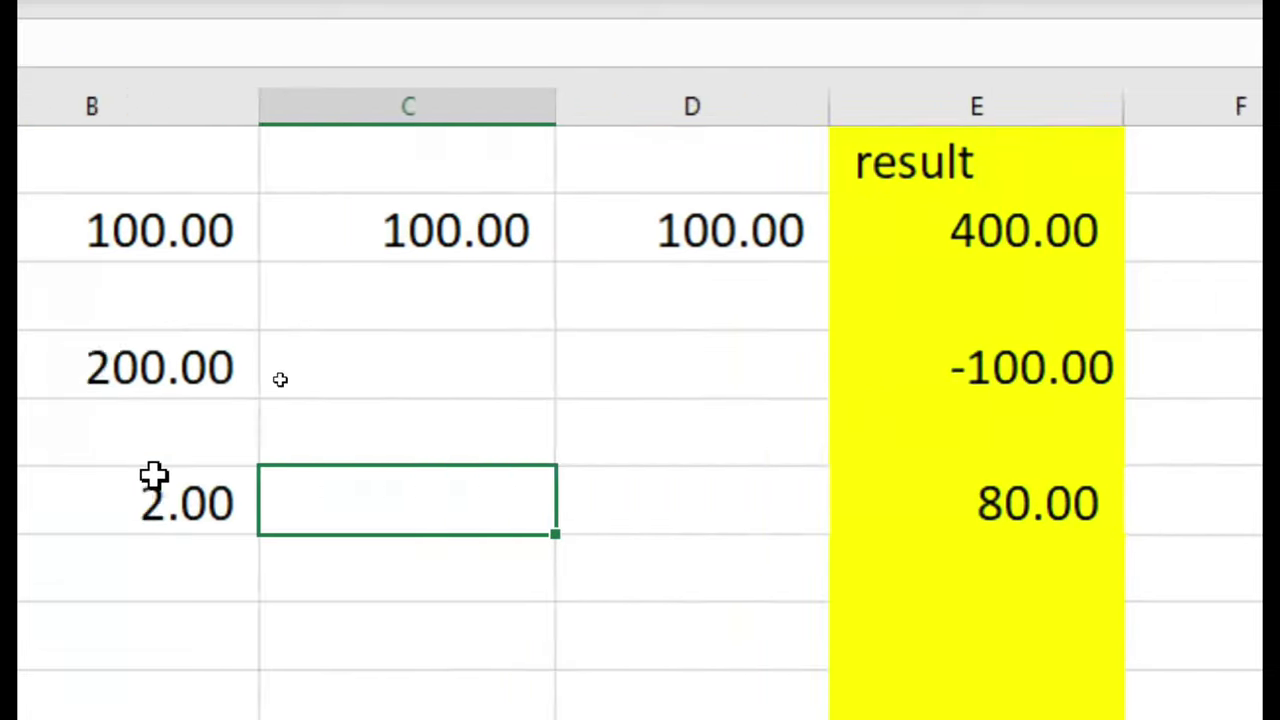
pyautogui.click(206, 500)
pyautogui.click(597, 505)
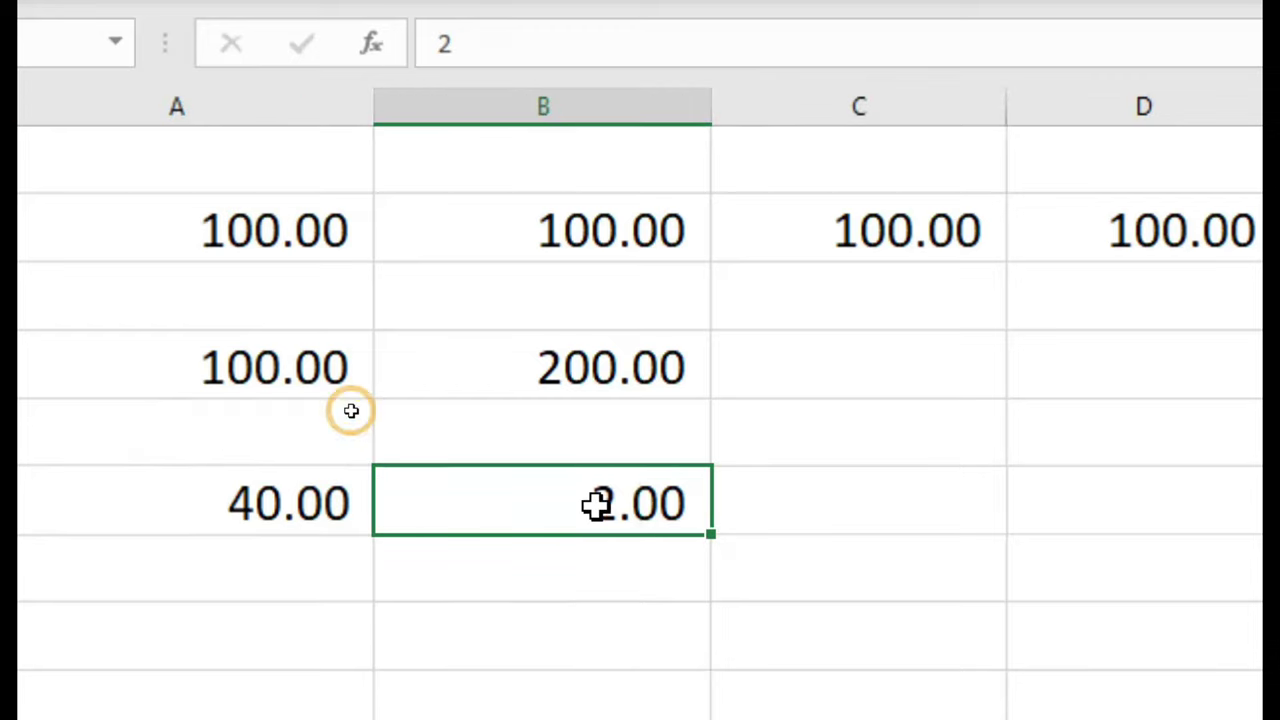
pyautogui.hscroll(2, 1046, 520)
pyautogui.click(1073, 503)
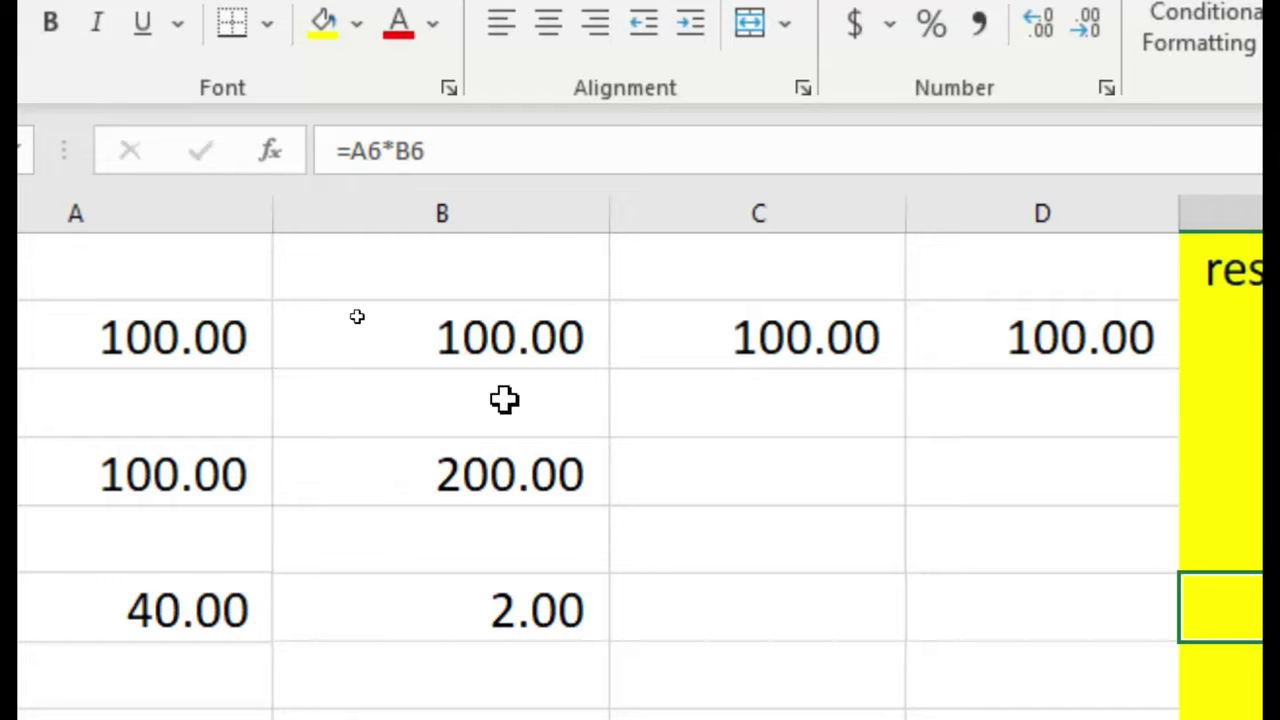
pyautogui.click(510, 622)
pyautogui.click(233, 609)
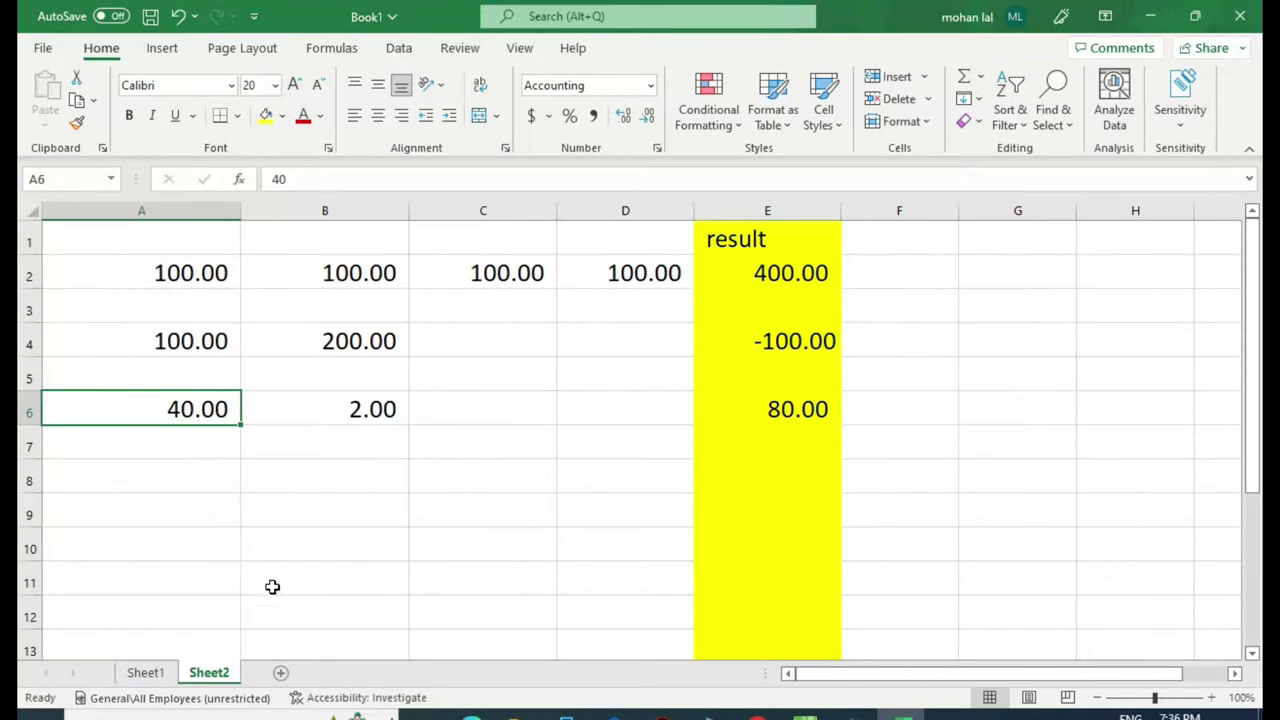
# On Sheet1, set the division row to 20 divided by 4 and check its result
pyautogui.click(145, 672)
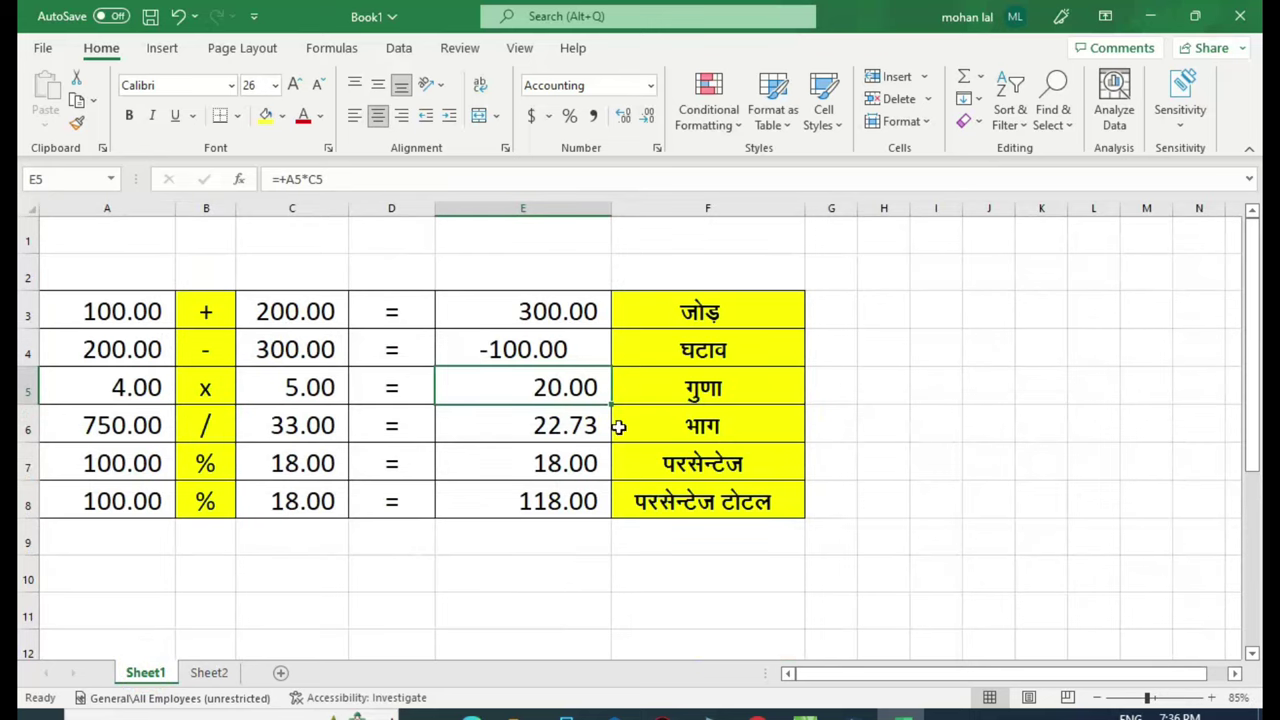
pyautogui.click(660, 426)
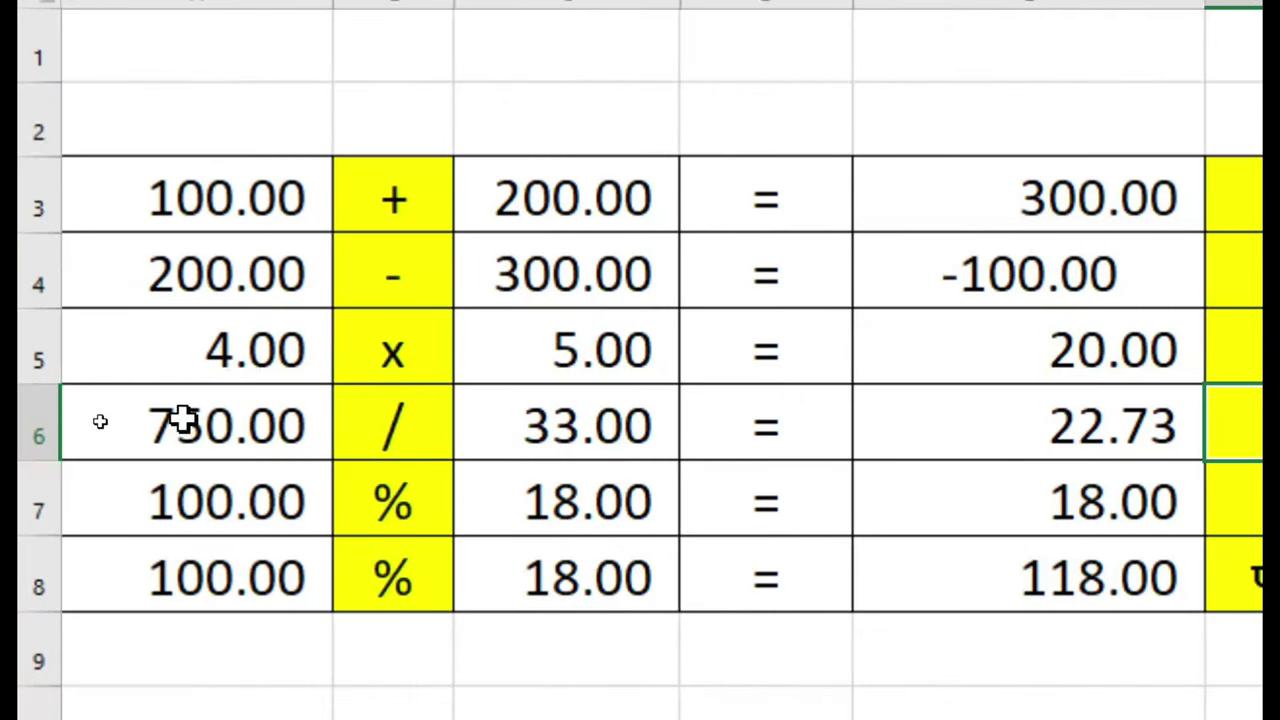
pyautogui.click(183, 420)
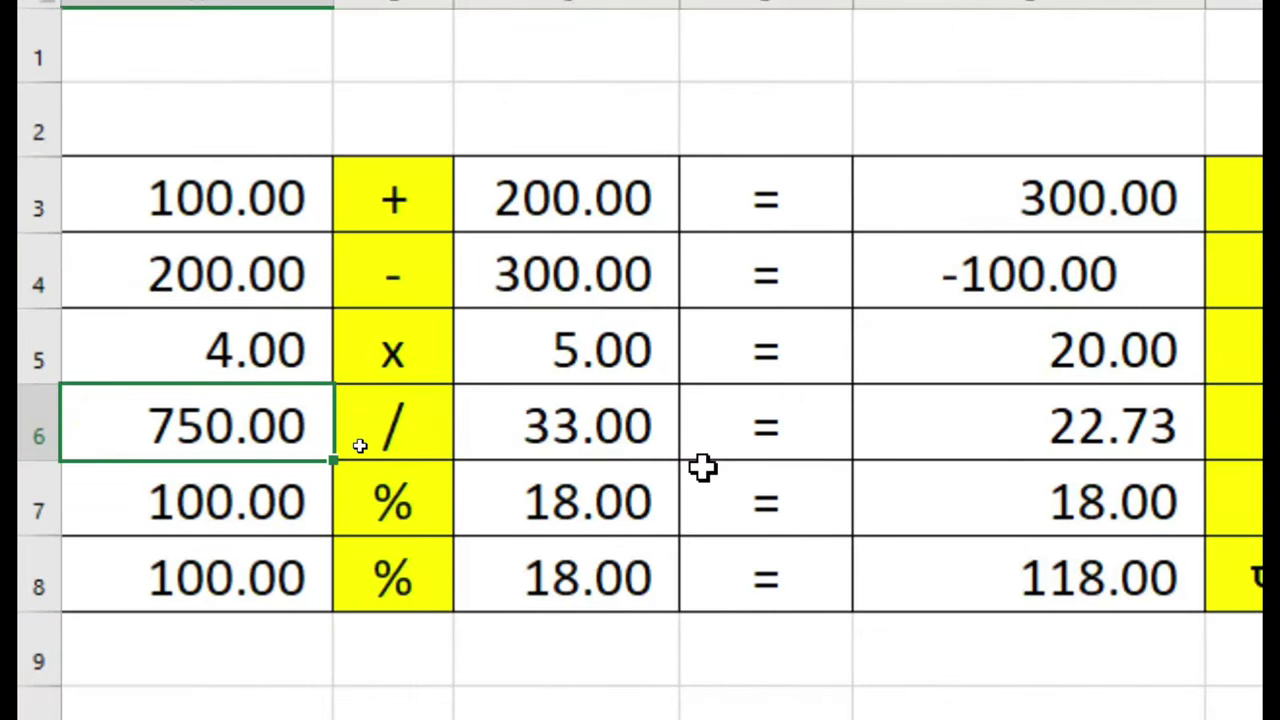
pyautogui.write('20')
pyautogui.press('Tab')
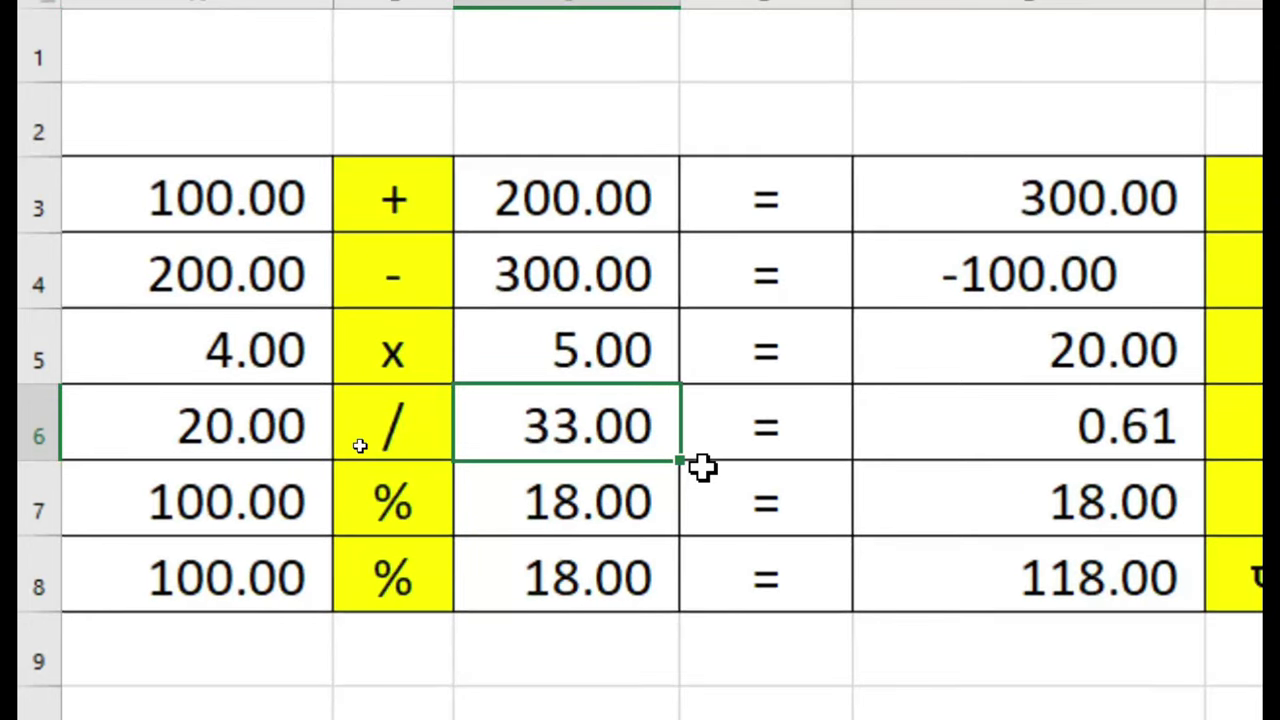
pyautogui.write('4')
pyautogui.press('Tab')
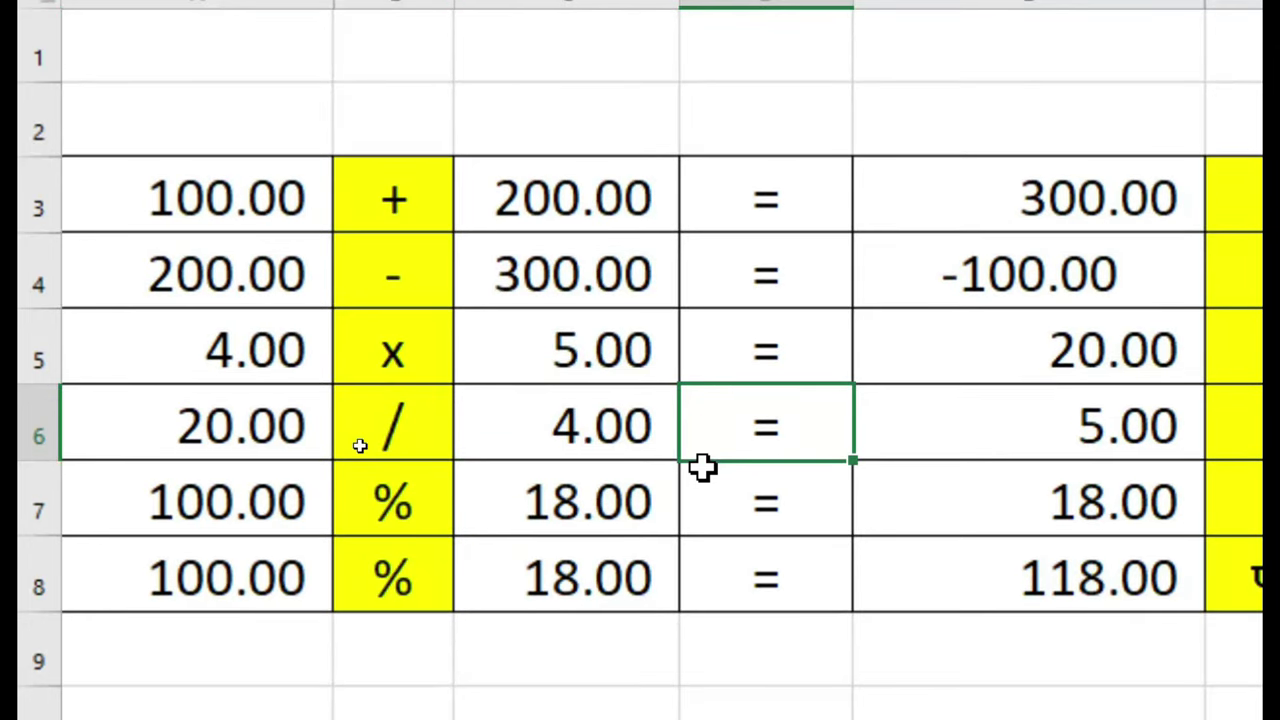
pyautogui.click(1071, 414)
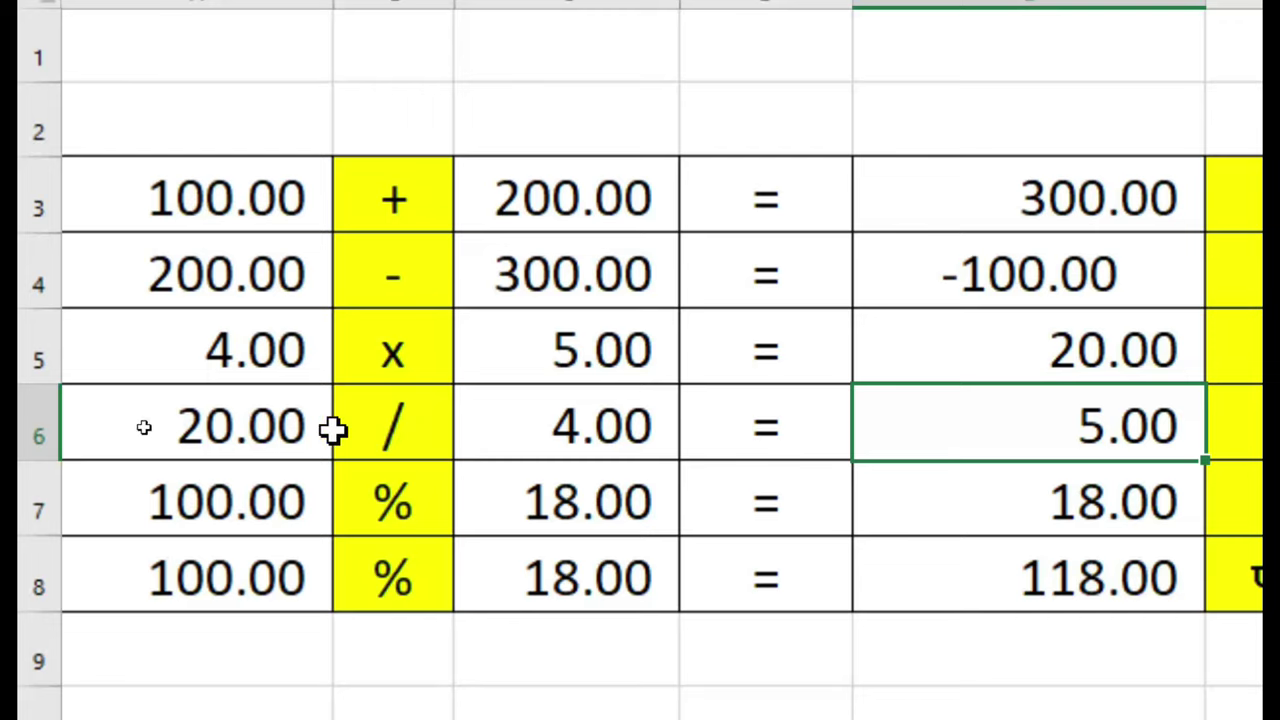
# Change the division inputs to 30 and 5.5, giving 5.45 in E6
pyautogui.click(187, 436)
pyautogui.write('30')
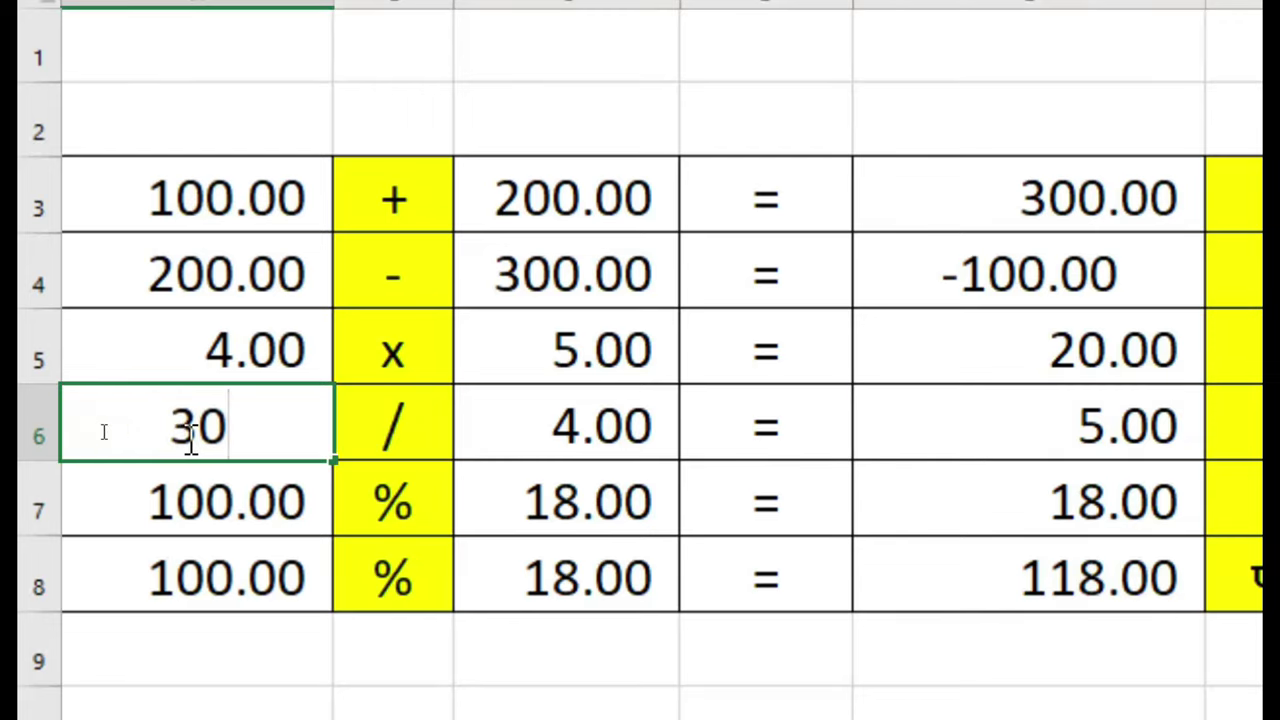
pyautogui.press('Tab')
pyautogui.press('Tab')
pyautogui.write('5')
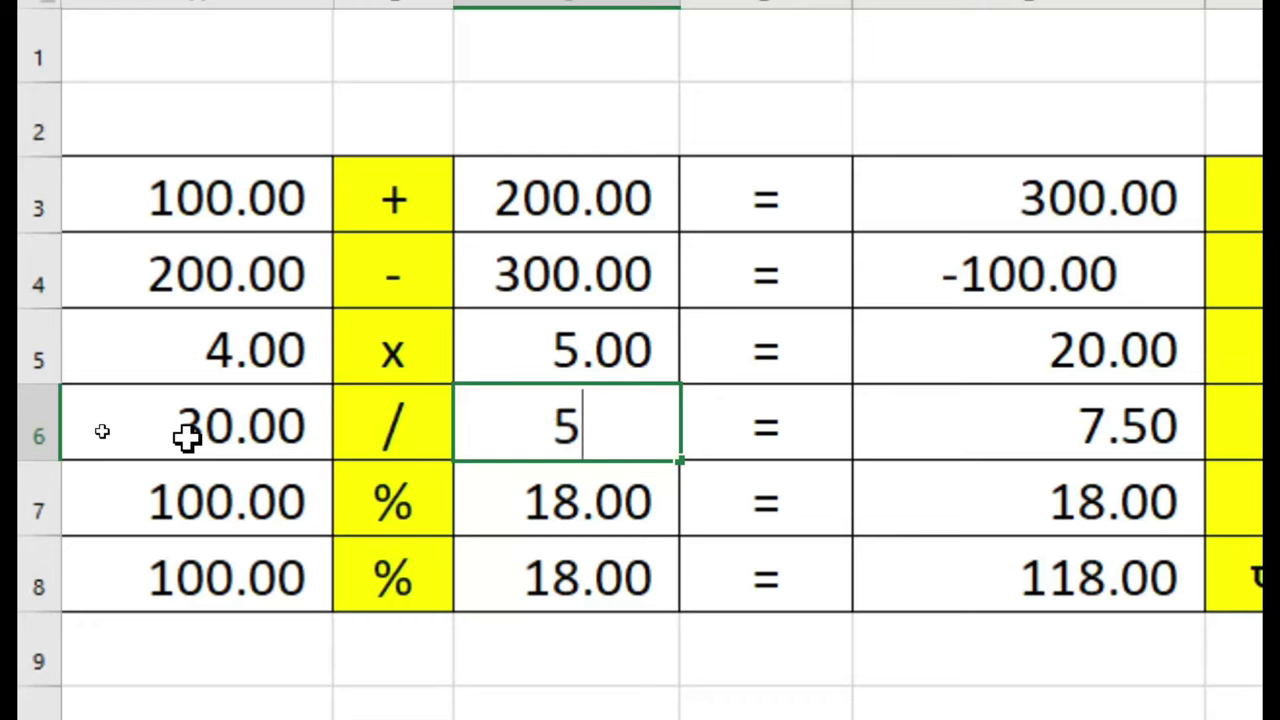
pyautogui.press('Tab')
pyautogui.click(634, 436)
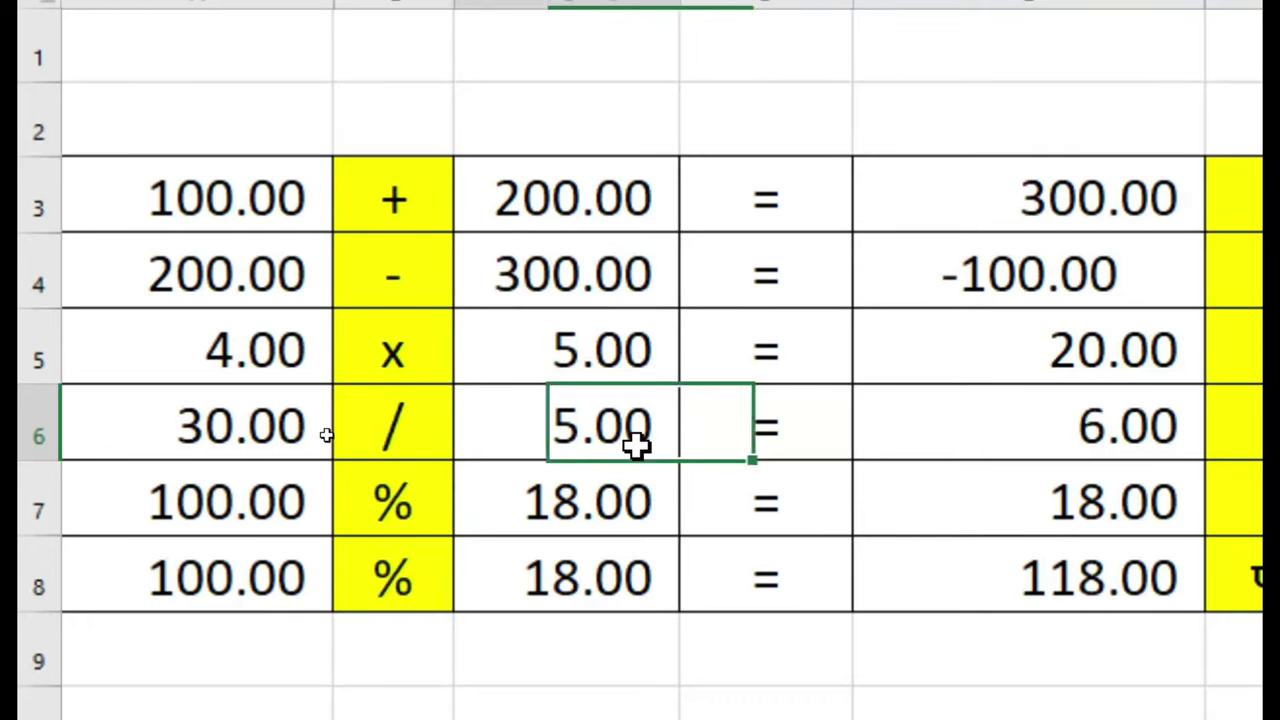
pyautogui.write('5.5')
pyautogui.press('Return')
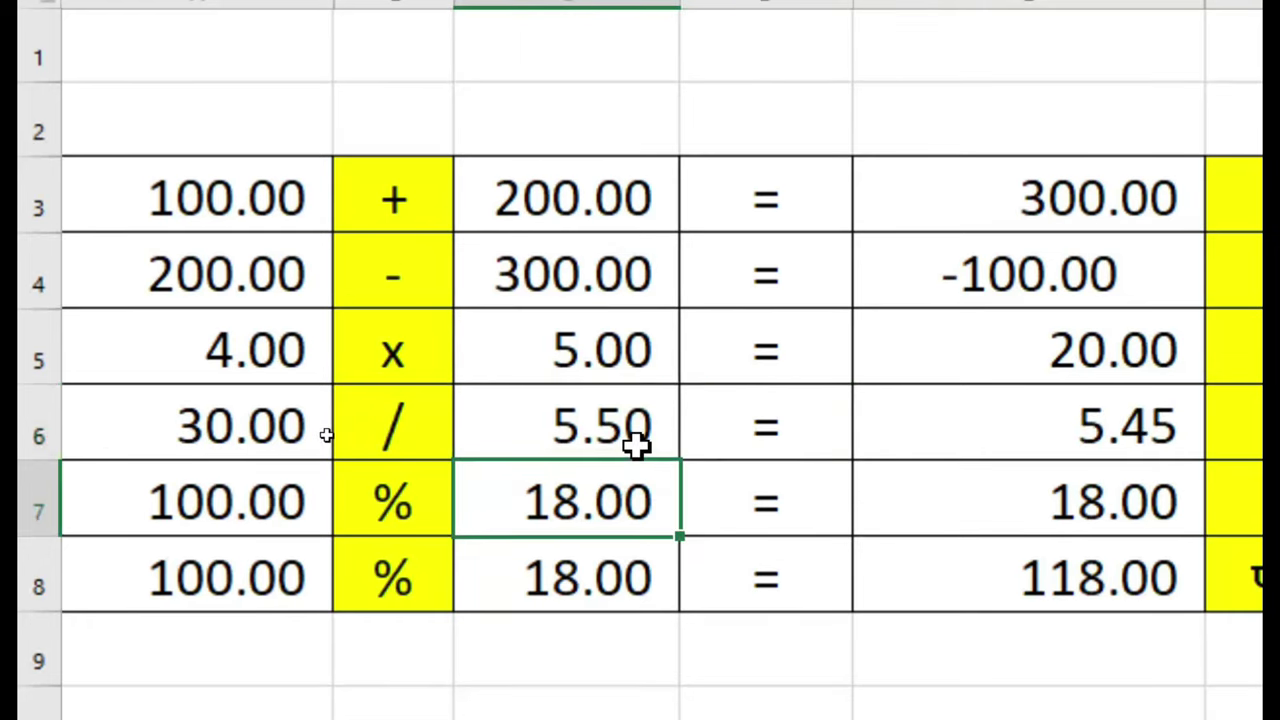
pyautogui.press('Up')
pyautogui.press('Right')
pyautogui.press('Right')
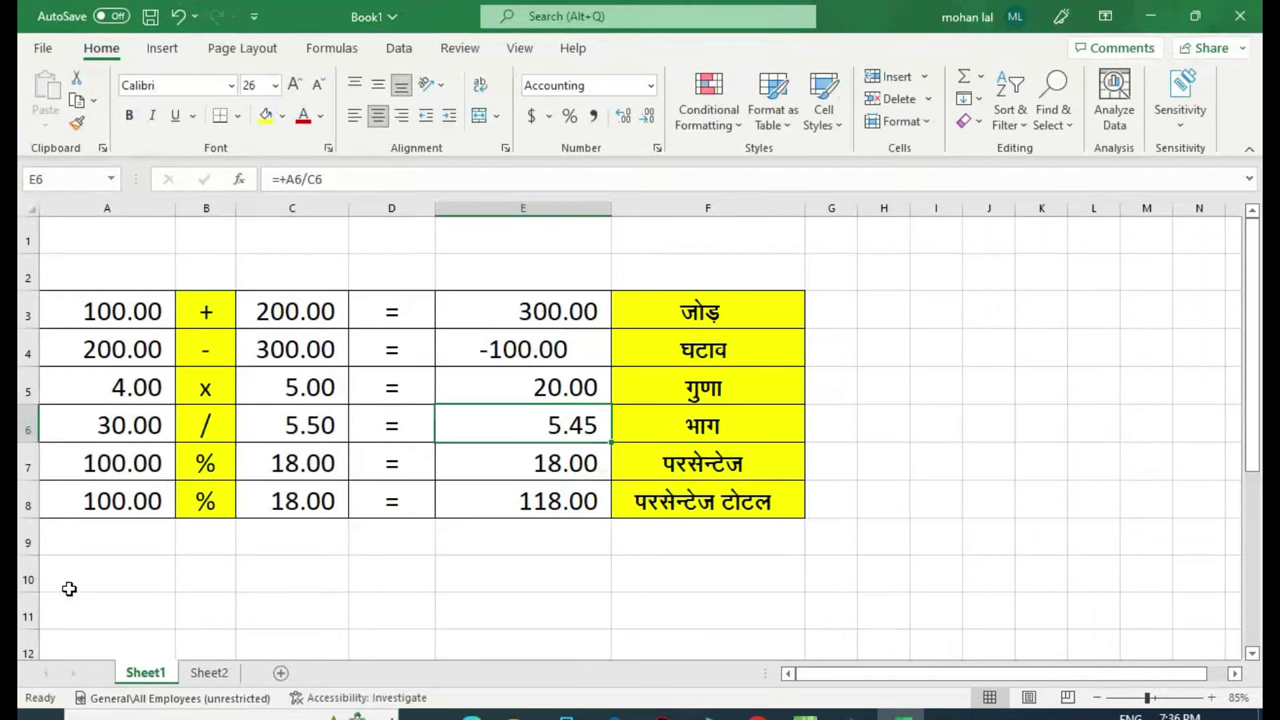
# On Sheet2, narrow columns B and D and auto-fit columns C and E
pyautogui.click(205, 673)
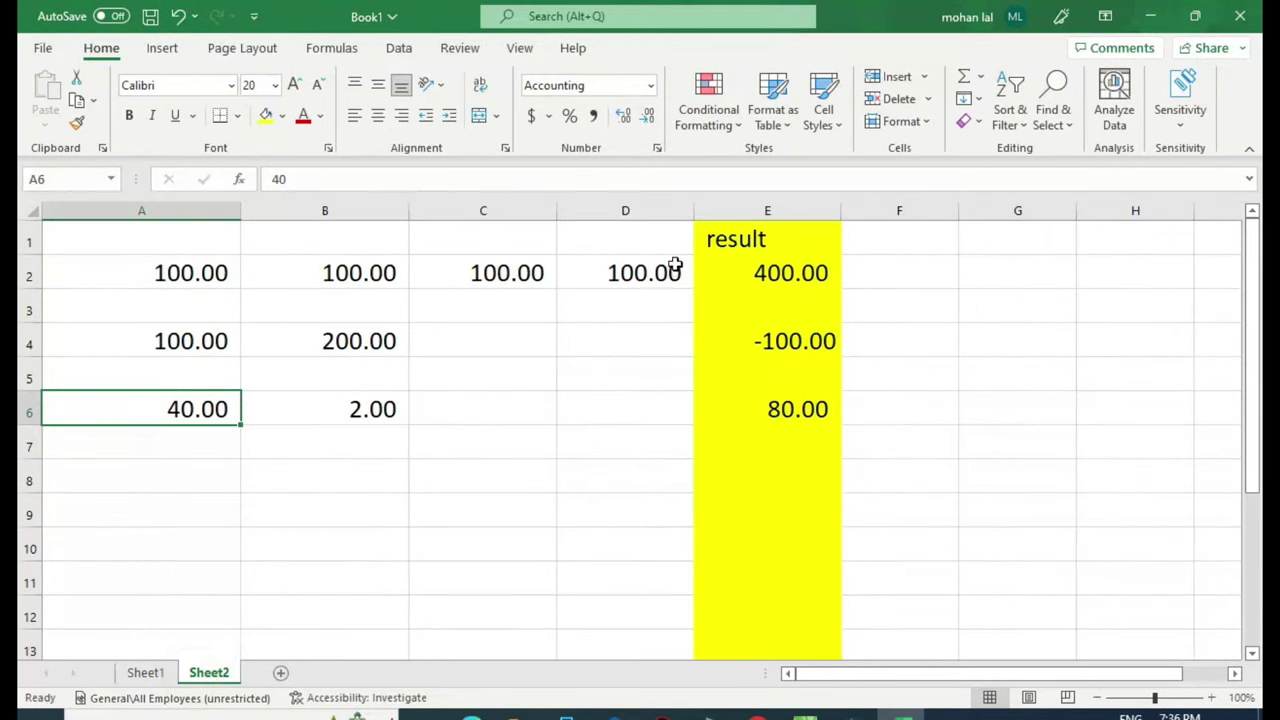
pyautogui.moveTo(693, 211); pyautogui.dragTo(659, 211)
pyautogui.moveTo(408, 210); pyautogui.dragTo(342, 210)
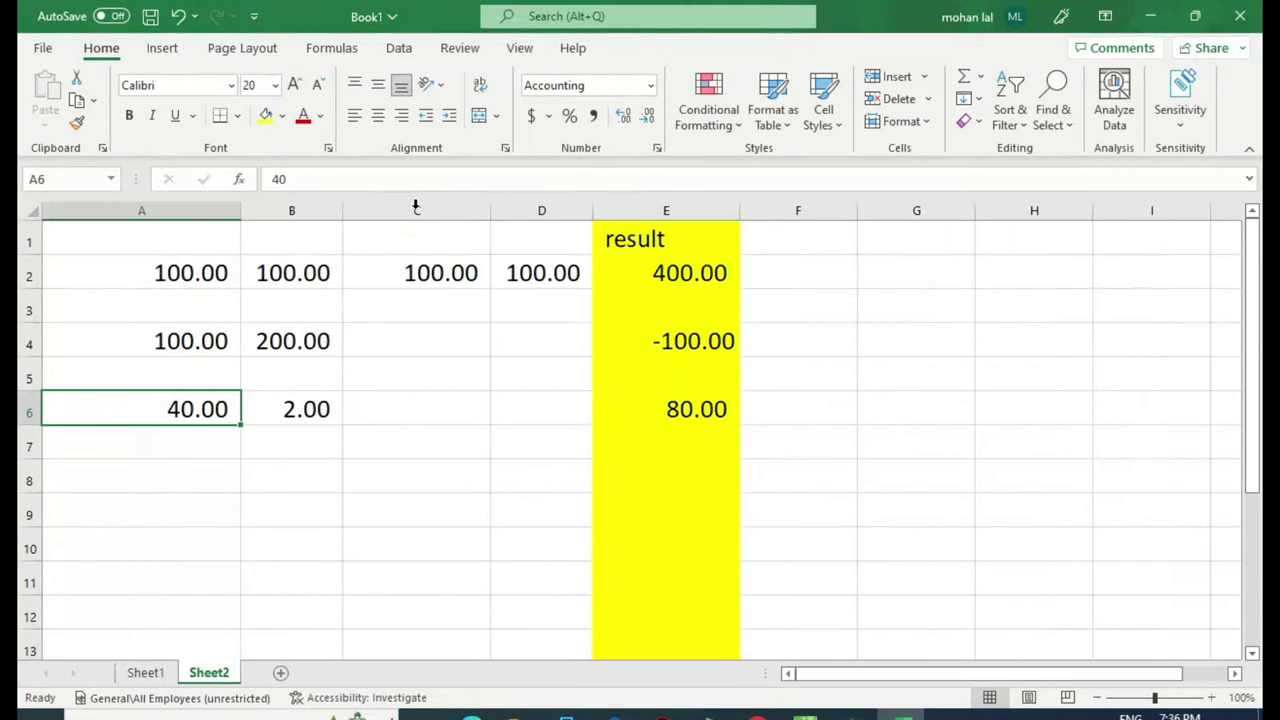
pyautogui.doubleClick(739, 210)
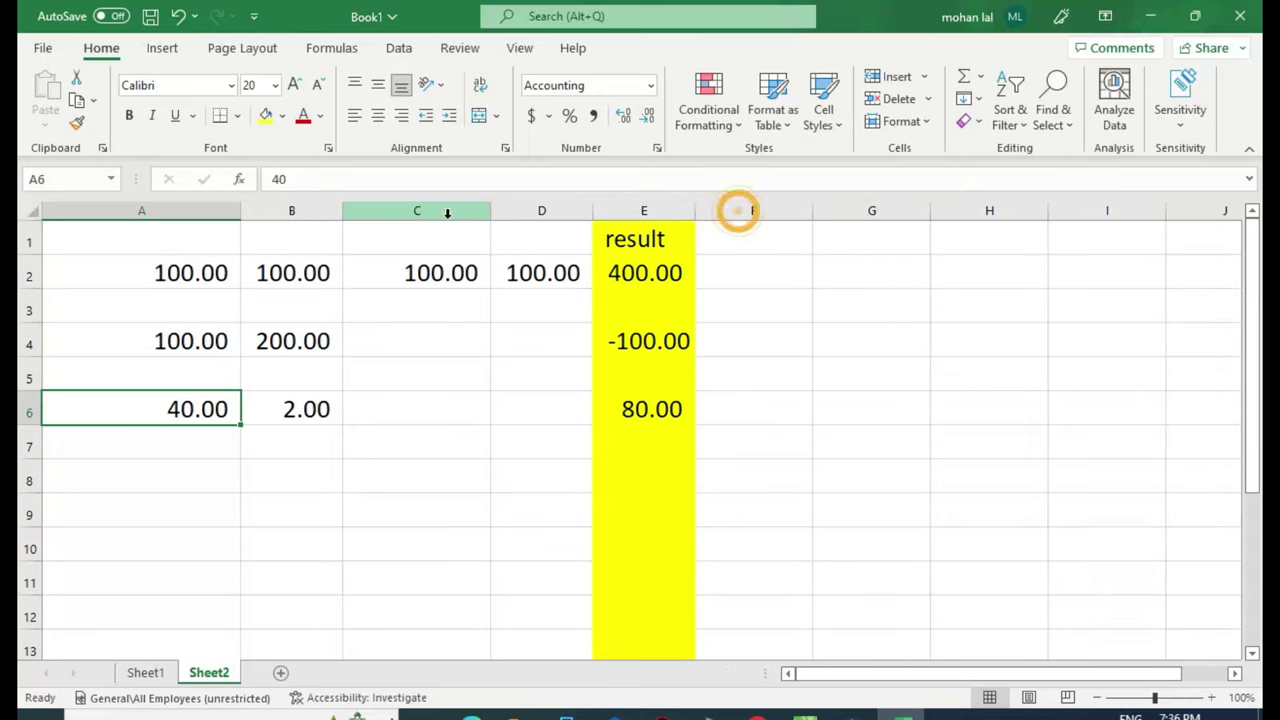
pyautogui.doubleClick(489, 210)
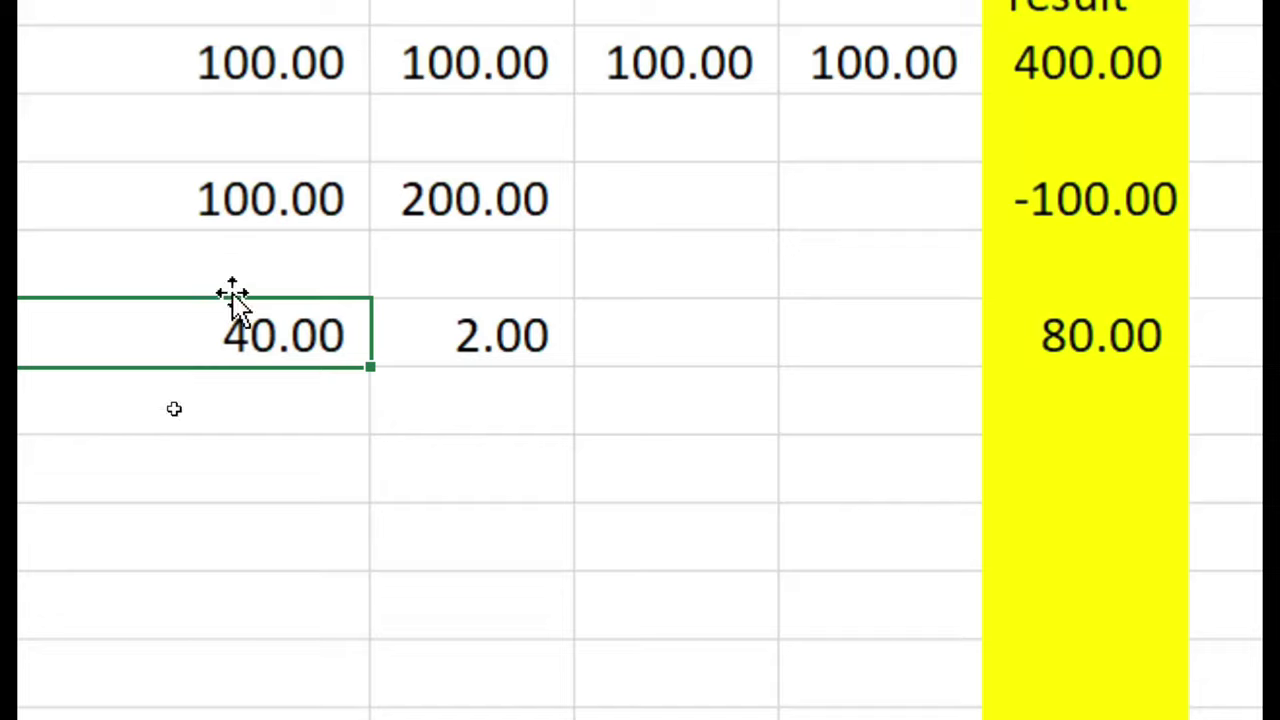
# Enter 200 in A7 and 50 in B7, then begin a formula in E7
pyautogui.click(238, 386)
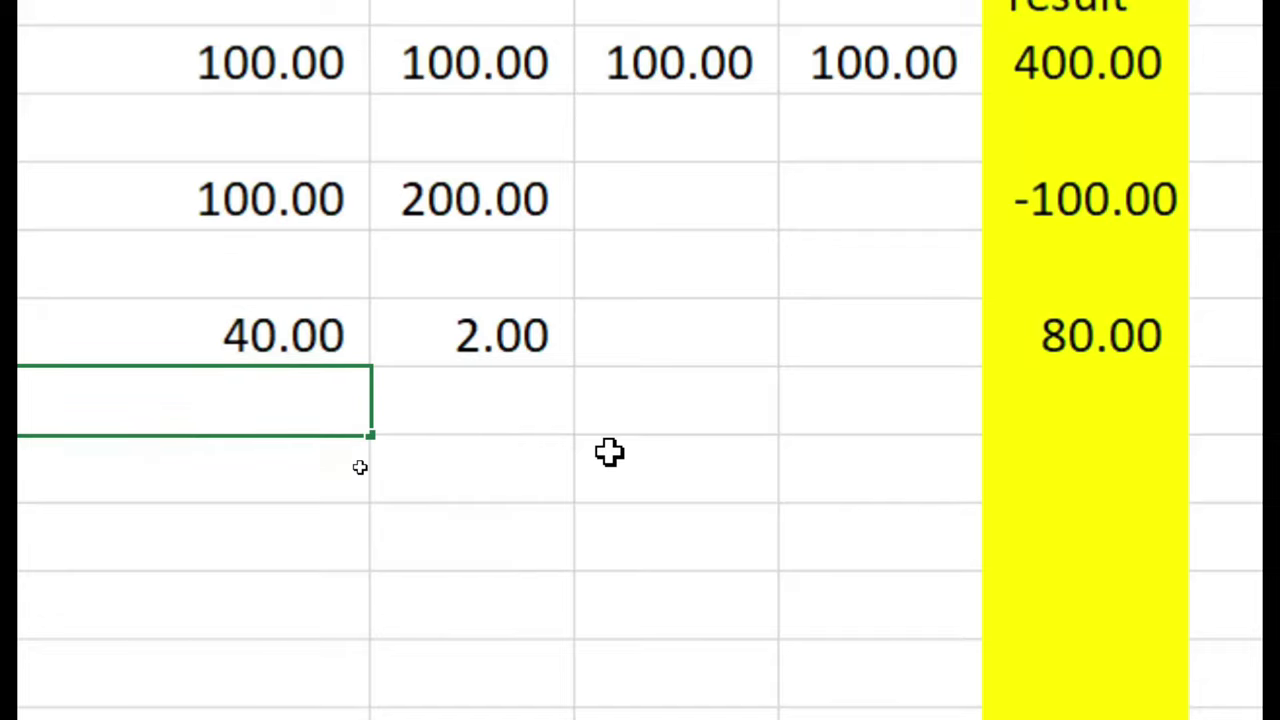
pyautogui.write('200')
pyautogui.press('Tab')
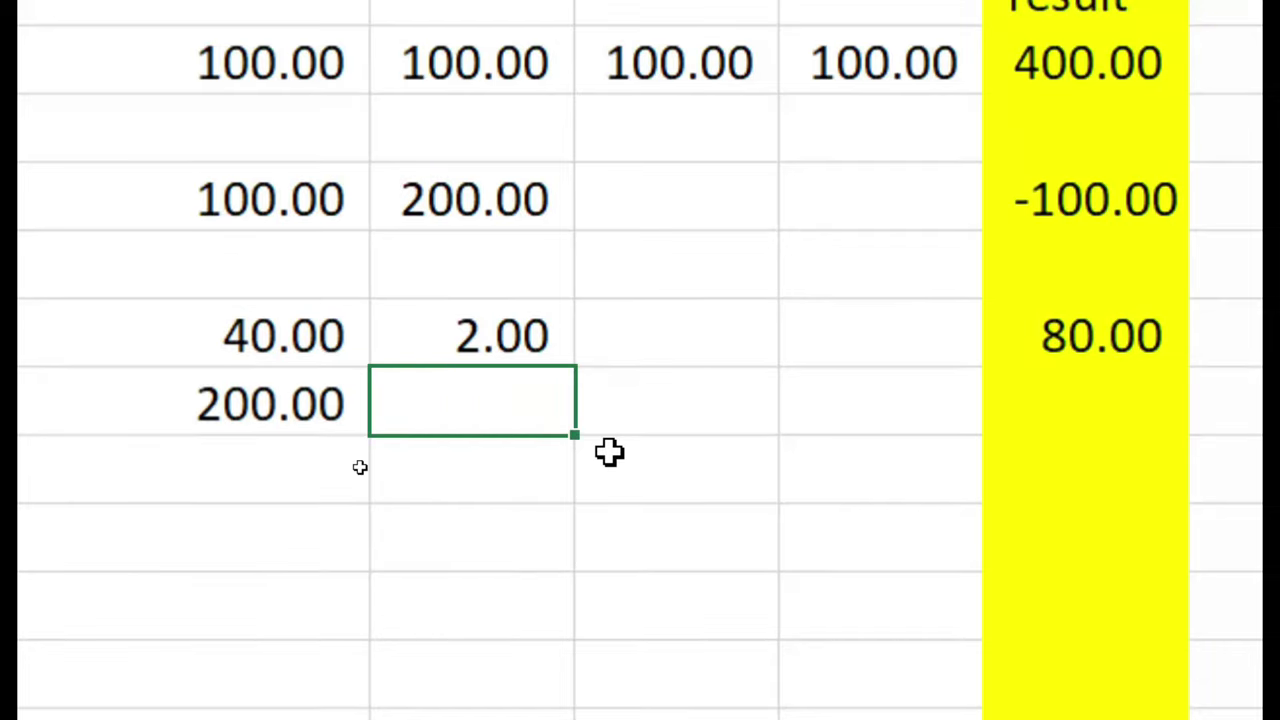
pyautogui.write('50')
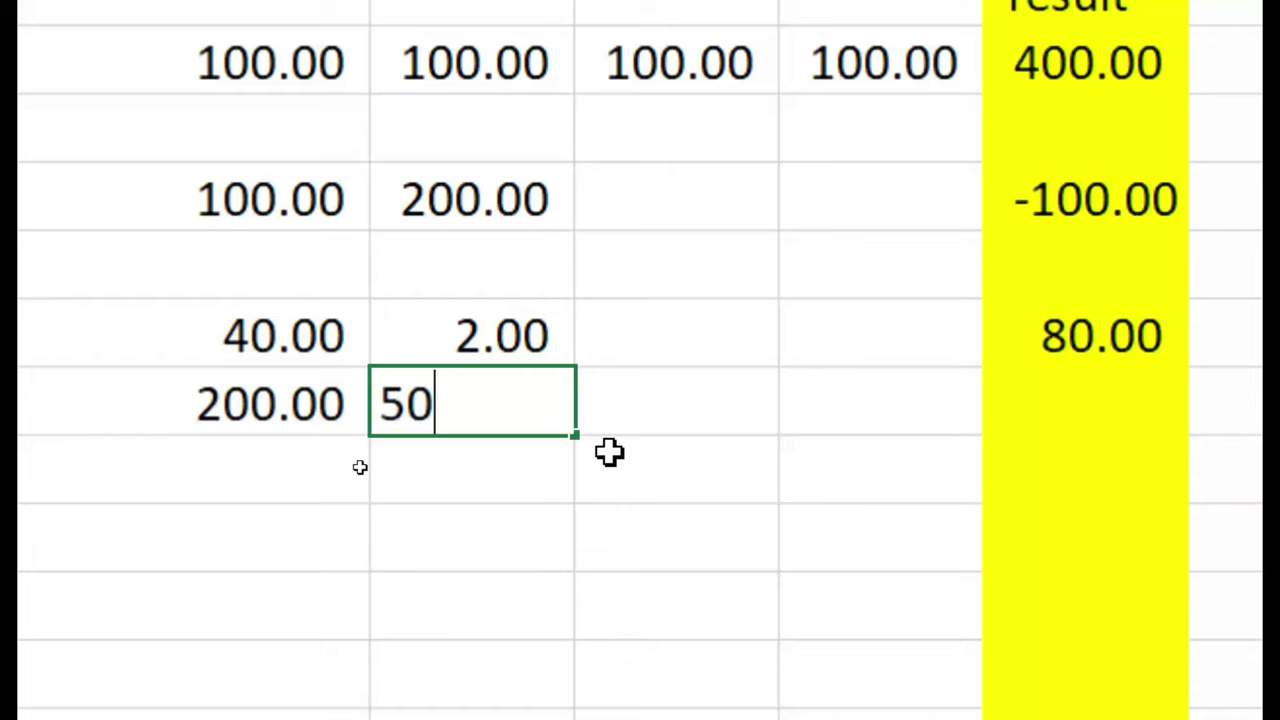
pyautogui.press('Tab')
pyautogui.press('Tab')
pyautogui.press('Tab')
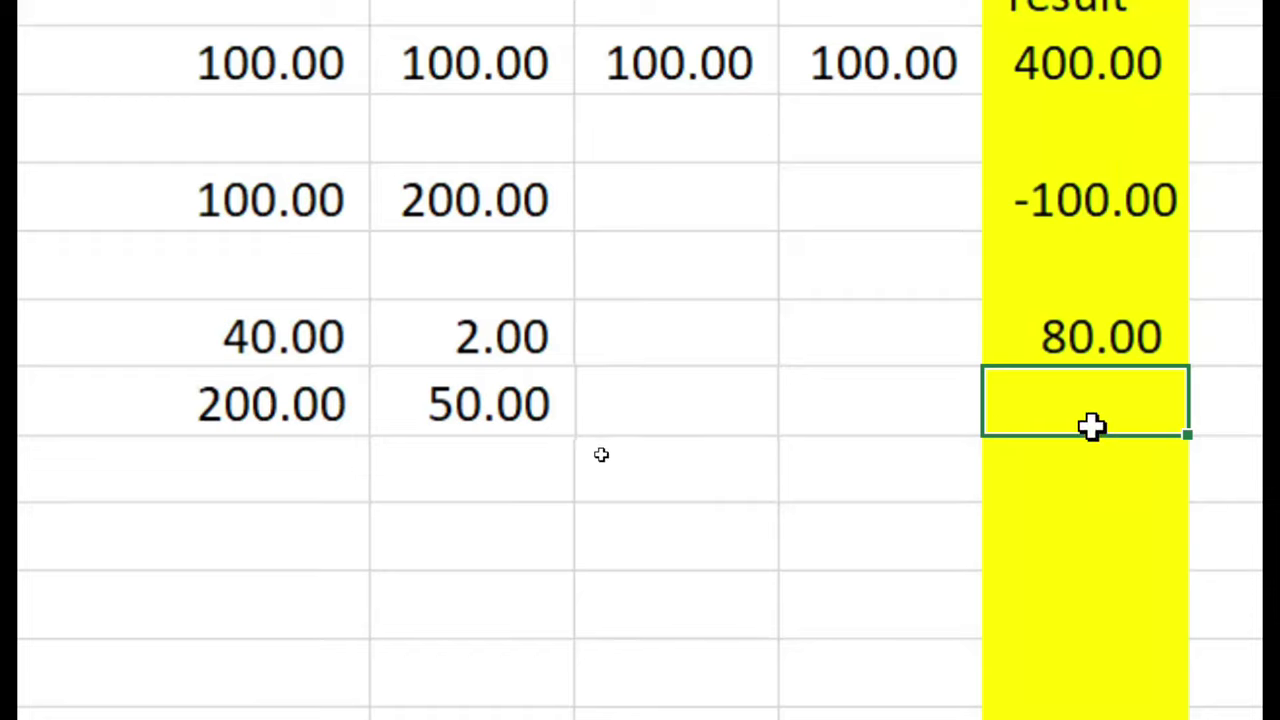
pyautogui.write('=')
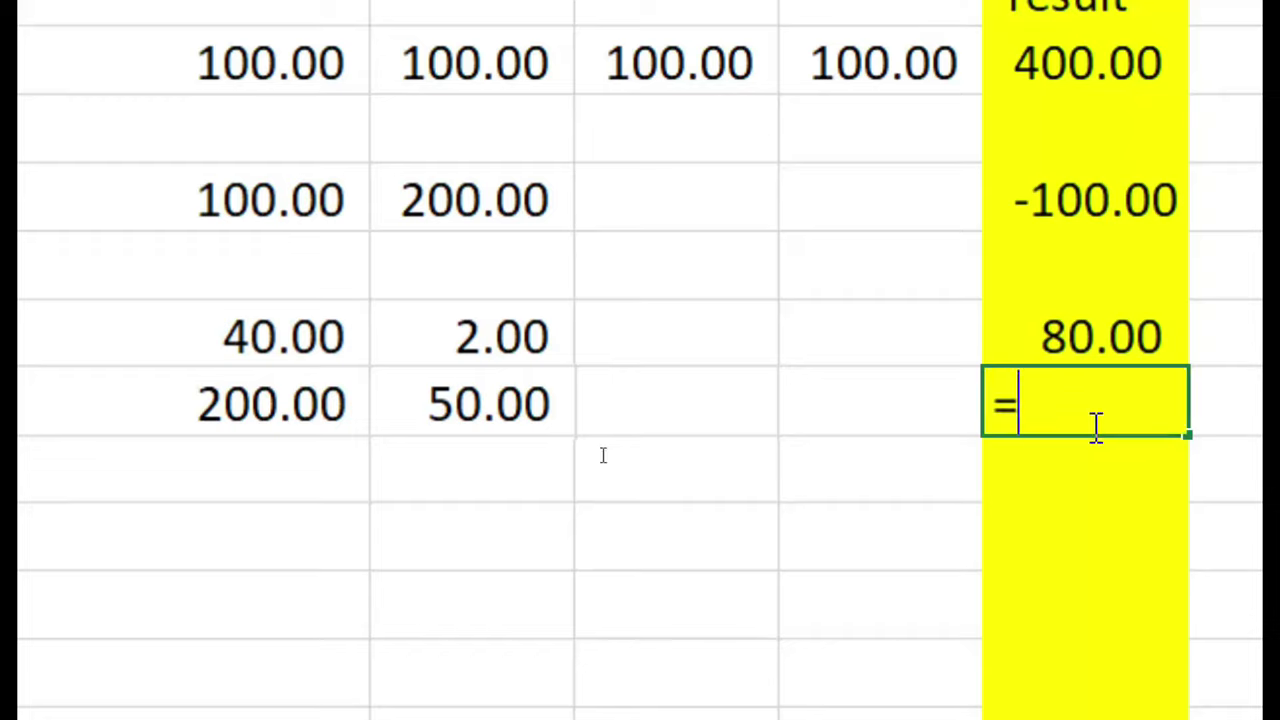
# Build =A7/B7 in E7
pyautogui.click(245, 397)
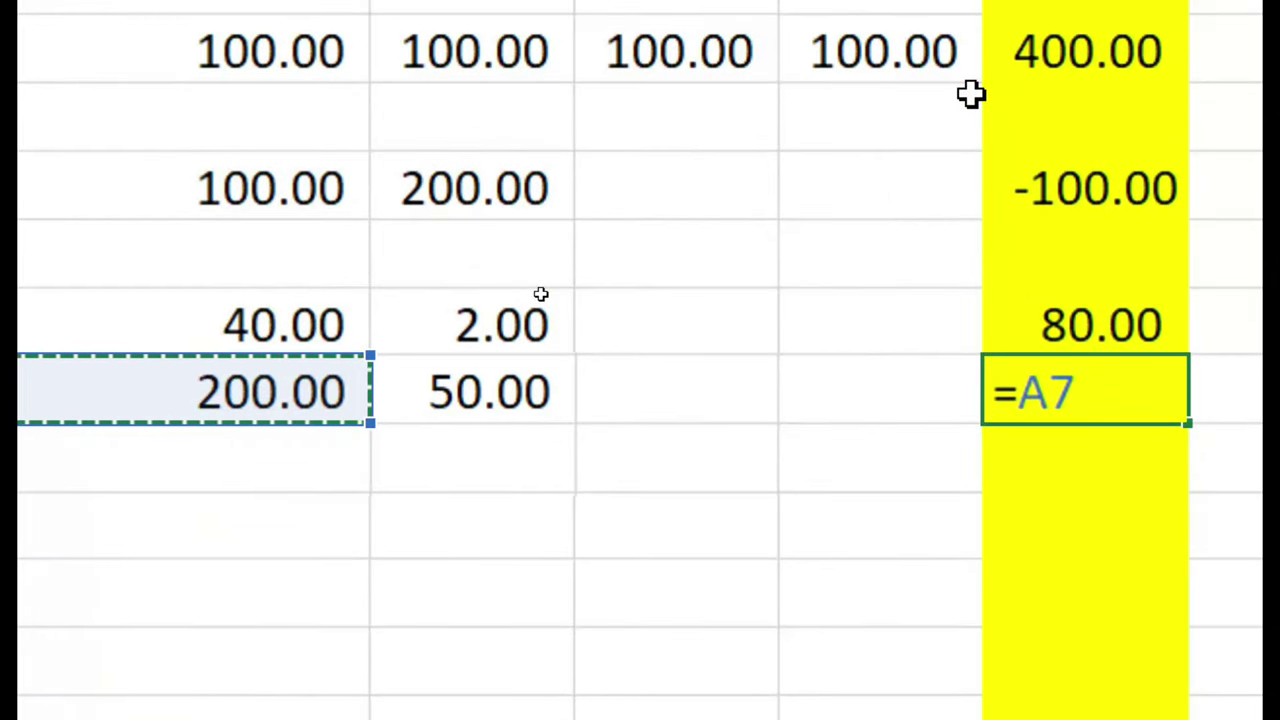
pyautogui.write('/')
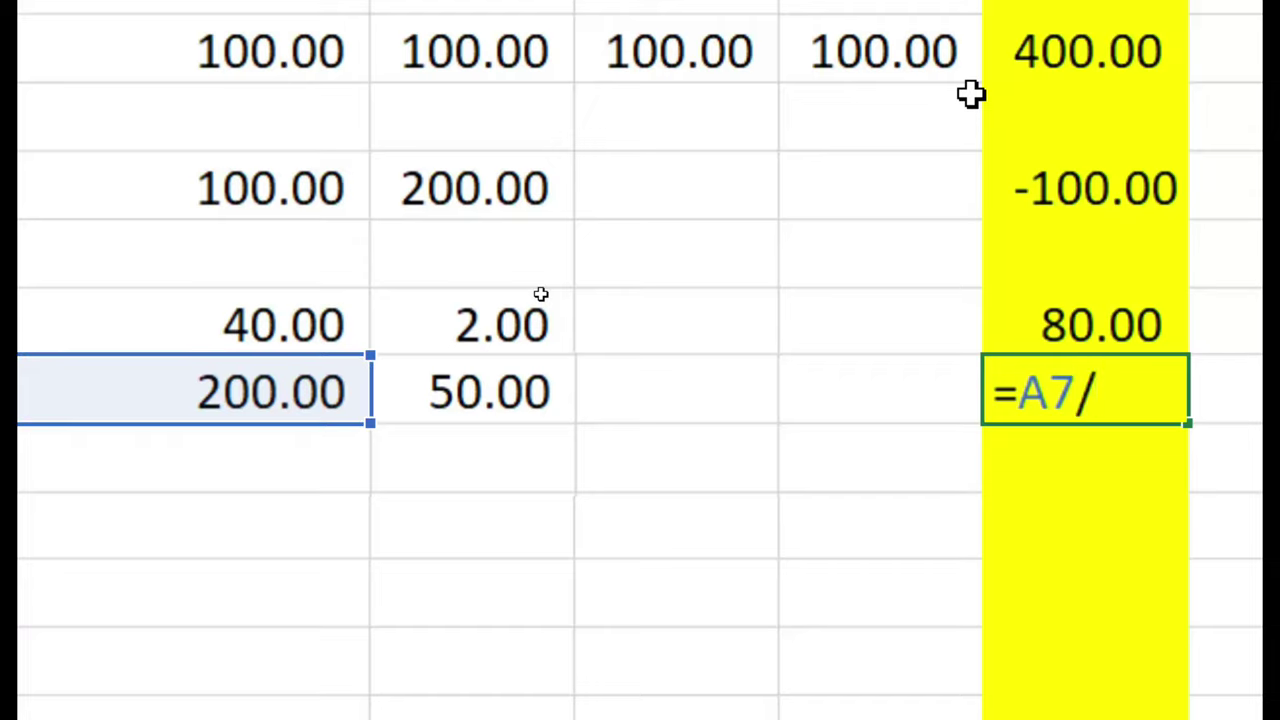
pyautogui.click(460, 393)
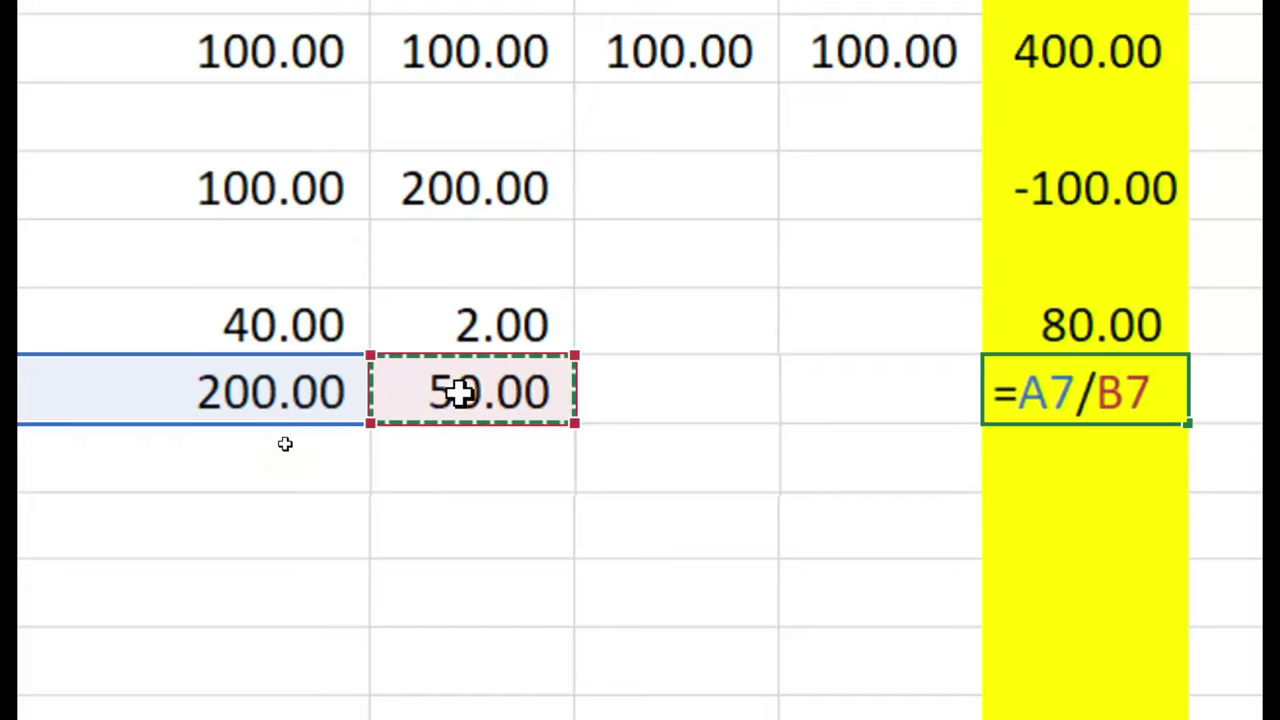
pyautogui.press('Return')
pyautogui.press('Up')
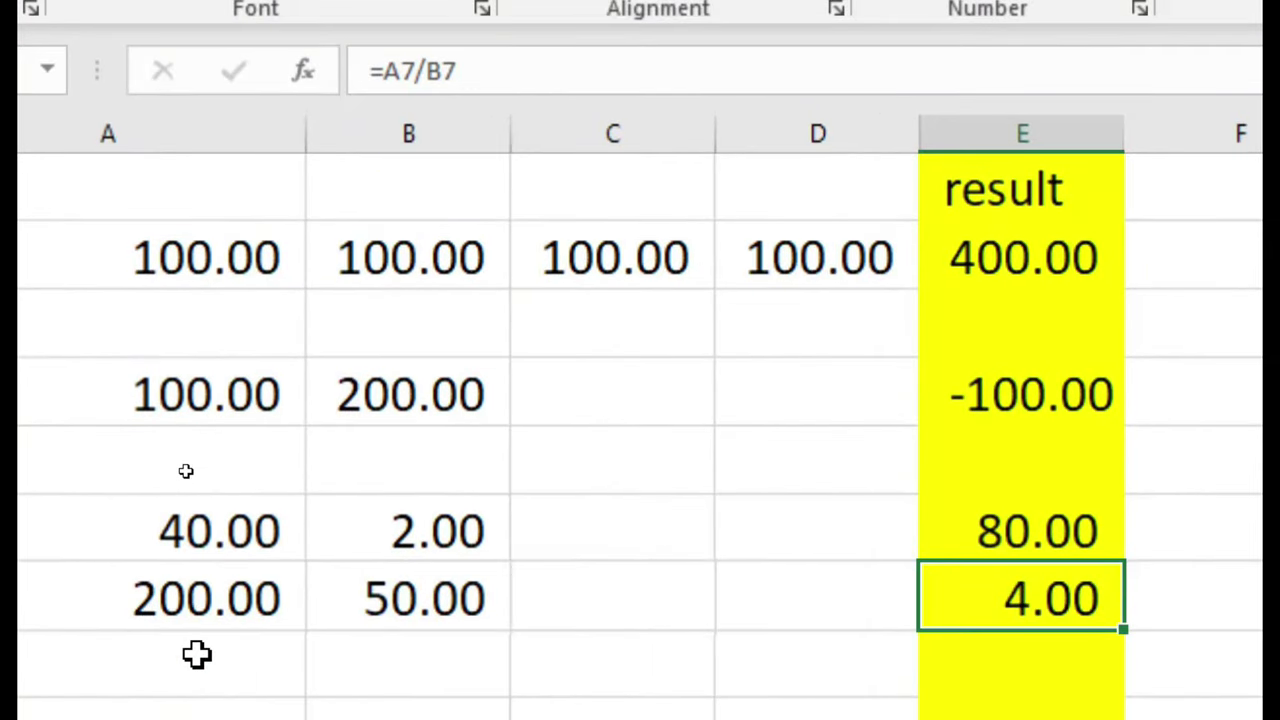
# Change A7 to 100
pyautogui.click(186, 597)
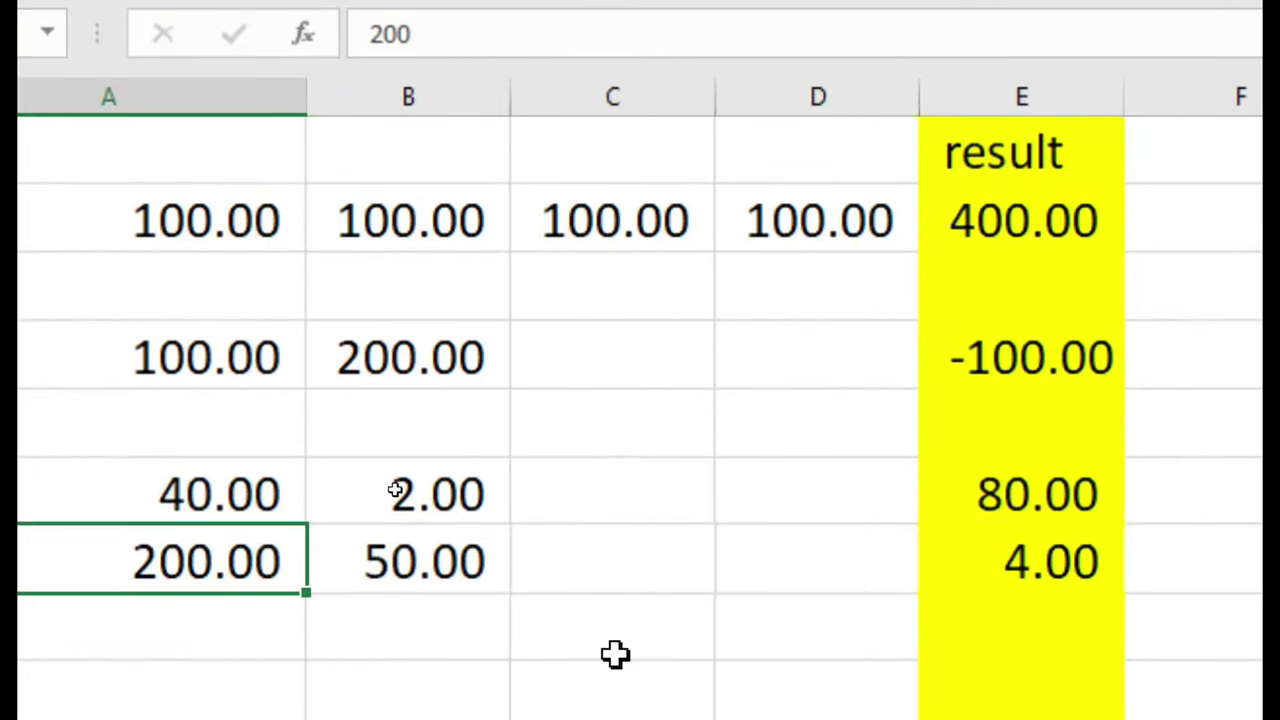
pyautogui.write('100')
pyautogui.press('Tab')
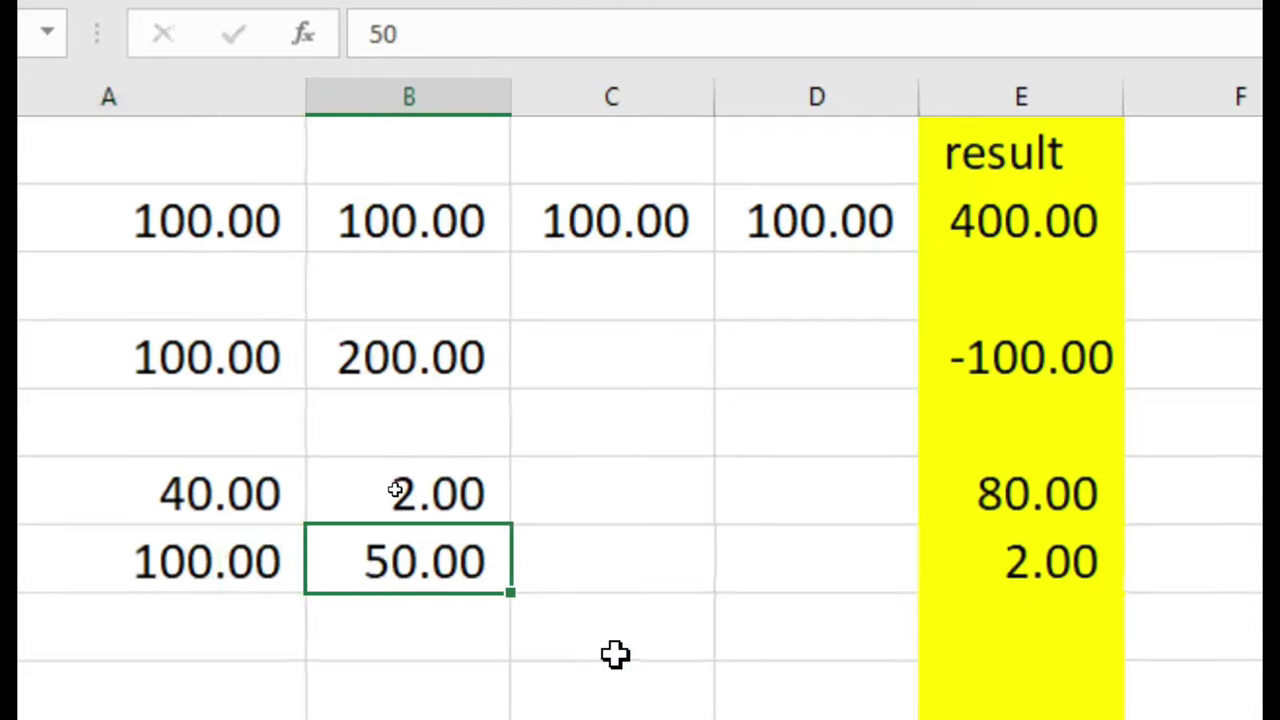
pyautogui.press('Tab')
pyautogui.press('Tab')
pyautogui.press('Tab')
pyautogui.press('Left')
pyautogui.press('Left')
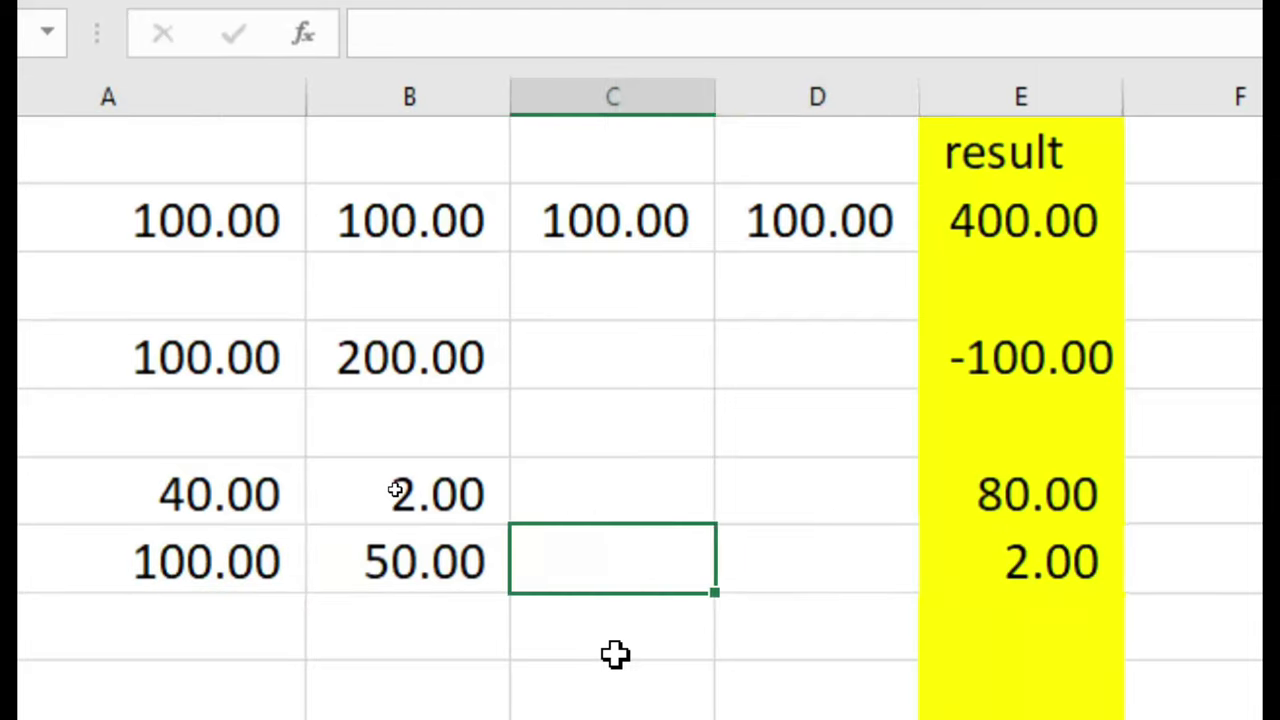
pyautogui.press('Left')
pyautogui.press('Right')
pyautogui.press('Right')
pyautogui.press('Right')
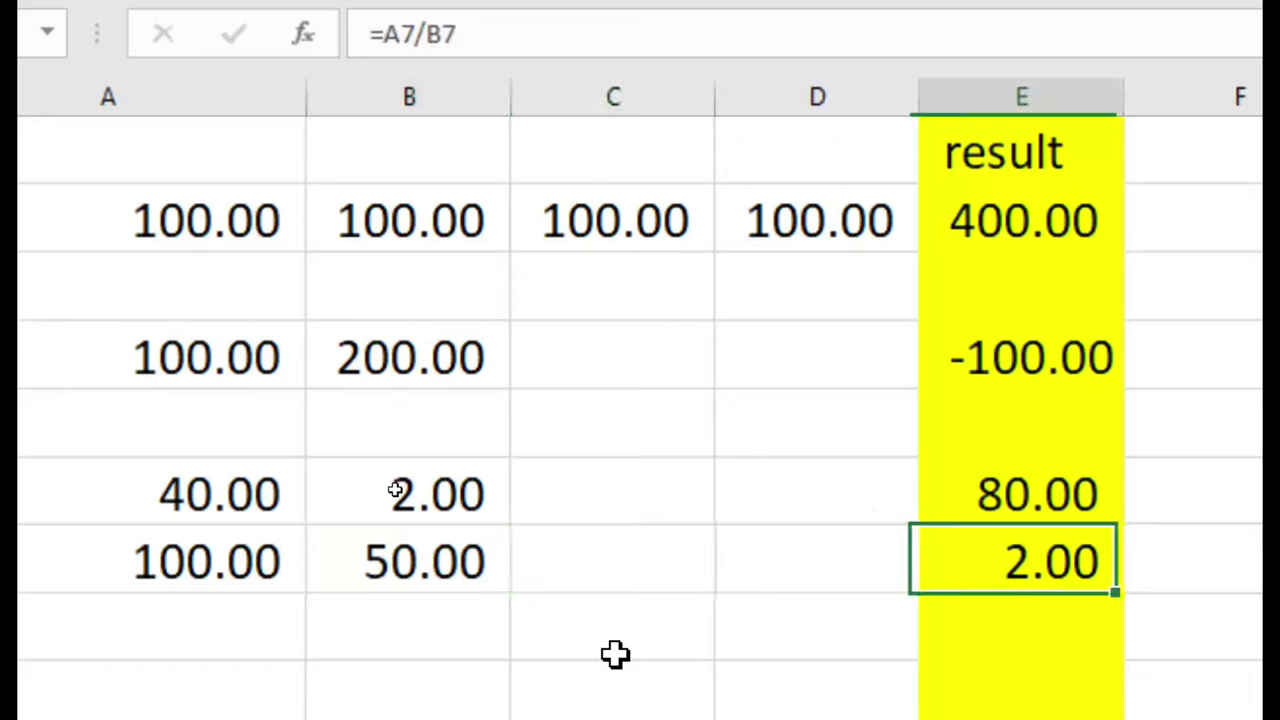
# Re-enter E7 as =B7/A7 to reverse the division
pyautogui.write('=')
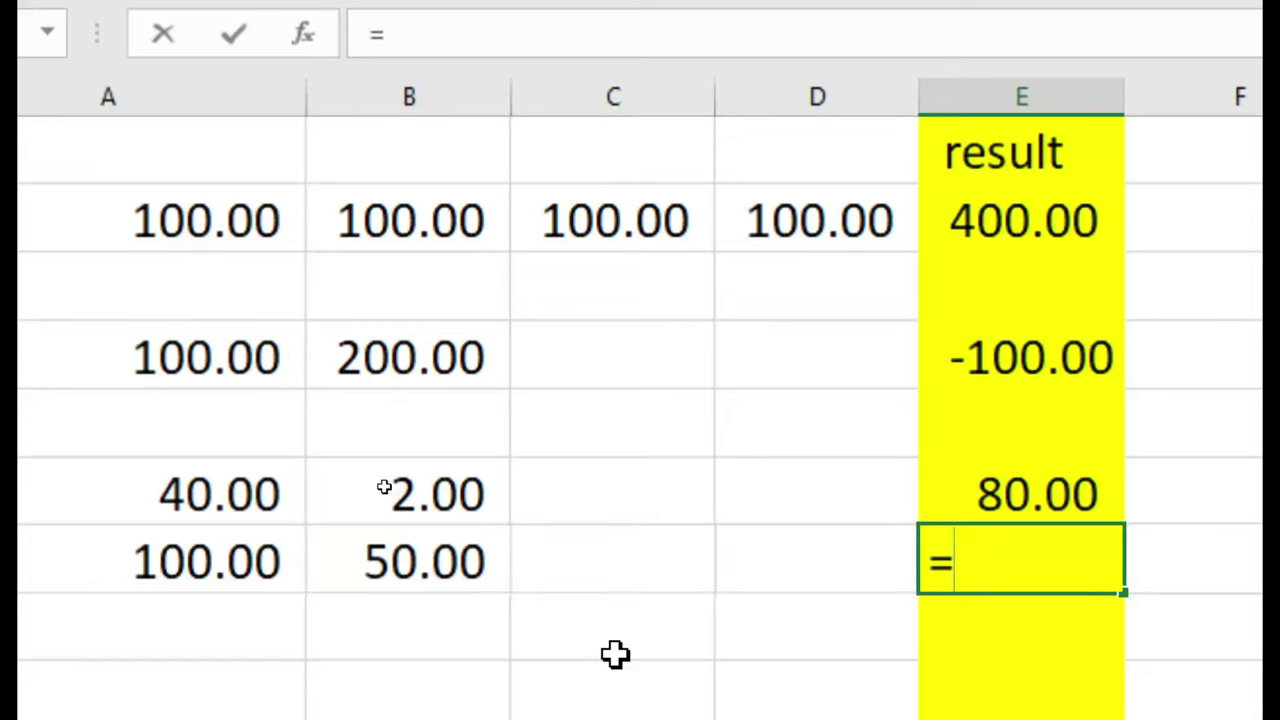
pyautogui.click(350, 562)
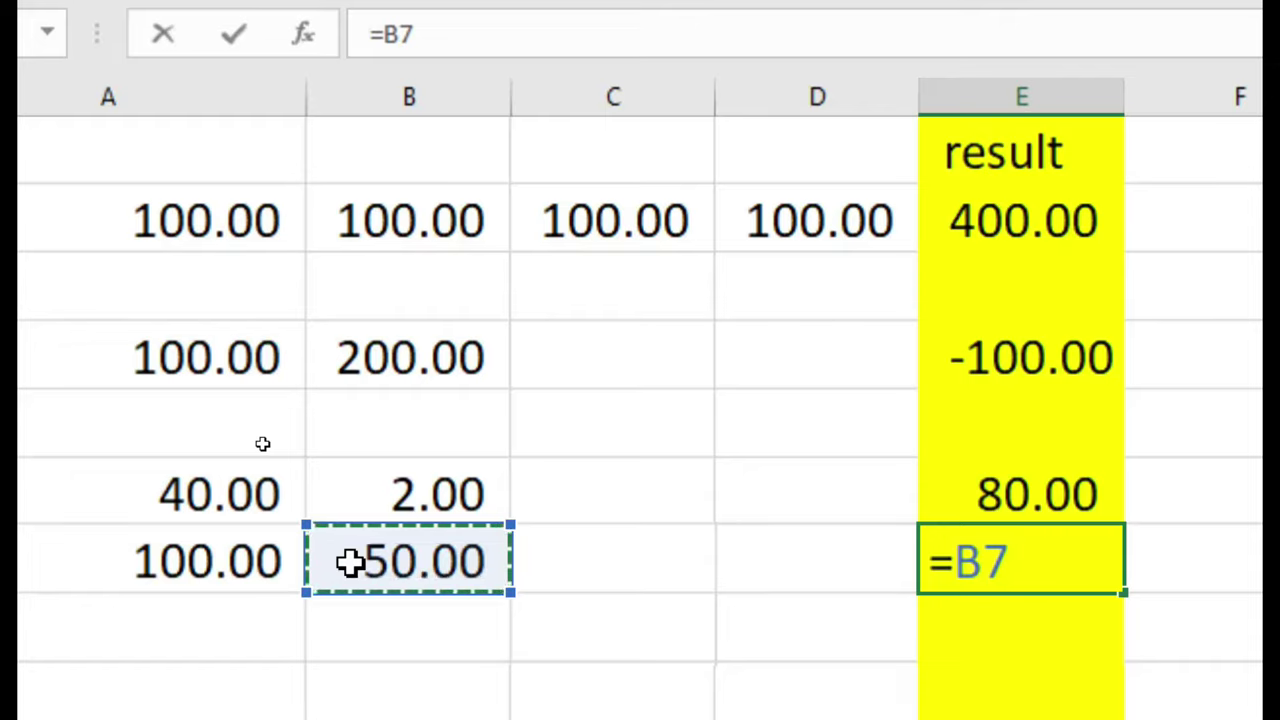
pyautogui.write('/')
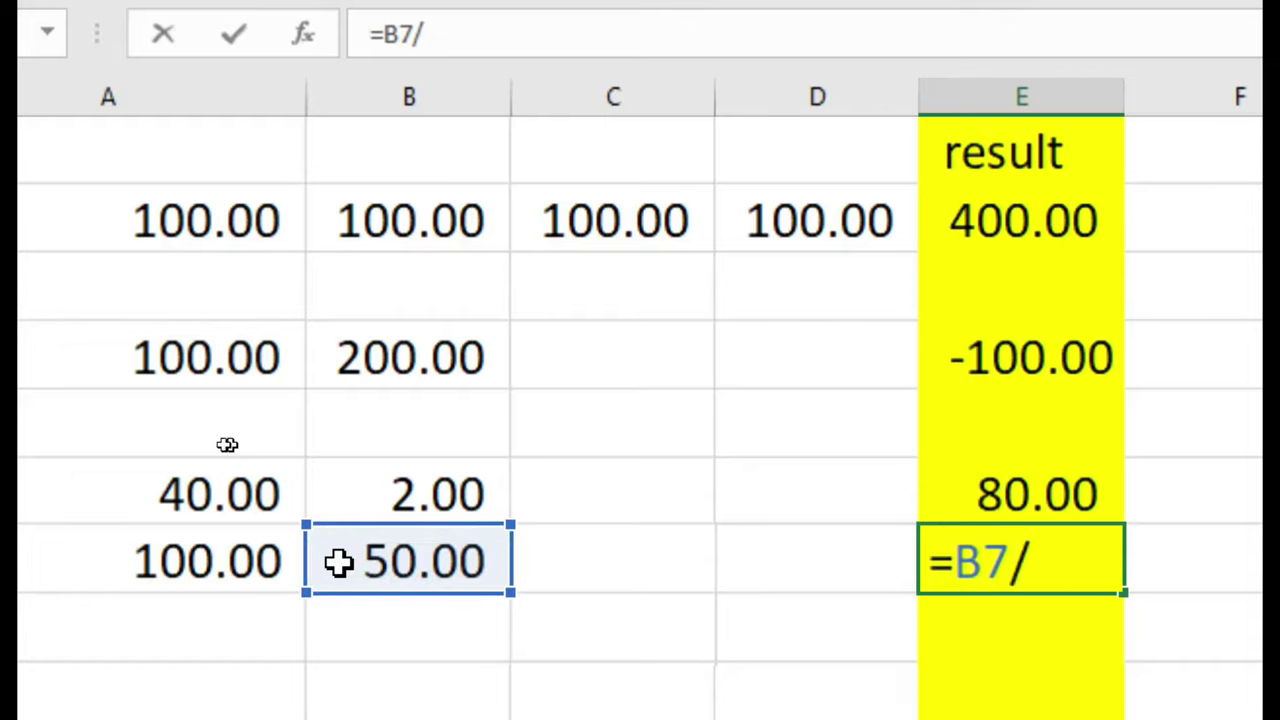
pyautogui.click(218, 563)
pyautogui.press('Return')
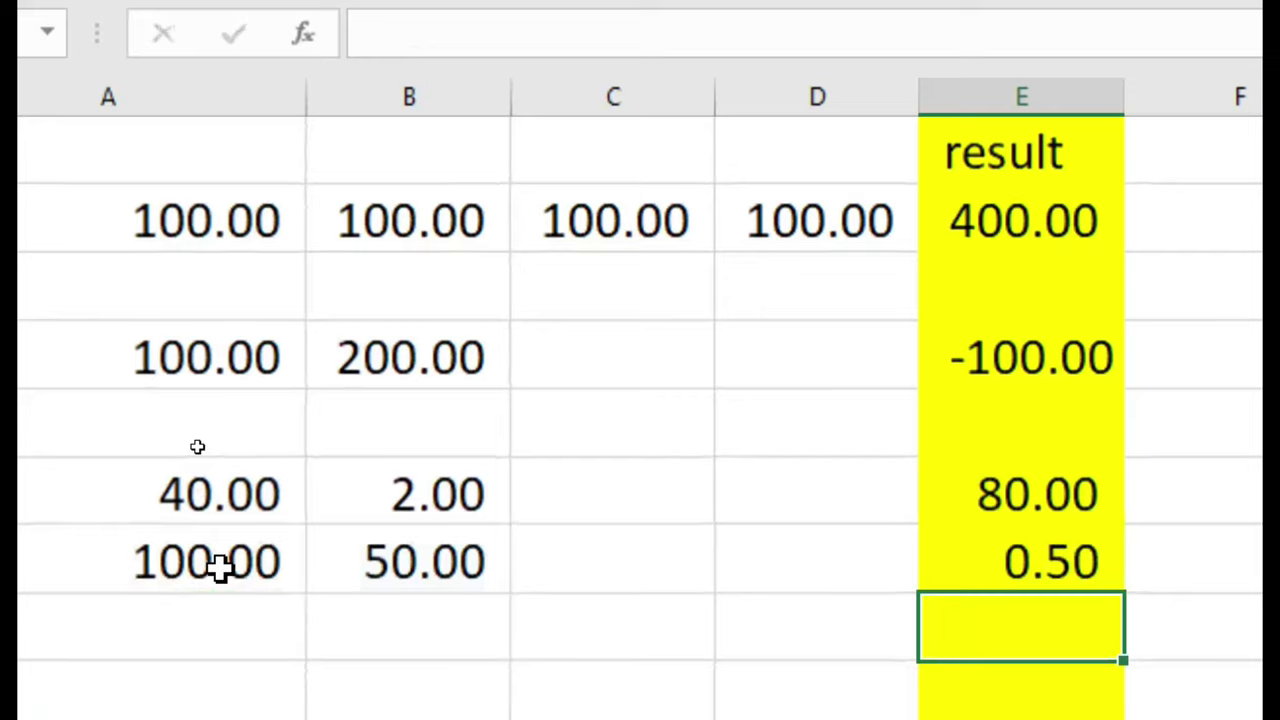
pyautogui.press('Up')
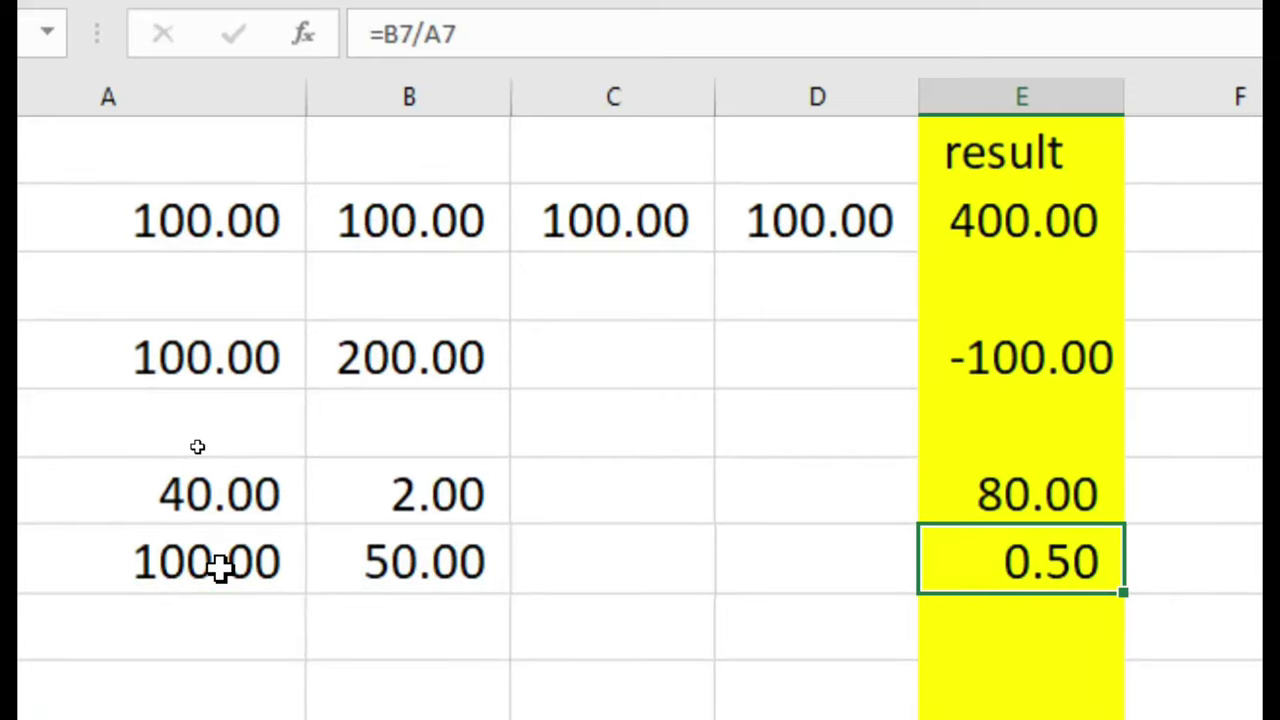
# Change B7 to 2, then to 300, so E7 shows 3.00
pyautogui.press('Left')
pyautogui.press('Left')
pyautogui.press('Left')
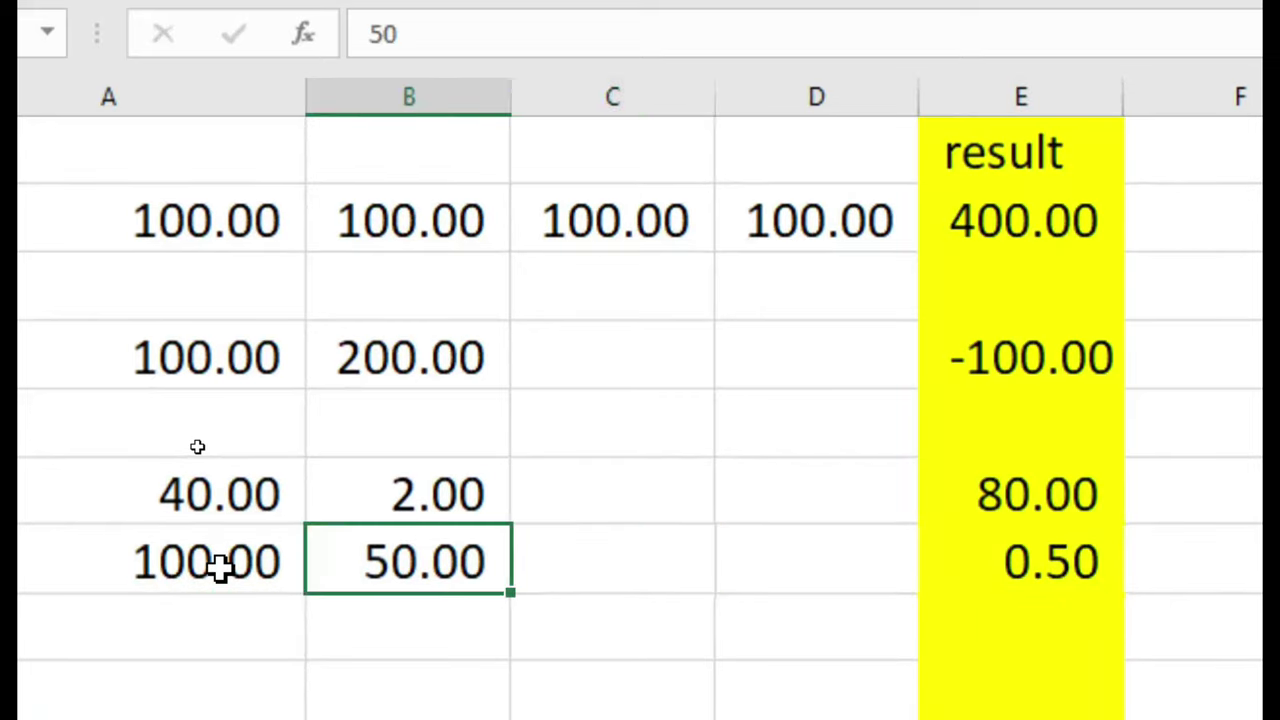
pyautogui.write('2')
pyautogui.press('Tab')
pyautogui.press('Left')
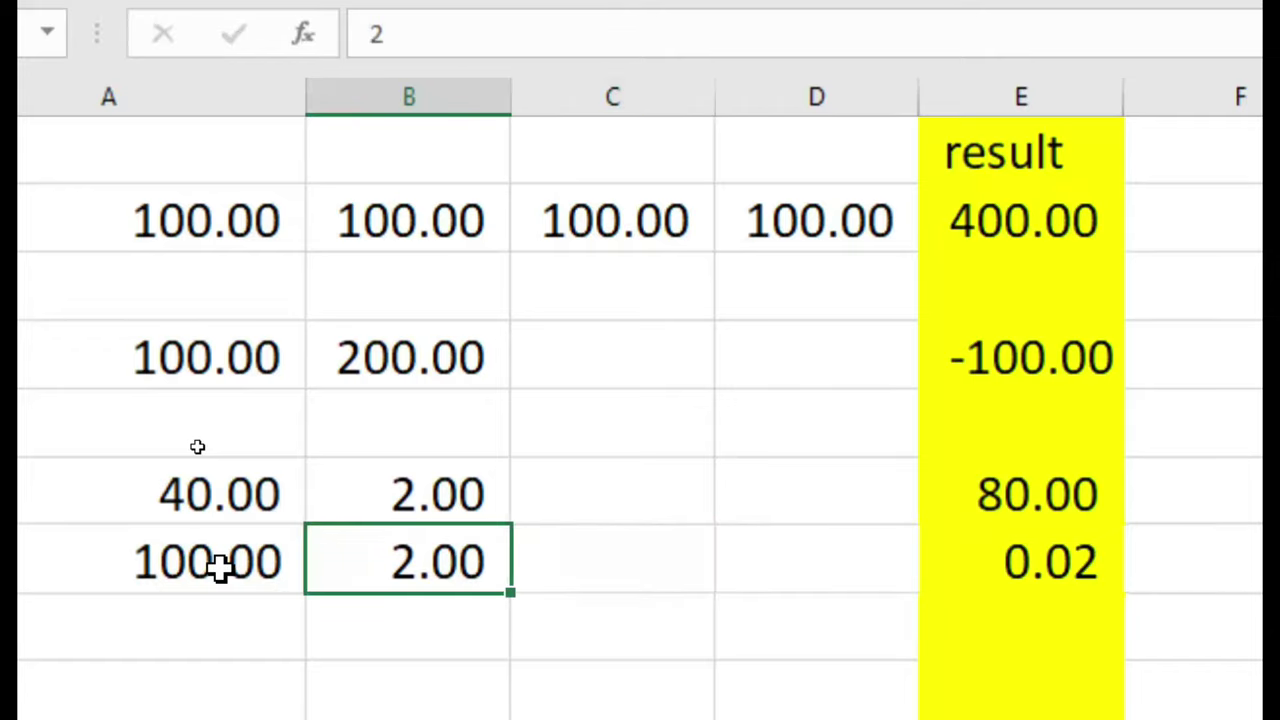
pyautogui.write('300')
pyautogui.press('Tab')
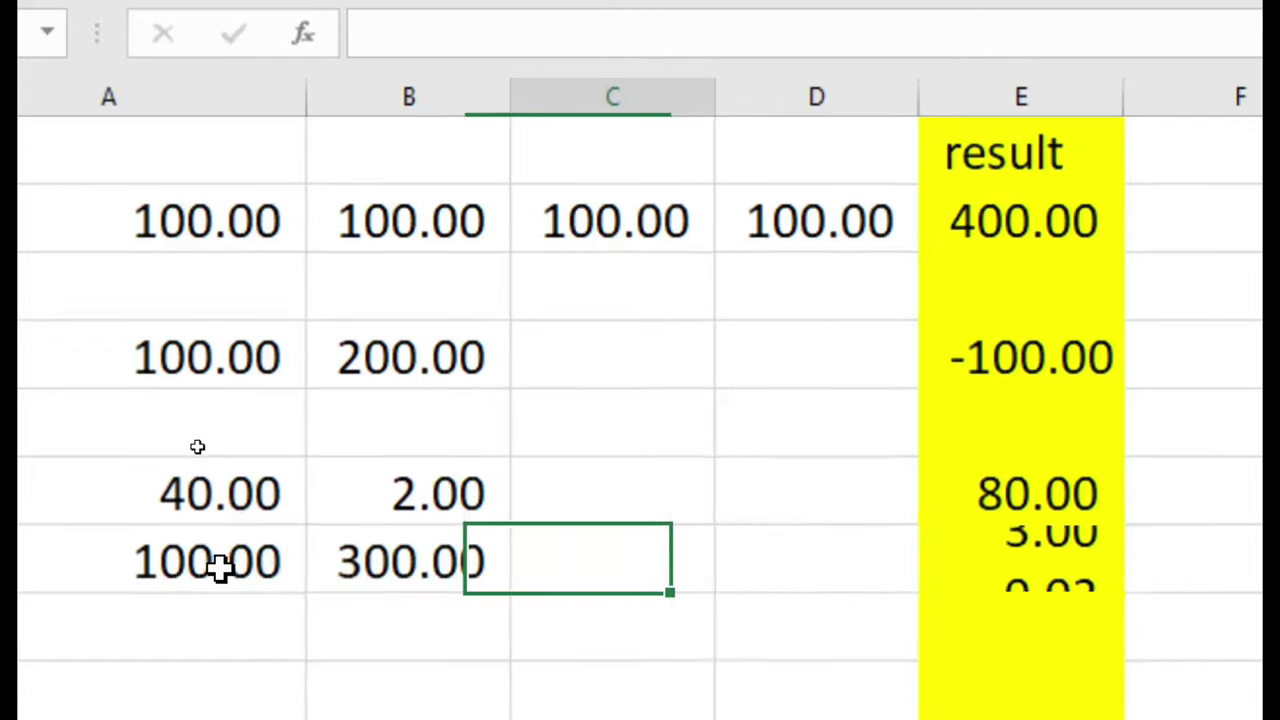
pyautogui.press('Tab')
pyautogui.press('Tab')
pyautogui.press('Left')
pyautogui.press('Left')
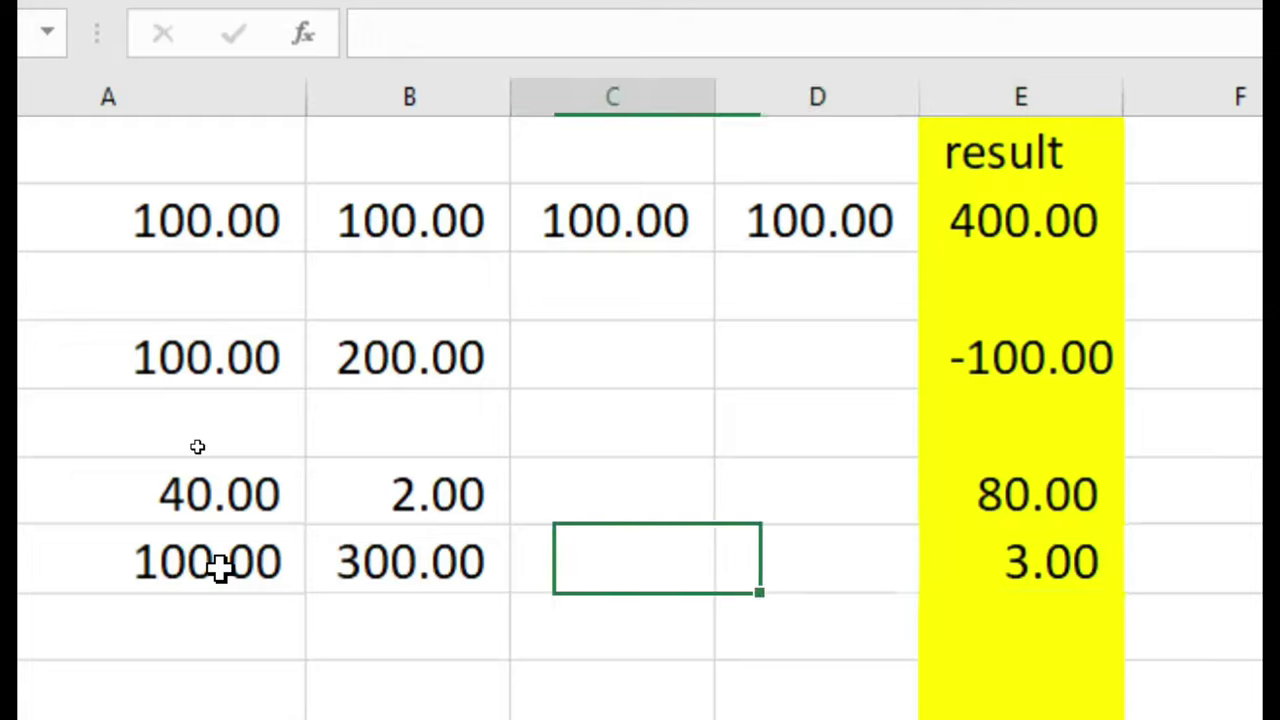
pyautogui.press('Left')
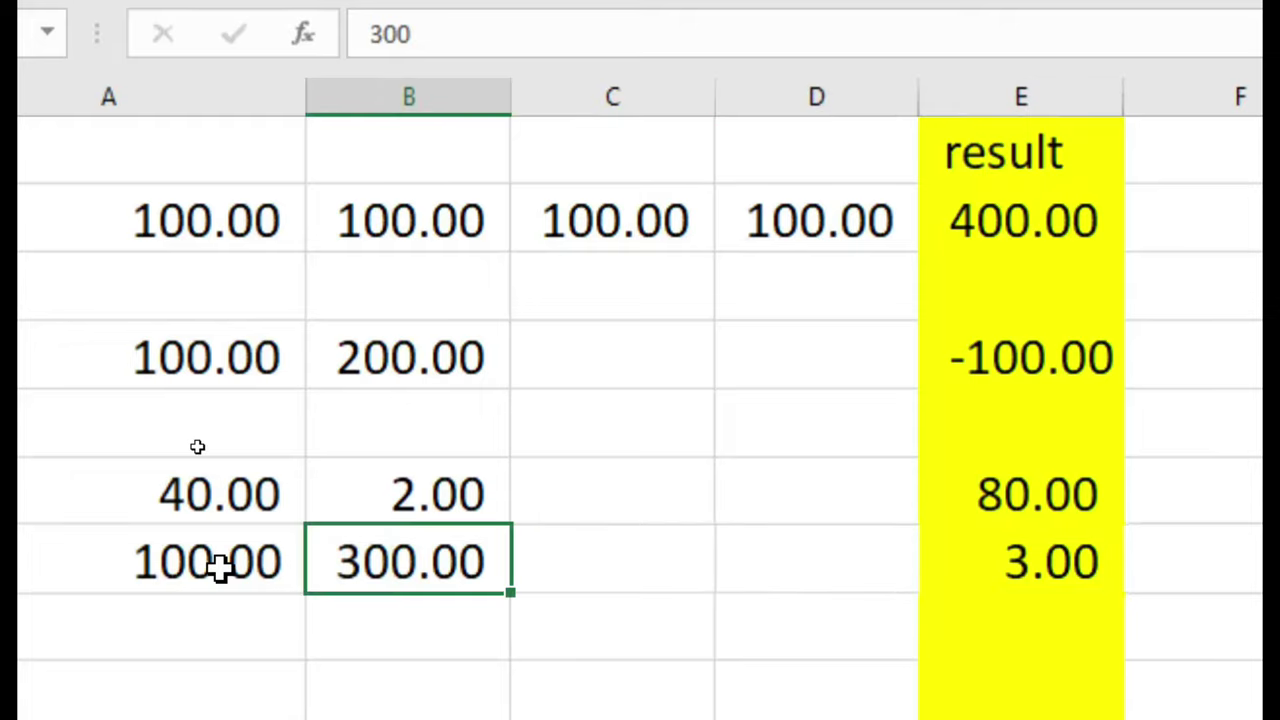
pyautogui.press('Left')
pyautogui.press('Tab')
pyautogui.press('Tab')
pyautogui.press('Tab')
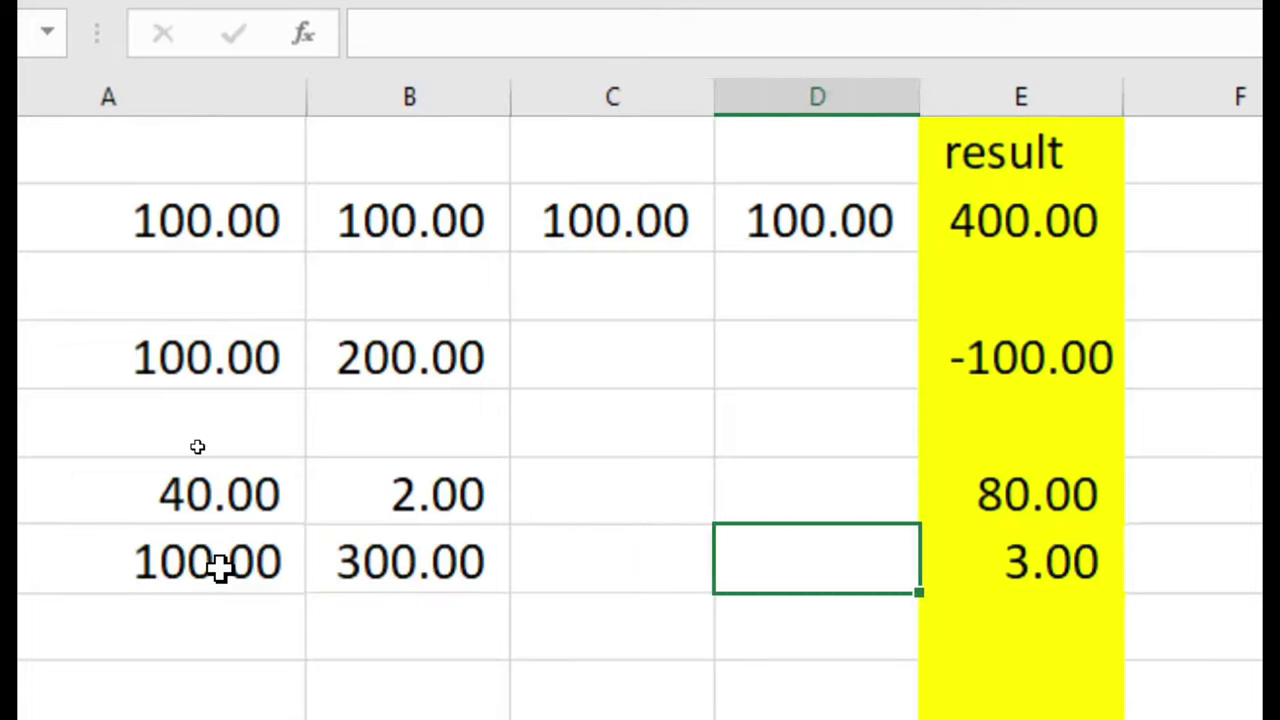
pyautogui.press('Tab')
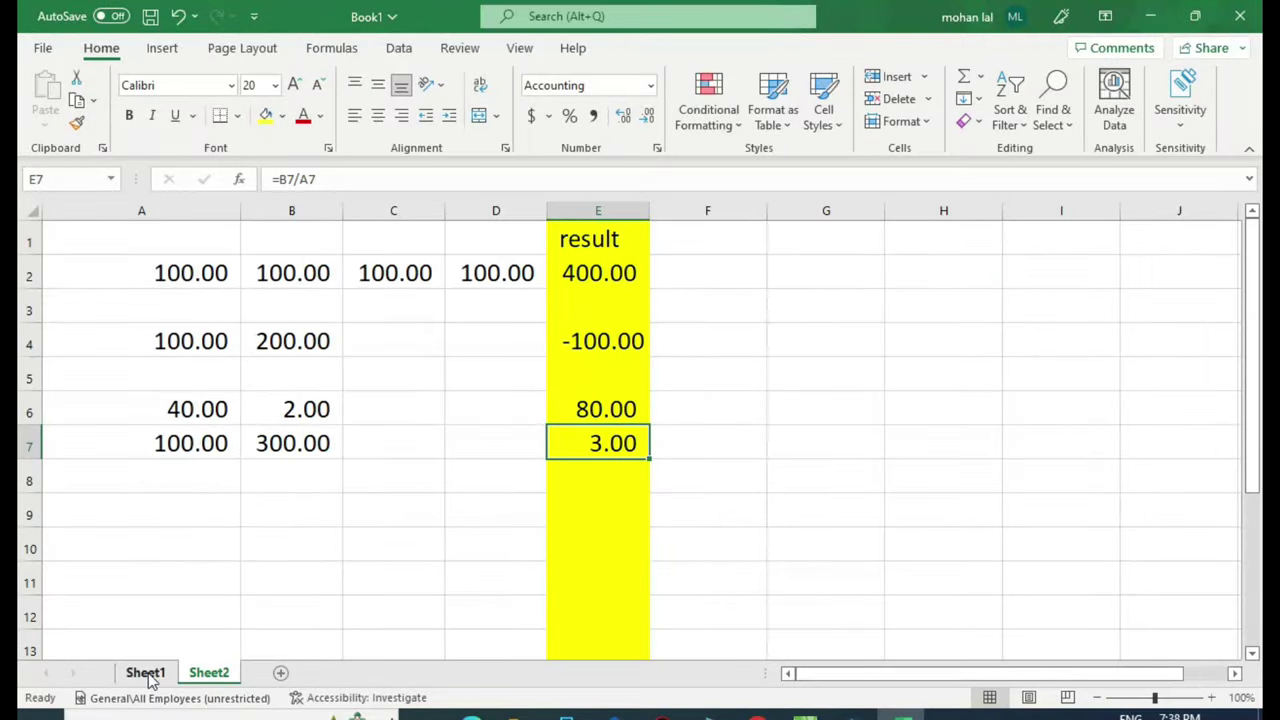
# On Sheet1, inspect the percentage row's 100.00 base, 18.00 rate and 18.00 result
pyautogui.click(145, 673)
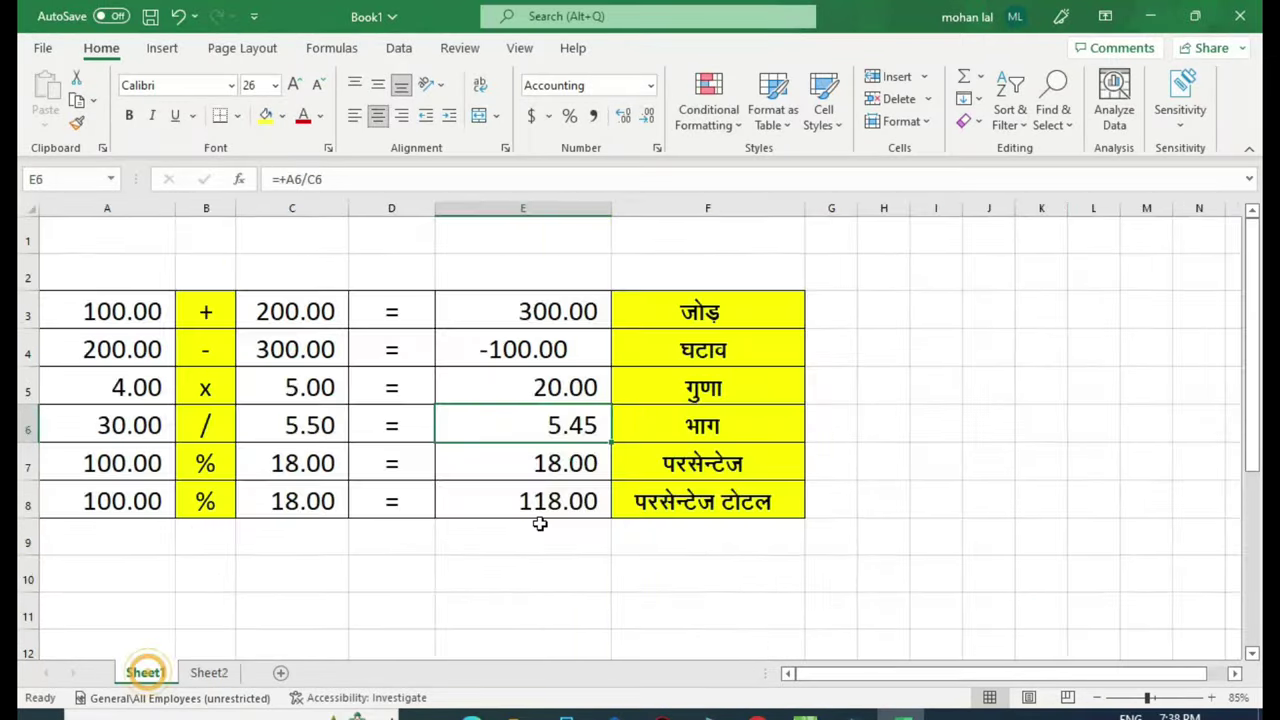
pyautogui.click(738, 473)
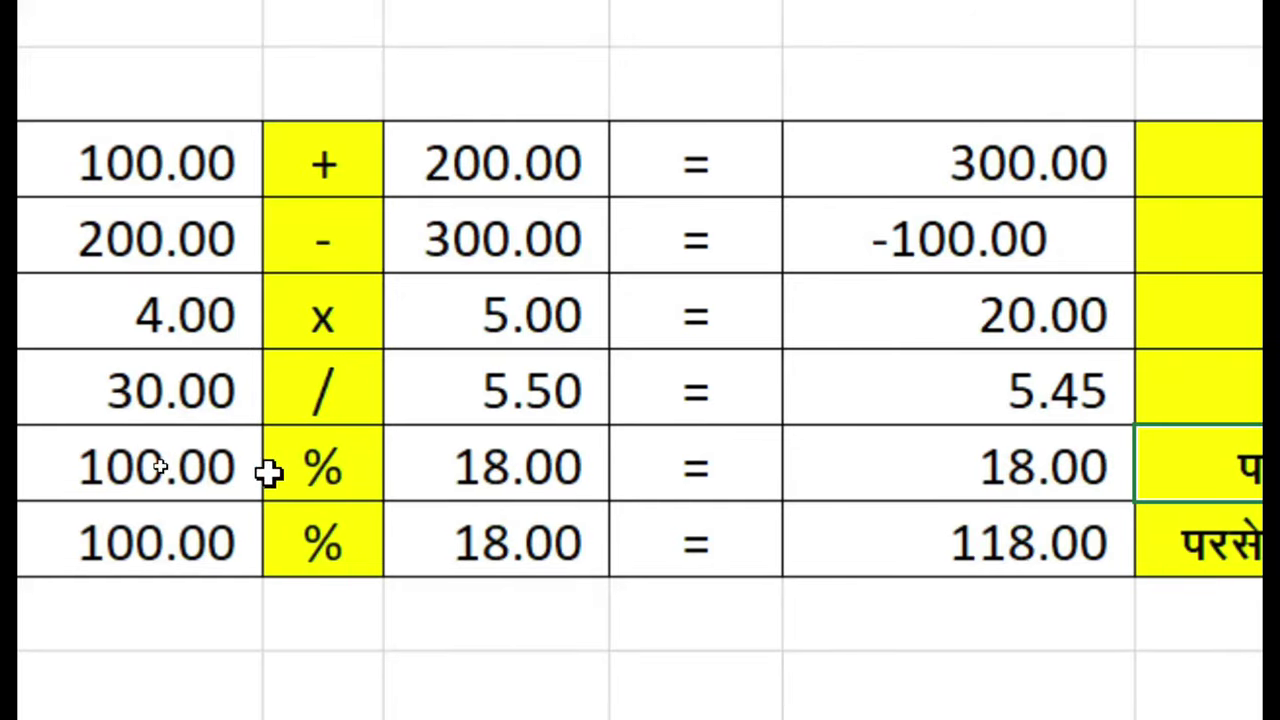
pyautogui.click(175, 470)
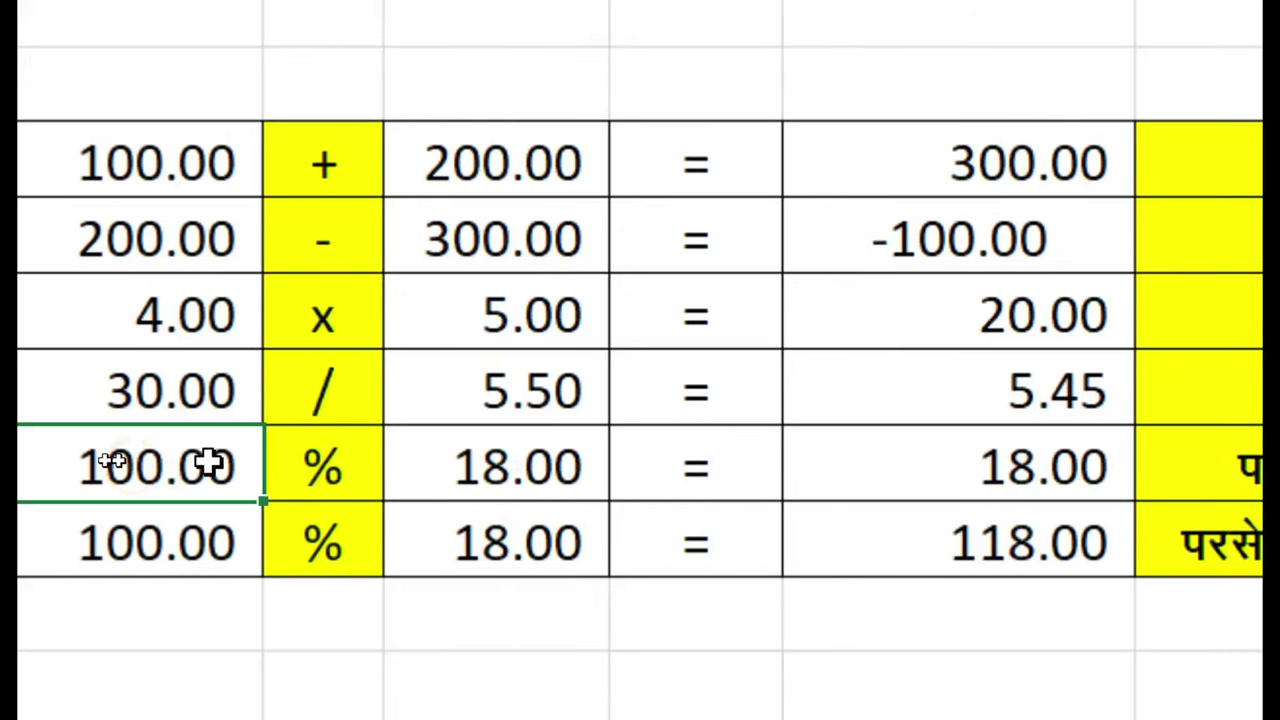
pyautogui.click(615, 445)
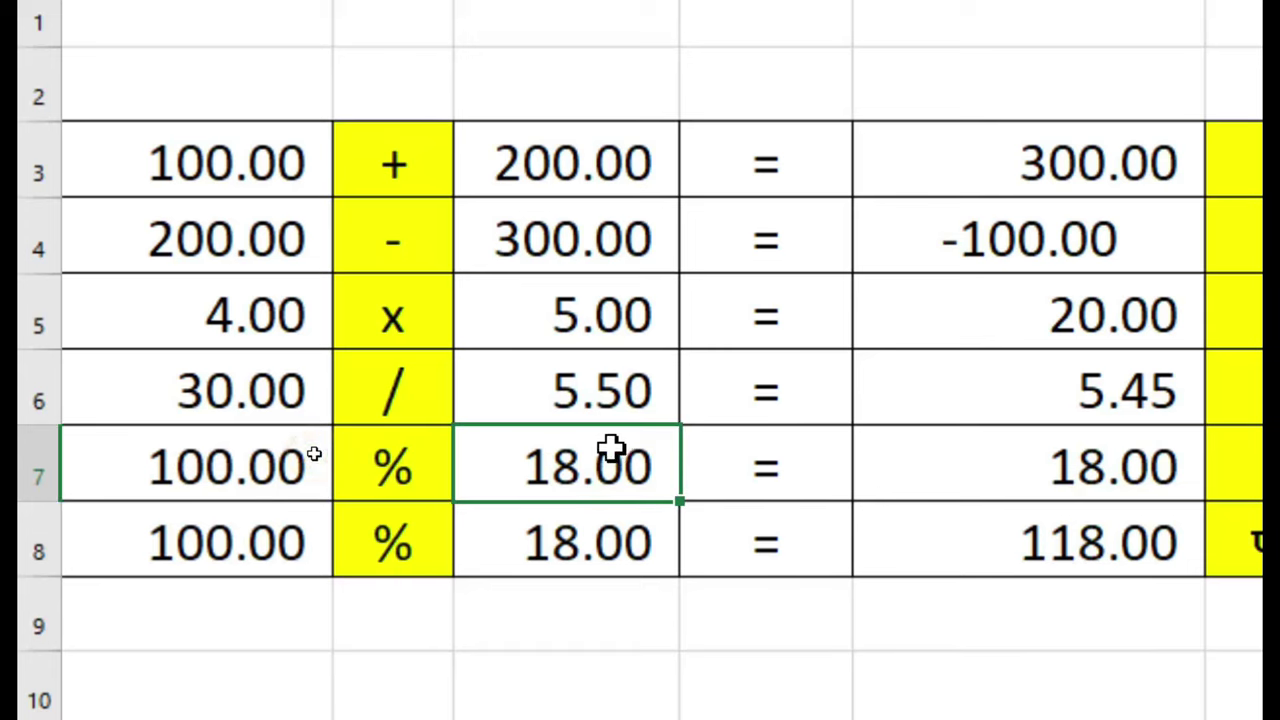
pyautogui.click(1042, 462)
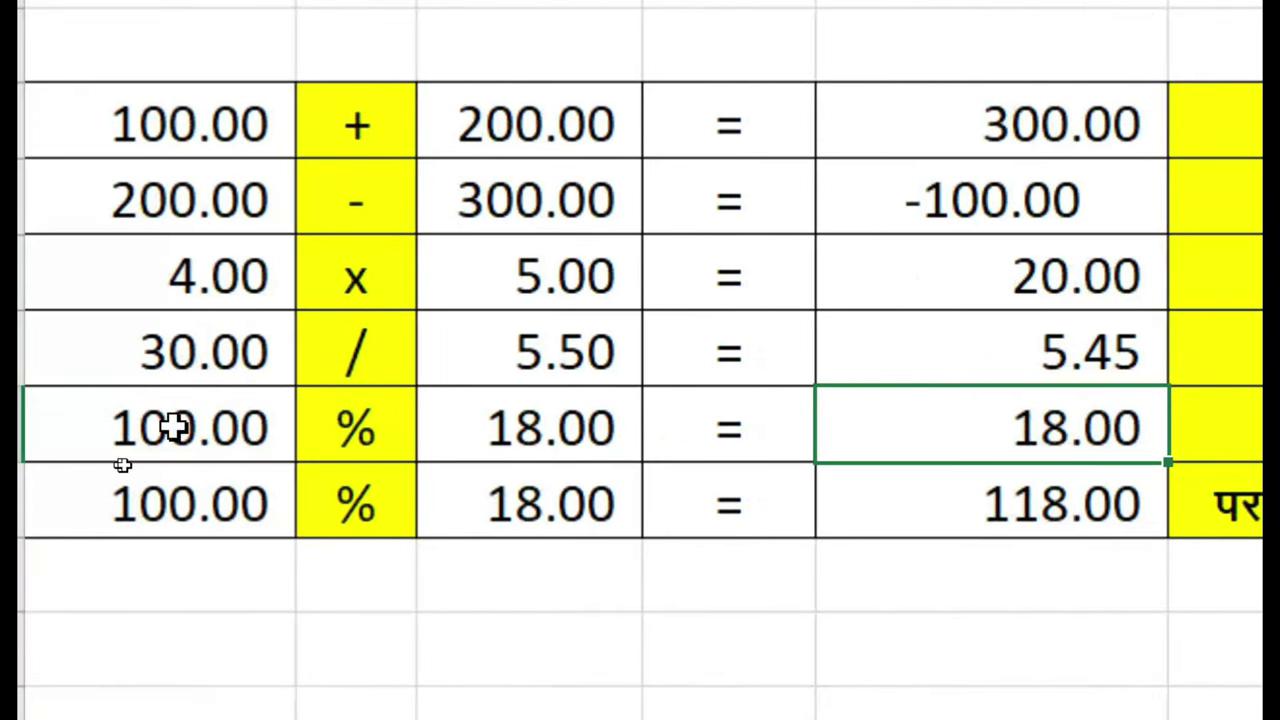
# Change the percentage row's base amount to 200, making the result 36.00
pyautogui.click(172, 428)
pyautogui.write('200')
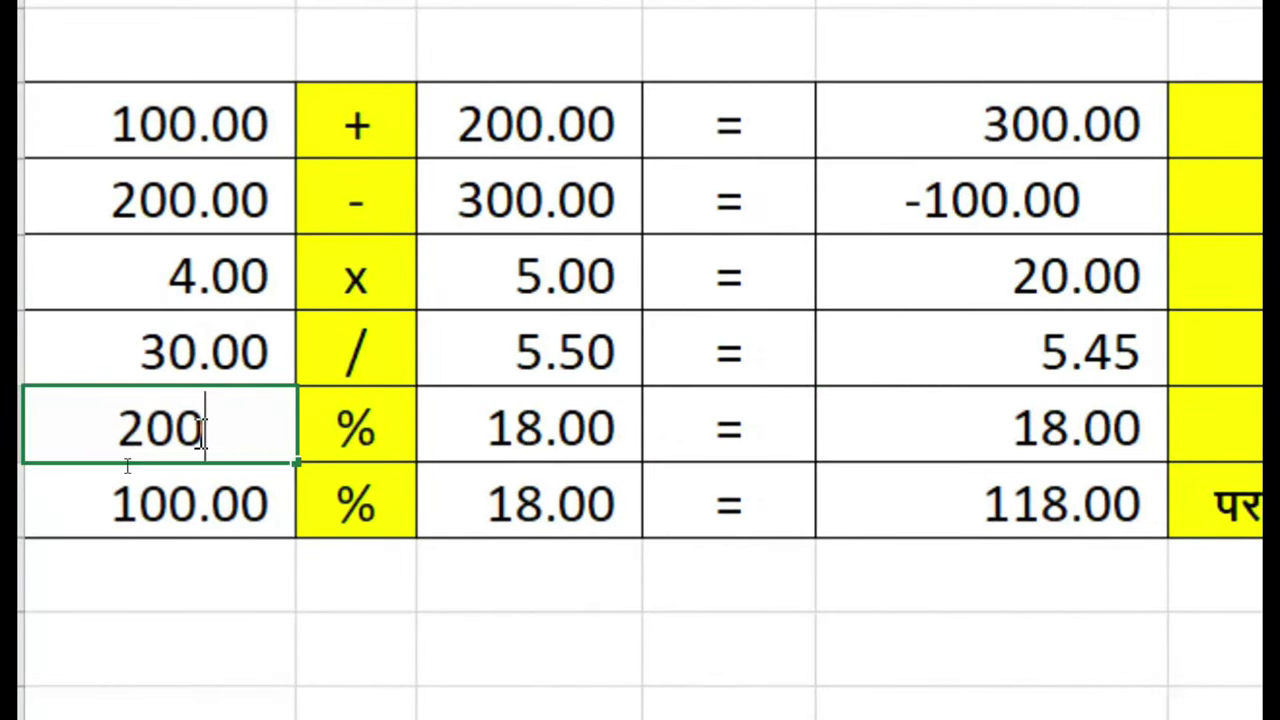
pyautogui.press('Return')
pyautogui.press('Up')
pyautogui.press('Right')
pyautogui.press('Right')
pyautogui.press('Right')
pyautogui.press('Right')
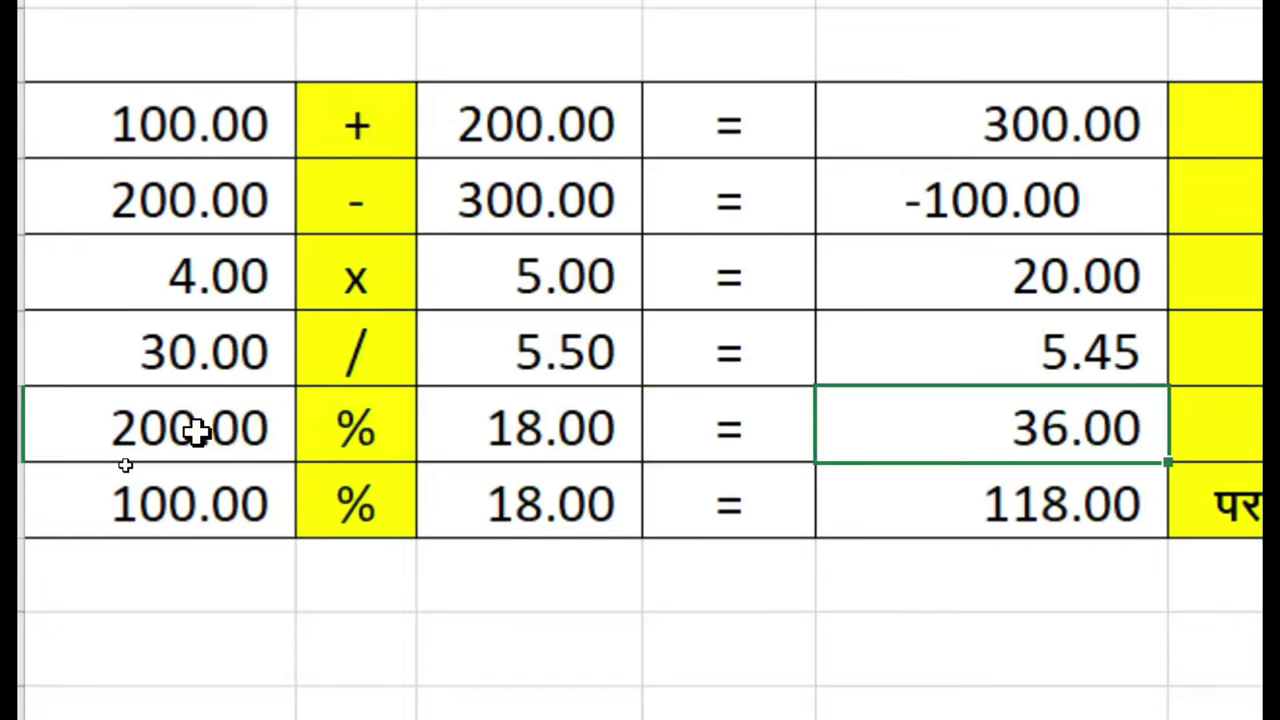
pyautogui.press('Left')
pyautogui.press('Left')
pyautogui.press('Left')
# Set the rate to 20 so the percentage result becomes 40.00
pyautogui.press('Right')
pyautogui.write('2')
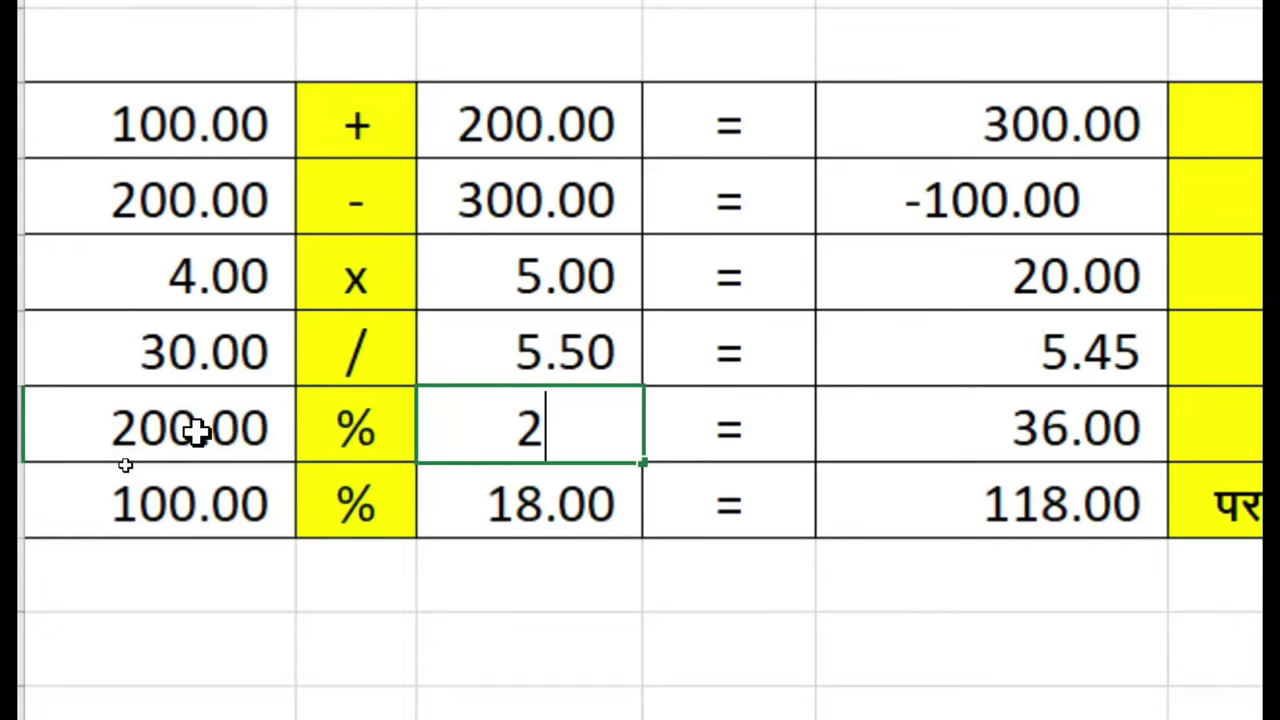
pyautogui.write('0')
pyautogui.press('Return')
pyautogui.press('Up')
pyautogui.press('Right')
pyautogui.press('Right')
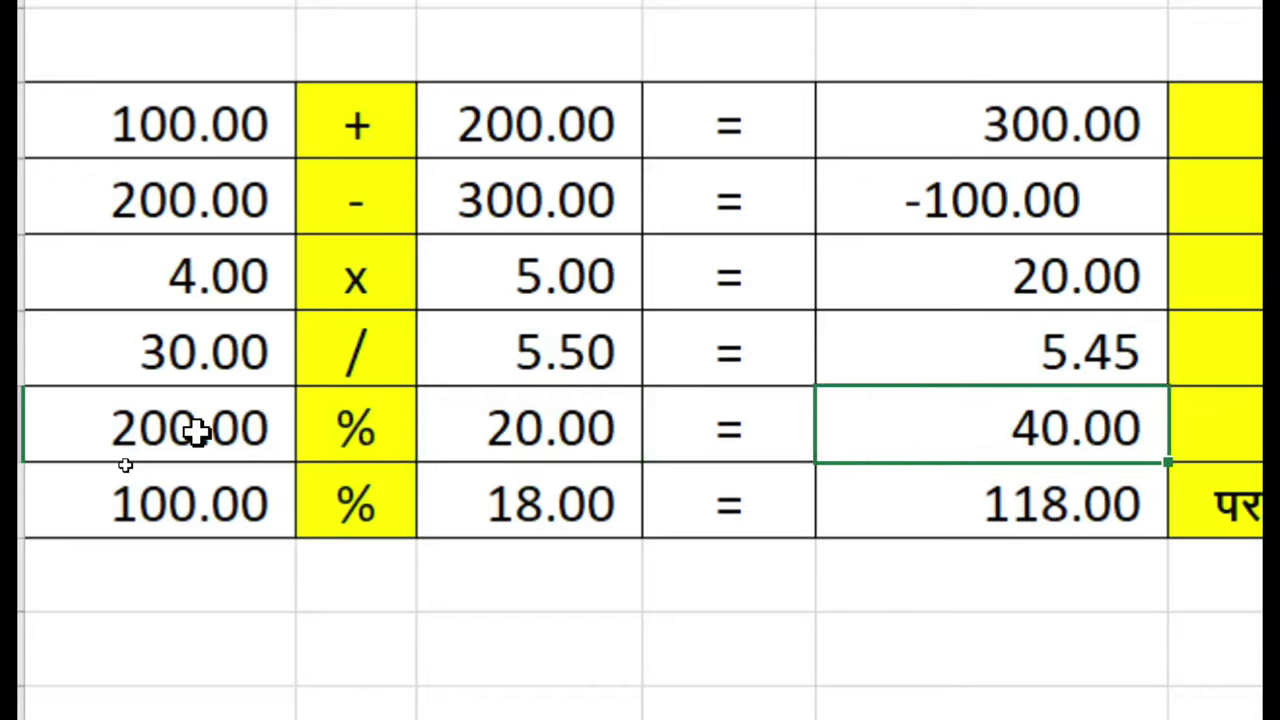
pyautogui.press('Left')
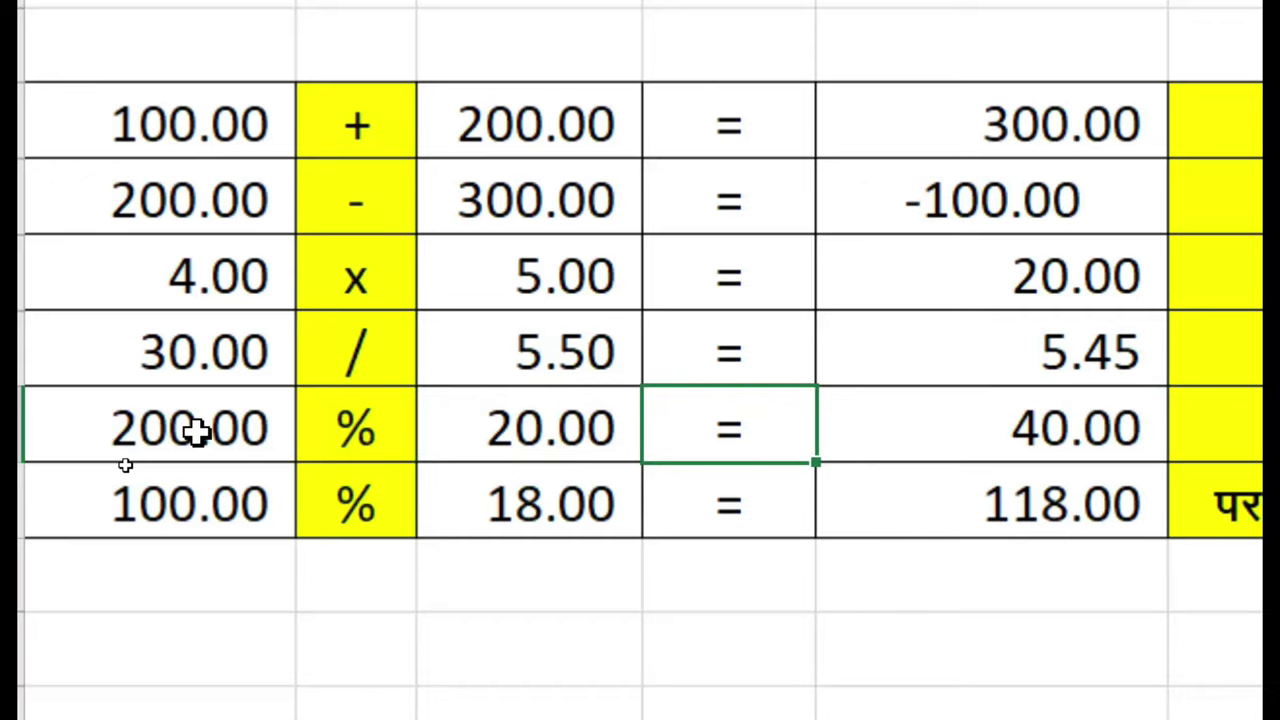
pyautogui.press('Right')
pyautogui.press('Right')
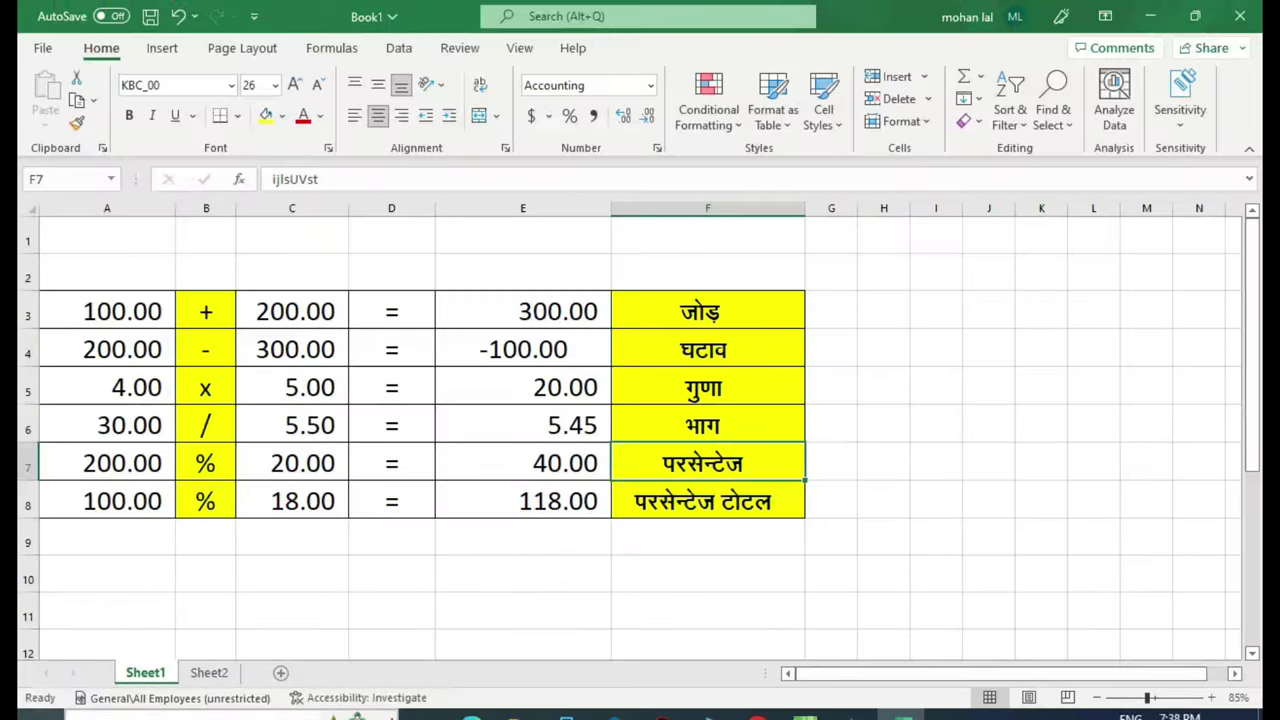
# On Sheet2, enter 500 in A8 and 30 in B8, then begin a formula in E8
pyautogui.click(209, 672)
pyautogui.click(175, 471)
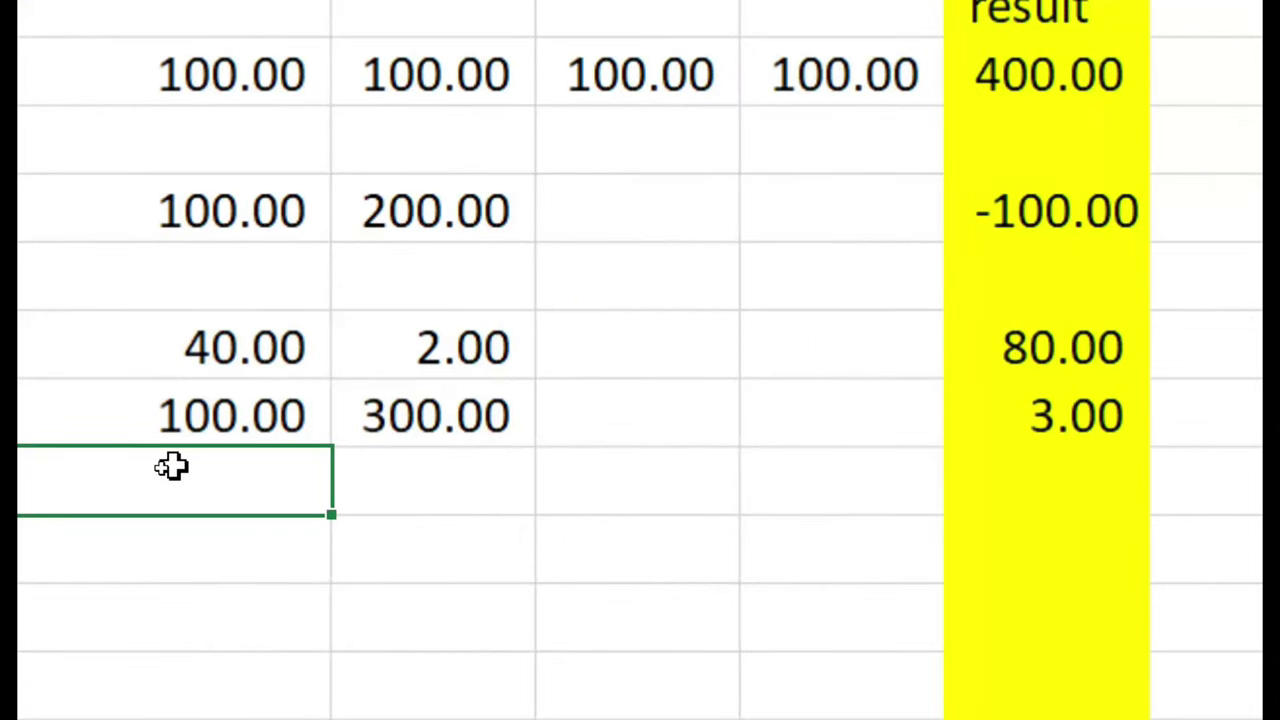
pyautogui.doubleClick(171, 467)
pyautogui.press('Tab')
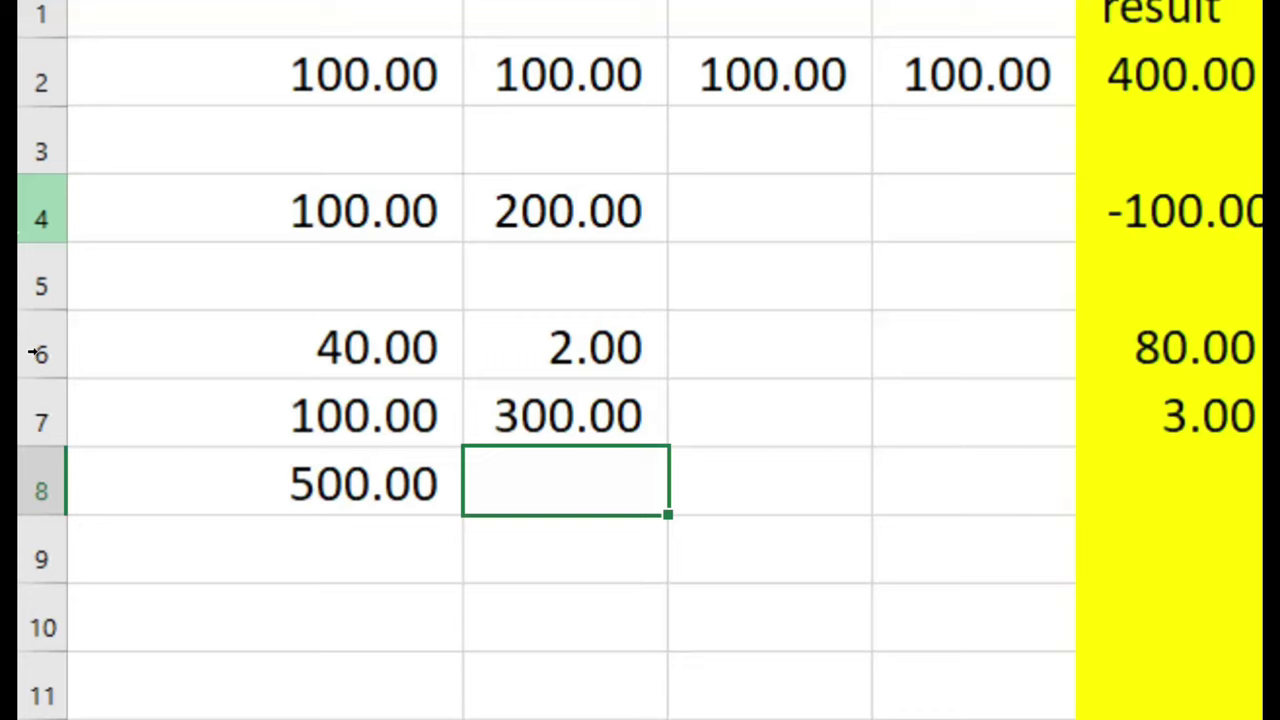
pyautogui.write('30')
pyautogui.press('Return')
pyautogui.press('Up')
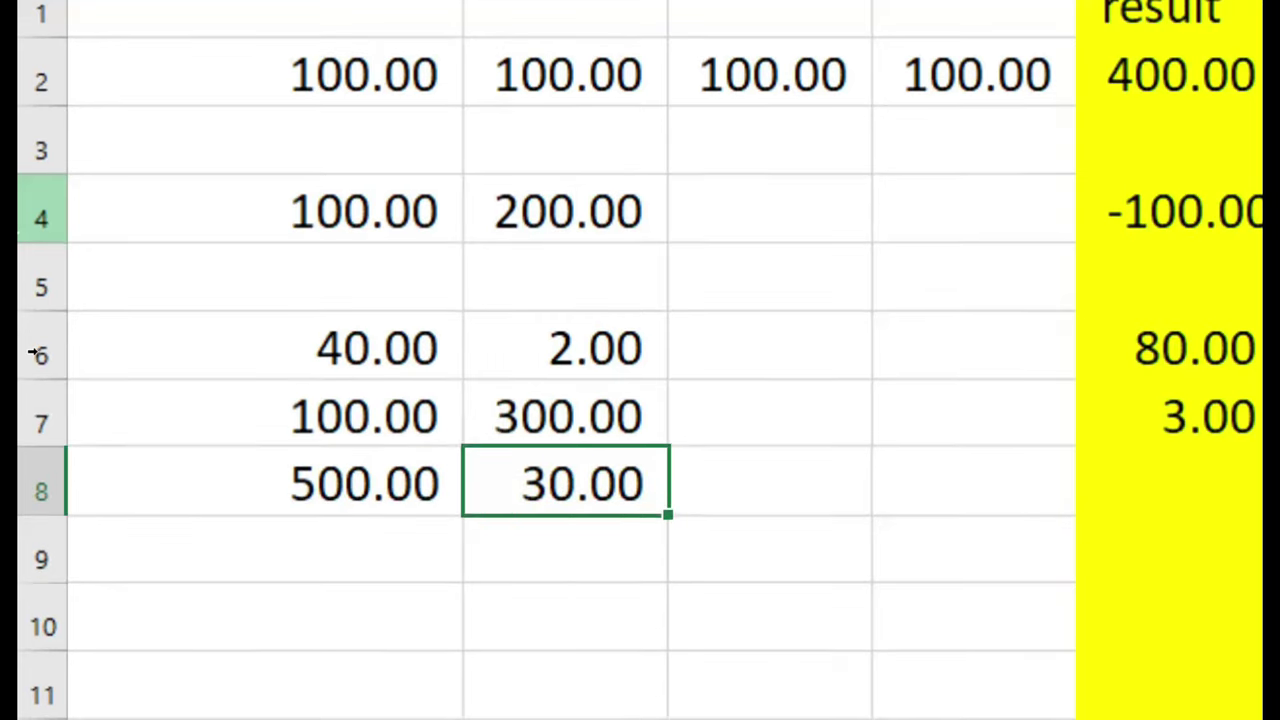
pyautogui.press('Tab')
pyautogui.press('Tab')
pyautogui.press('Tab')
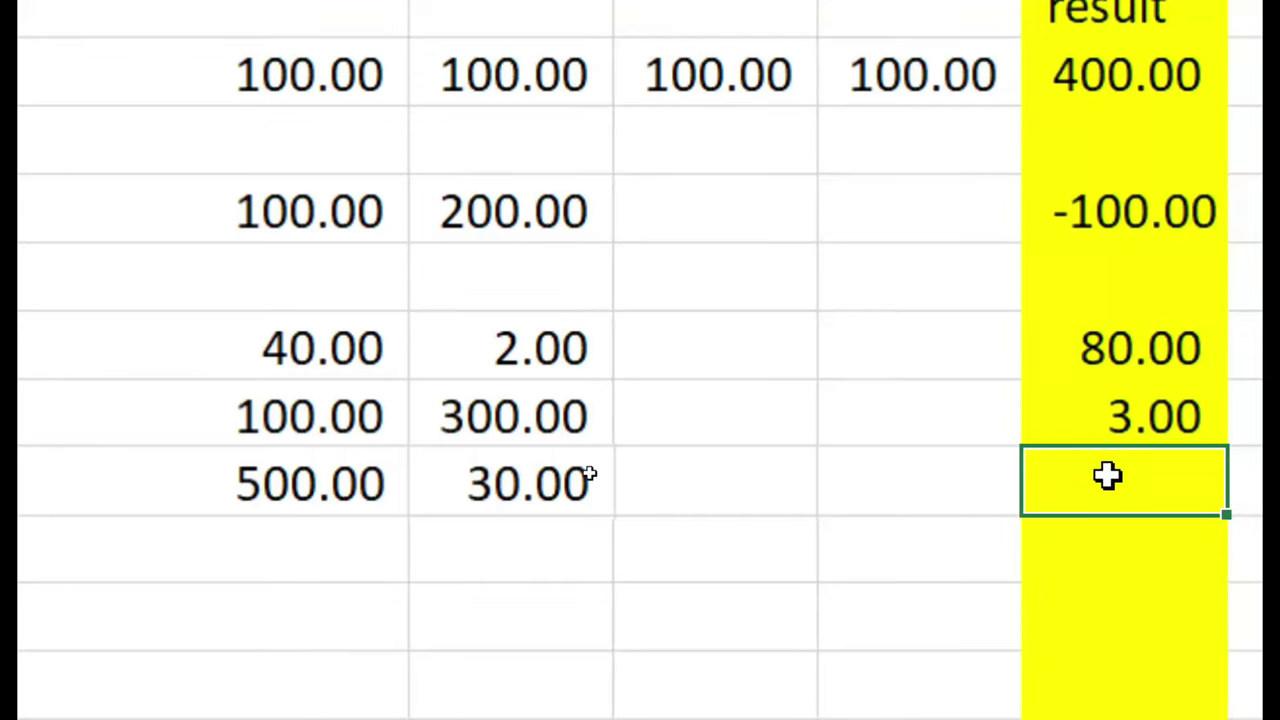
pyautogui.write('=')
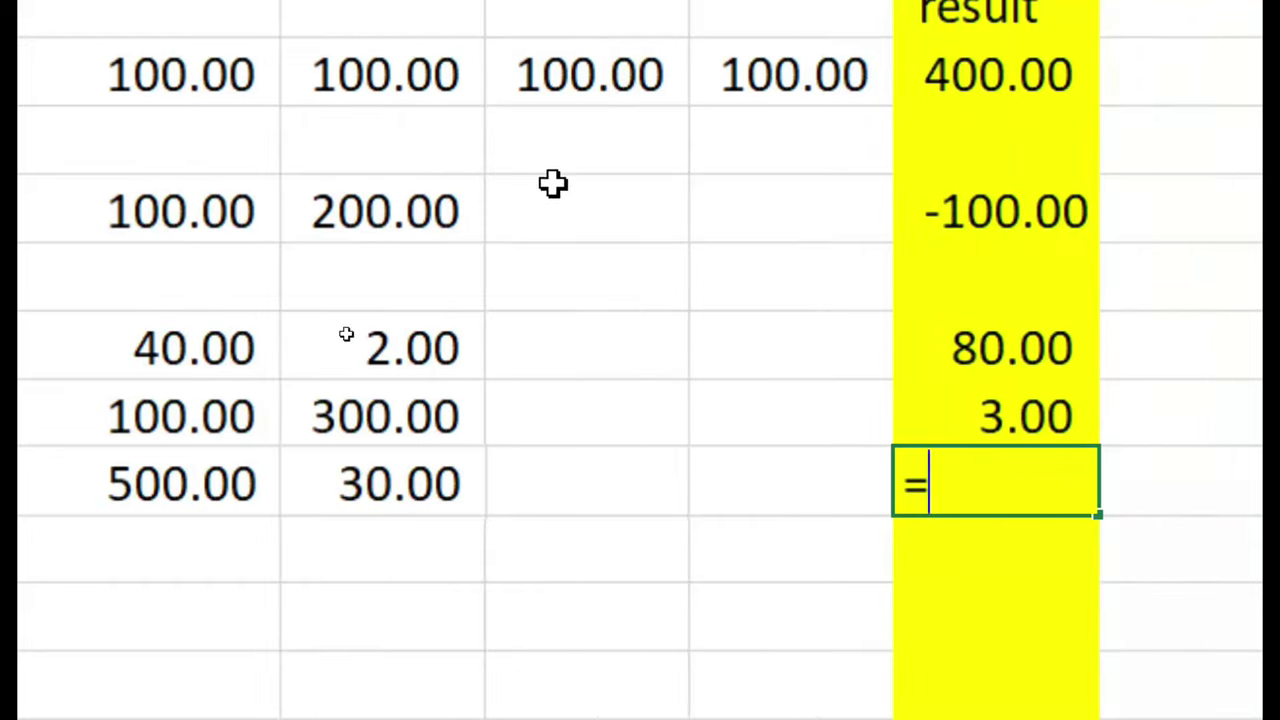
# Enter =A8*B8 in E8, which returns 15,000.00
pyautogui.click(173, 484)
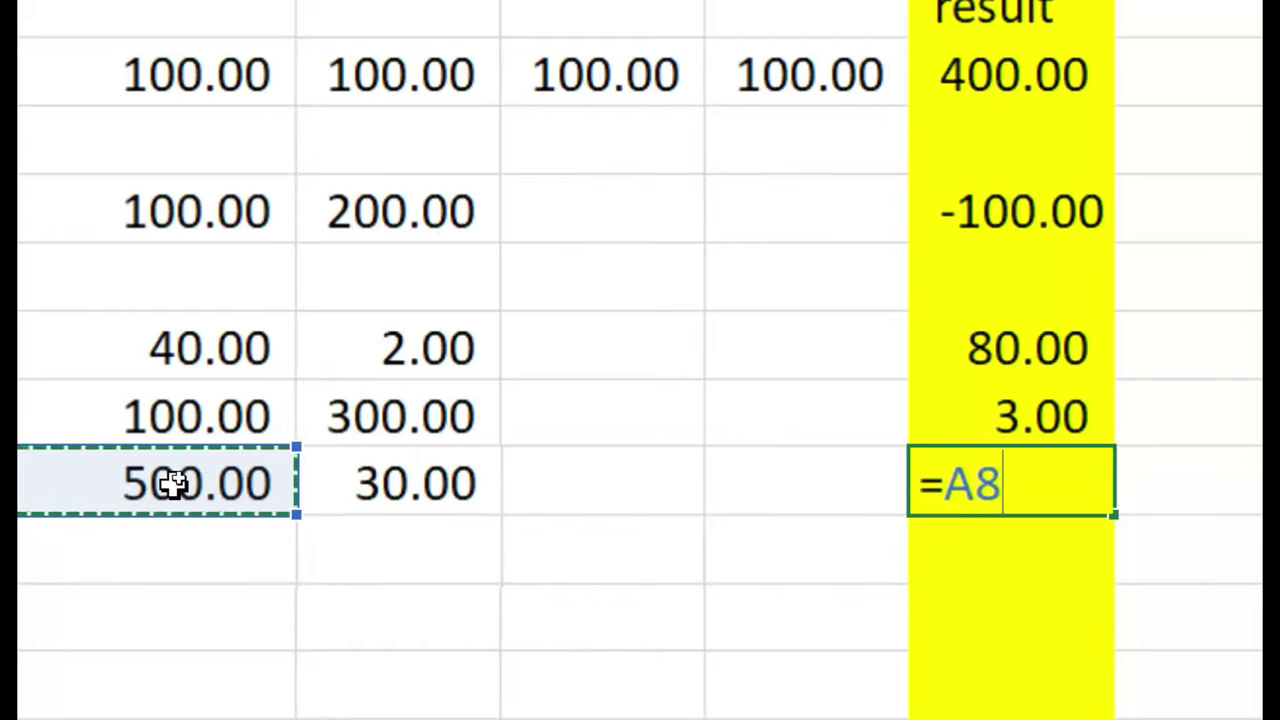
pyautogui.write('*')
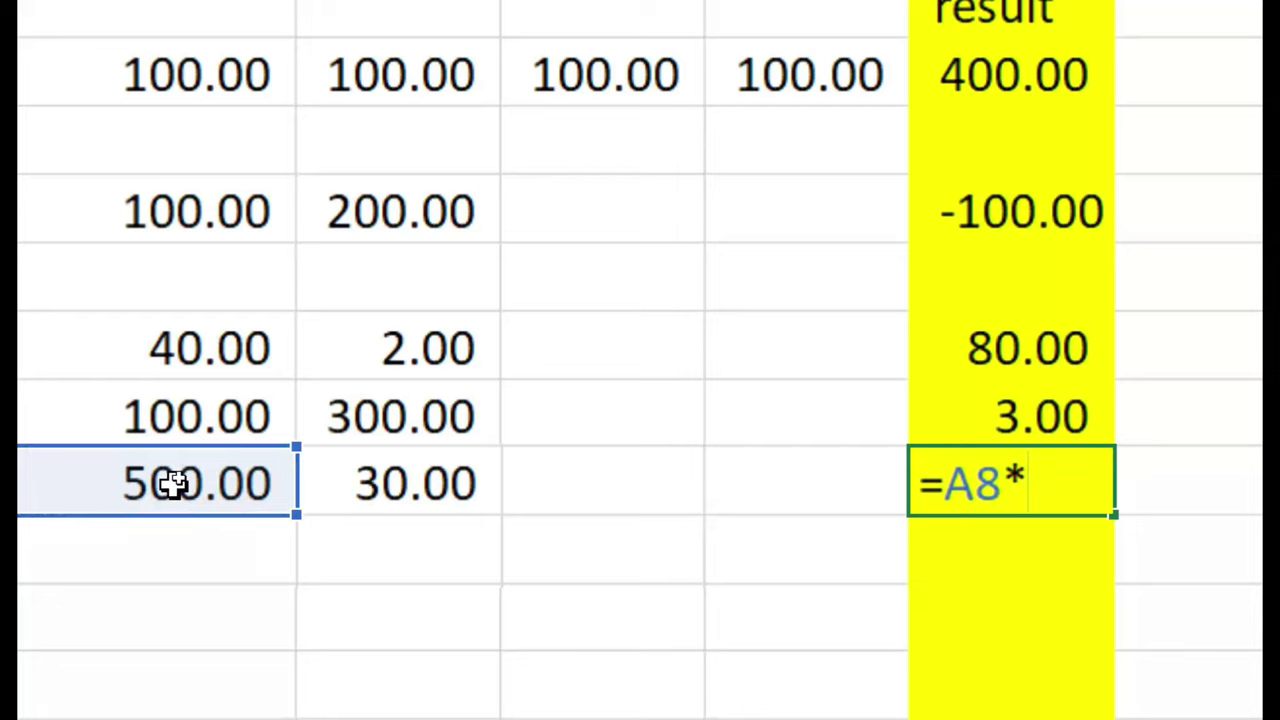
pyautogui.click(430, 478)
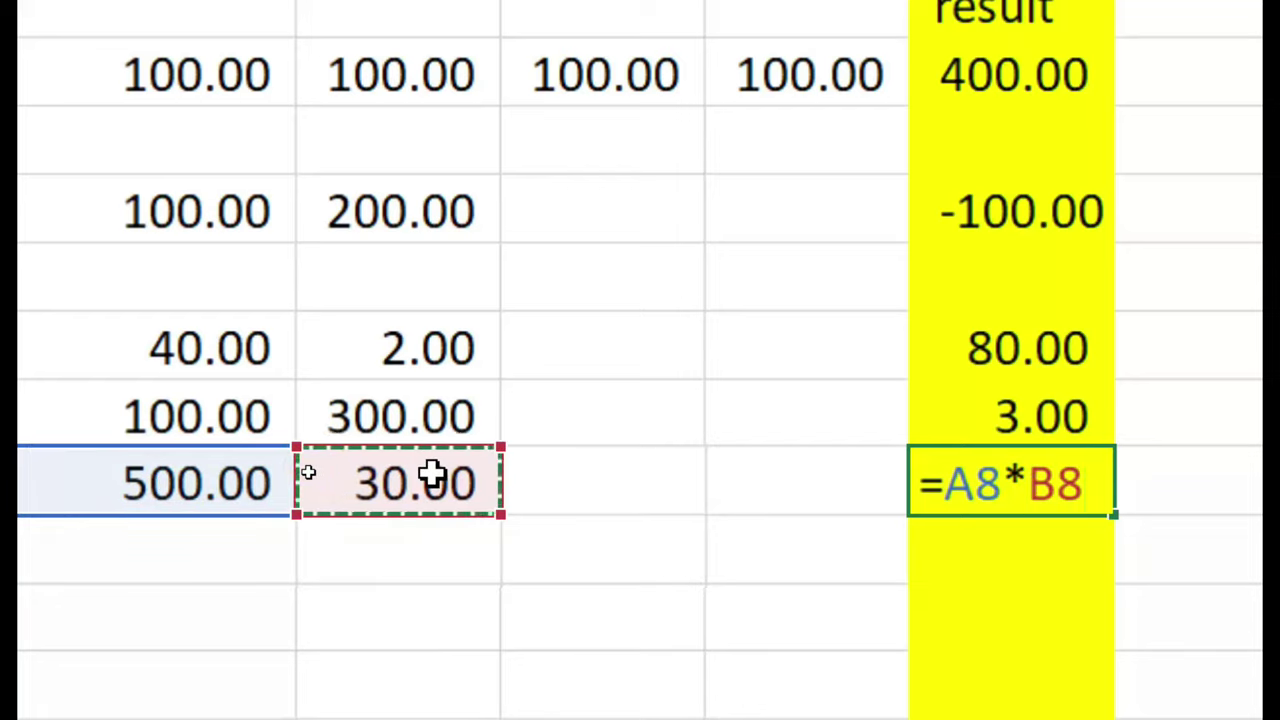
pyautogui.press('Return')
pyautogui.press('Up')
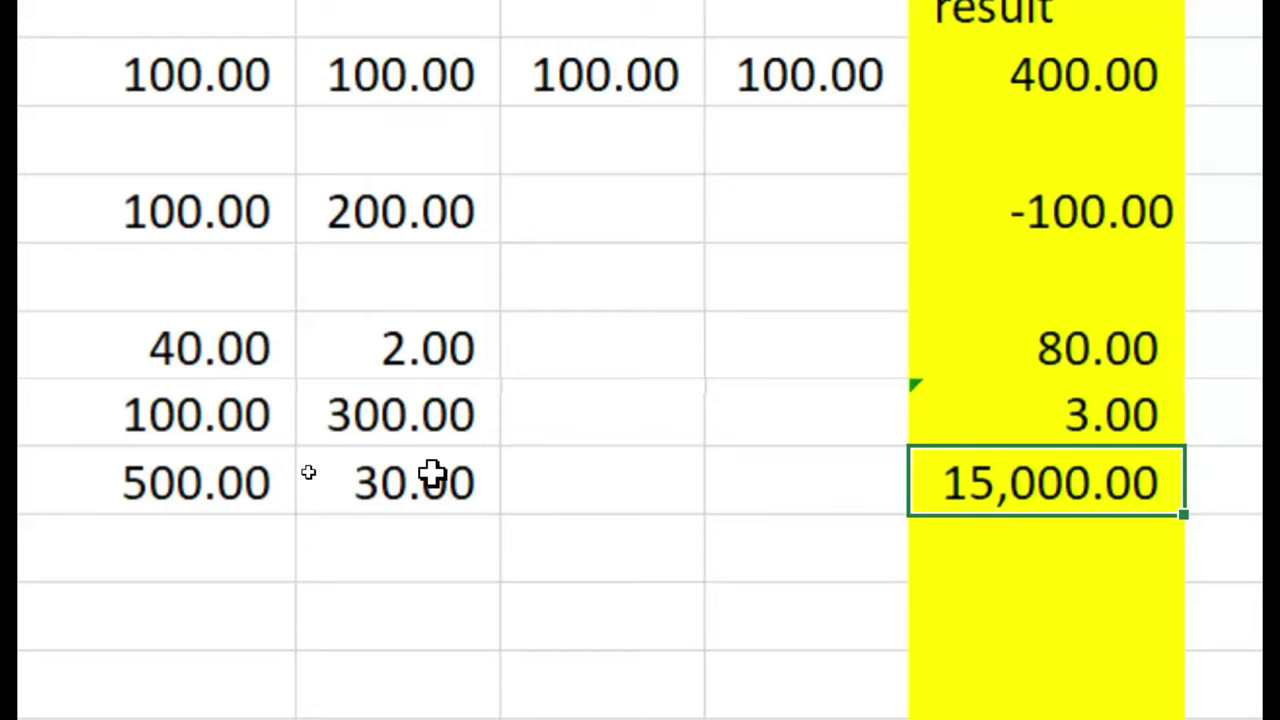
# Replace E8's formula with =A8*B8/100 so it returns 150.00
pyautogui.write('=')
pyautogui.click(180, 485)
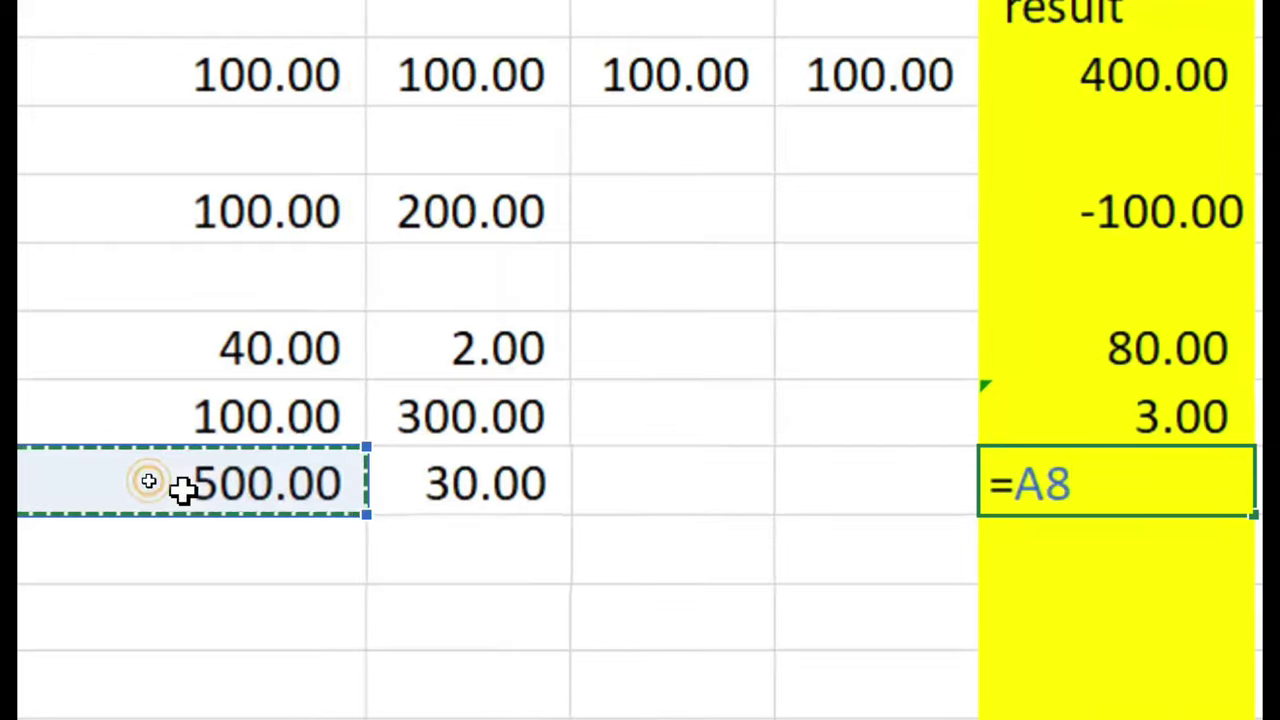
pyautogui.write('*')
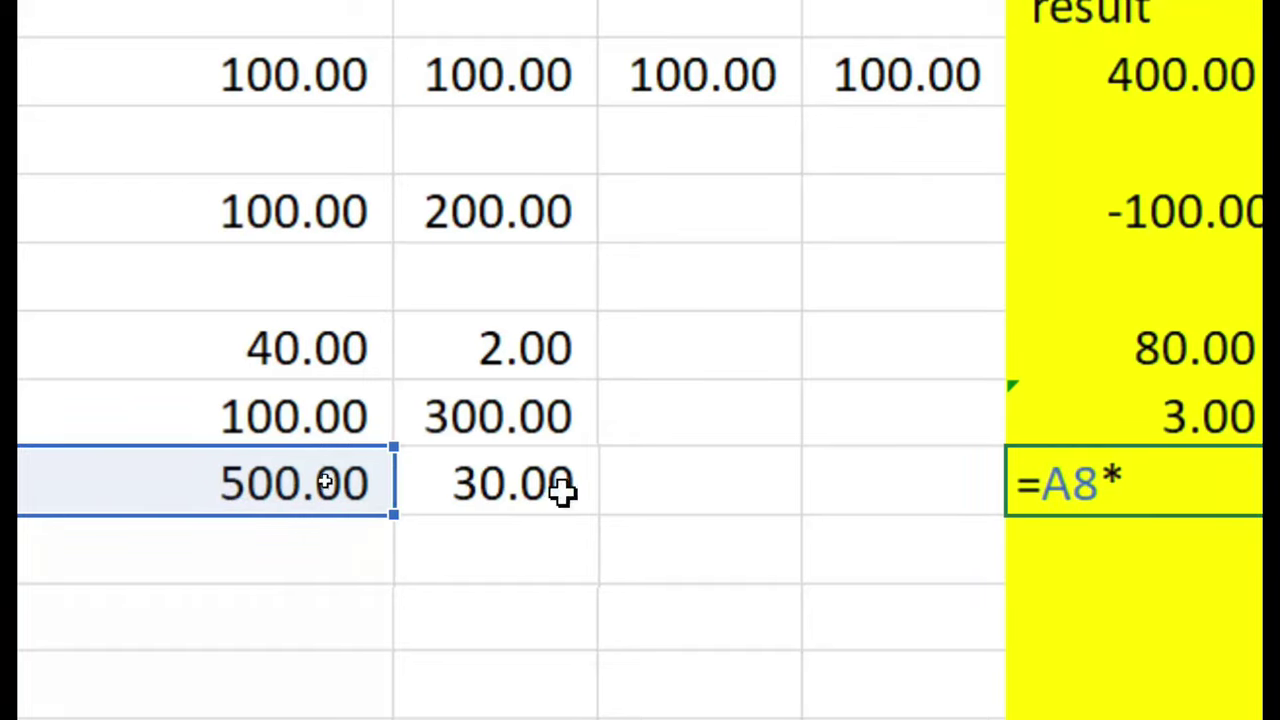
pyautogui.click(505, 484)
pyautogui.write('/')
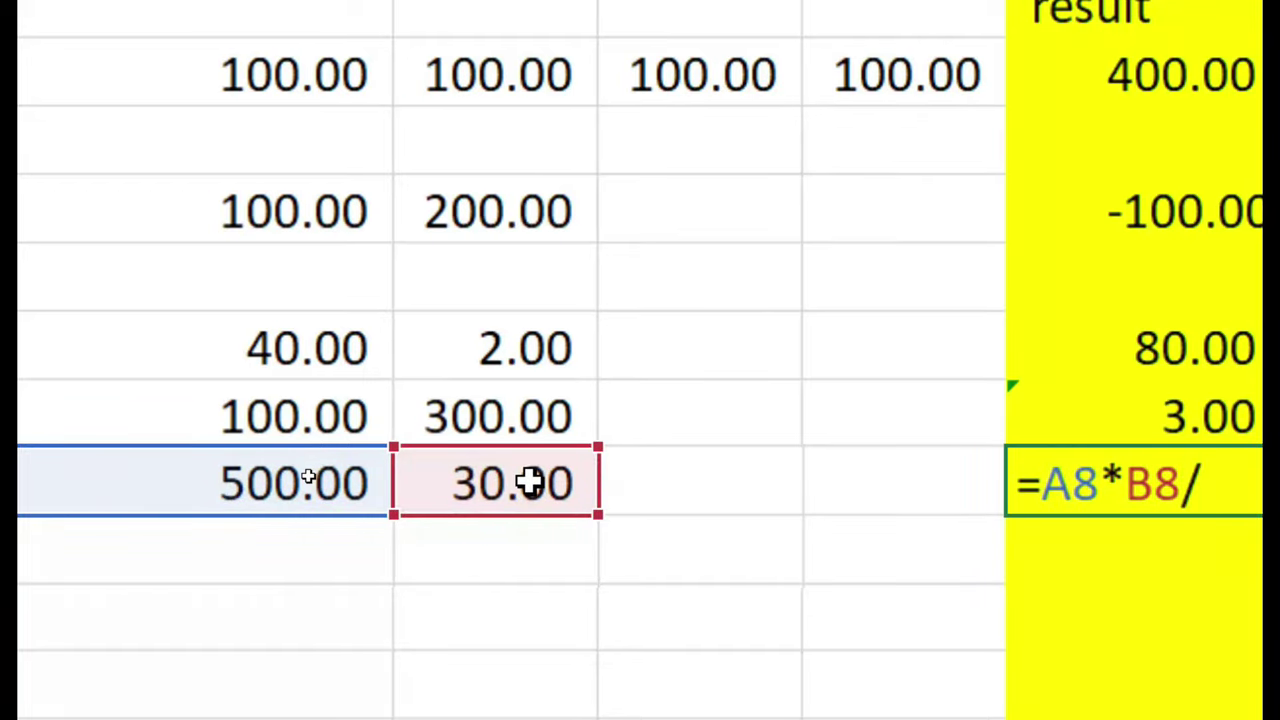
pyautogui.write('100')
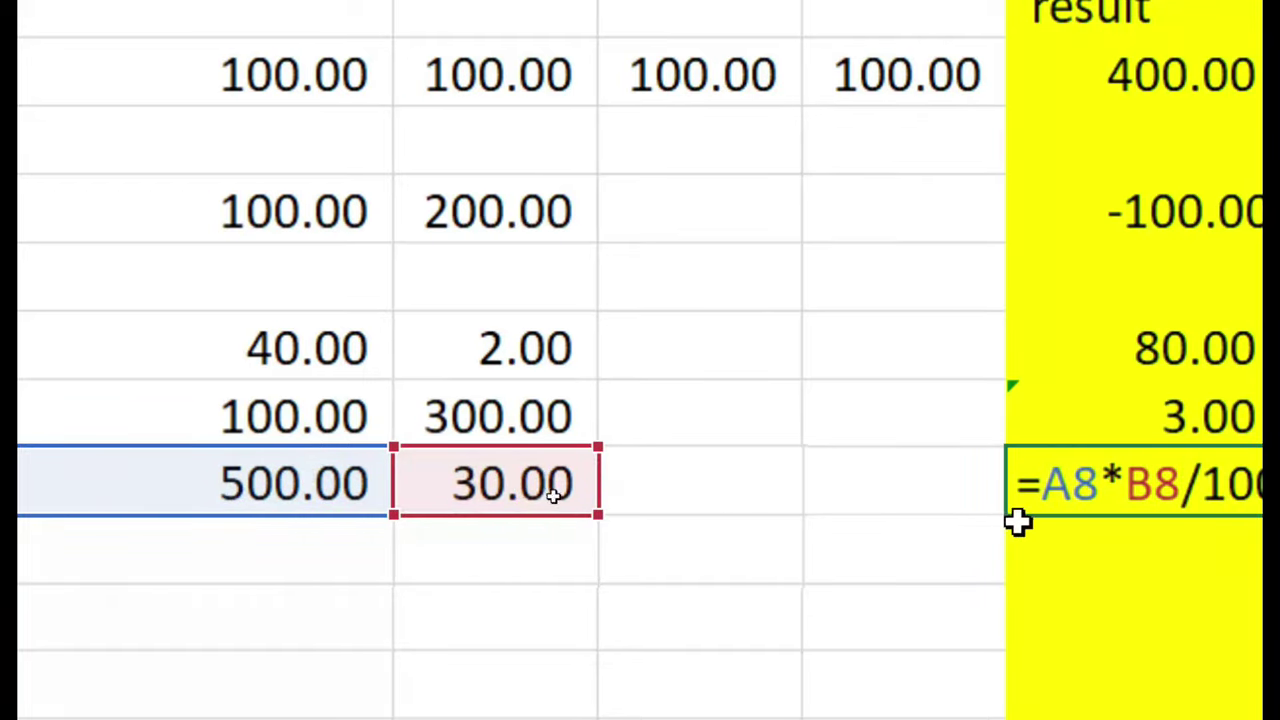
pyautogui.press('Return')
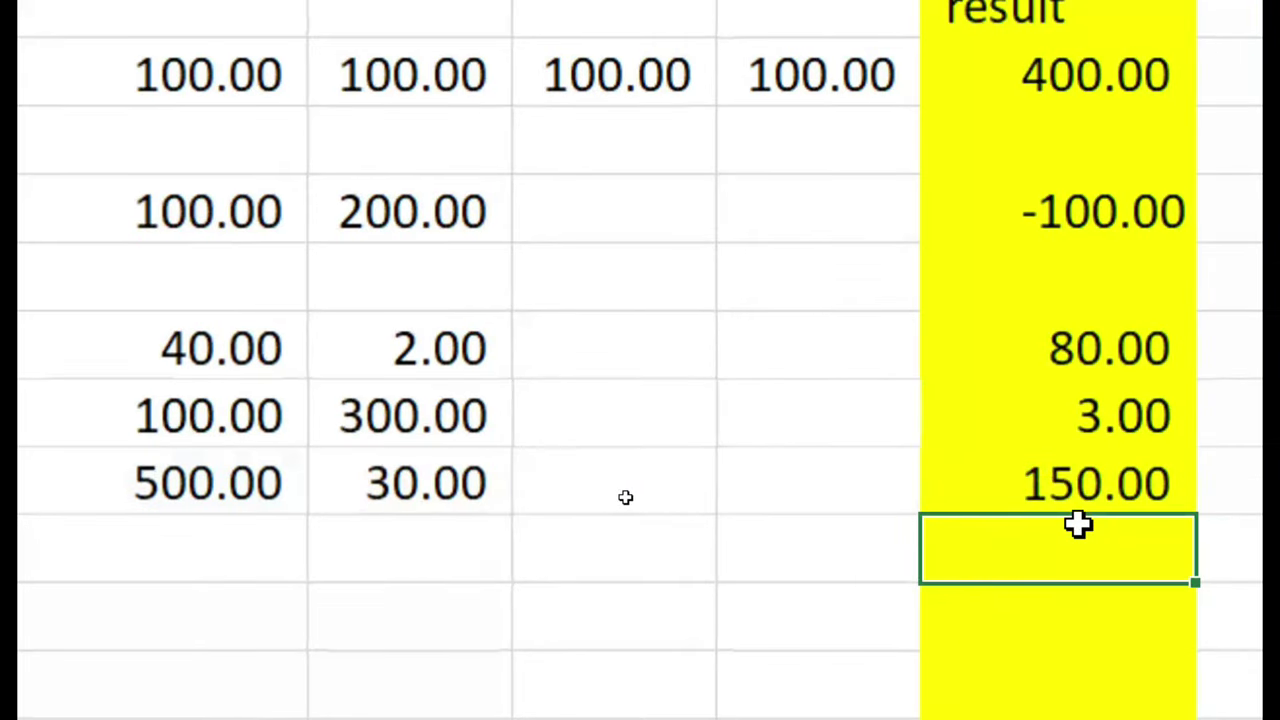
pyautogui.press('Up')
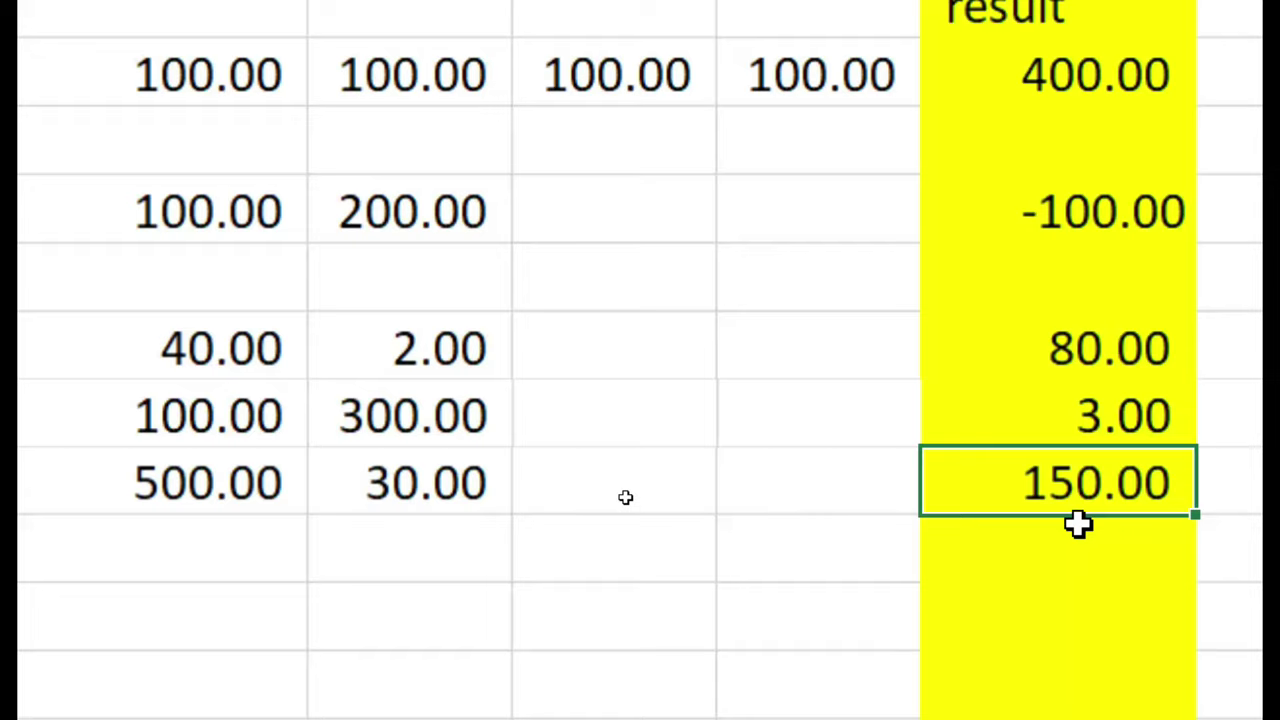
# Apply Percent Style to the 150.00 result in E8, which then displays 15000%
pyautogui.press('Left')
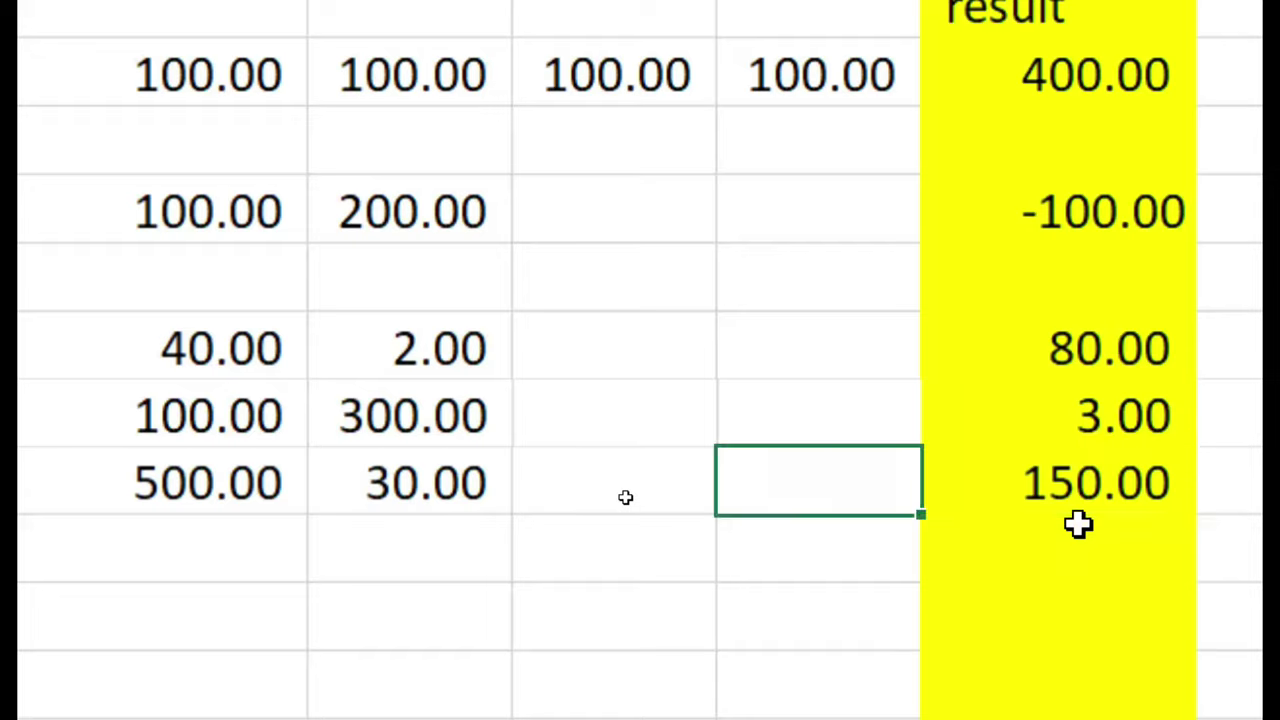
pyautogui.press('Right')
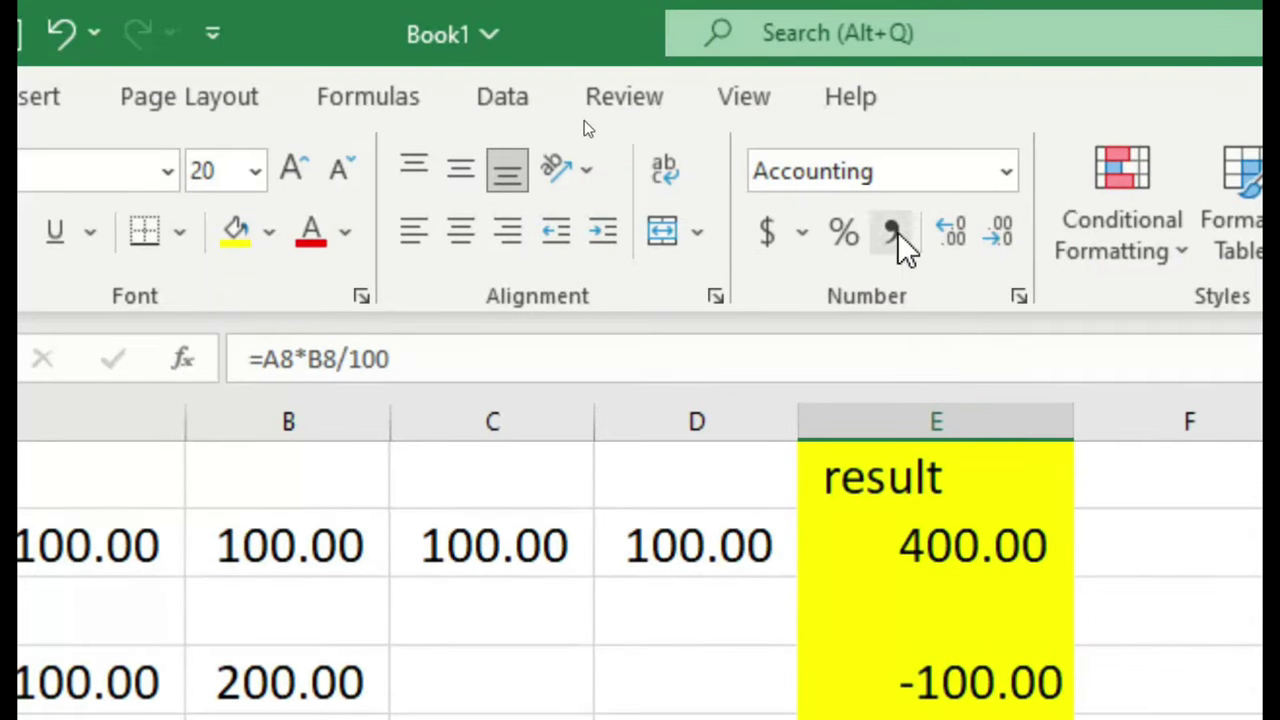
pyautogui.click(847, 240)
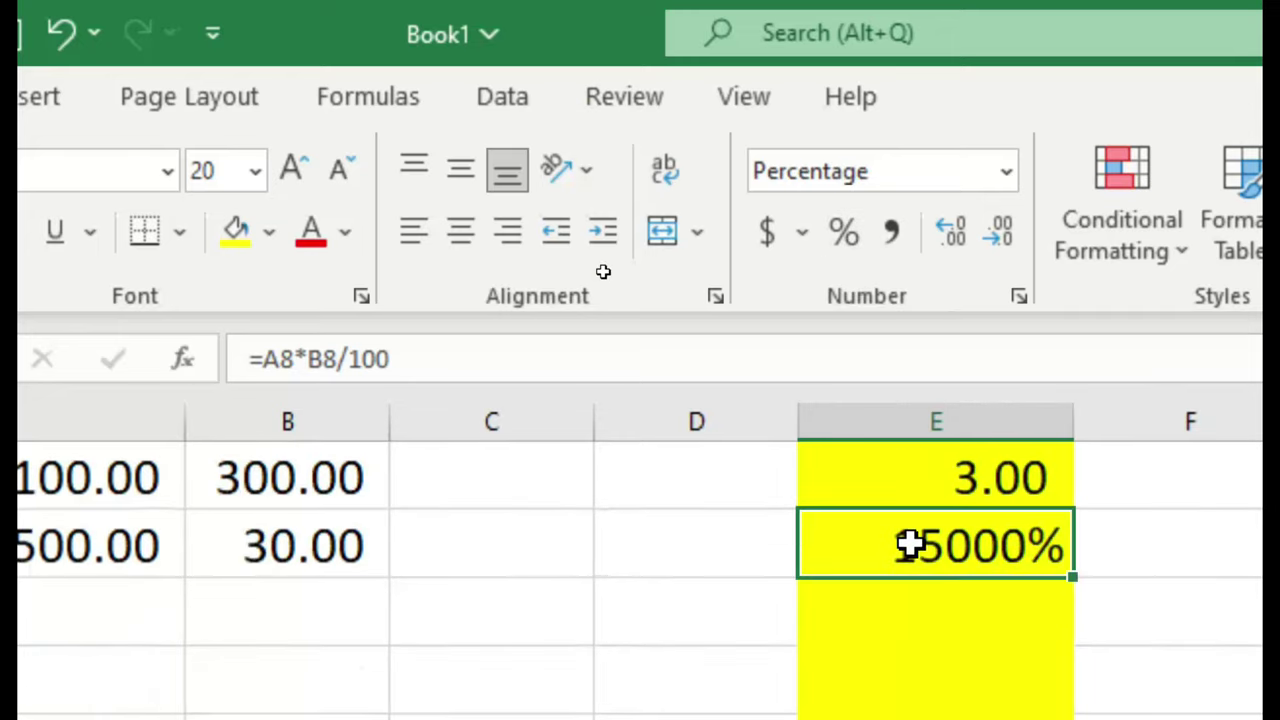
pyautogui.click(921, 615)
pyautogui.click(921, 540)
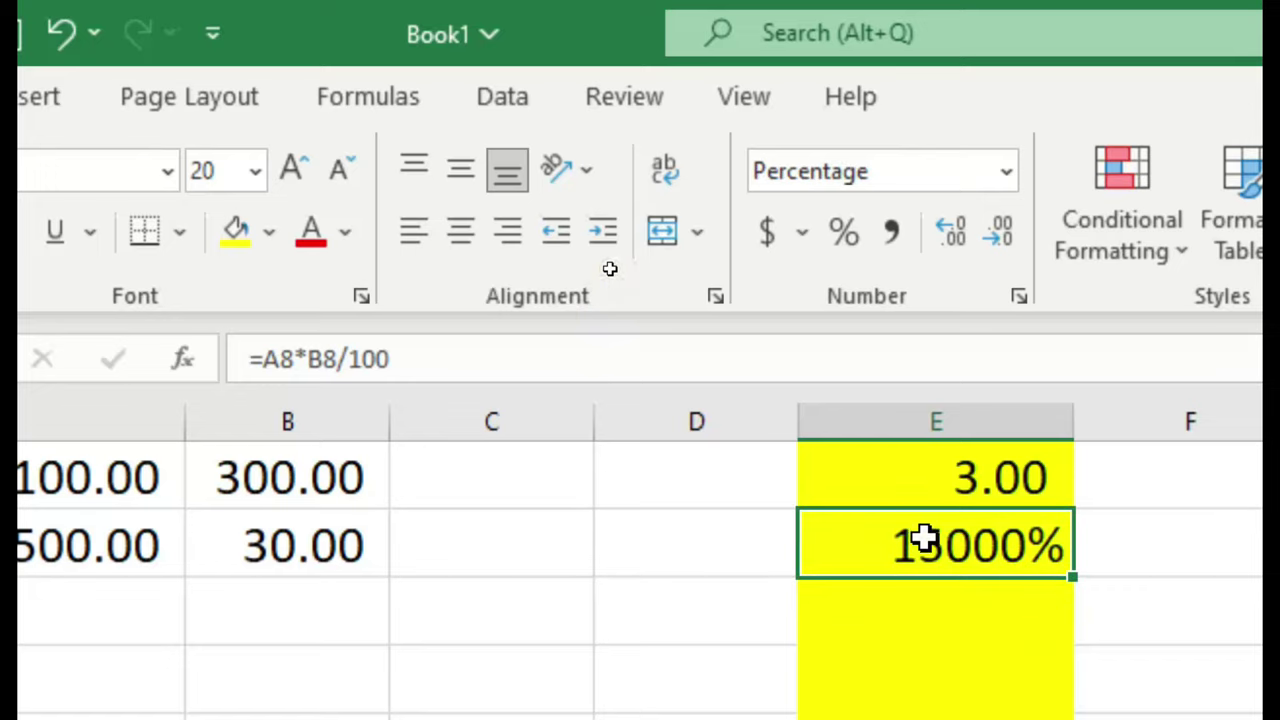
# Enter =A8*B8 in E8
pyautogui.write('=')
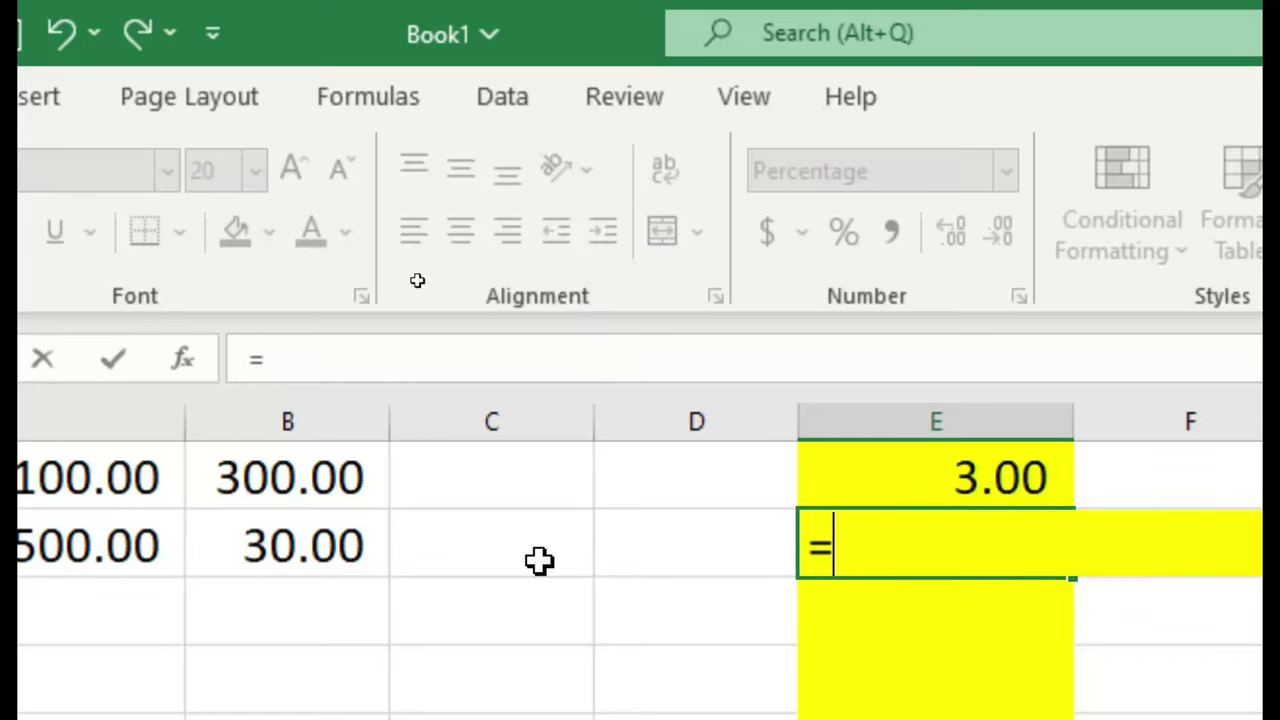
pyautogui.click(180, 548)
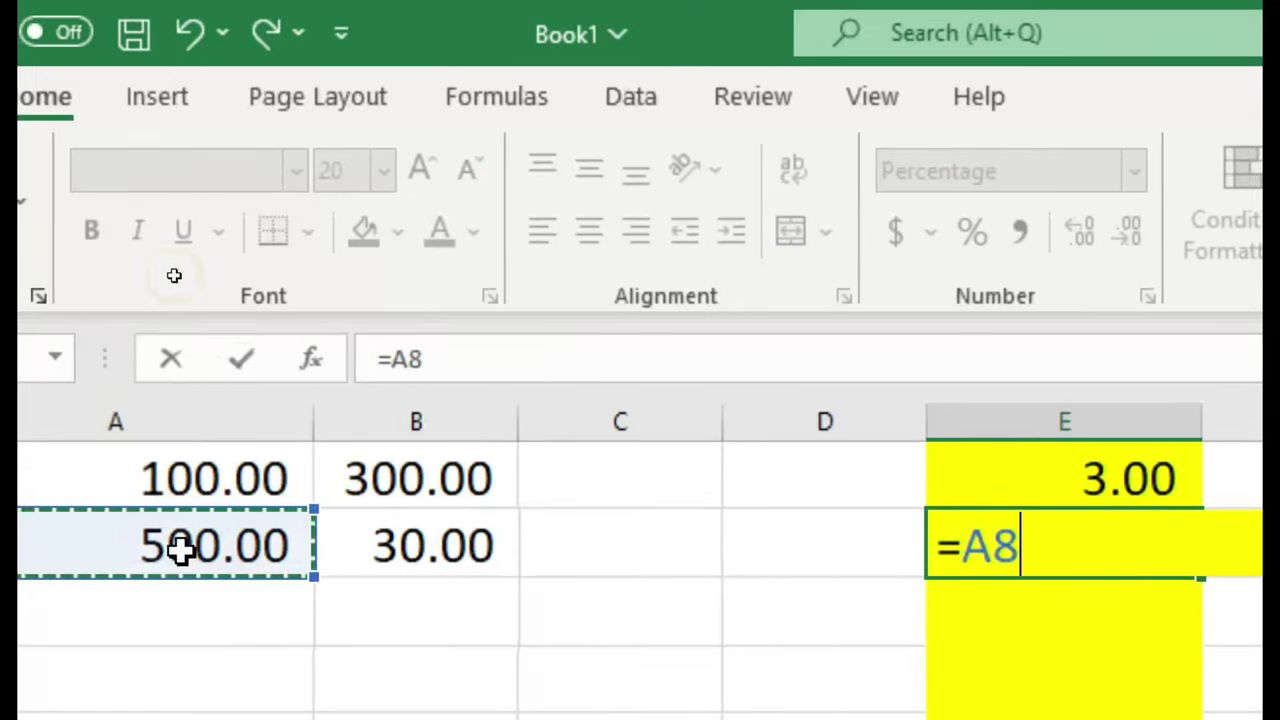
pyautogui.write('*')
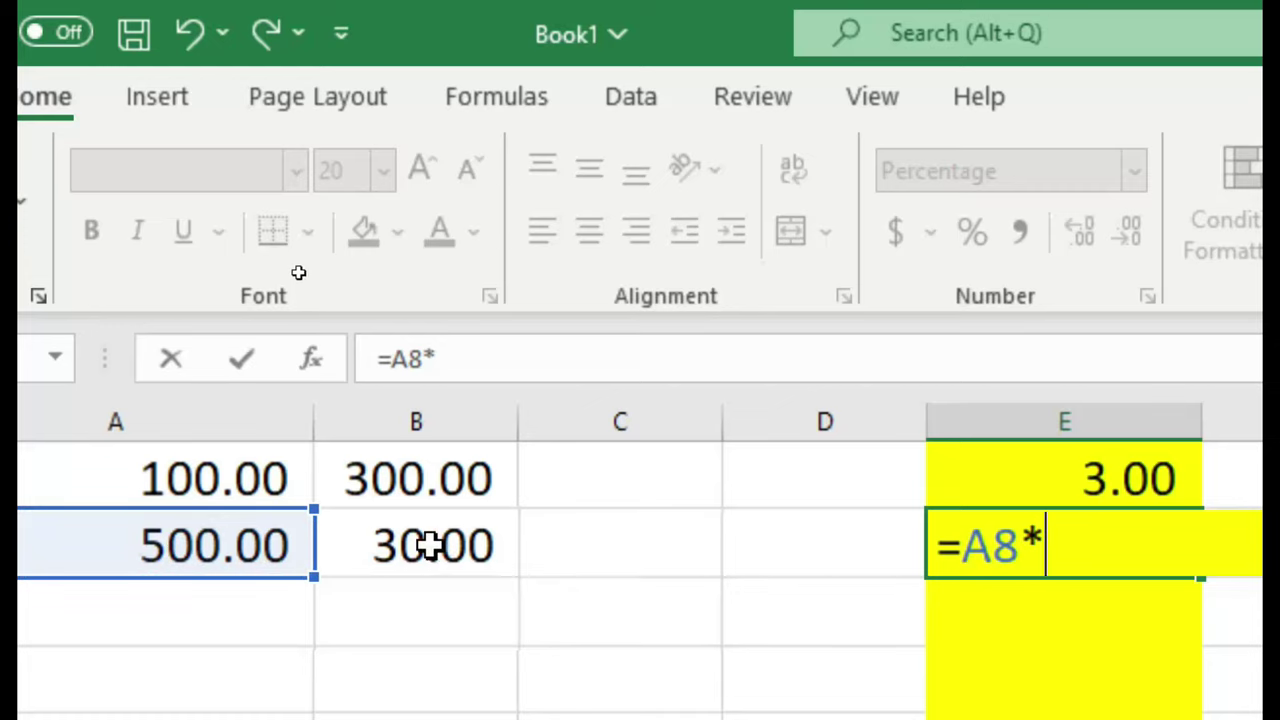
pyautogui.click(430, 545)
pyautogui.press('Return')
pyautogui.press('Up')
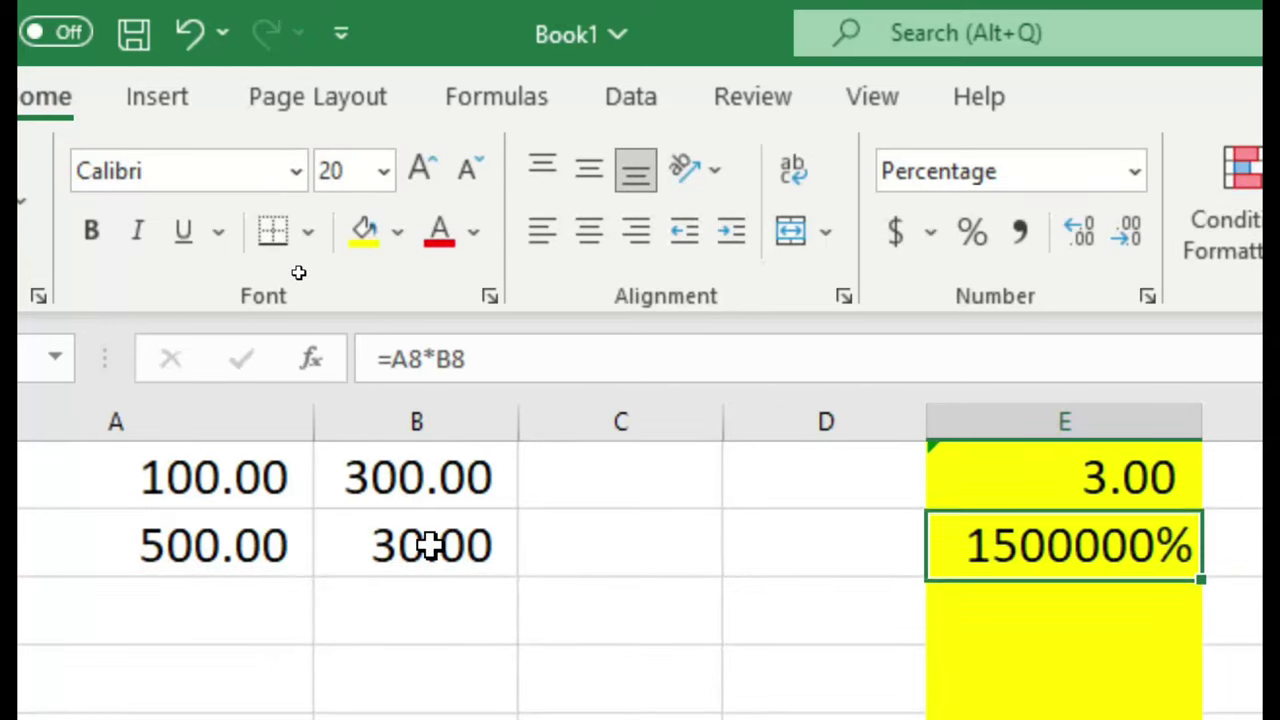
# Format B8 as a percentage and re-enter 30 so it reads 30%
pyautogui.press('Left')
pyautogui.press('Left')
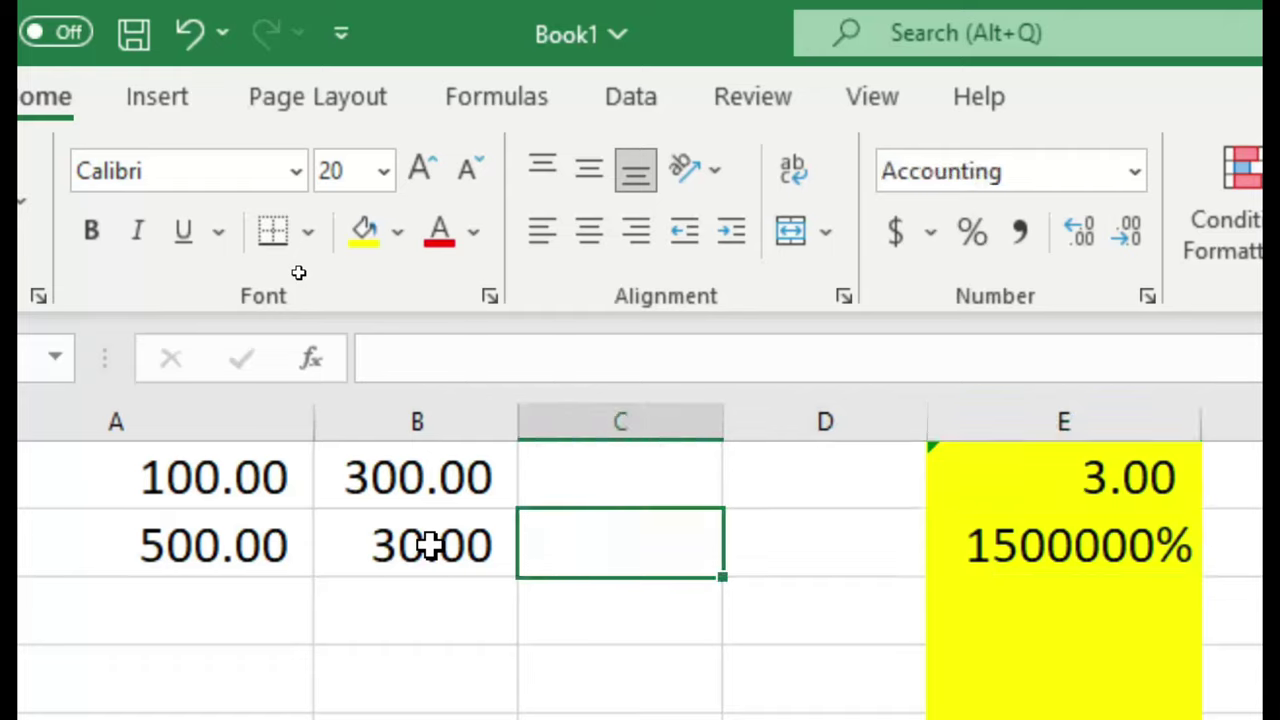
pyautogui.press('Left')
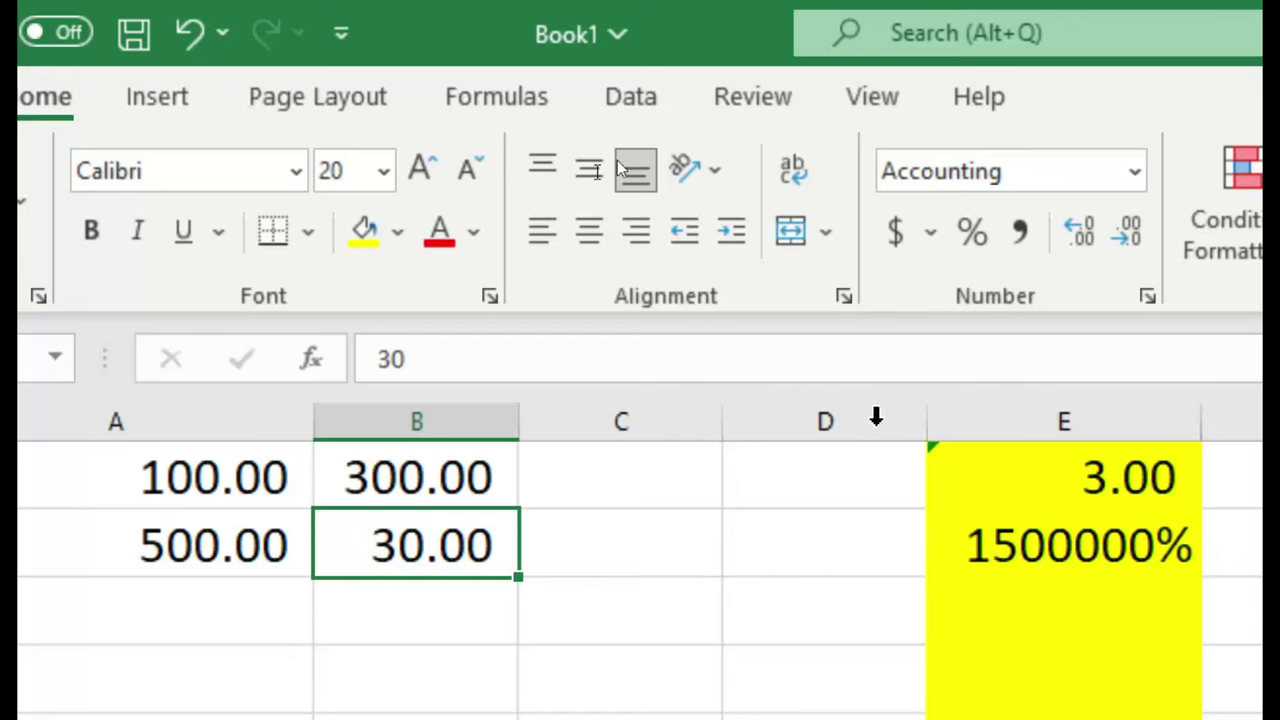
pyautogui.click(969, 232)
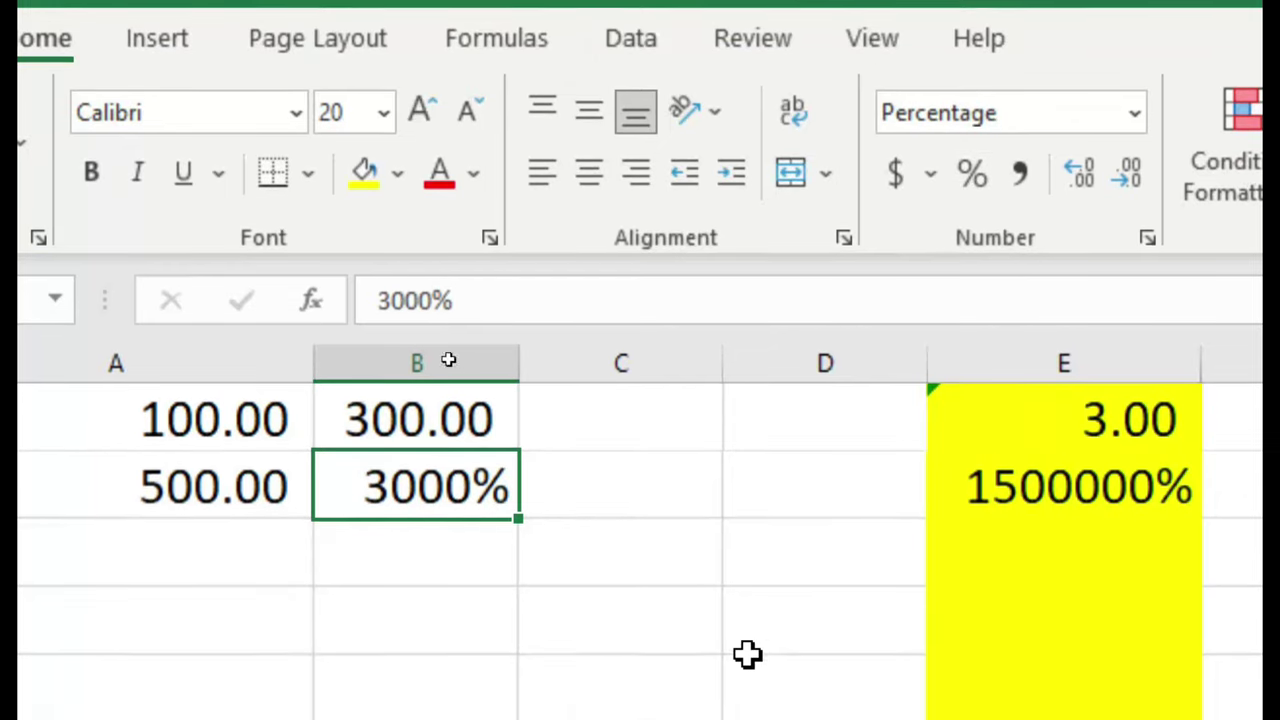
pyautogui.click(446, 600)
pyautogui.click(440, 478)
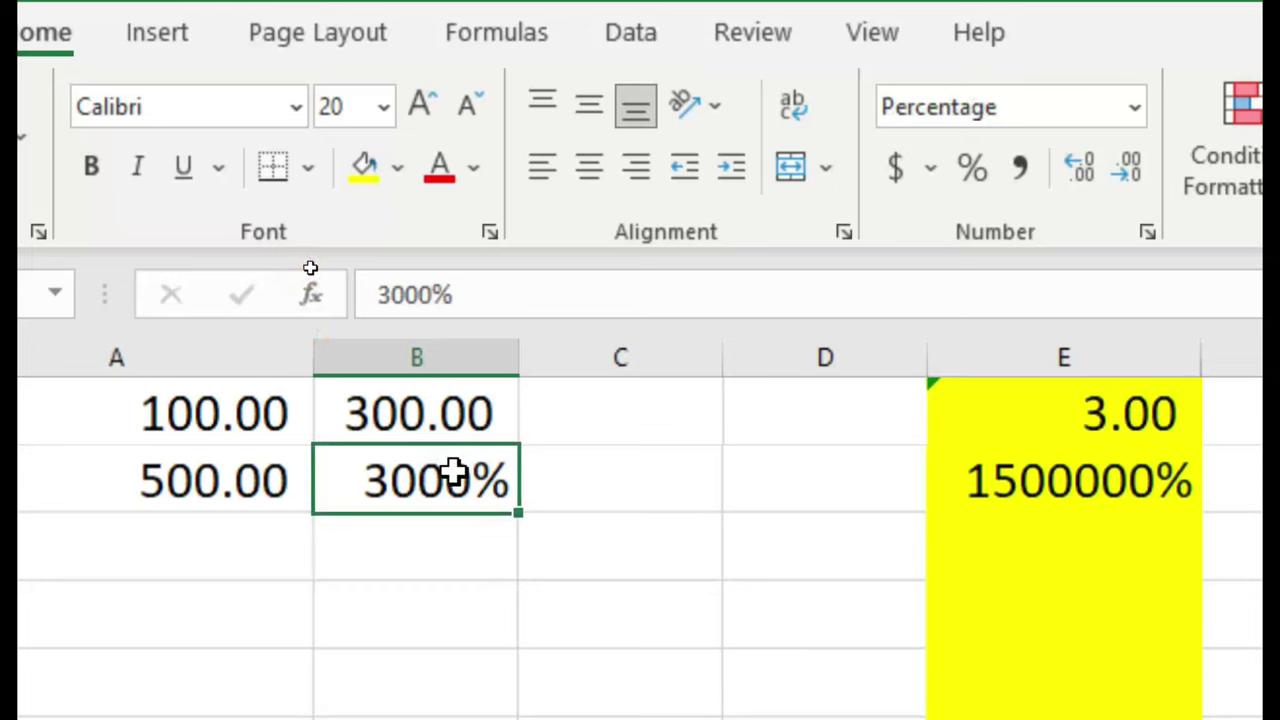
pyautogui.write('30')
pyautogui.press('Return')
# Rebuild the =A8*B8 formula in E8, which still shows 15000%
pyautogui.press('Up')
pyautogui.press('Right')
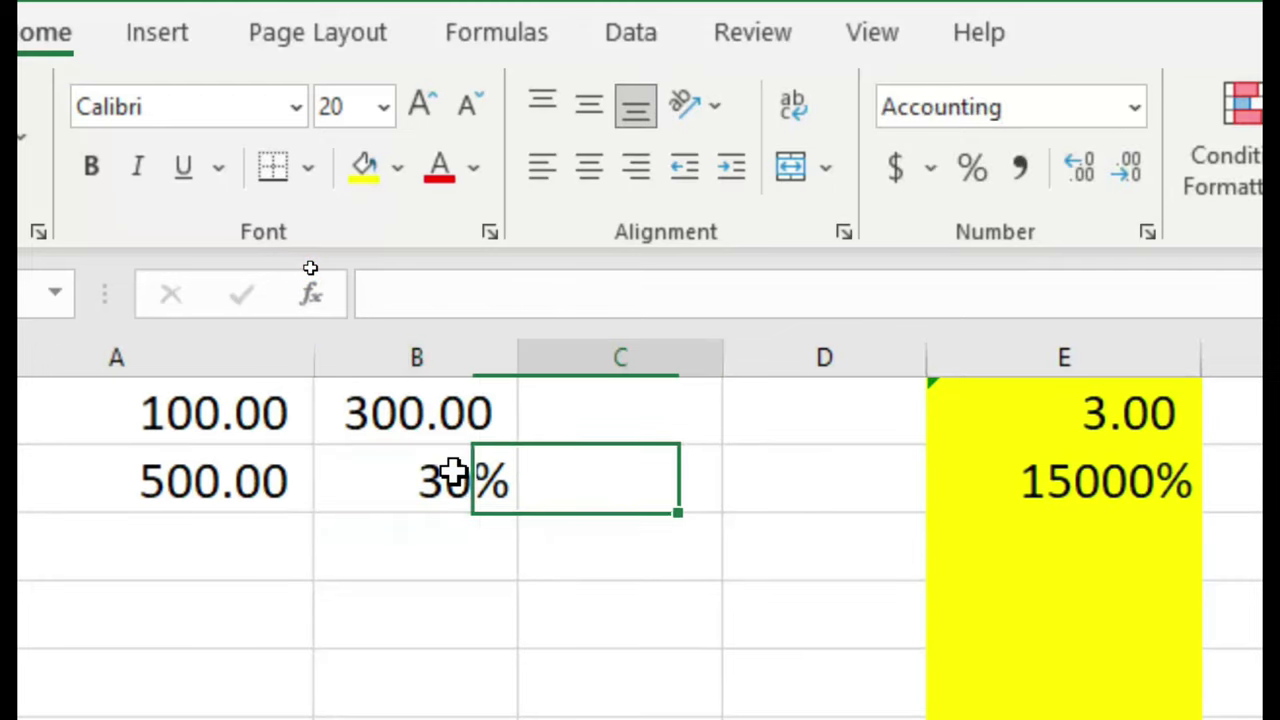
pyautogui.press('Right')
pyautogui.press('Right')
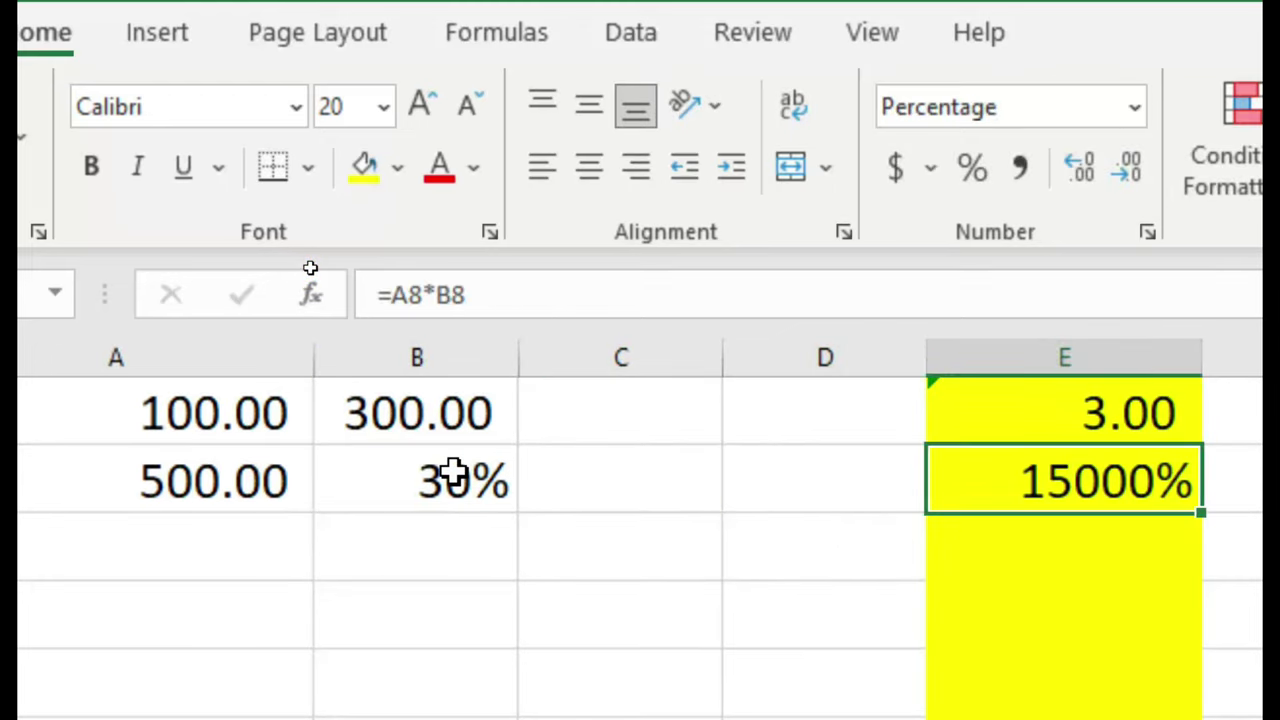
pyautogui.press('F2')
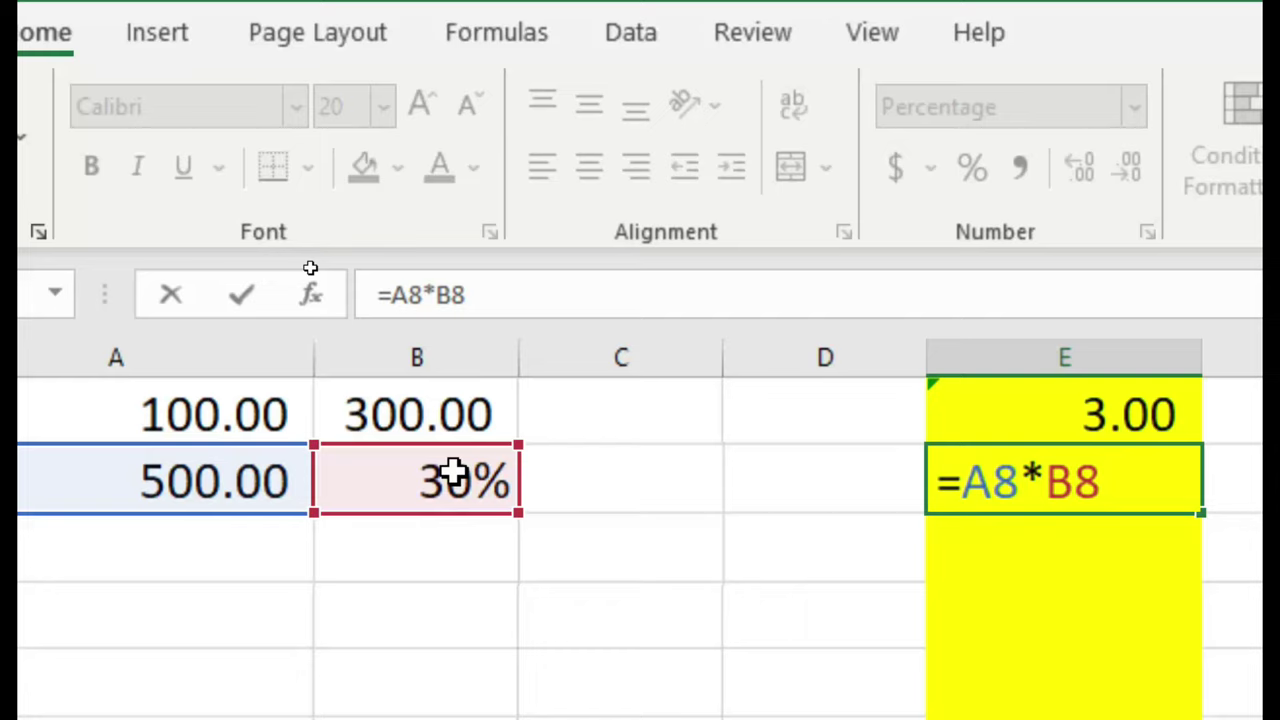
pyautogui.press('Escape')
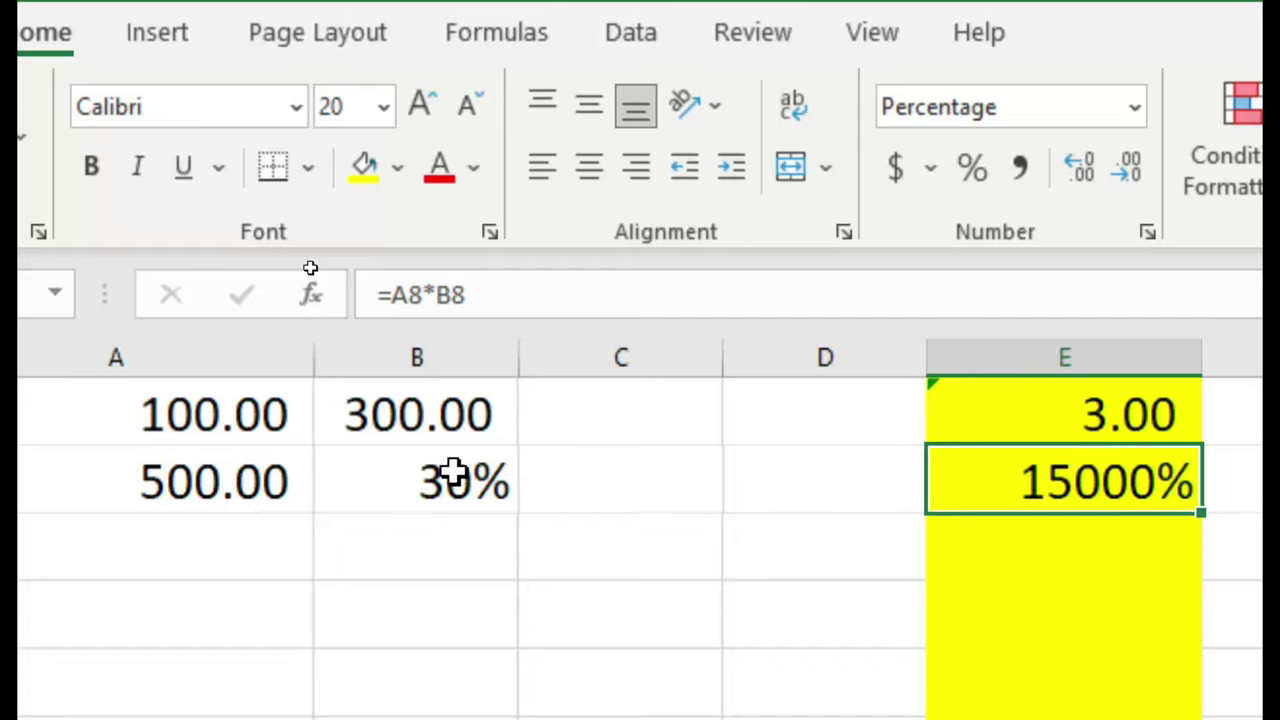
pyautogui.write('=')
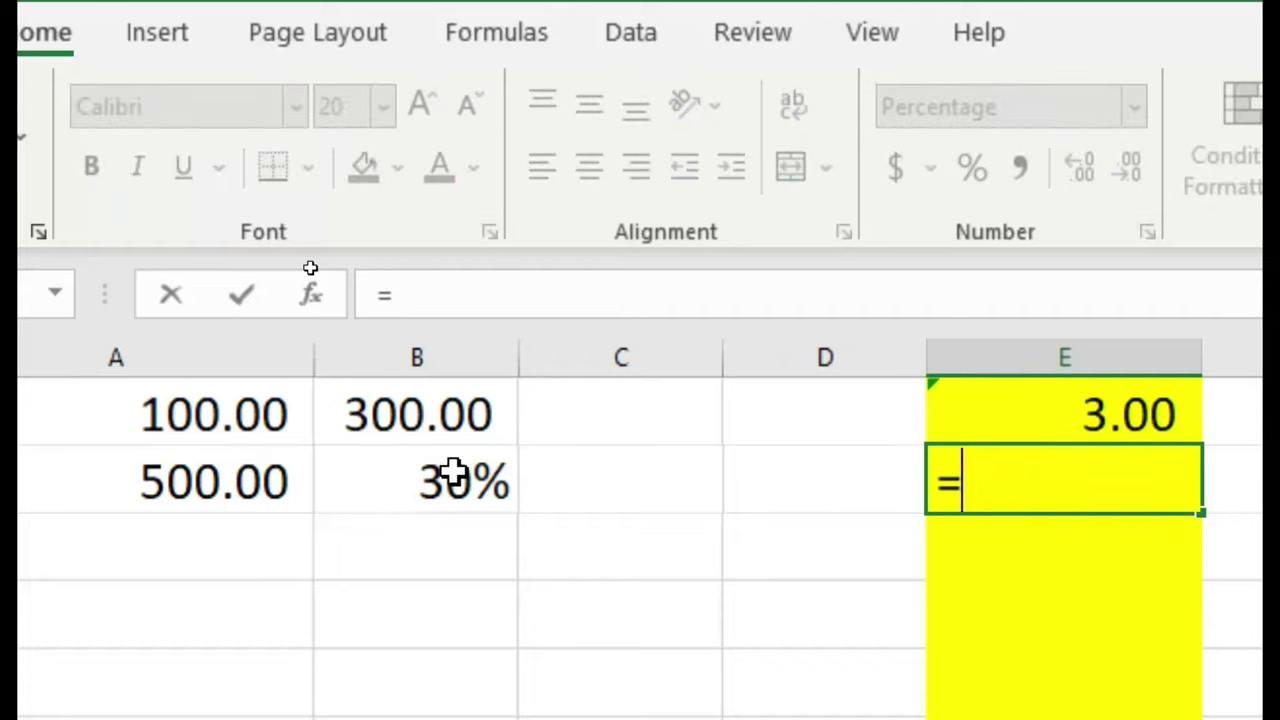
pyautogui.press('Left')
pyautogui.press('Left')
pyautogui.press('Left')
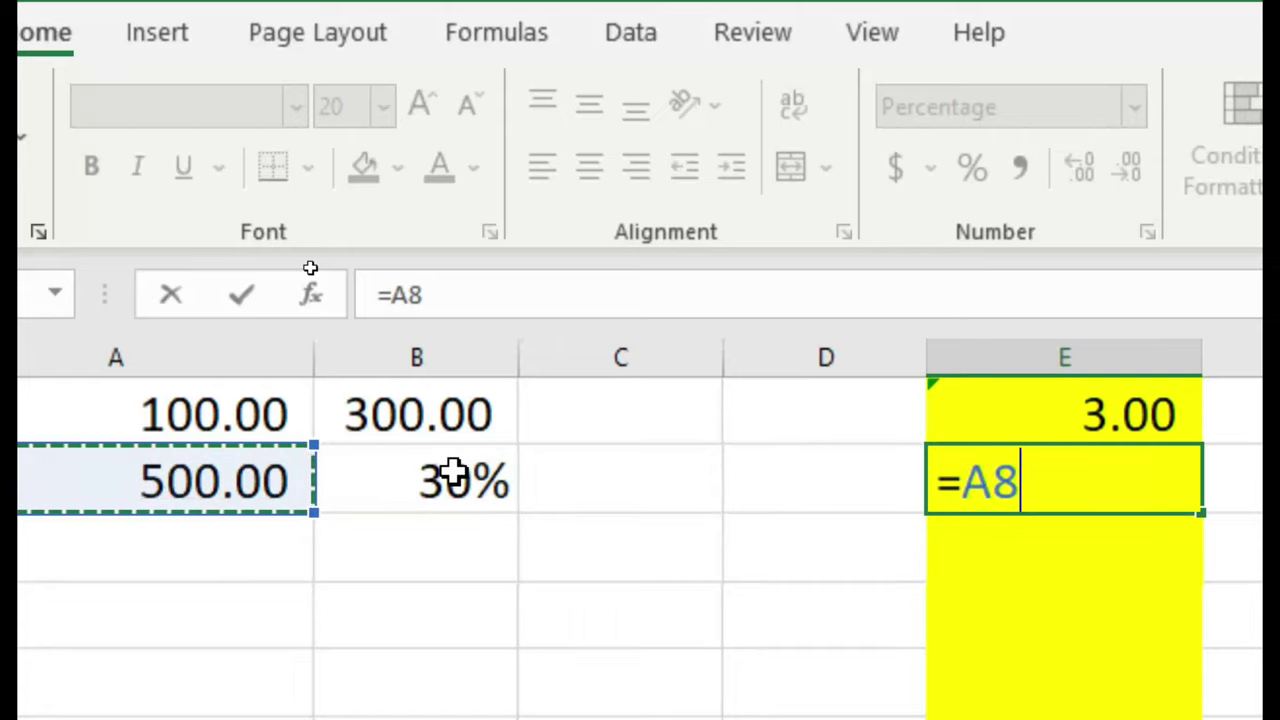
pyautogui.write('*')
pyautogui.press('Left')
pyautogui.press('Left')
pyautogui.press('Left')
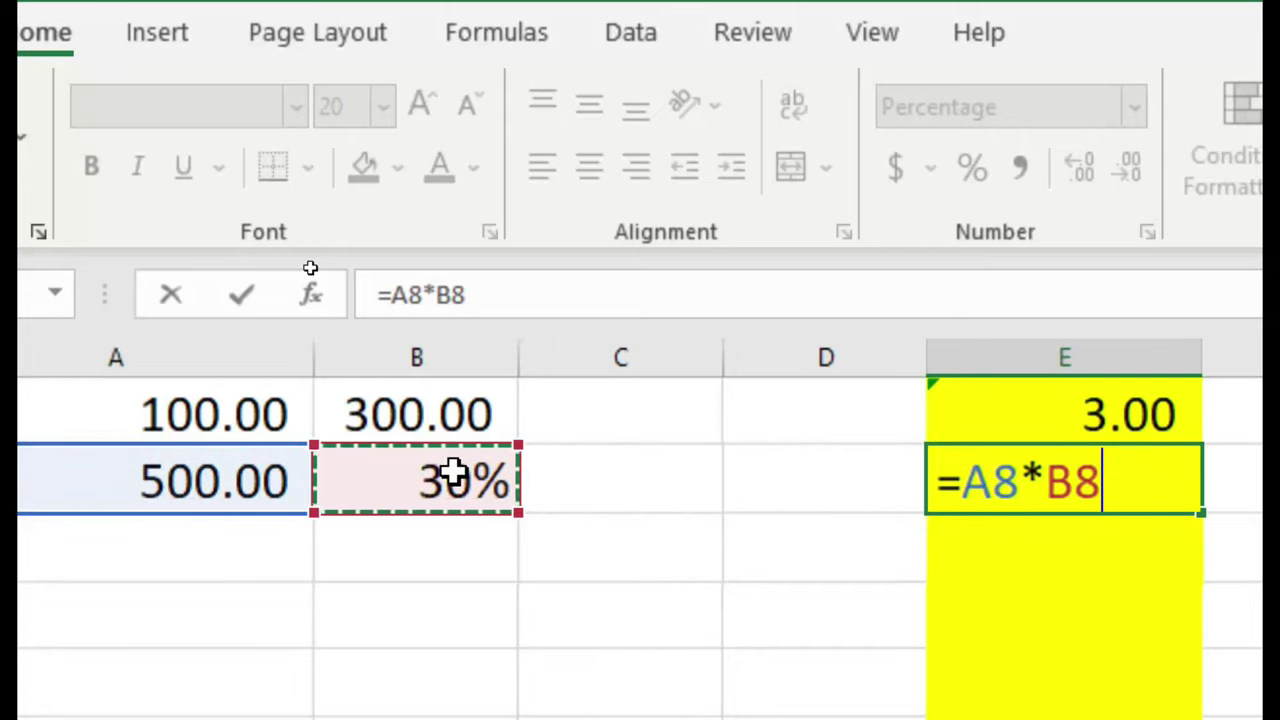
pyautogui.press('Return')
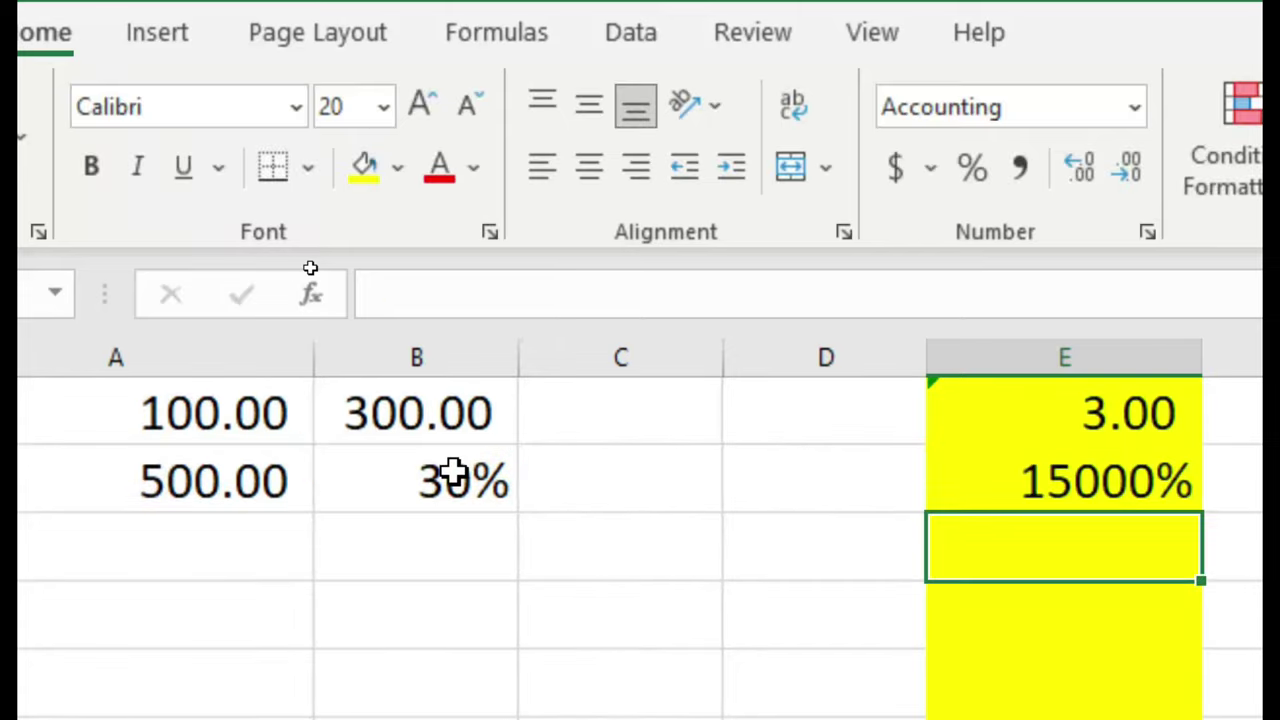
pyautogui.press('Up')
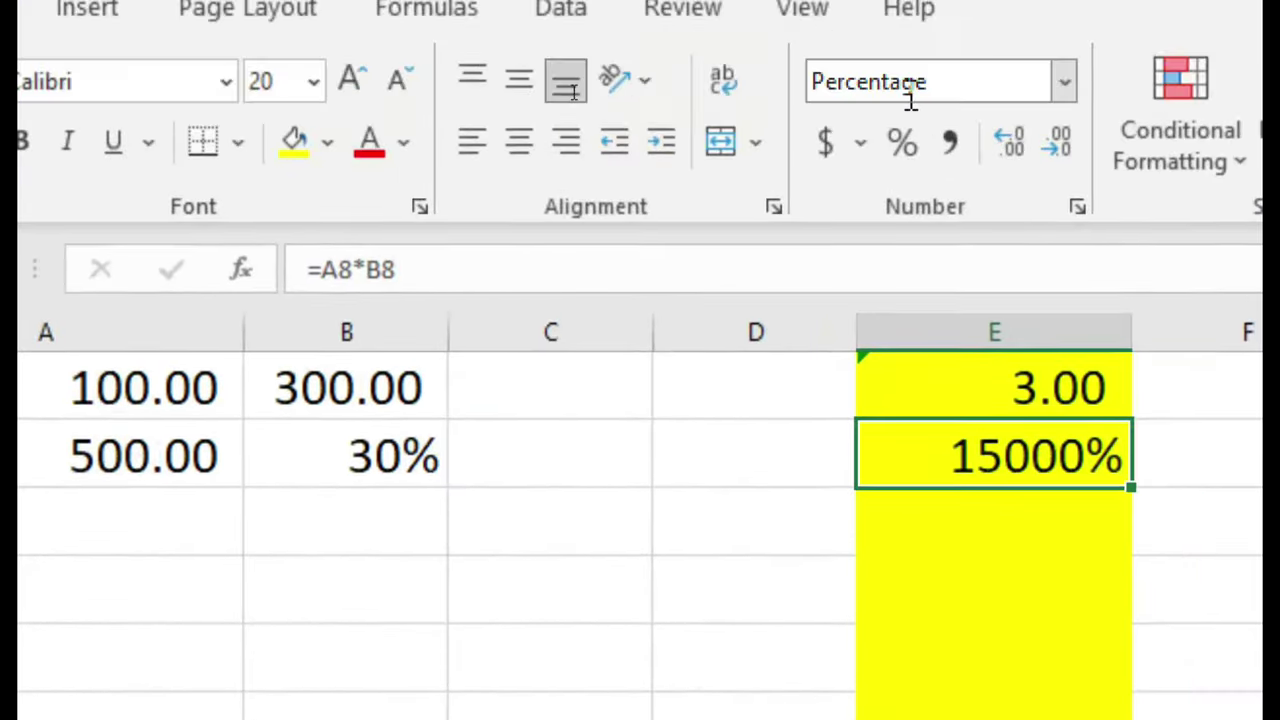
# Change E8's number format from Percentage to Number so it displays 150.00
pyautogui.click(910, 95)
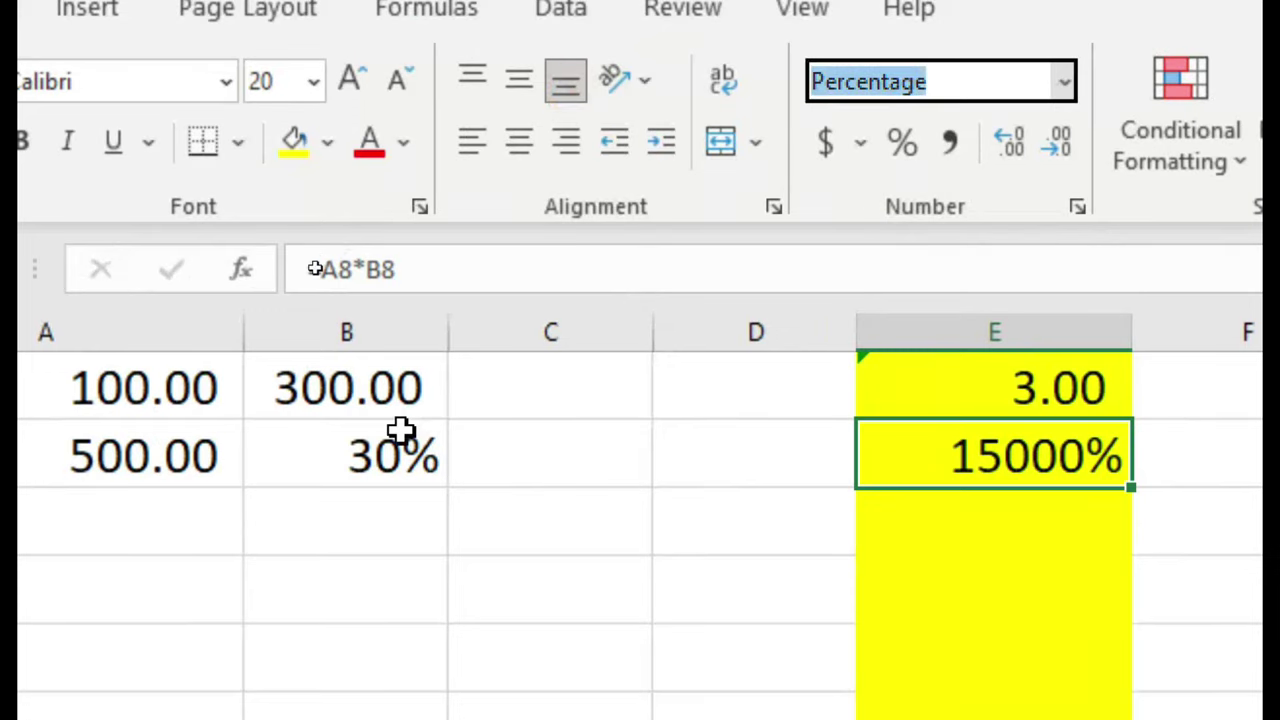
pyautogui.click(977, 463)
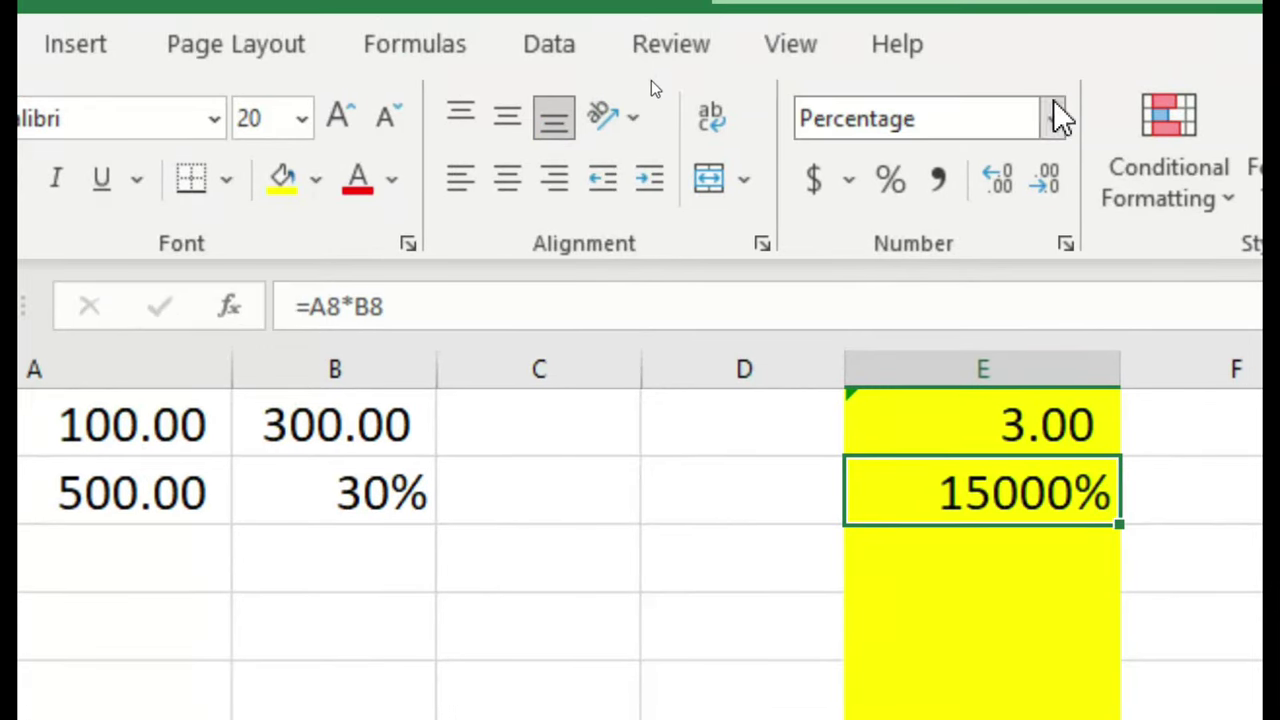
pyautogui.click(1055, 115)
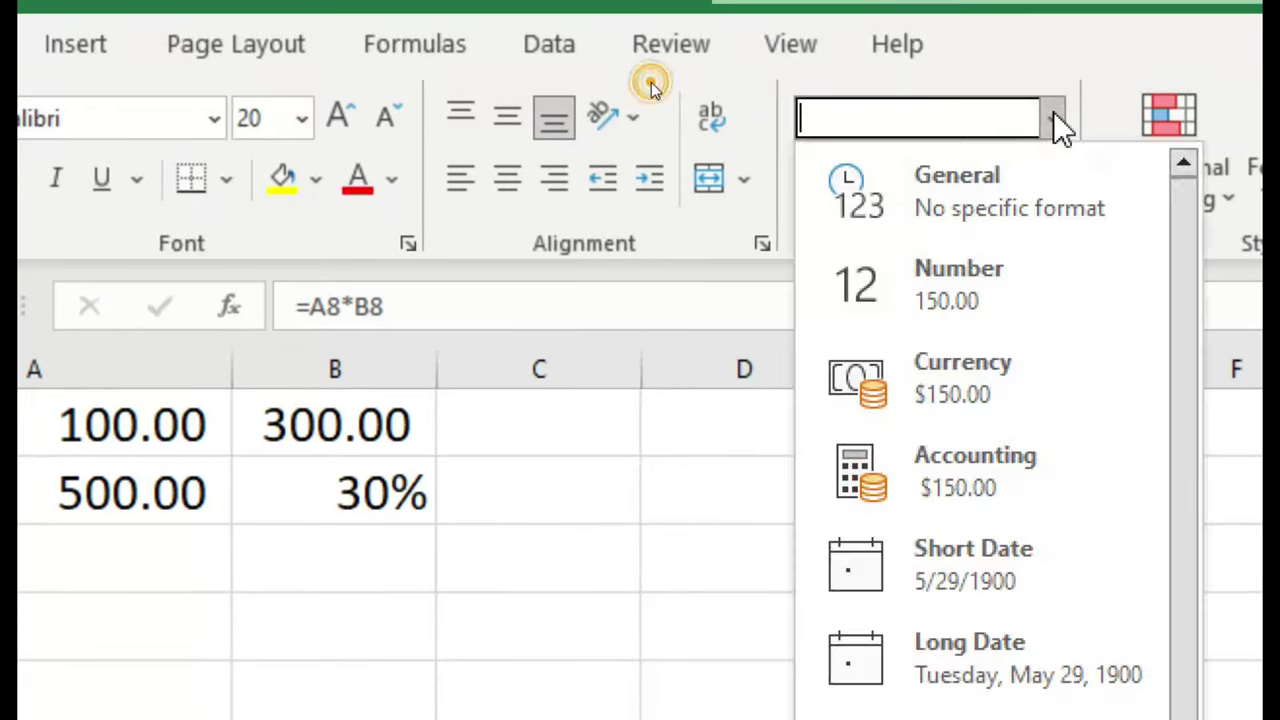
pyautogui.click(990, 286)
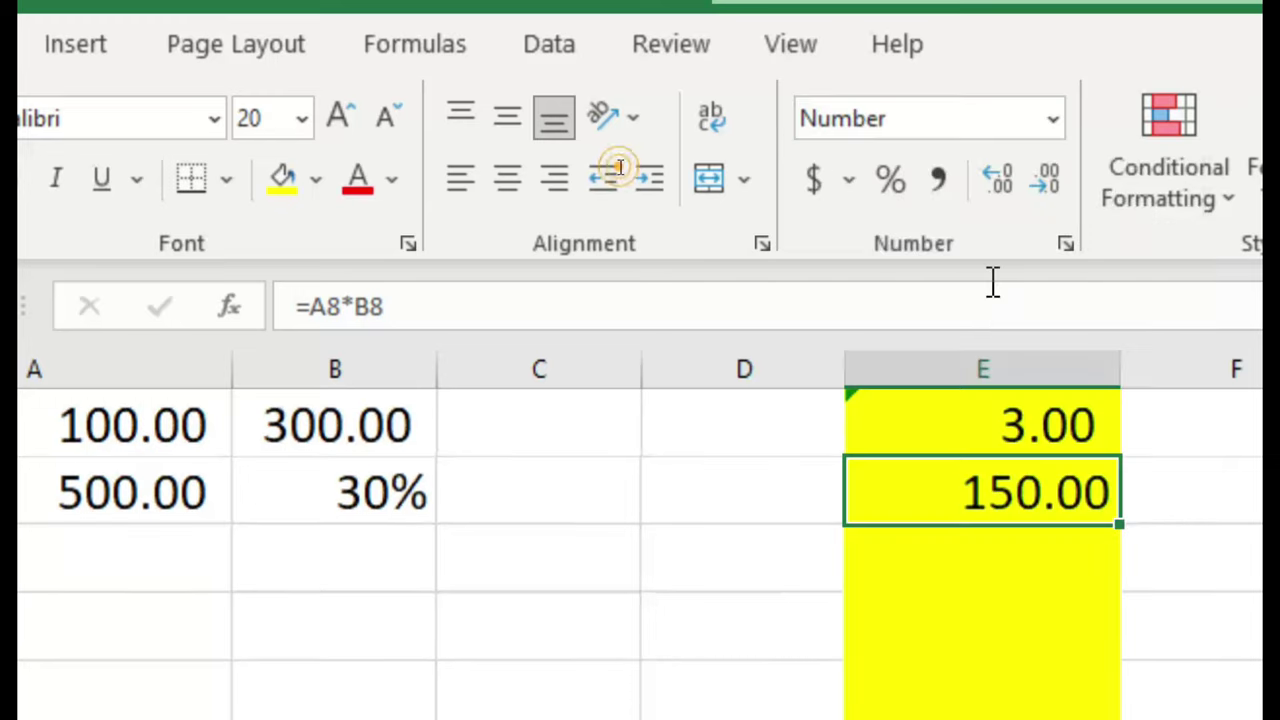
pyautogui.click(943, 610)
pyautogui.click(947, 474)
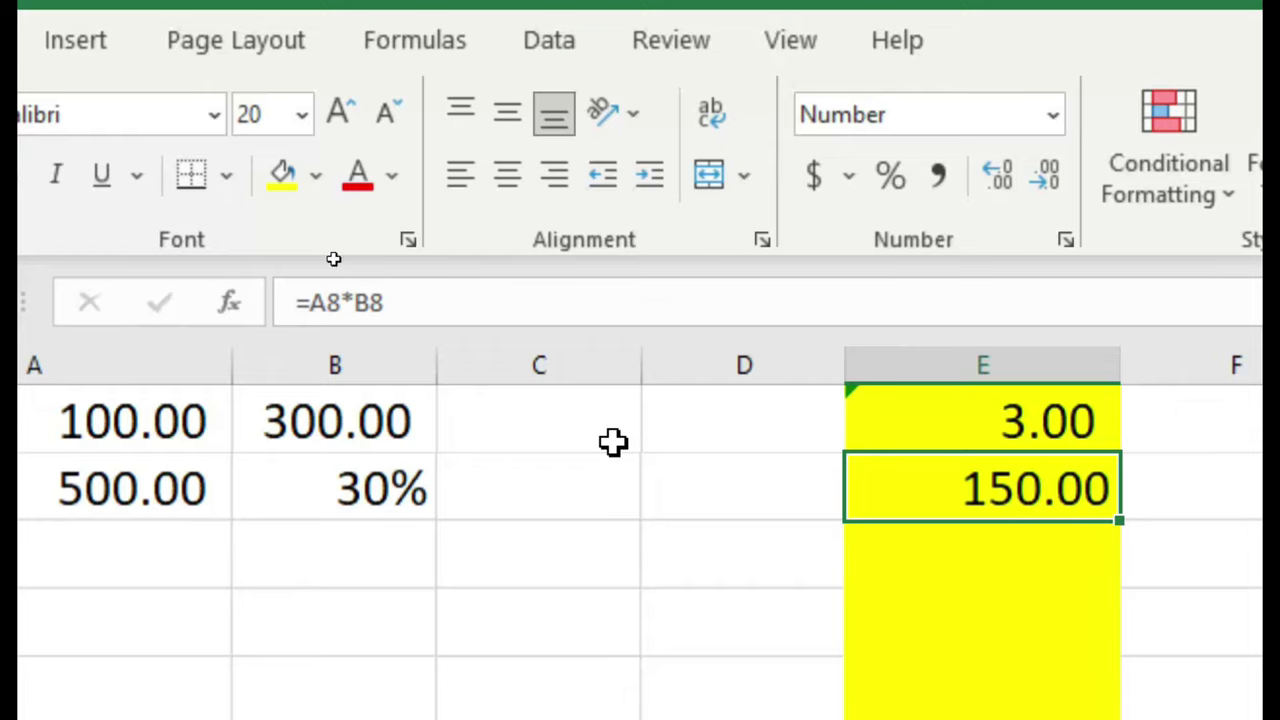
# Change the amount in A8 to 200
pyautogui.click(285, 484)
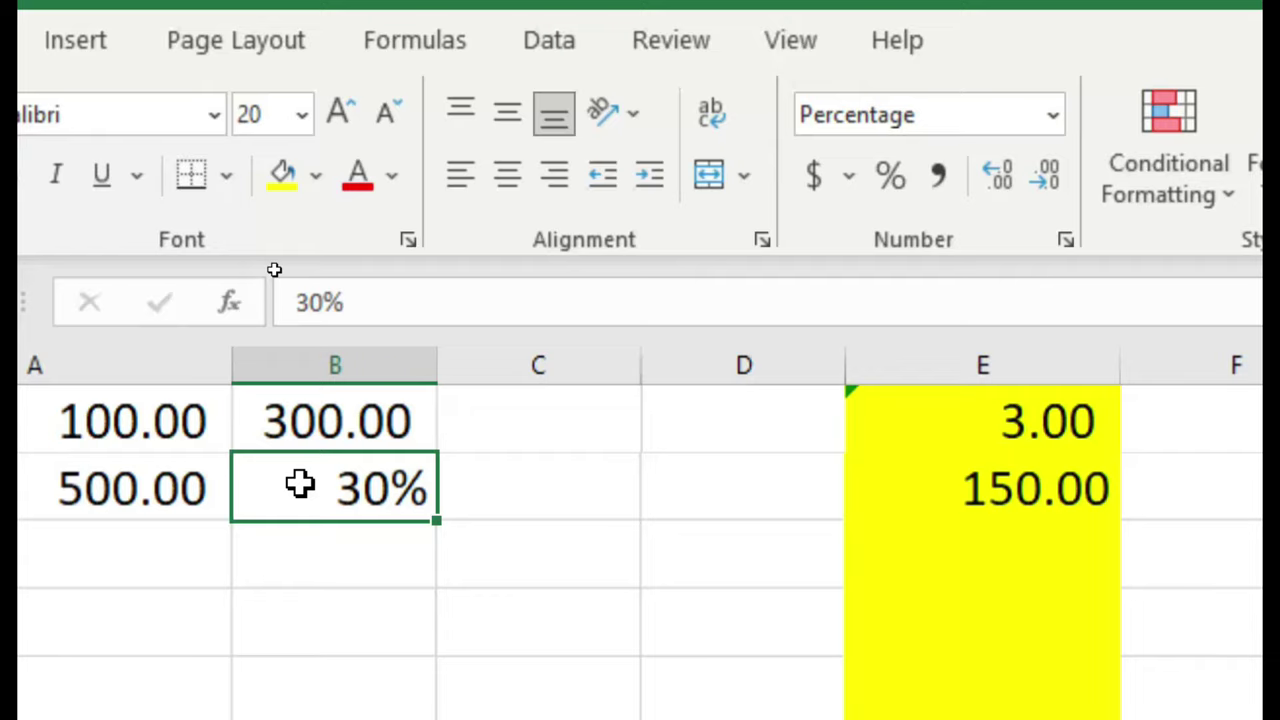
pyautogui.click(171, 495)
pyautogui.write('2')
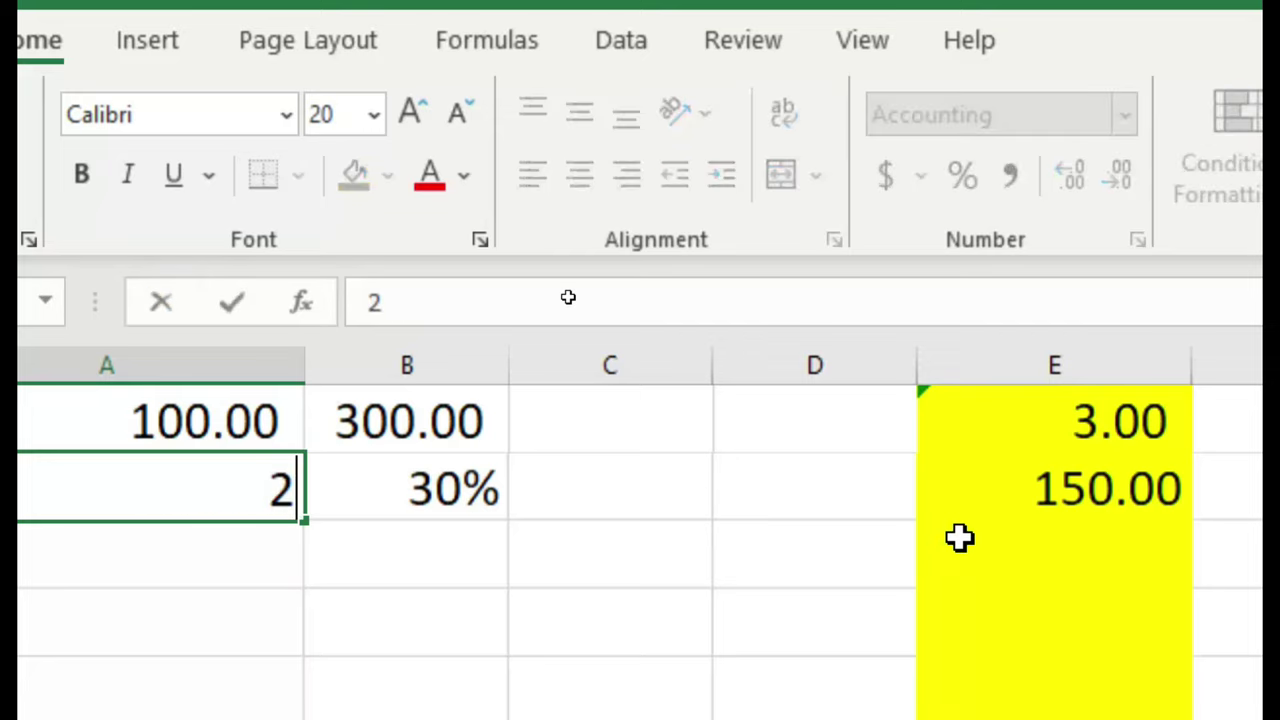
pyautogui.write('00')
pyautogui.press('Tab')
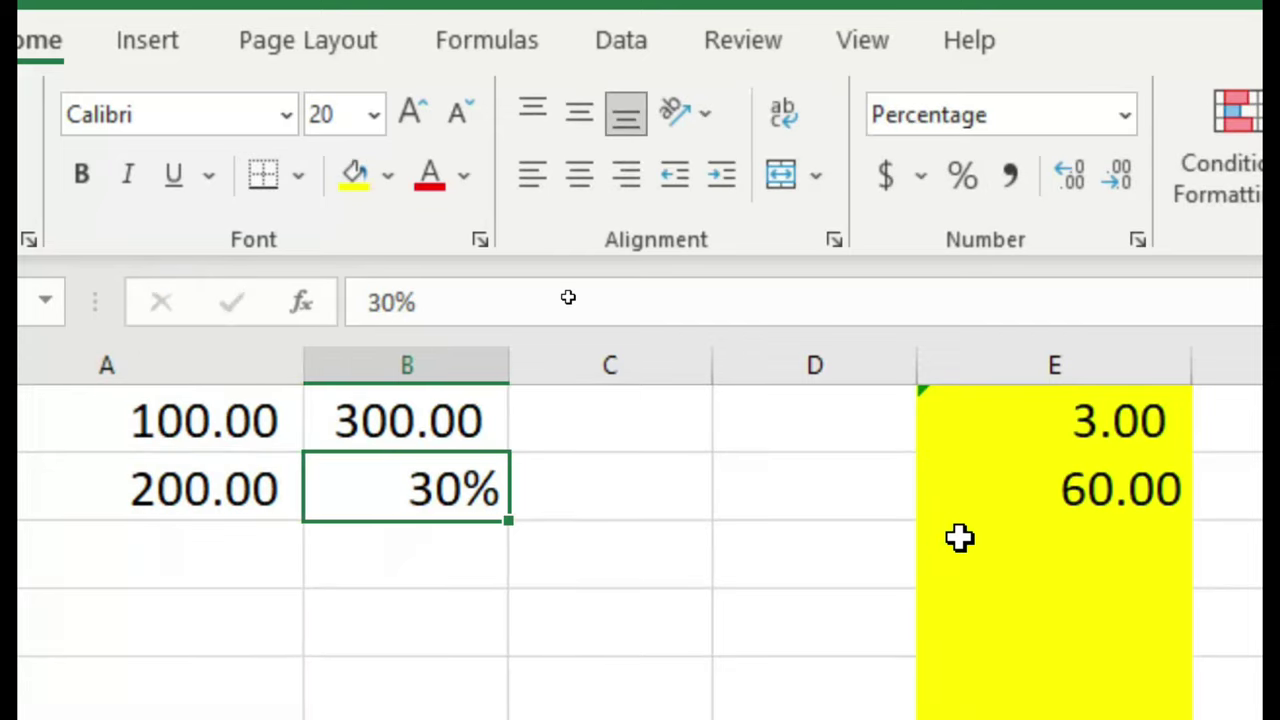
pyautogui.press('Right')
pyautogui.press('Right')
pyautogui.press('Right')
pyautogui.press('Left')
pyautogui.press('Left')
pyautogui.press('Left')
# Set the rate in B8 to 40% and check that E8 recalculates to 80.00
pyautogui.write('40')
pyautogui.press('Tab')
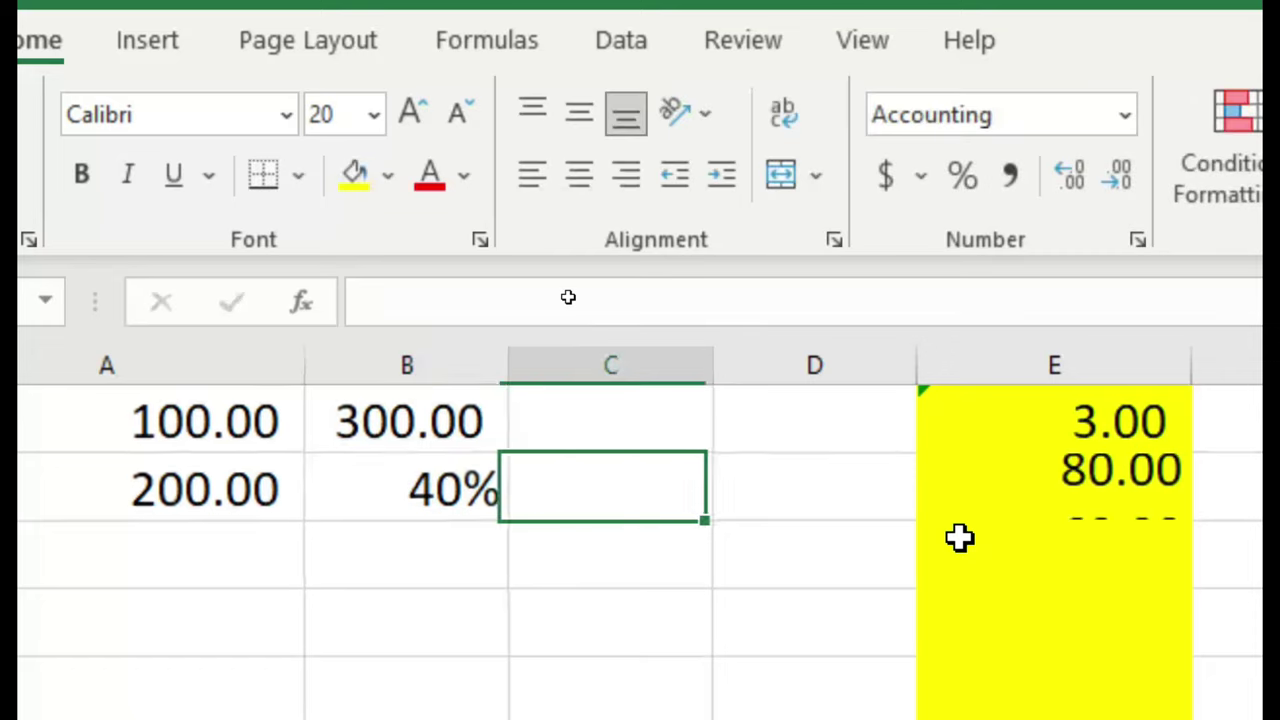
pyautogui.press('Right')
pyautogui.press('Right')
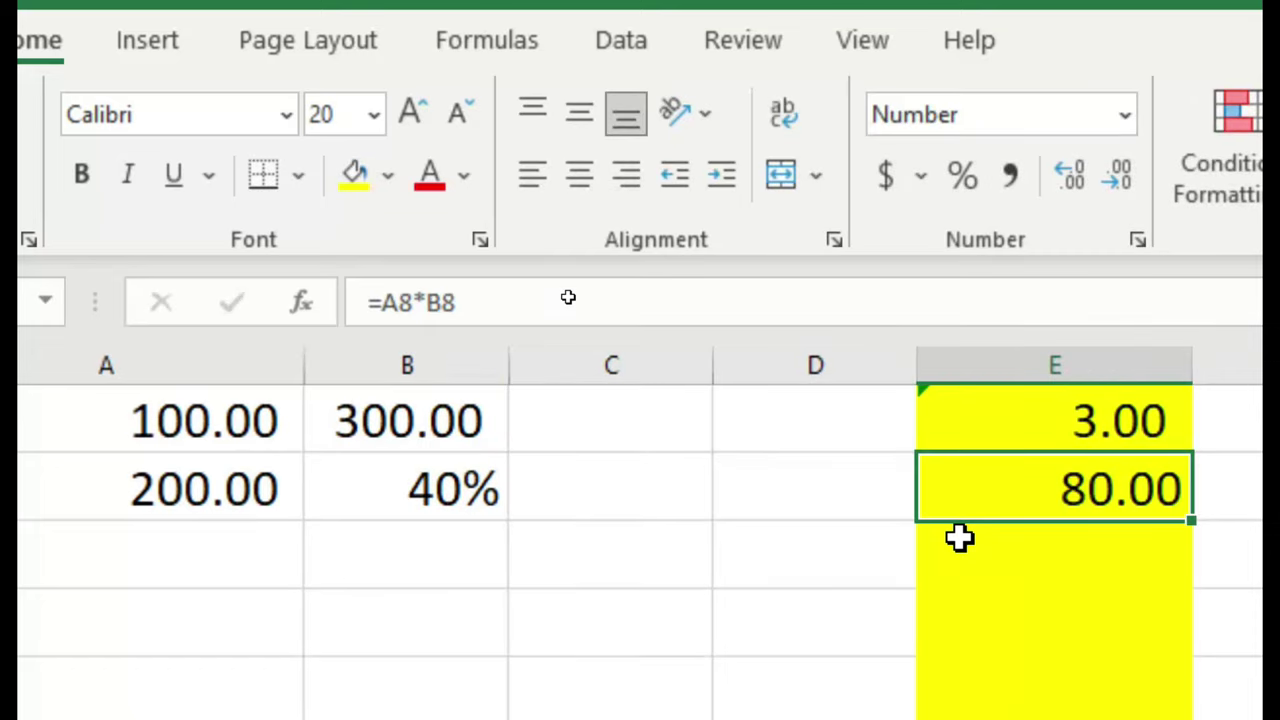
pyautogui.press('Left')
pyautogui.press('Left')
pyautogui.press('Left')
pyautogui.press('Right')
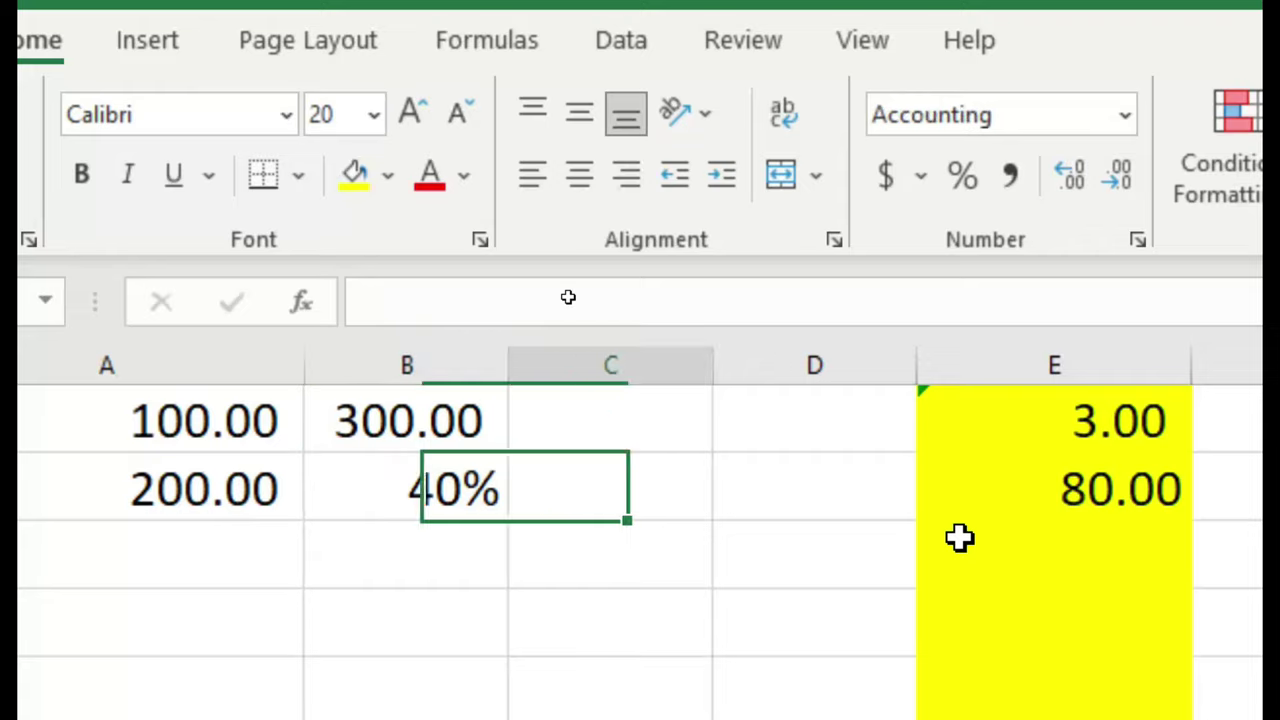
pyautogui.press('Right')
pyautogui.press('Right')
pyautogui.press('Left')
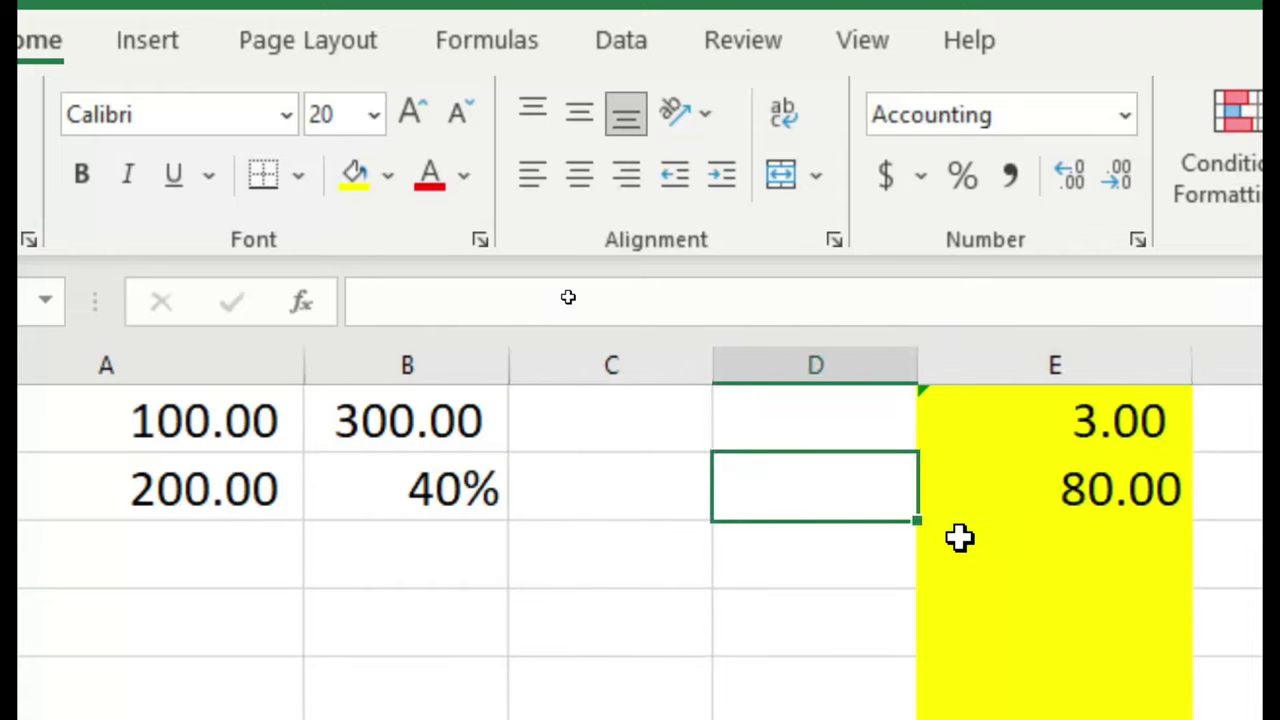
pyautogui.press('Left')
pyautogui.press('Left')
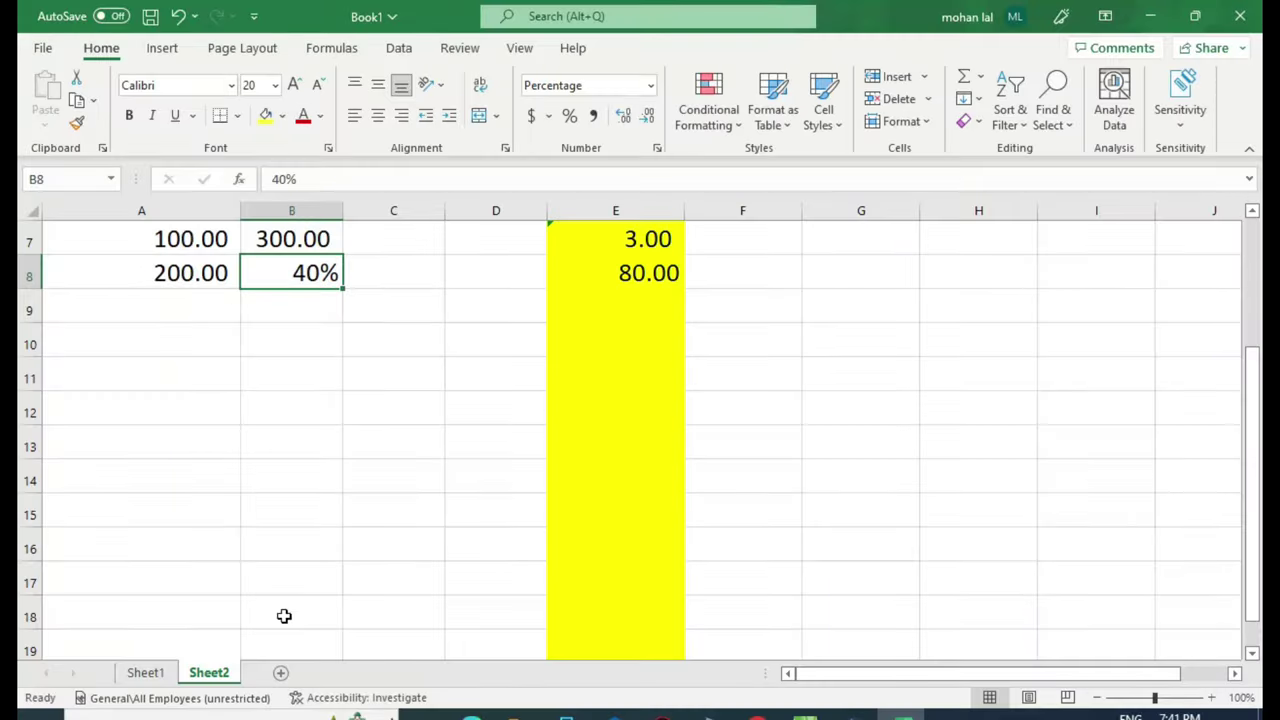
# On Sheet1, inspect row 8's base amount, 18% rate and E8 percentage total
pyautogui.click(160, 671)
pyautogui.click(655, 505)
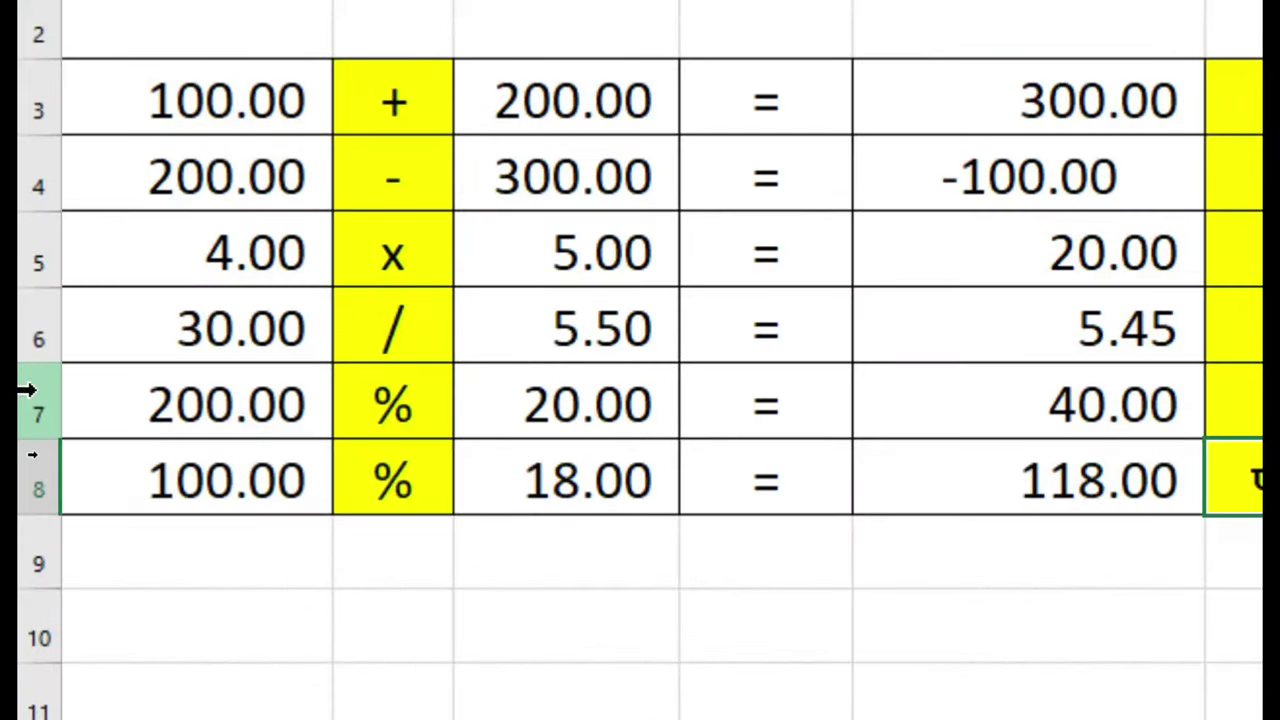
pyautogui.click(30, 463)
pyautogui.click(237, 497)
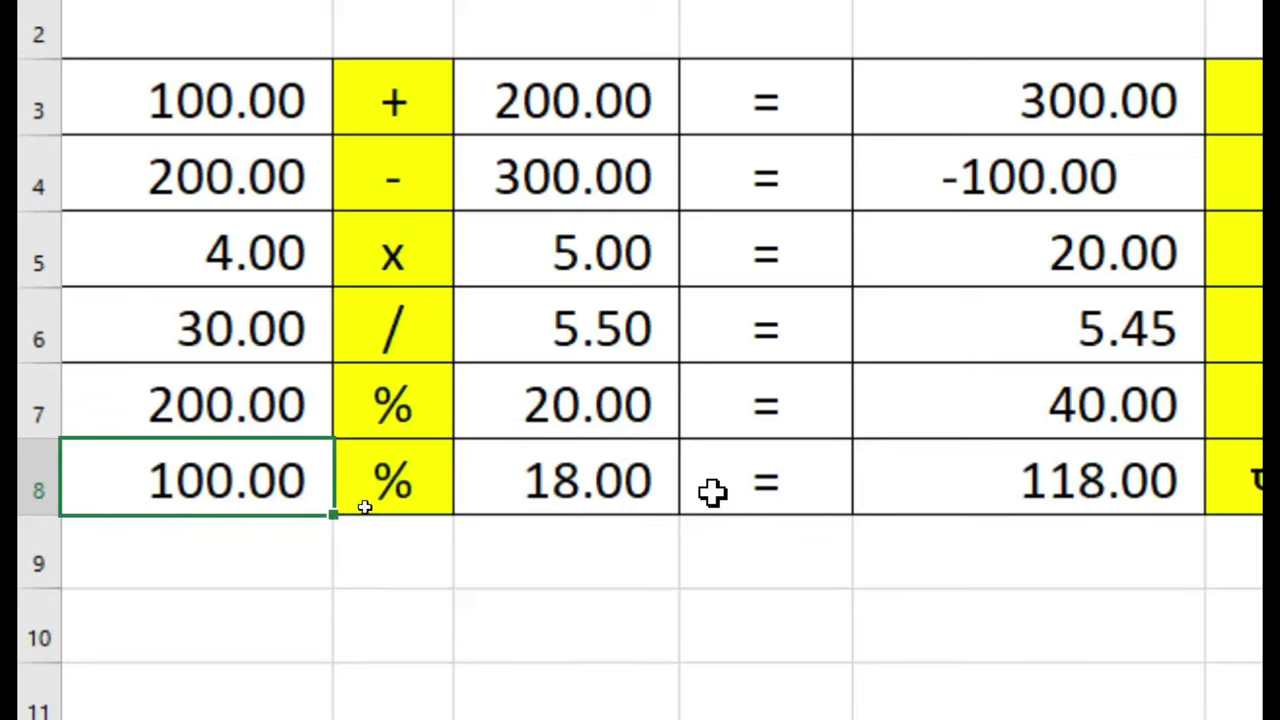
pyautogui.moveTo(400, 490); pyautogui.dragTo(622, 488)
pyautogui.click(1080, 488)
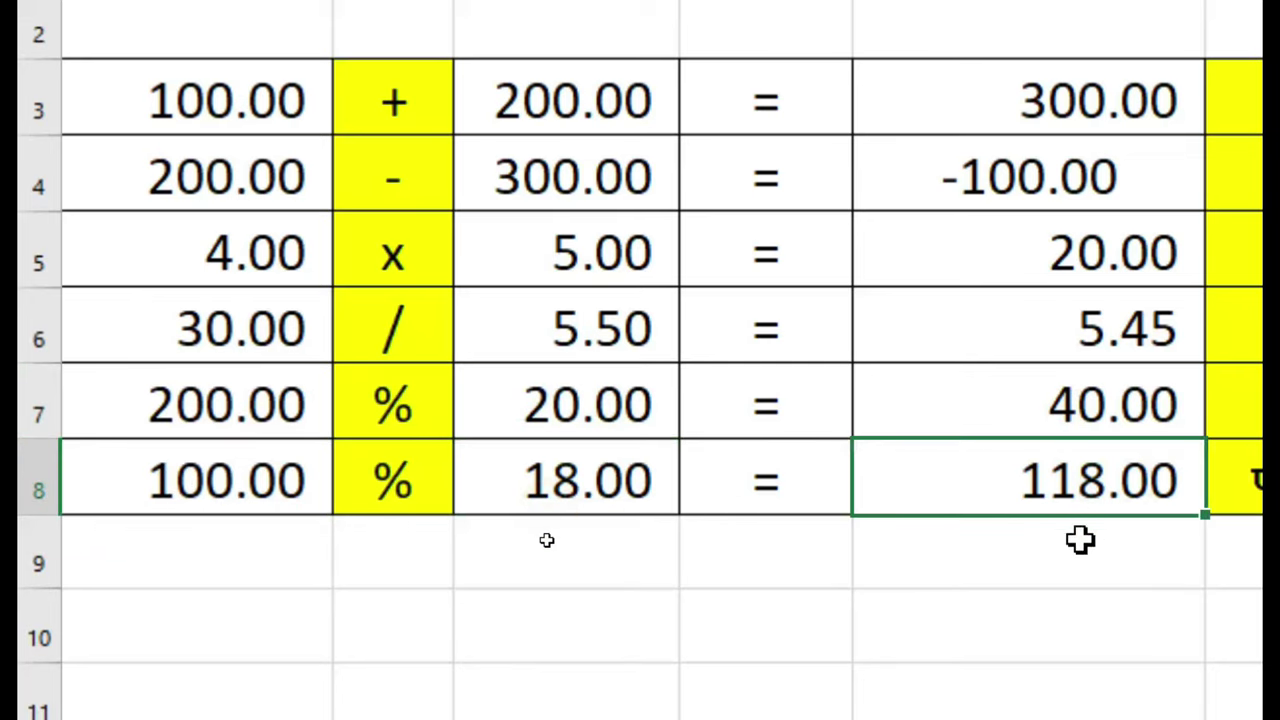
pyautogui.click(193, 481)
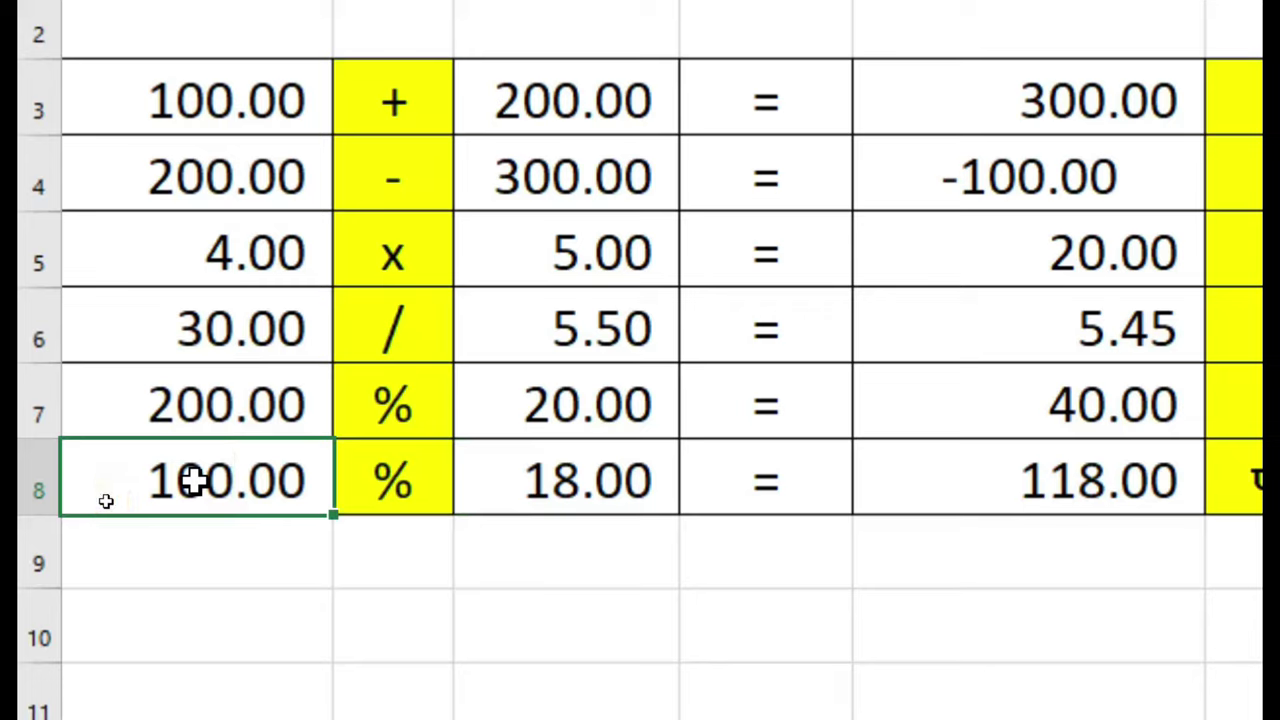
pyautogui.click(586, 486)
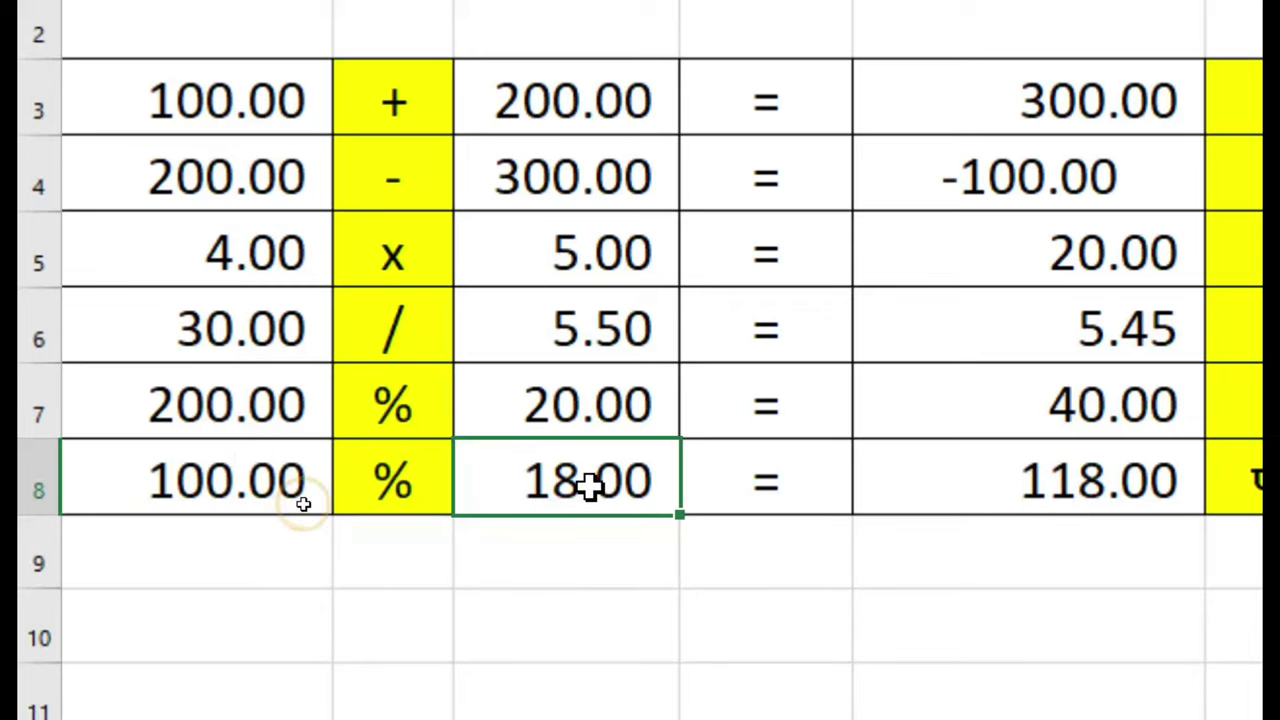
pyautogui.click(1000, 486)
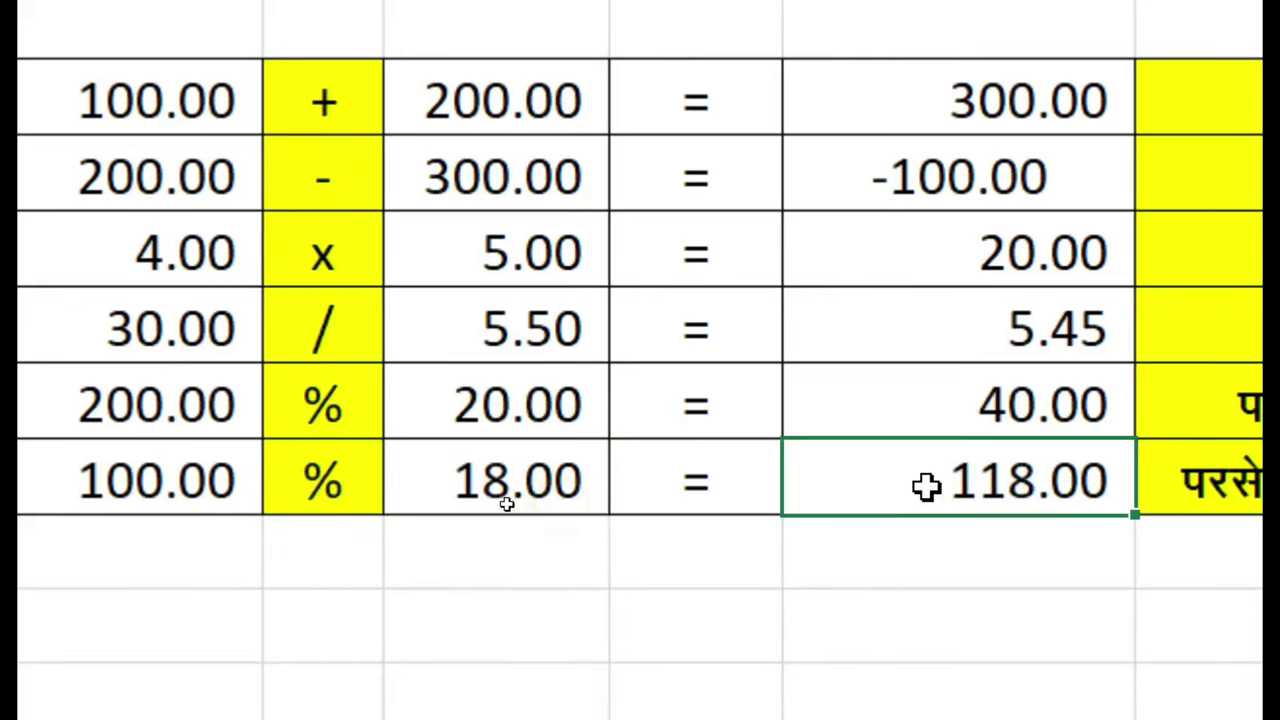
# Change the base amount in A8 to 150 so E8 becomes 177.00
pyautogui.click(120, 486)
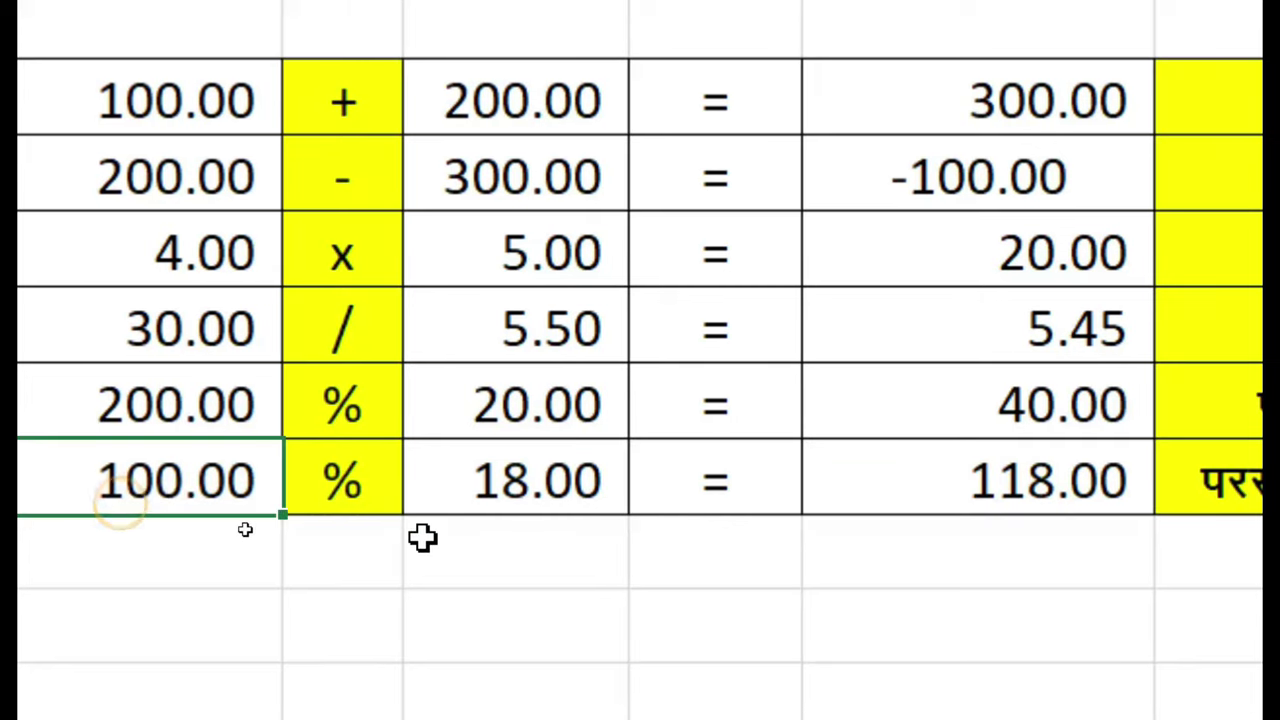
pyautogui.write('150')
pyautogui.press('Return')
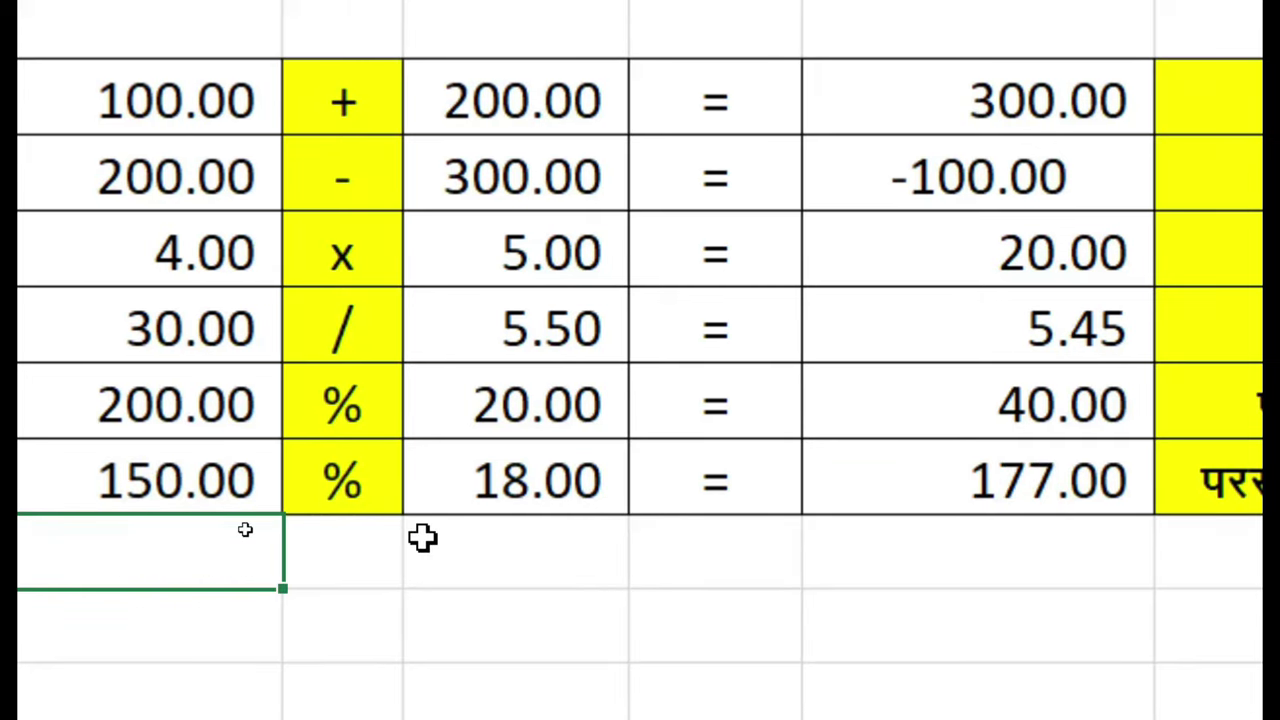
pyautogui.press('Up')
pyautogui.press('Right')
pyautogui.press('Right')
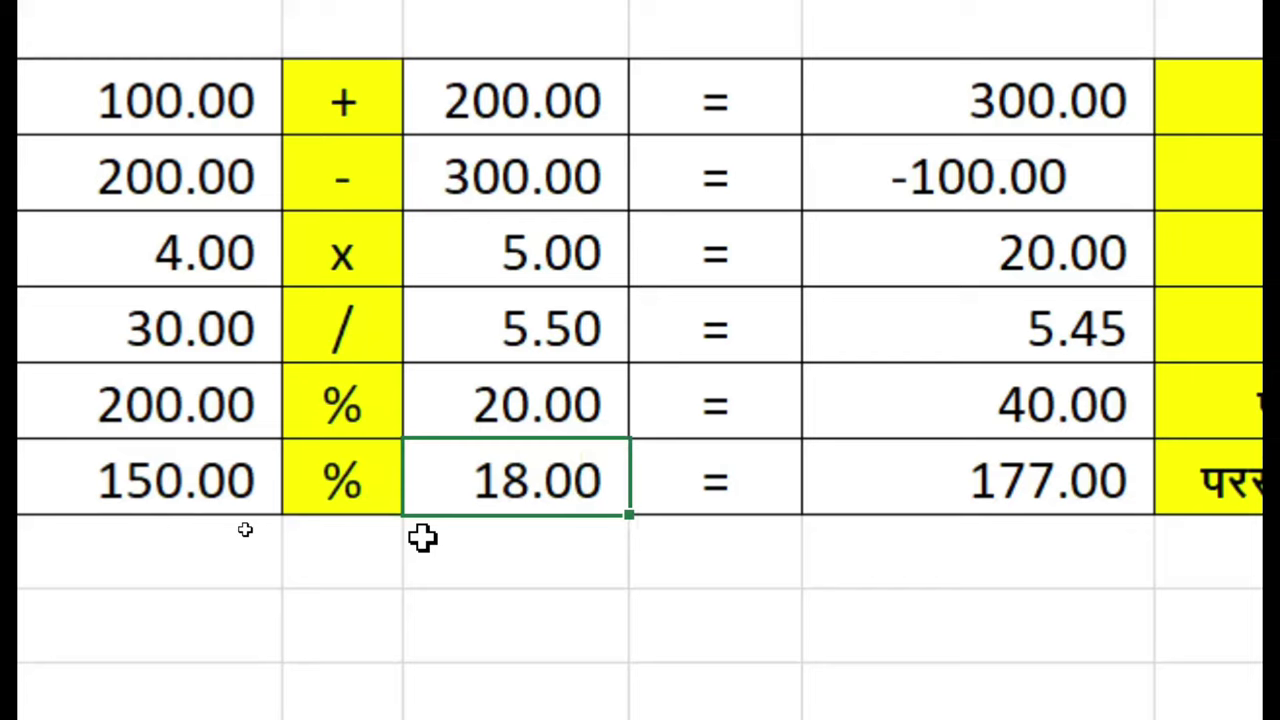
pyautogui.press('Right')
pyautogui.press('Right')
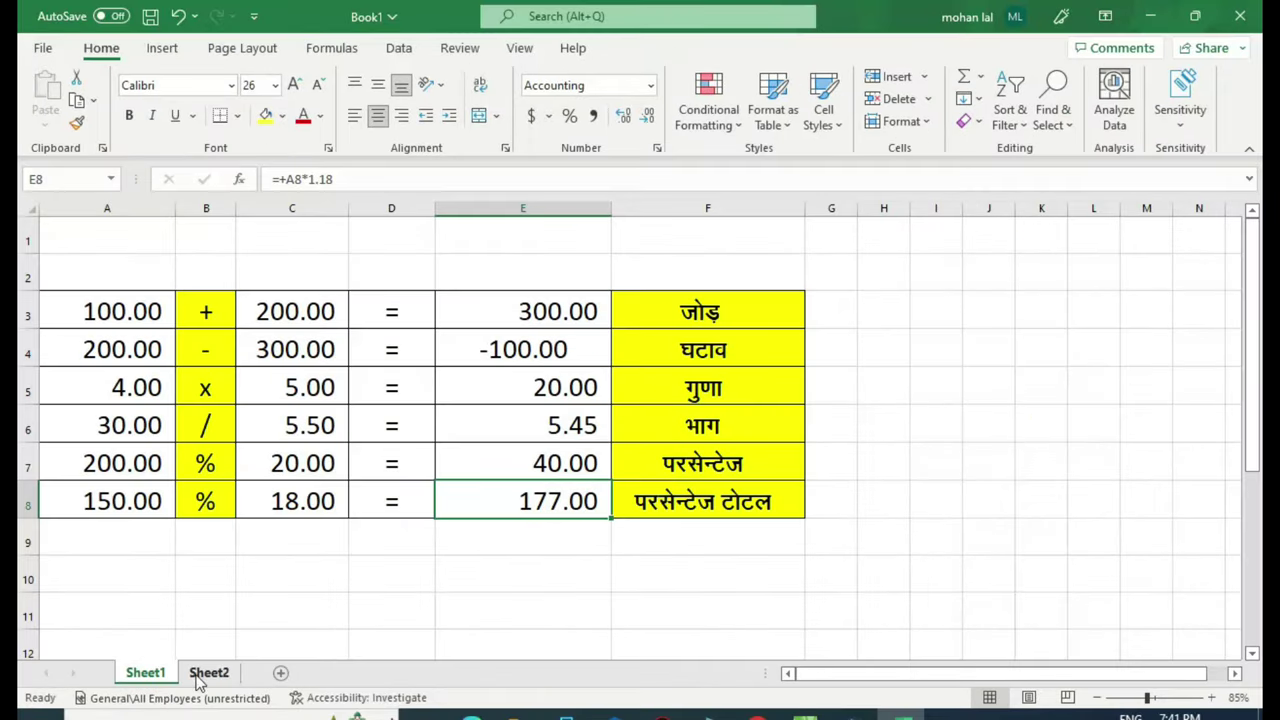
# On Sheet2, enter 200 in A10 and 40 in B10
pyautogui.click(209, 672)
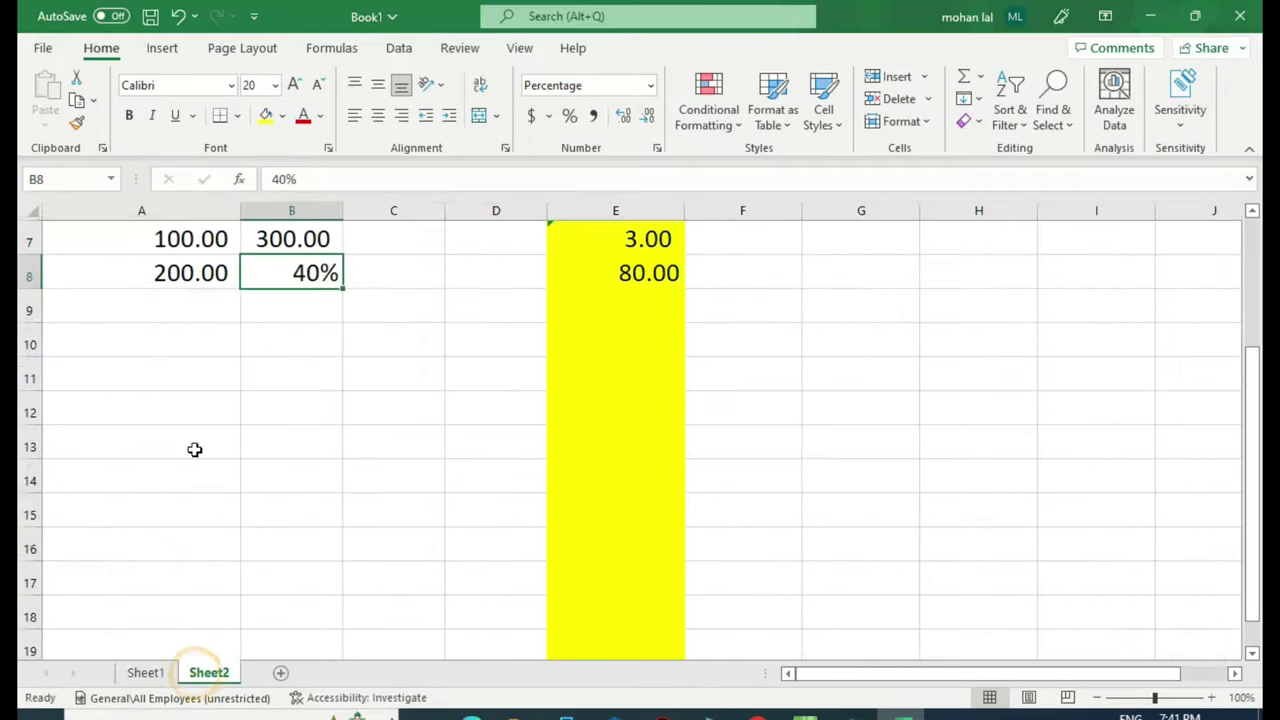
pyautogui.click(178, 311)
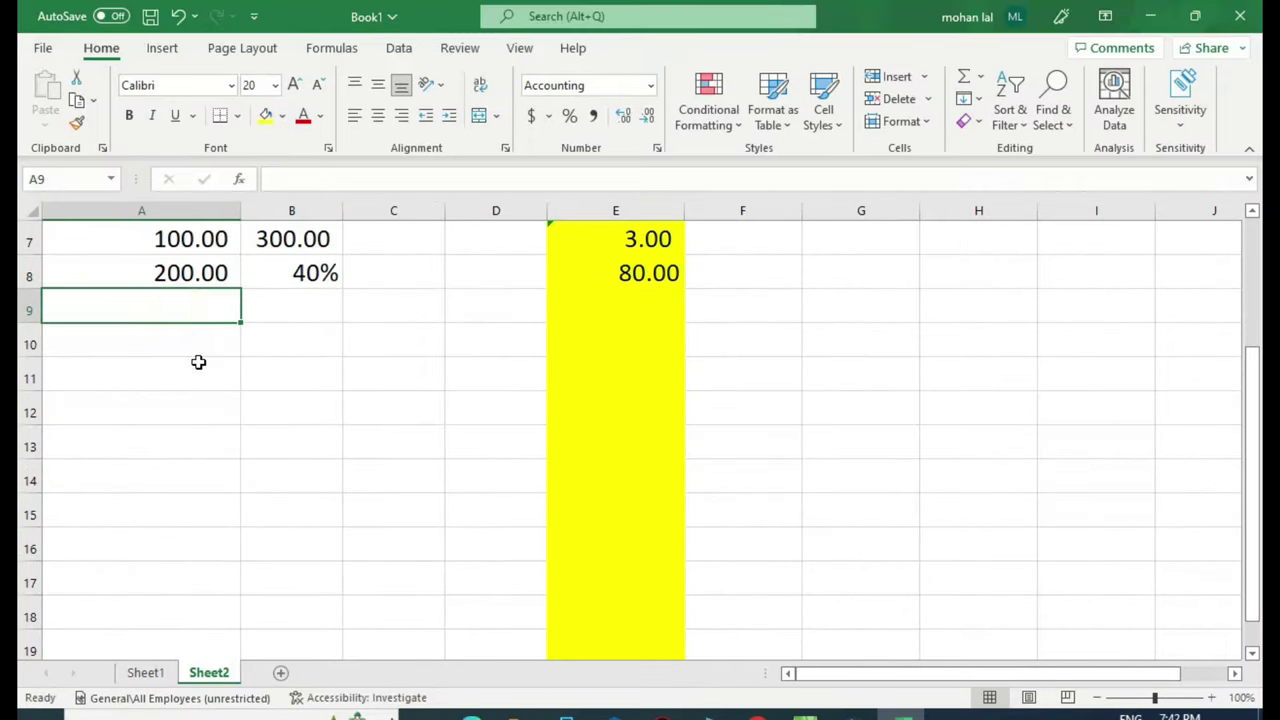
pyautogui.click(195, 352)
pyautogui.write('2')
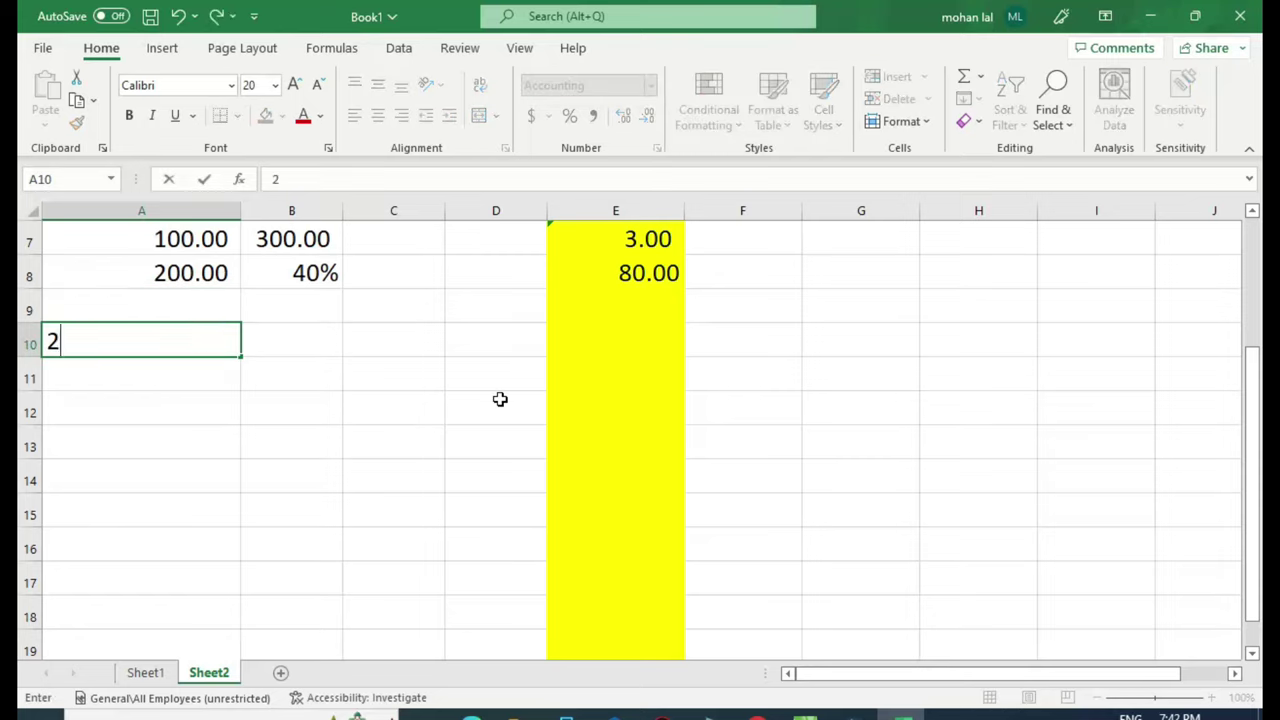
pyautogui.write('00')
pyautogui.press('Tab')
pyautogui.press('Up')
pyautogui.press('Up')
pyautogui.press('Down')
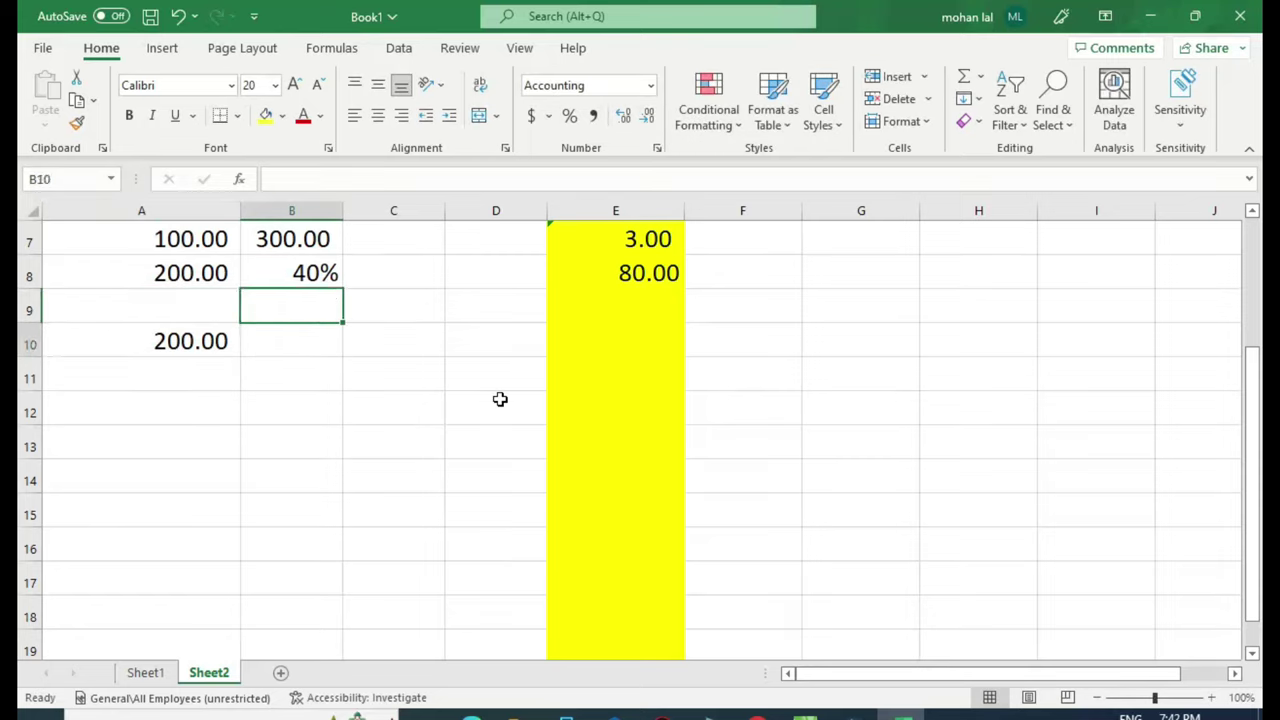
pyautogui.press('Down')
pyautogui.write('40')
pyautogui.press('Return')
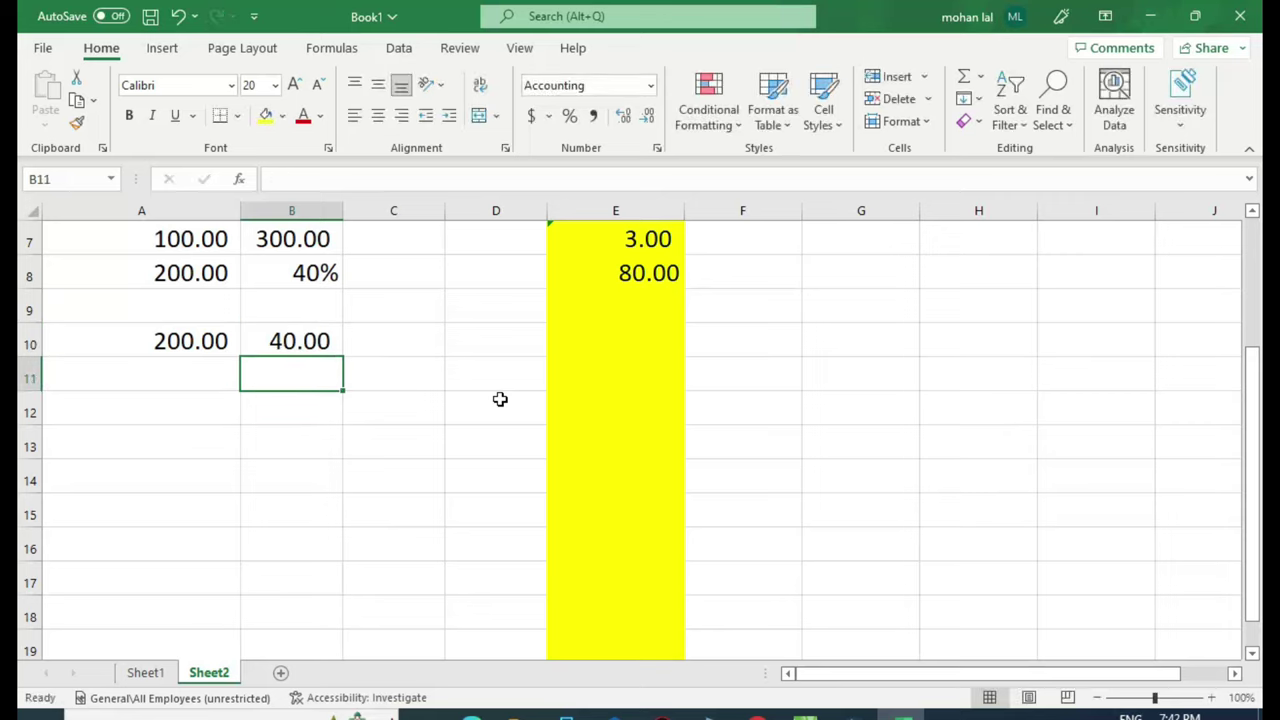
pyautogui.press('Up')
pyautogui.press('Right')
pyautogui.press('Right')
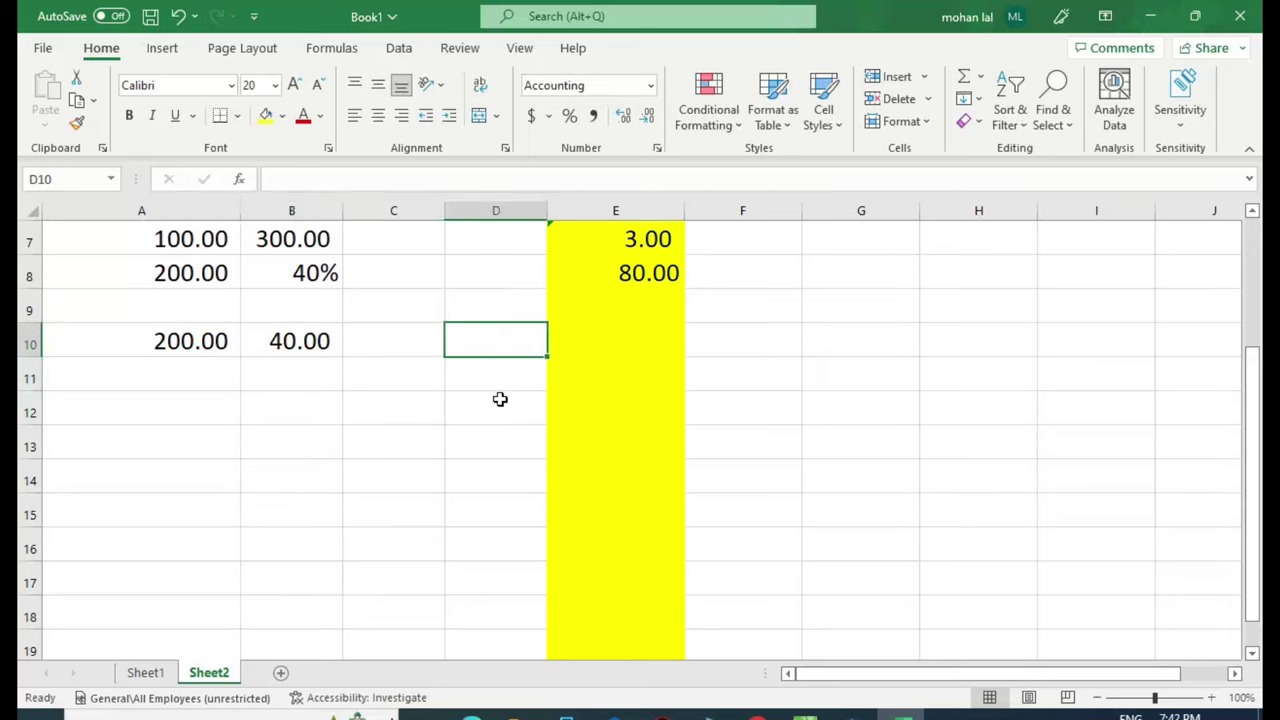
# Put =A10*B10/100 in D10, giving 80.00
pyautogui.write('+')
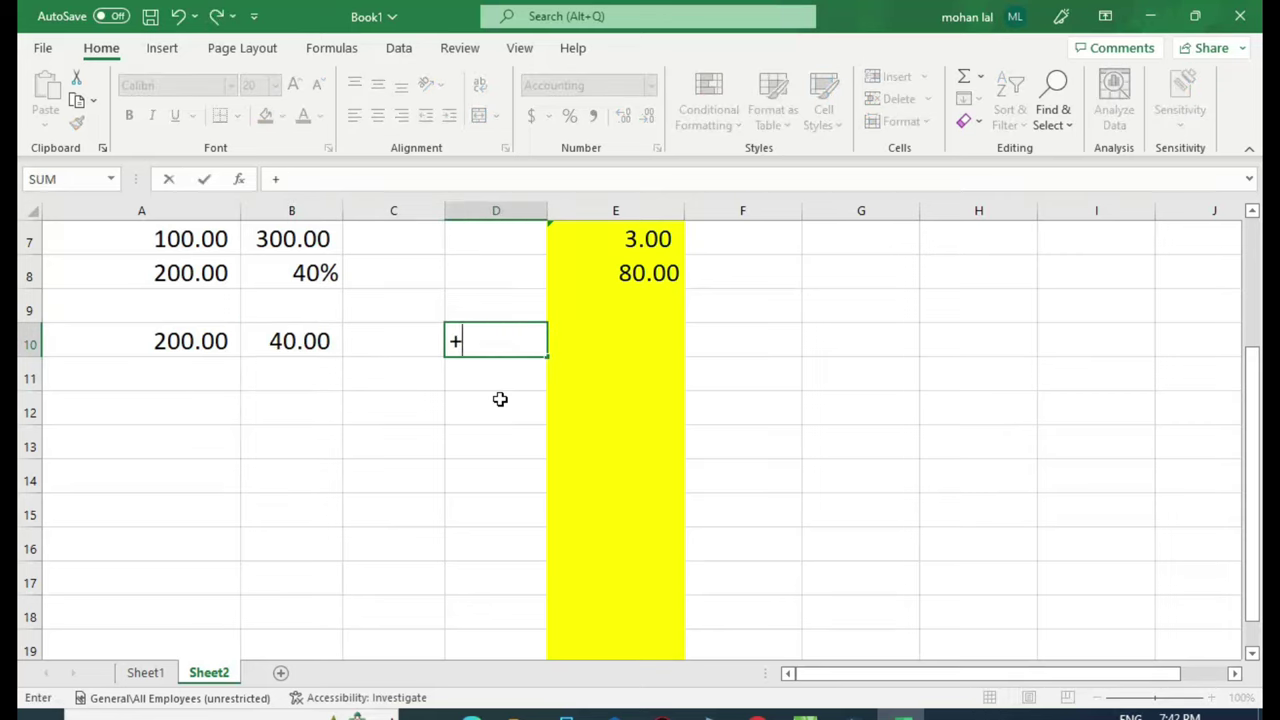
pyautogui.press('Escape')
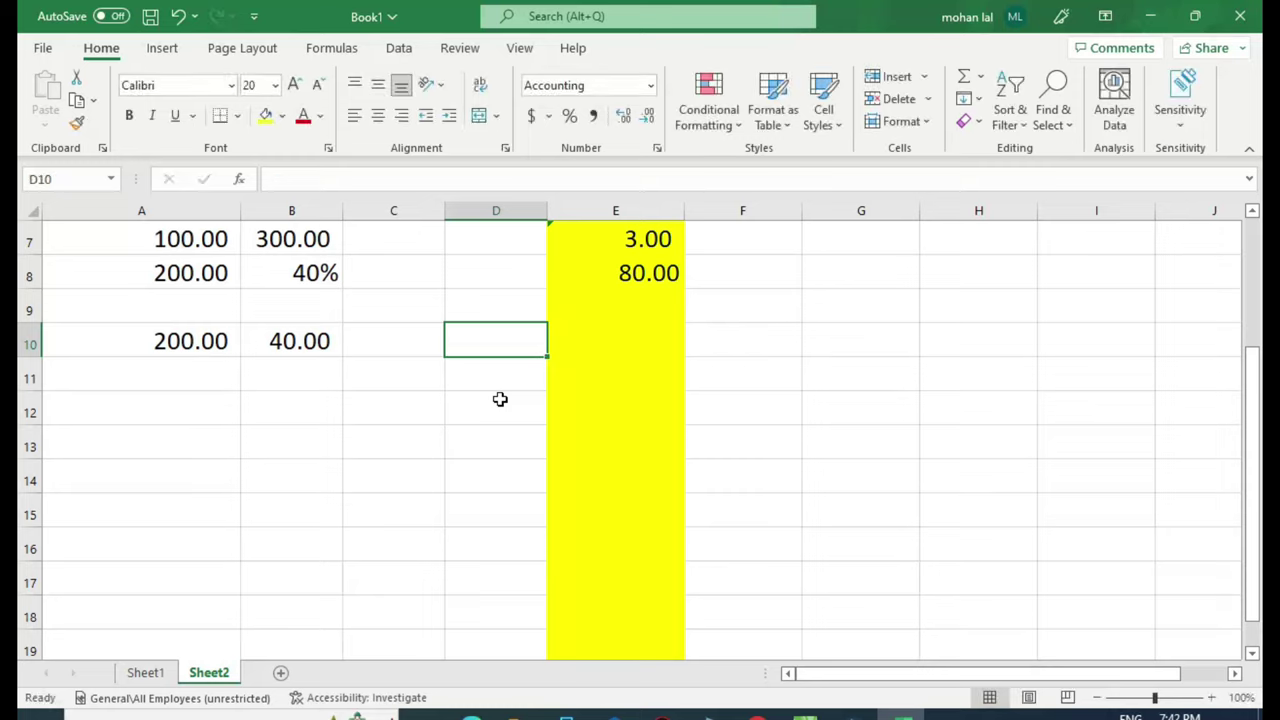
pyautogui.write('=')
pyautogui.click(191, 342)
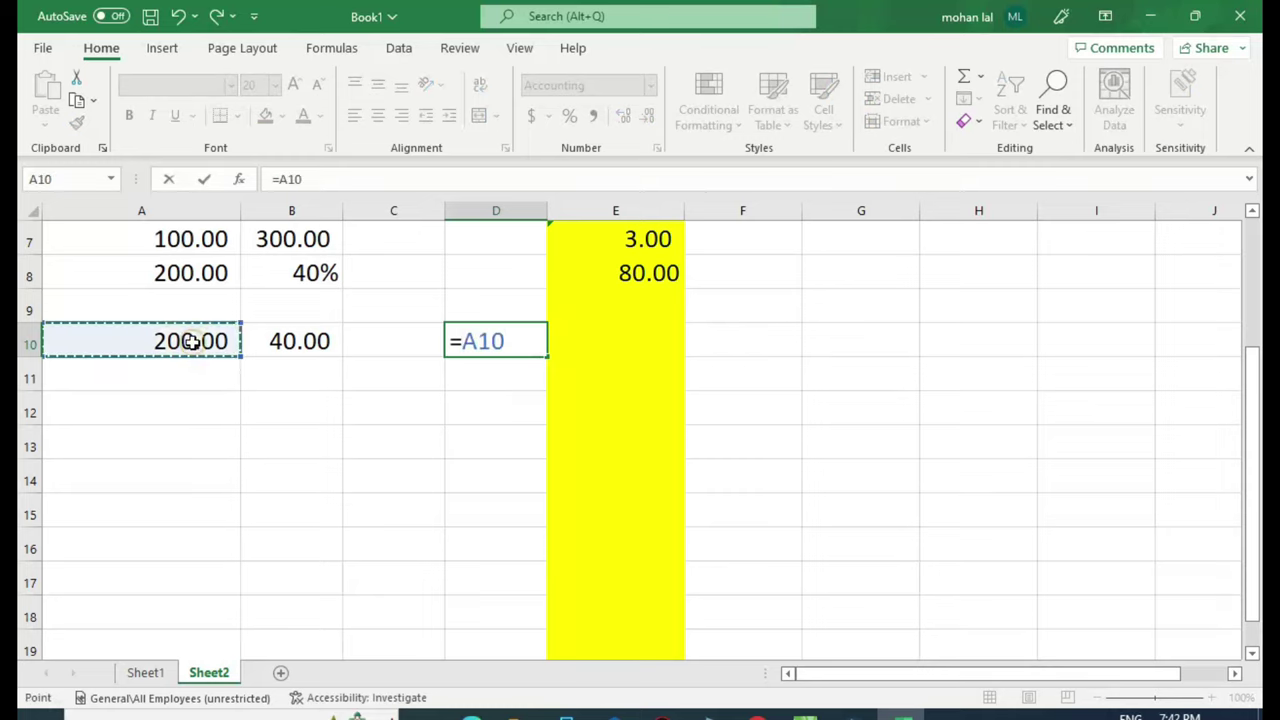
pyautogui.write('*')
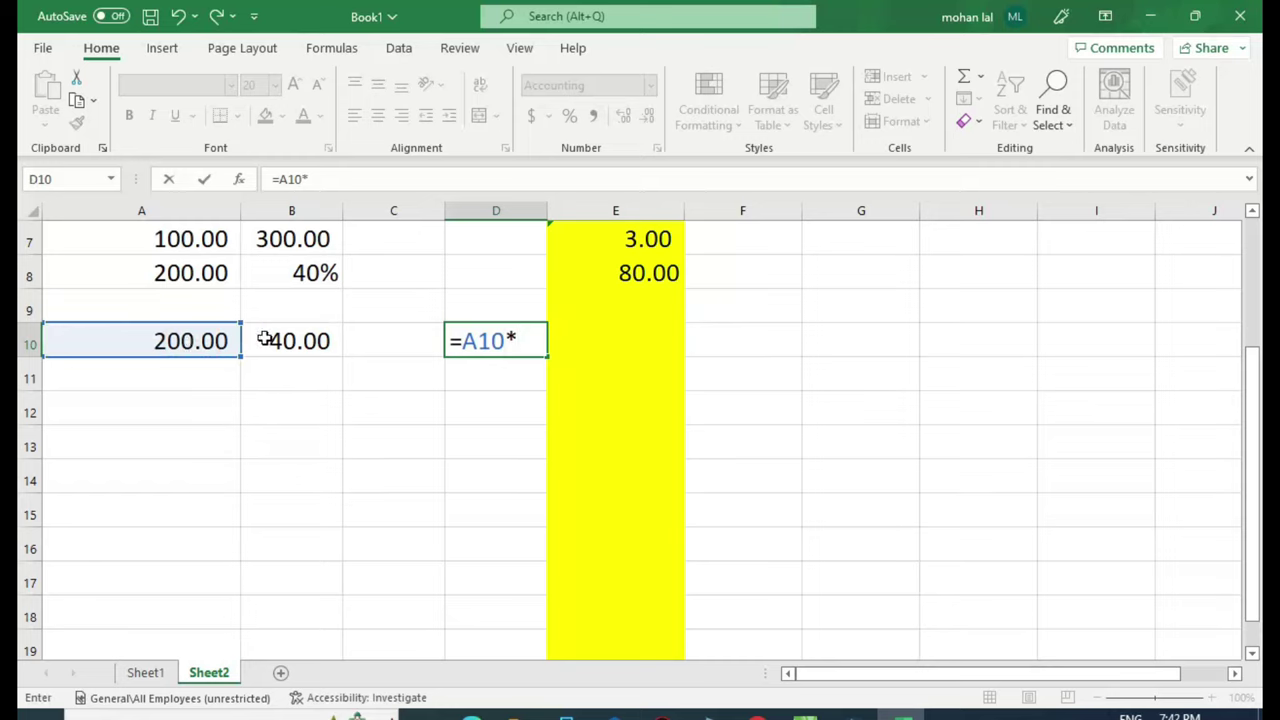
pyautogui.click(264, 340)
pyautogui.write('/1')
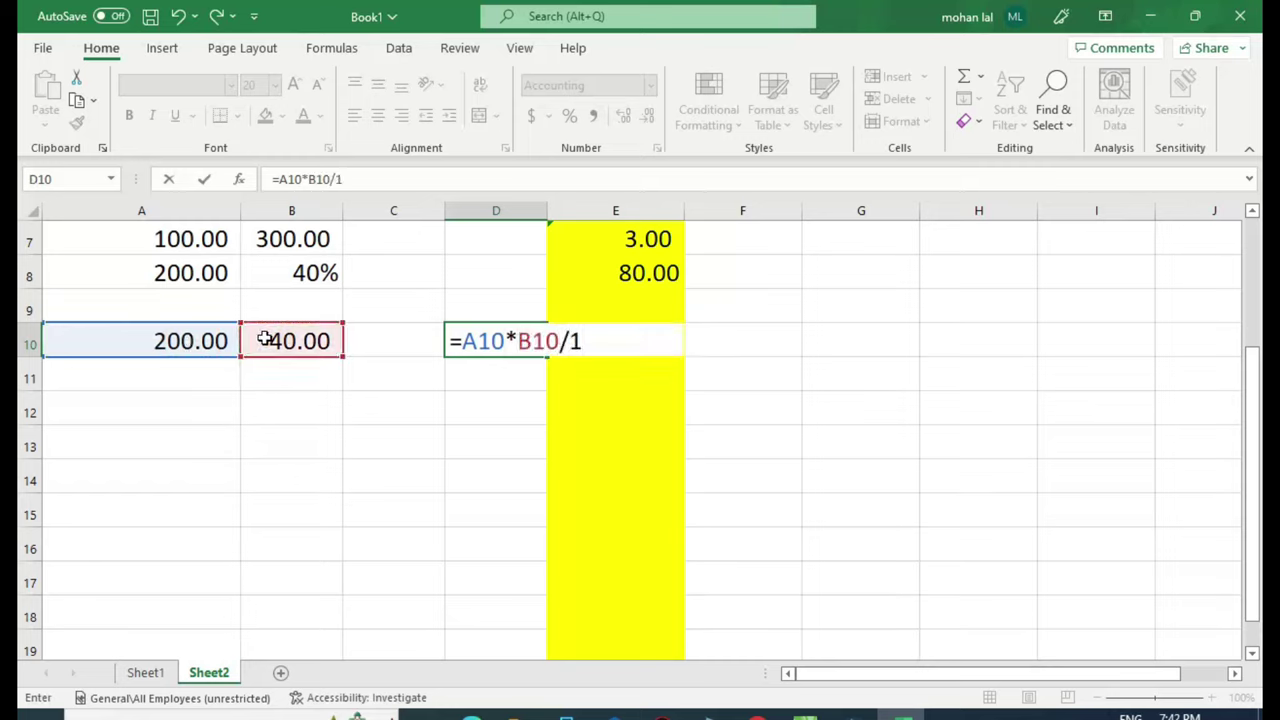
pyautogui.write('00')
pyautogui.press('Return')
pyautogui.press('Up')
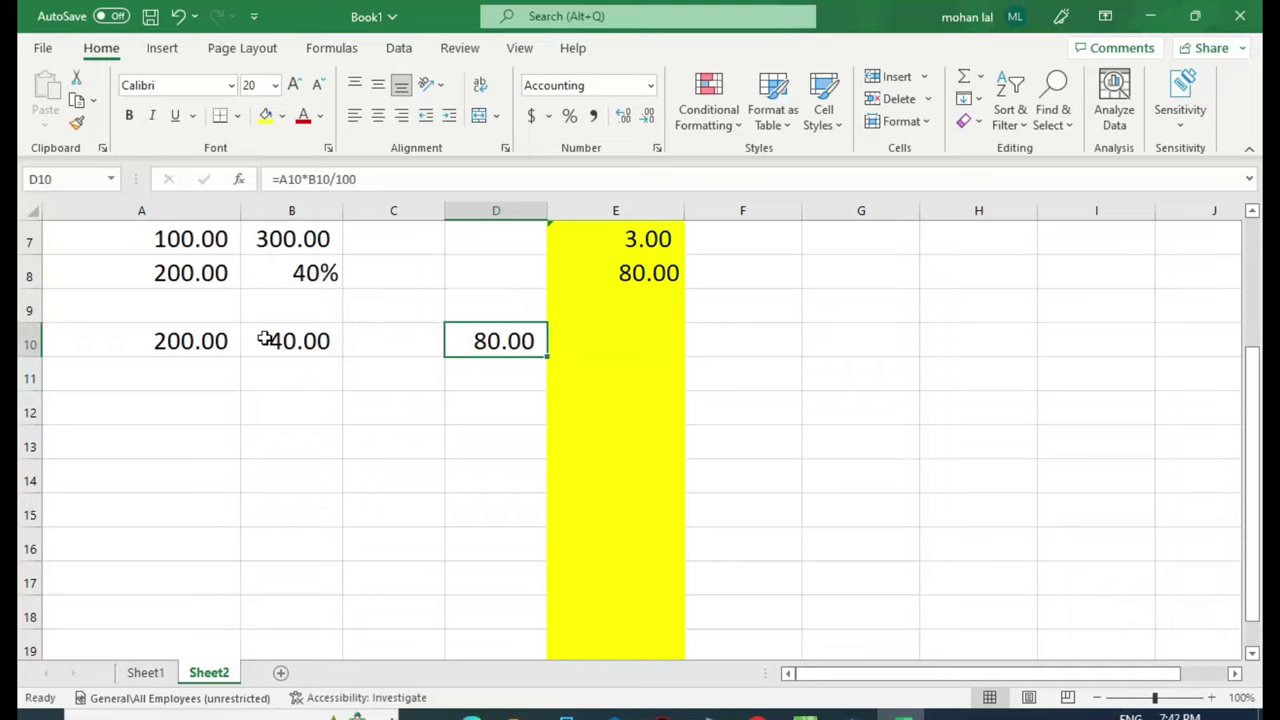
# Put =D10+A10 in the yellow cell E10, totalling 280.00
pyautogui.press('Right')
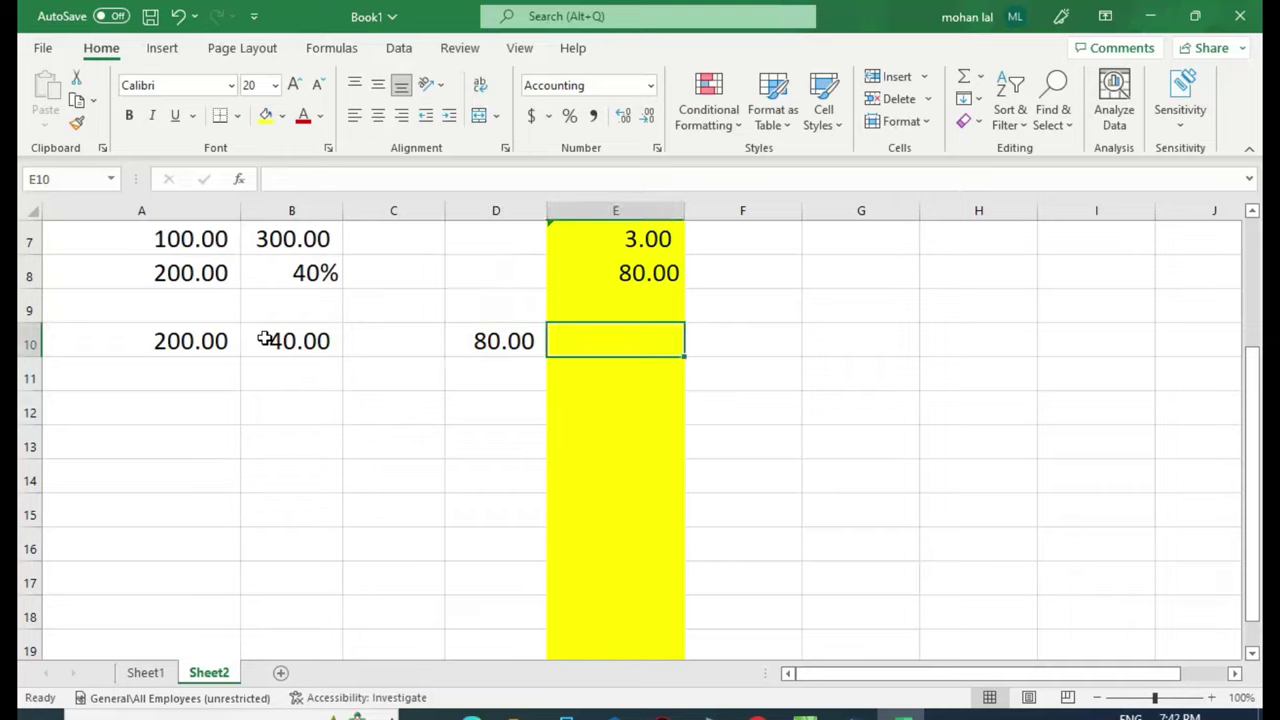
pyautogui.write('=')
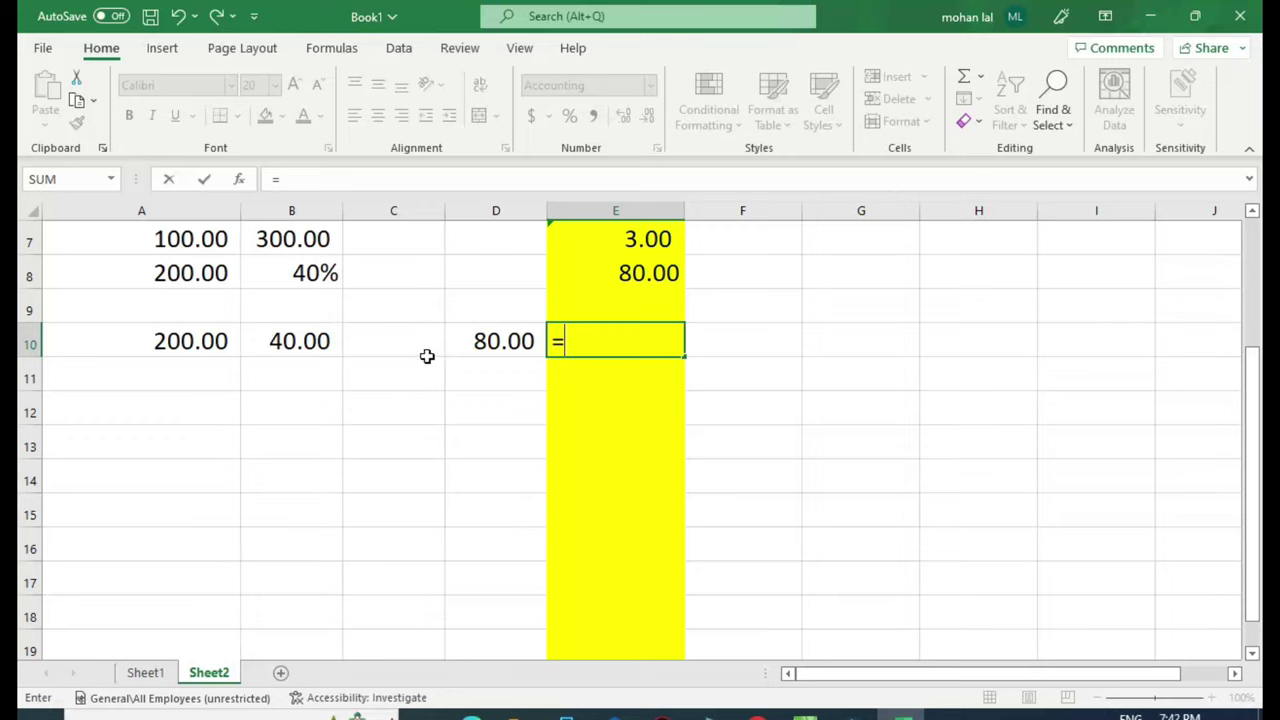
pyautogui.click(458, 341)
pyautogui.write('+')
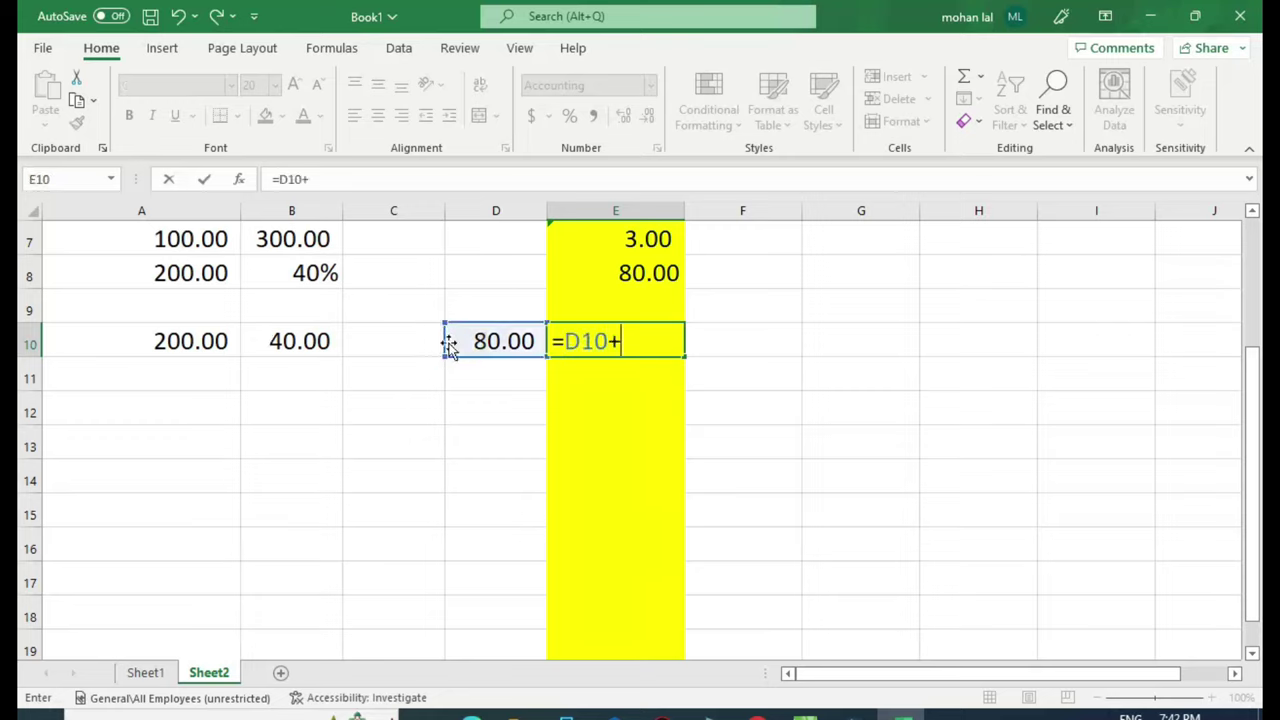
pyautogui.click(181, 341)
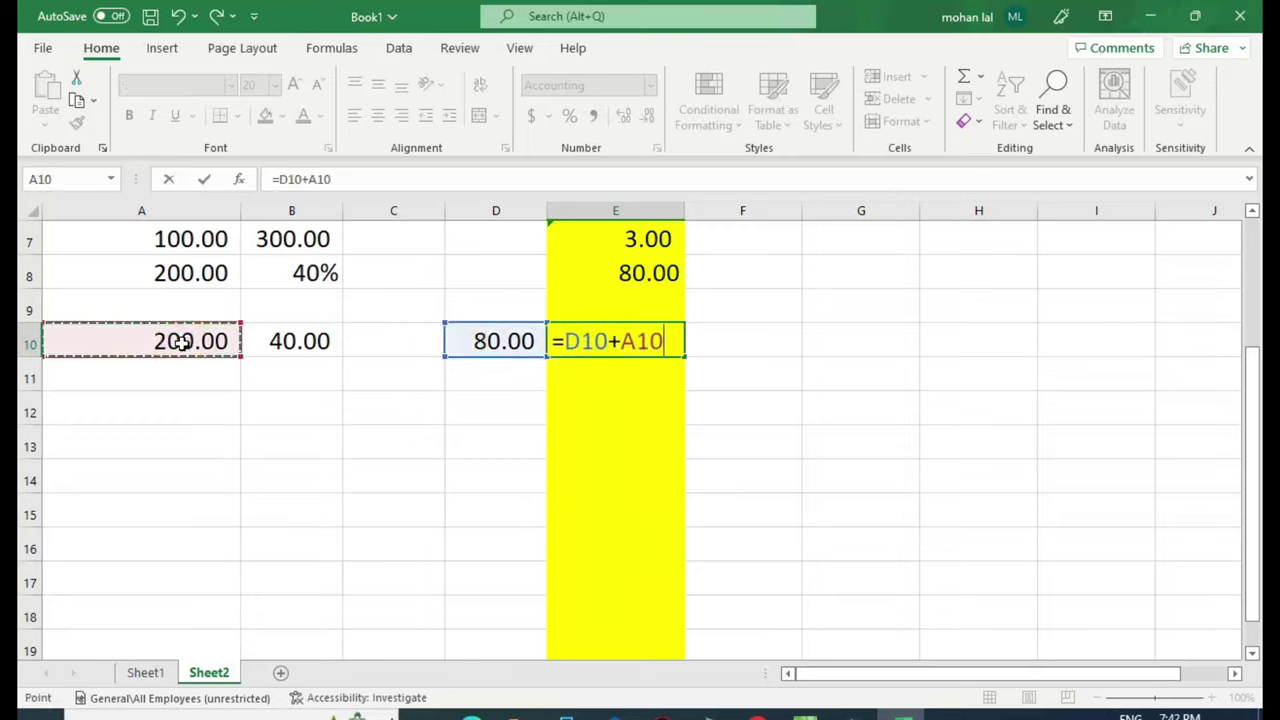
pyautogui.press('Return')
pyautogui.press('Up')
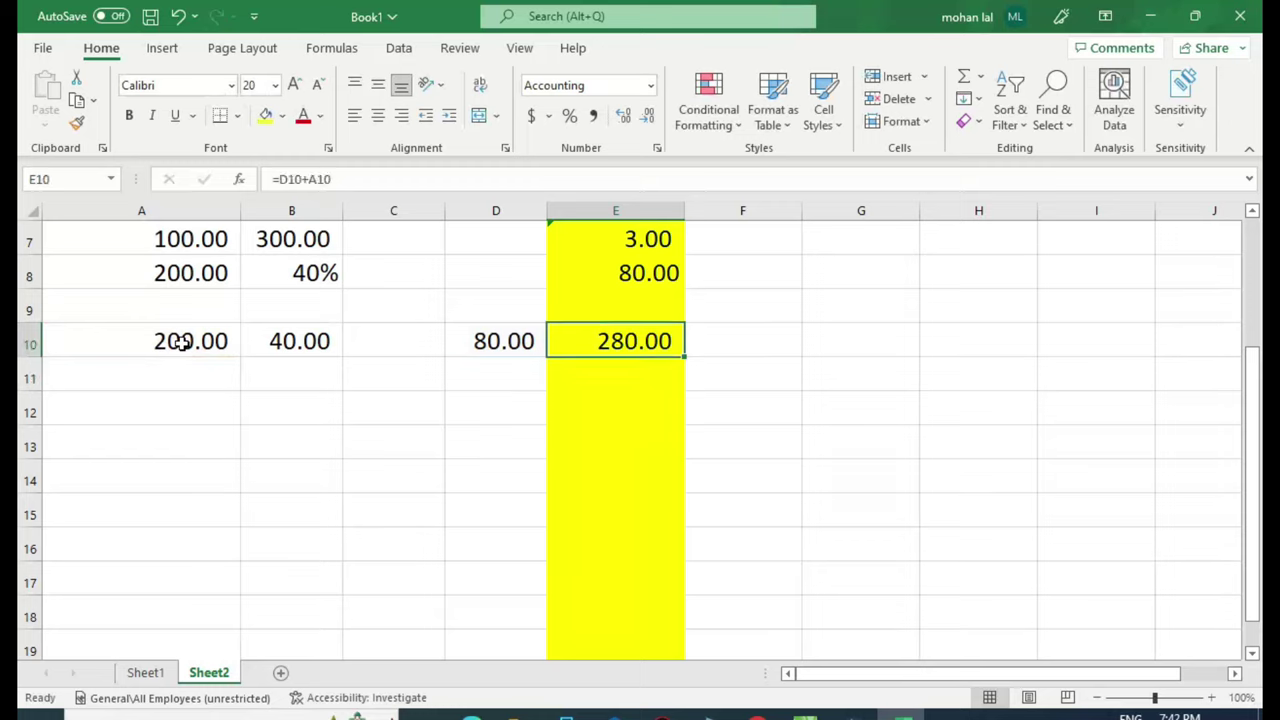
# Review the D10 percentage formula and the E10 total formula
pyautogui.press('Left')
pyautogui.press('Right')
pyautogui.press('Left')
pyautogui.press('Right')
pyautogui.press('Left')
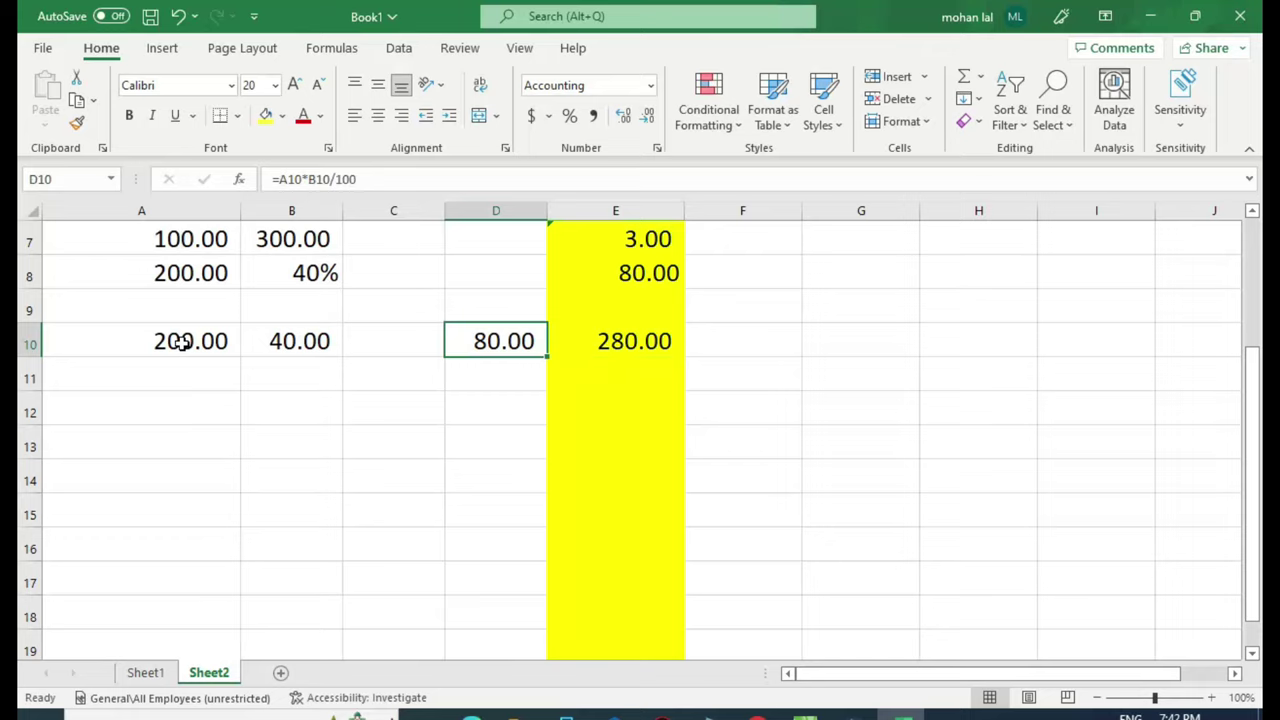
# Copy row 10's calculation, A10 to E10, into row 11
pyautogui.press('Down')
pyautogui.press('Left')
pyautogui.press('Left')
pyautogui.press('Left')
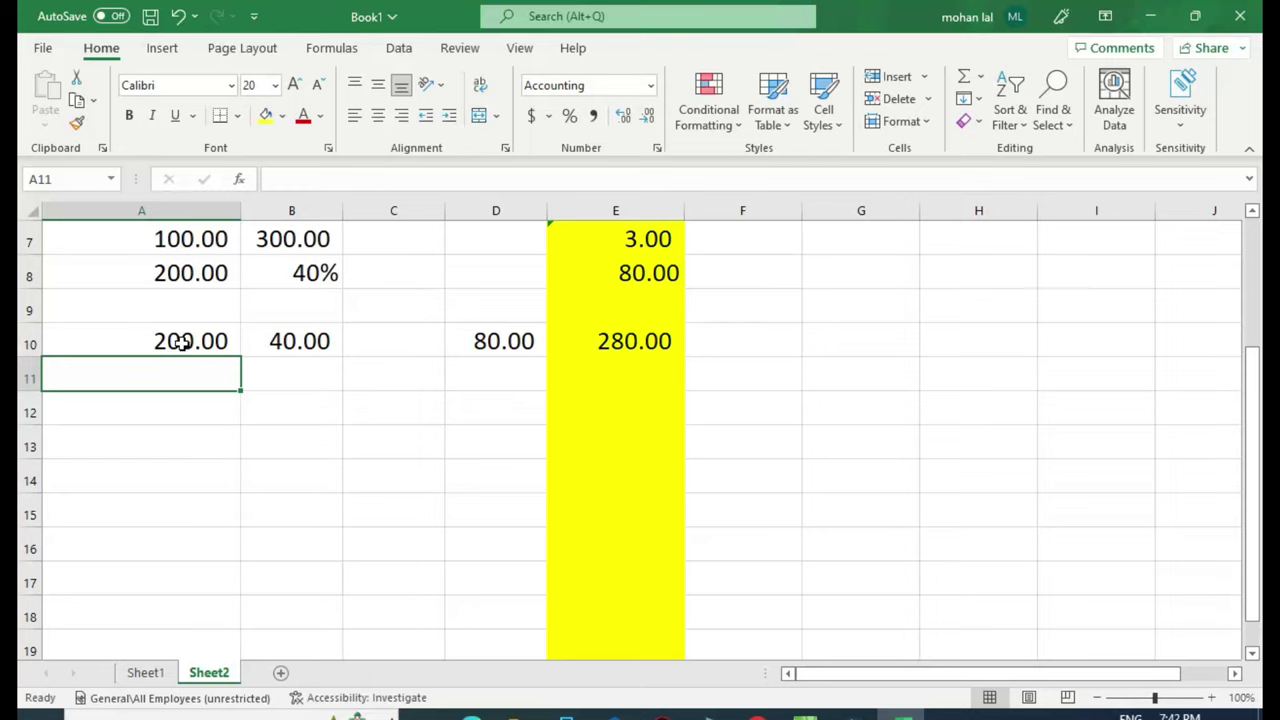
pyautogui.press('Up')
pyautogui.hotkey('shift', 'Right')
pyautogui.hotkey('shift', 'Right')
pyautogui.hotkey('shift', 'Right')
pyautogui.hotkey('shift', 'Right')
pyautogui.hotkey('ctrl', 'c')
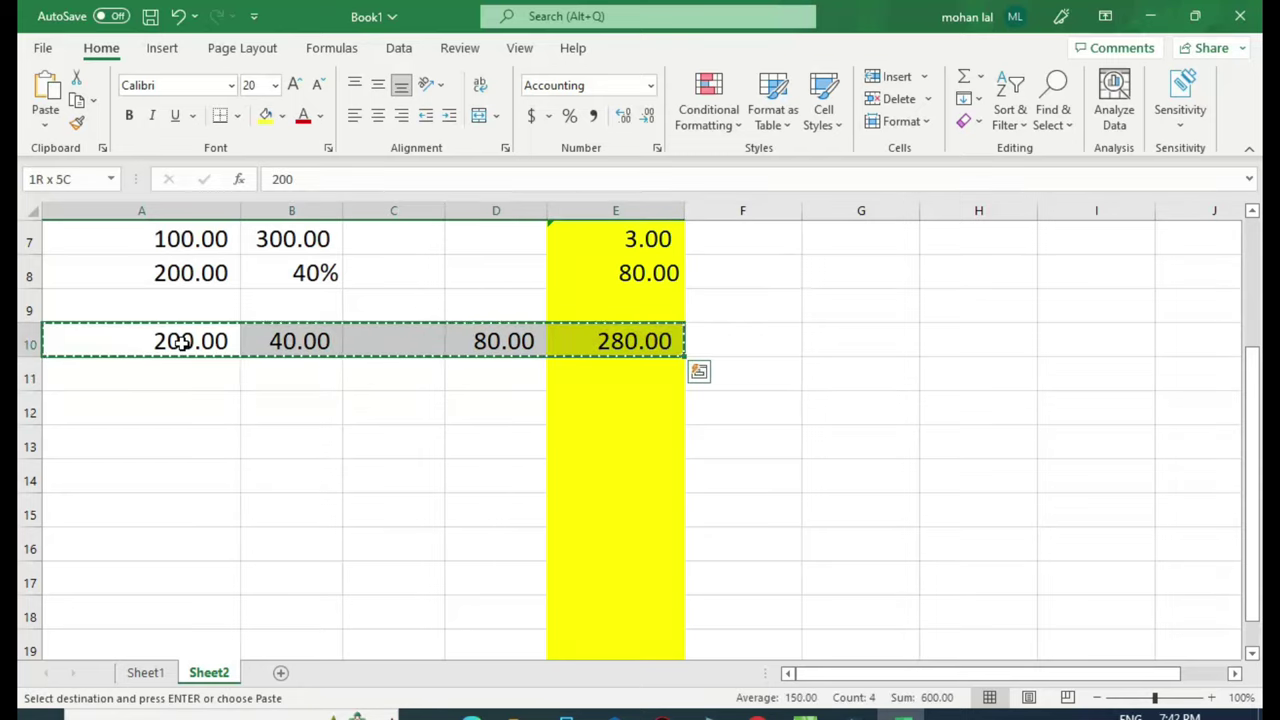
pyautogui.press('Down')
pyautogui.press('Return')
# Clear D11 so E11's total drops to 200.00, then begin a new E11 formula
pyautogui.press('Right')
pyautogui.press('Right')
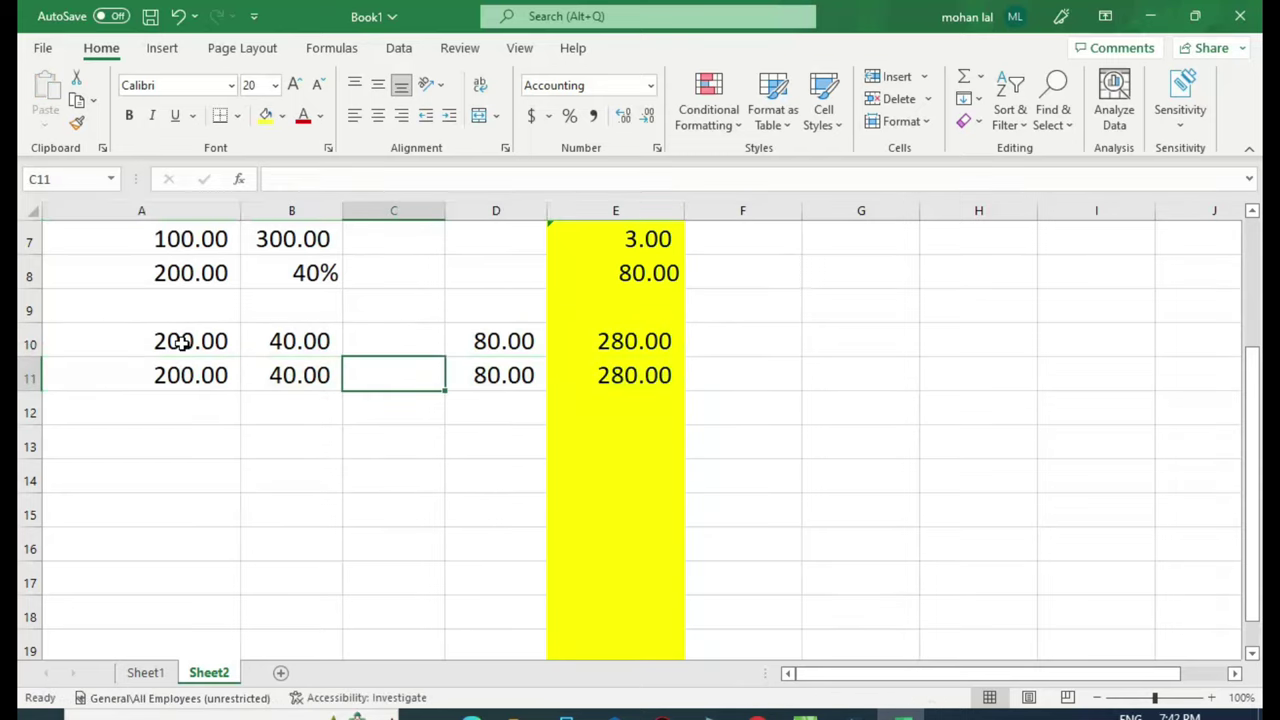
pyautogui.press('Right')
pyautogui.press('Delete')
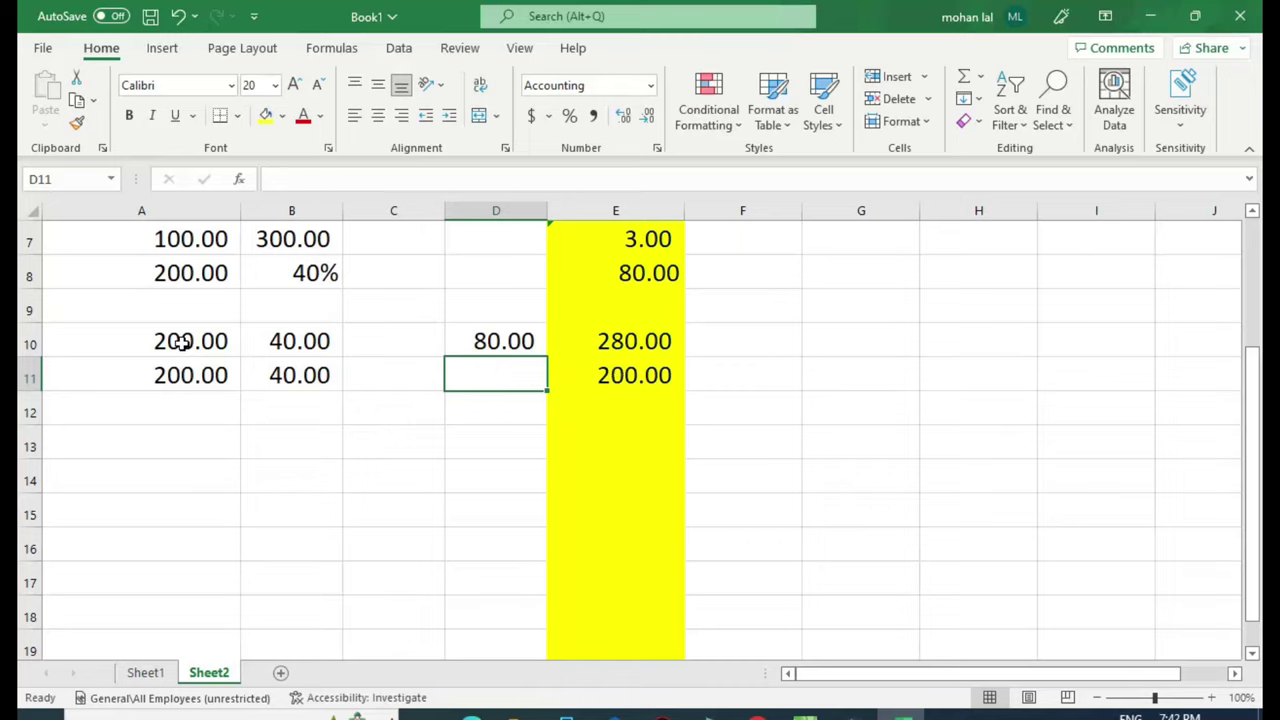
pyautogui.press('Left')
pyautogui.press('Right')
pyautogui.press('Right')
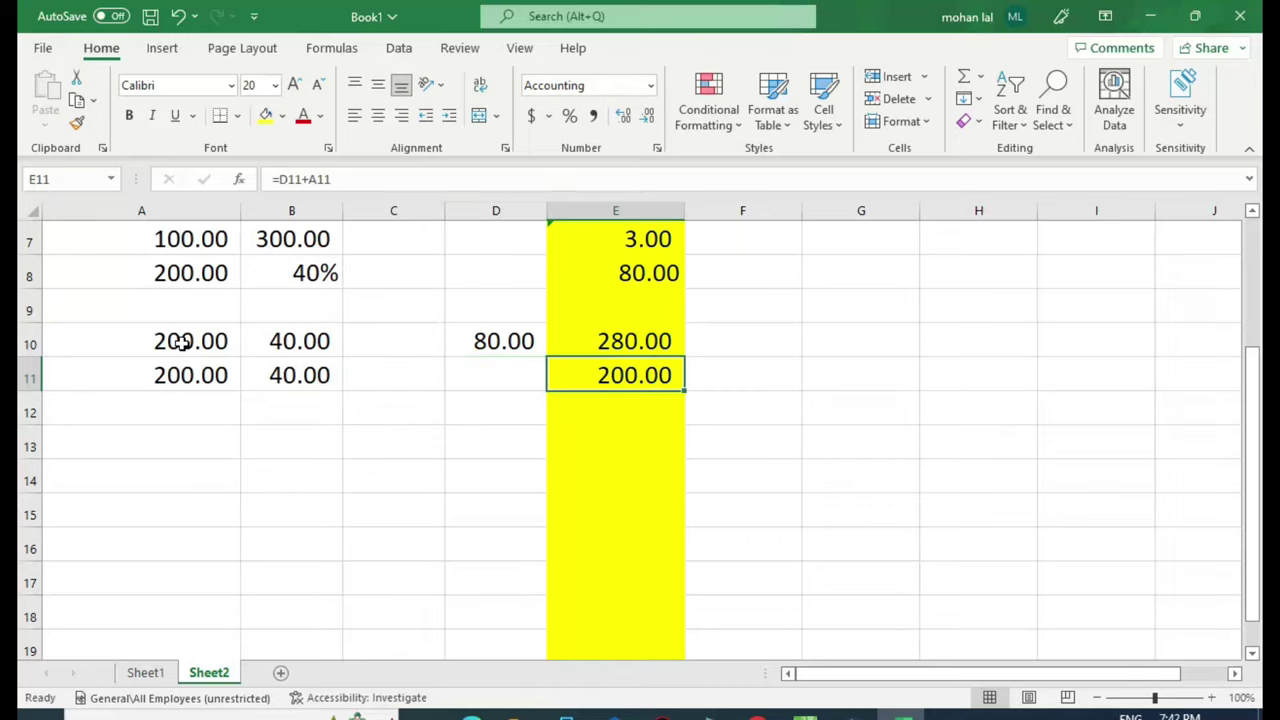
pyautogui.write('=')
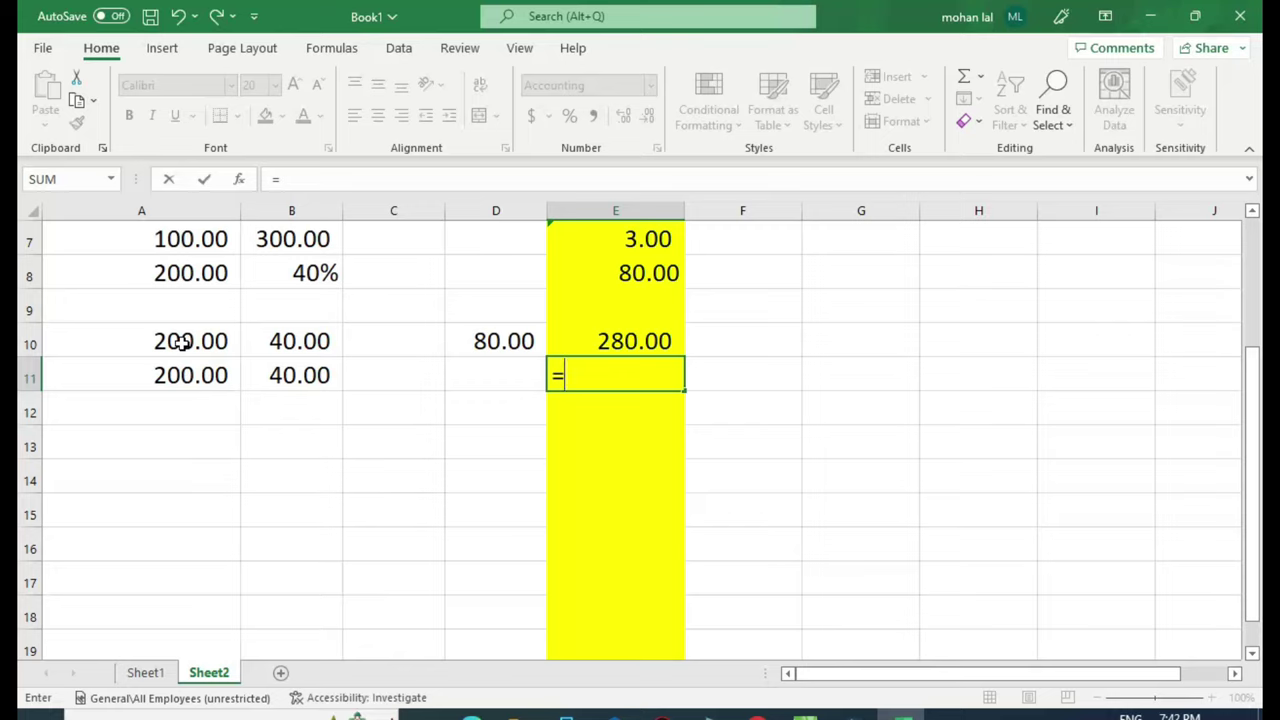
# Enter =A11*1.4 in E11
pyautogui.click(140, 375)
pyautogui.write('*')
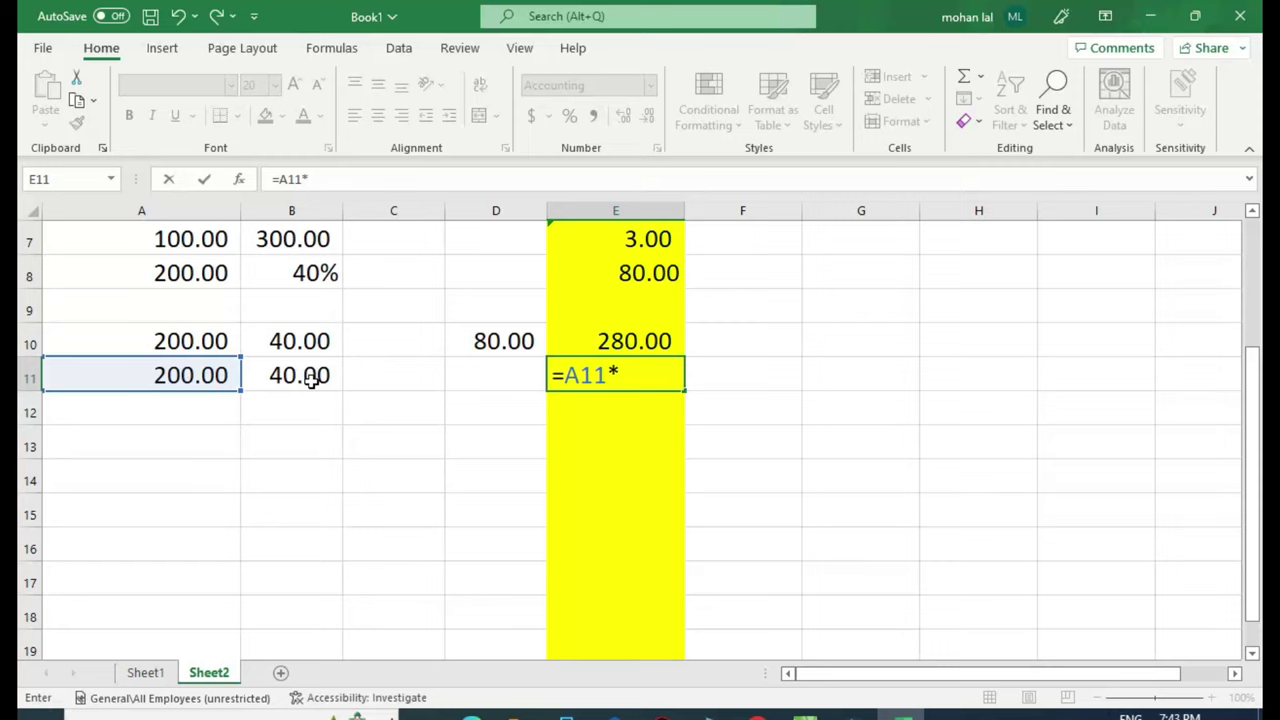
pyautogui.write('1.4')
pyautogui.press('Return')
pyautogui.press('Up')
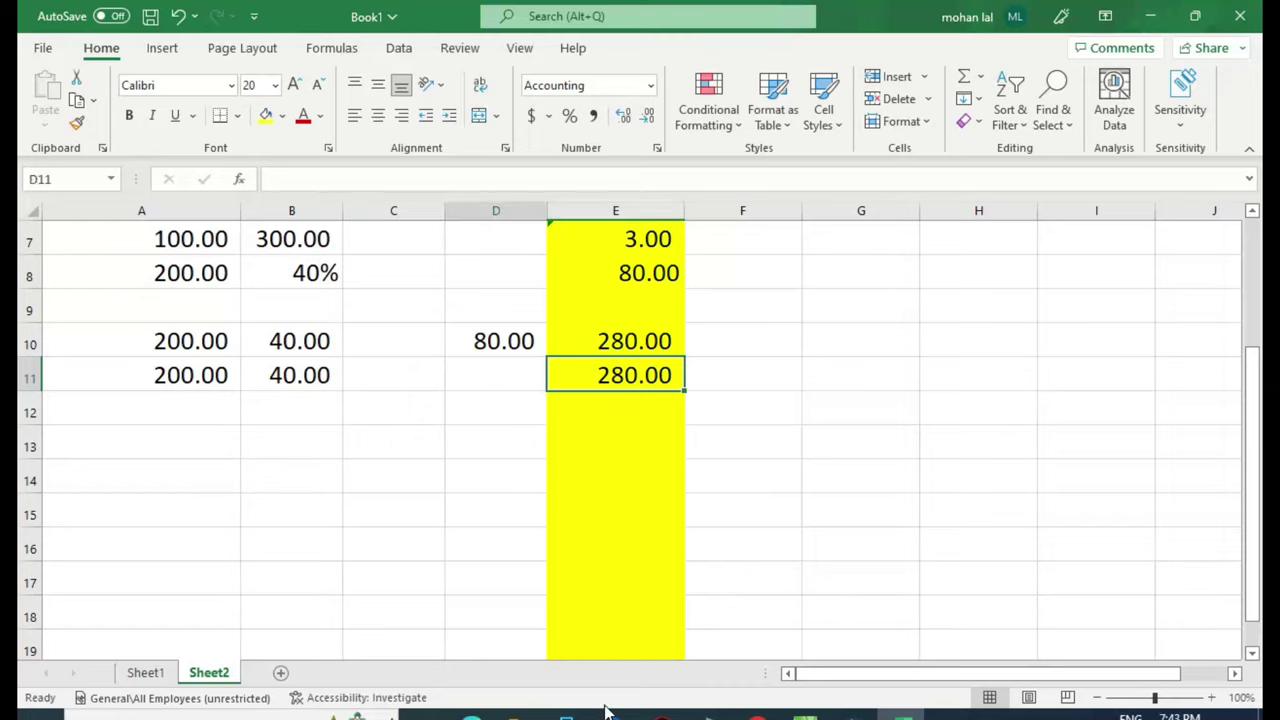
# Change B11 to 50 and re-enter E11 as =A11*1.50, giving 300.00
pyautogui.press('Left')
pyautogui.press('Left')
pyautogui.press('Left')
pyautogui.write('50')
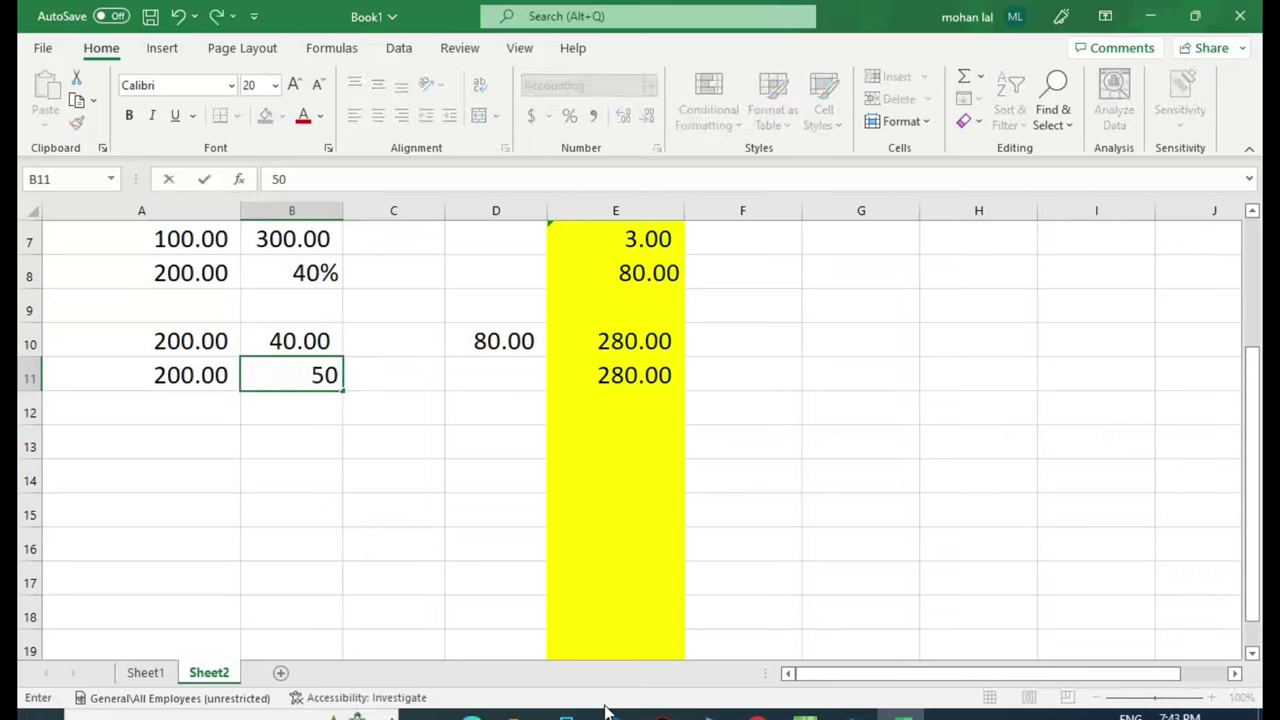
pyautogui.press('Right')
pyautogui.press('Right')
pyautogui.press('Right')
pyautogui.write('+')
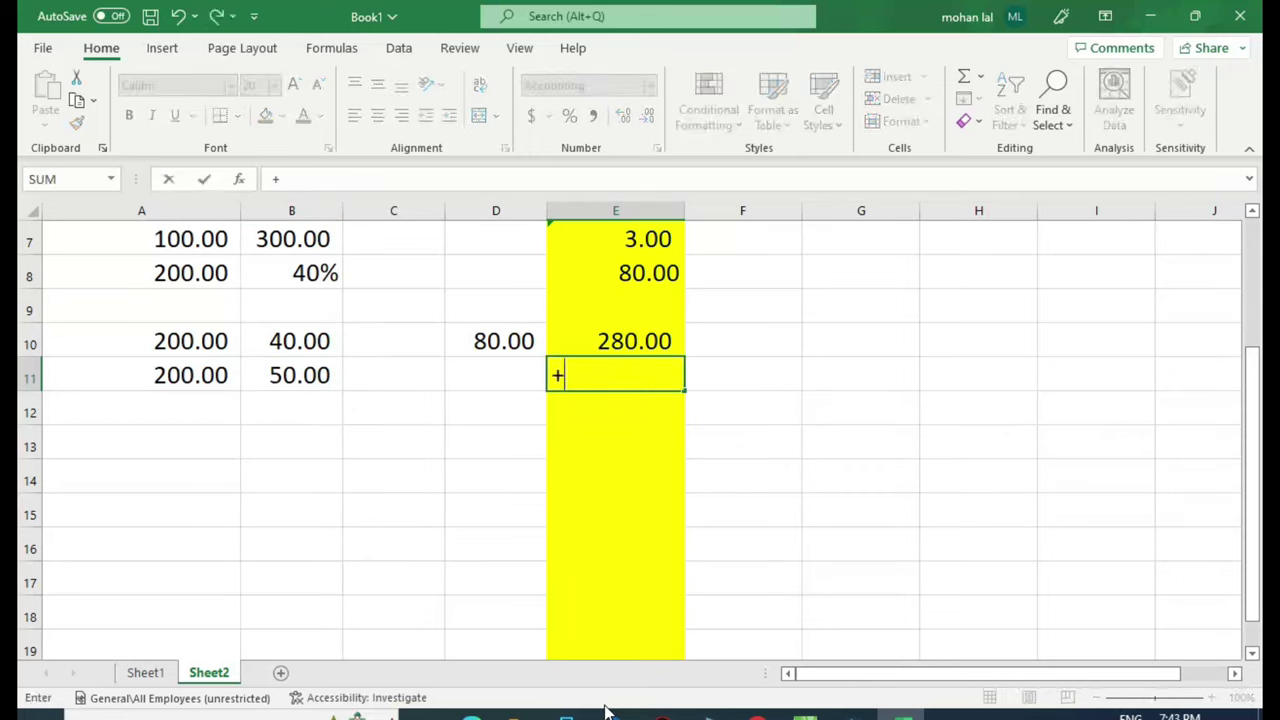
pyautogui.press('Escape')
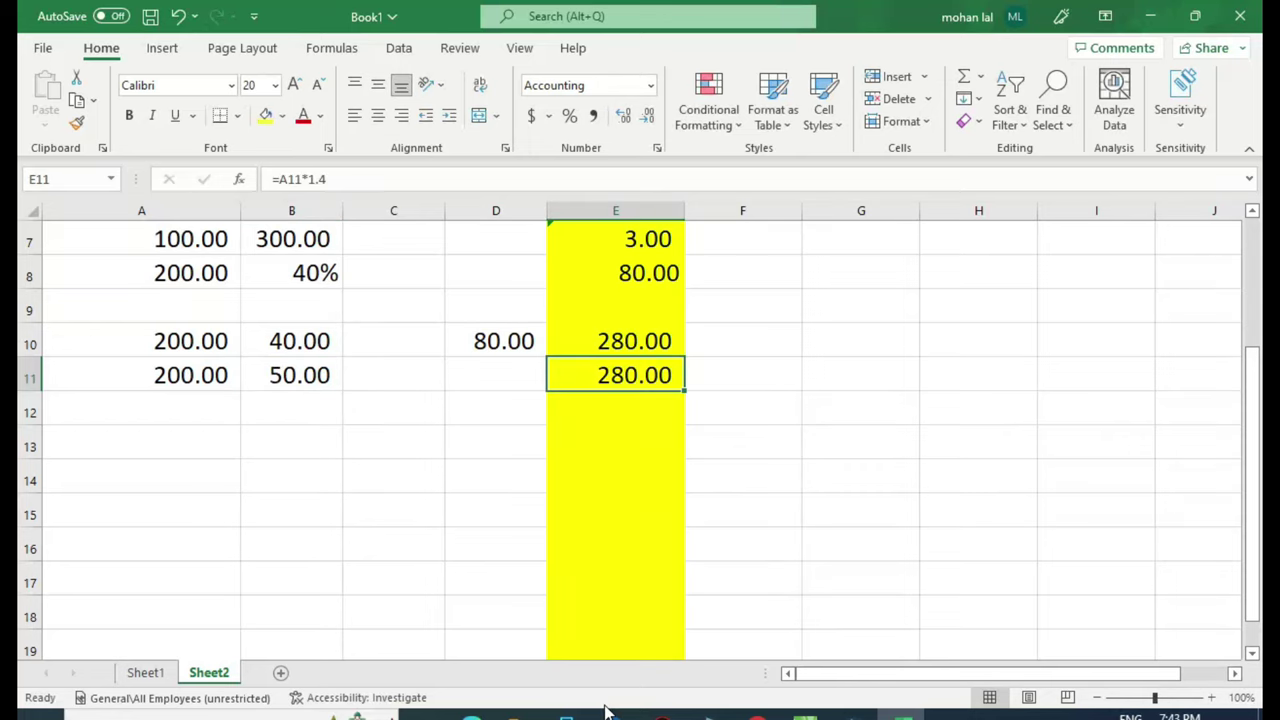
pyautogui.write('=')
pyautogui.press('Left')
pyautogui.press('Left')
pyautogui.press('Left')
pyautogui.press('Left')
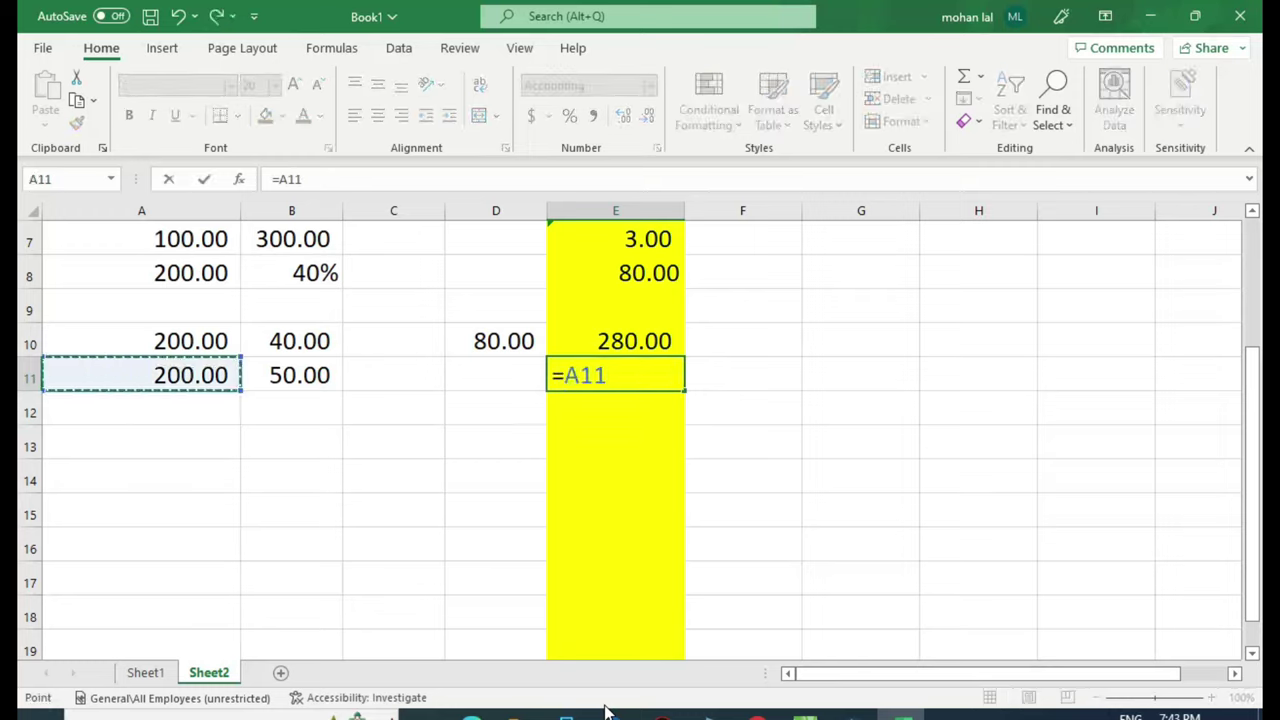
pyautogui.write('*1.')
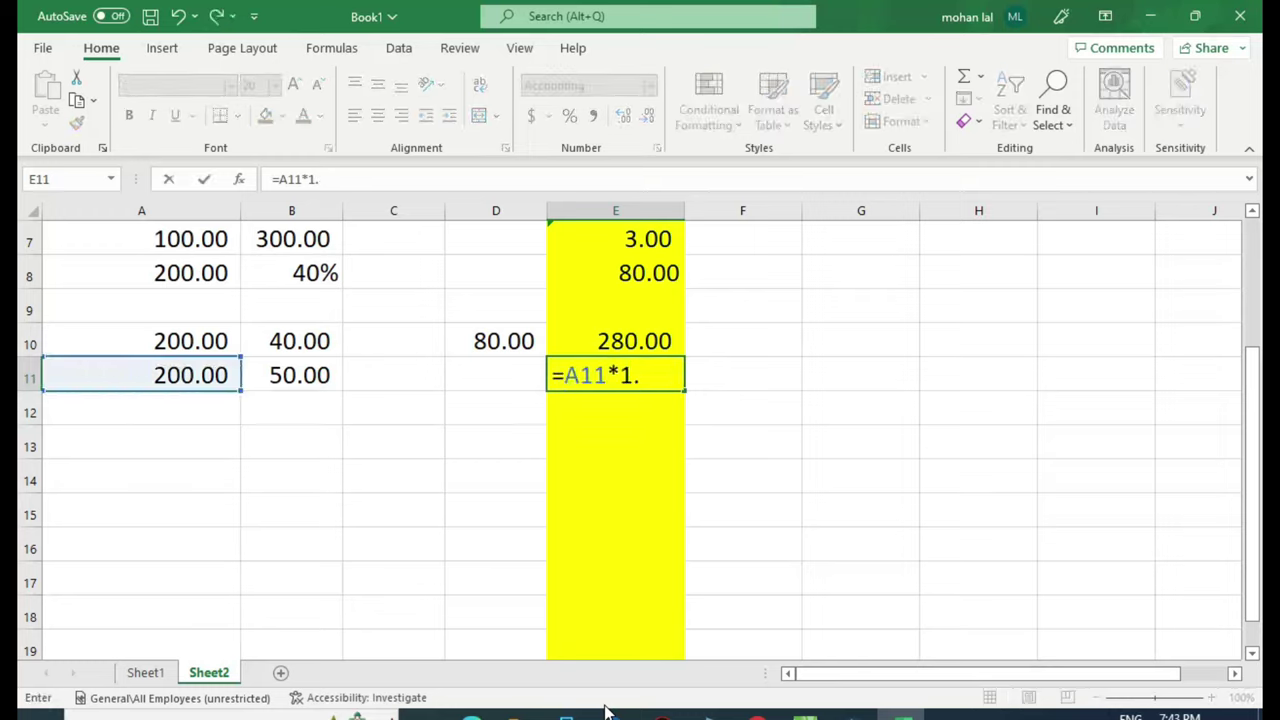
pyautogui.write('50')
pyautogui.press('Return')
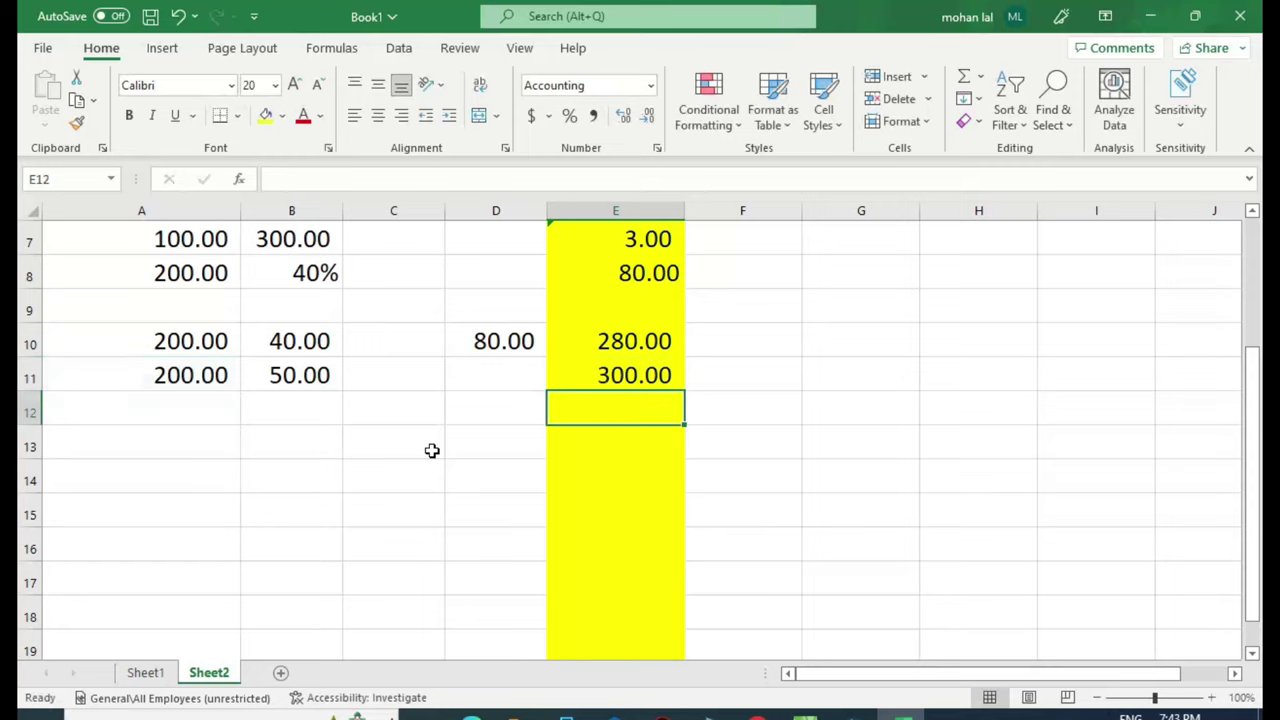
pyautogui.press('Up')
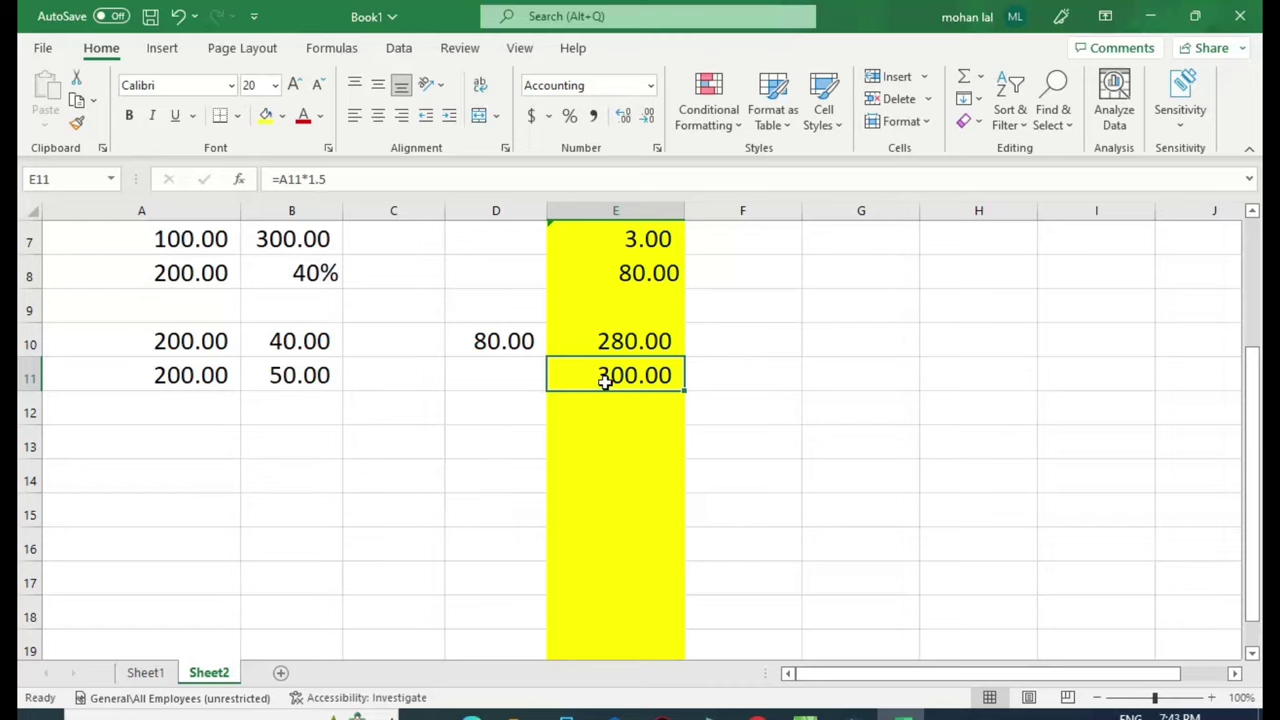
# Switch to Sheet1 to show the arithmetic table
pyautogui.click(145, 672)
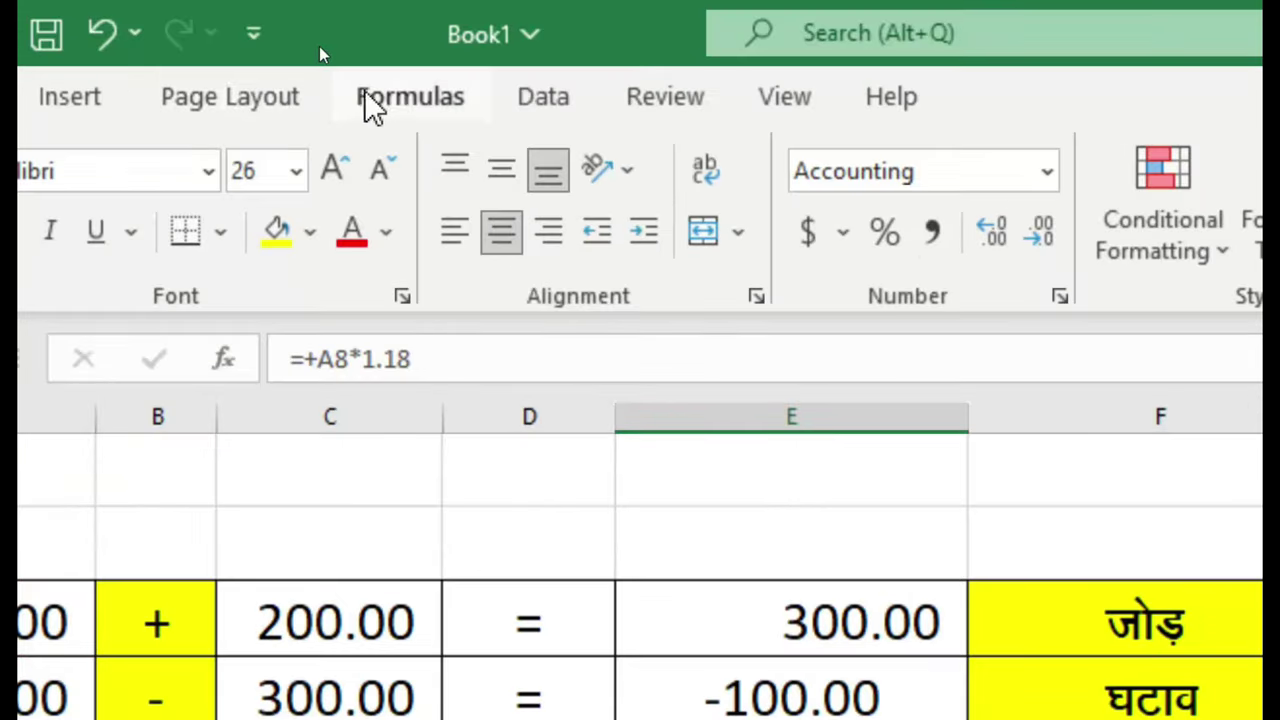
# On the Formulas tab, browse the Financial, Logical, Text, Date & Time and Lookup & Reference lists, then select D2
pyautogui.click(320, 48)
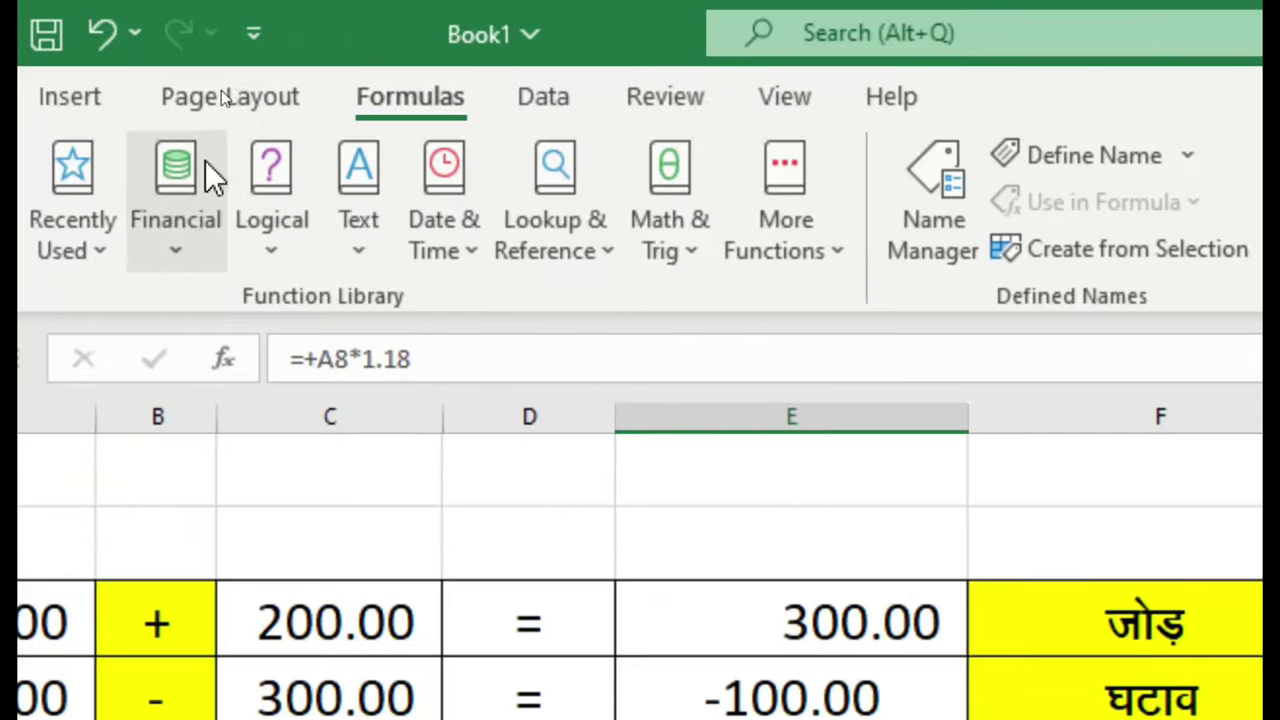
pyautogui.click(218, 249)
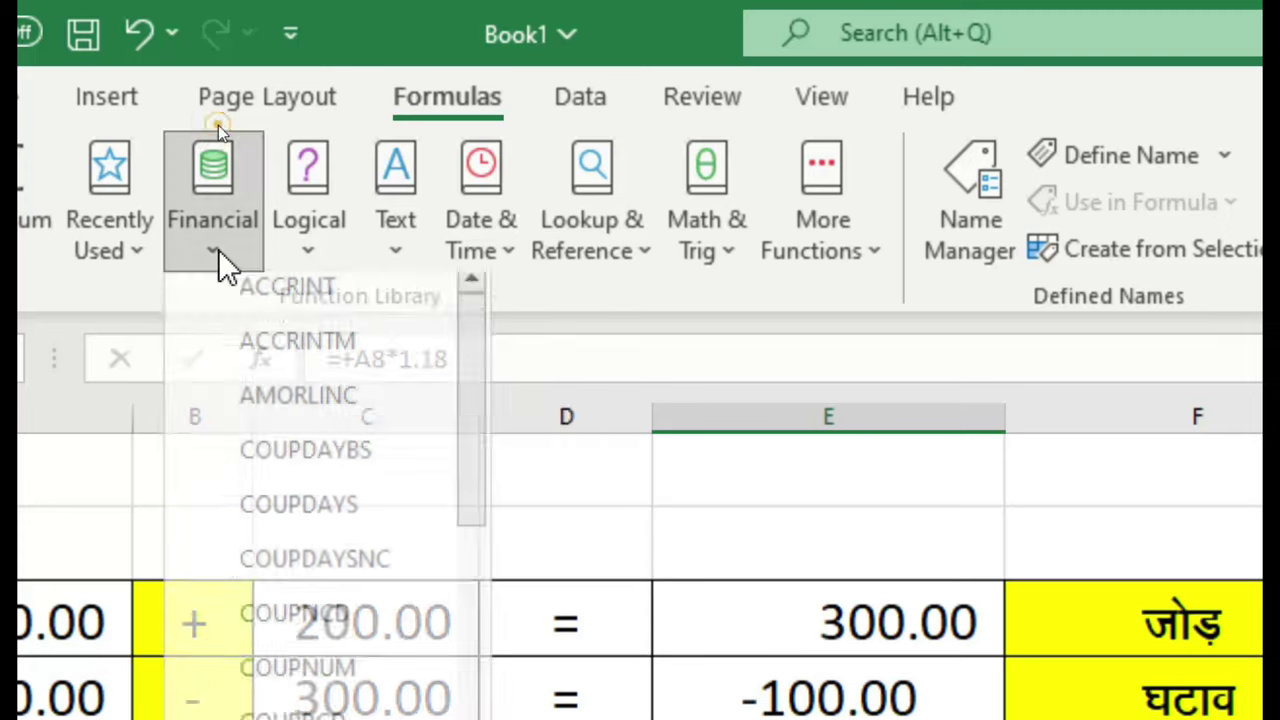
pyautogui.click(312, 249)
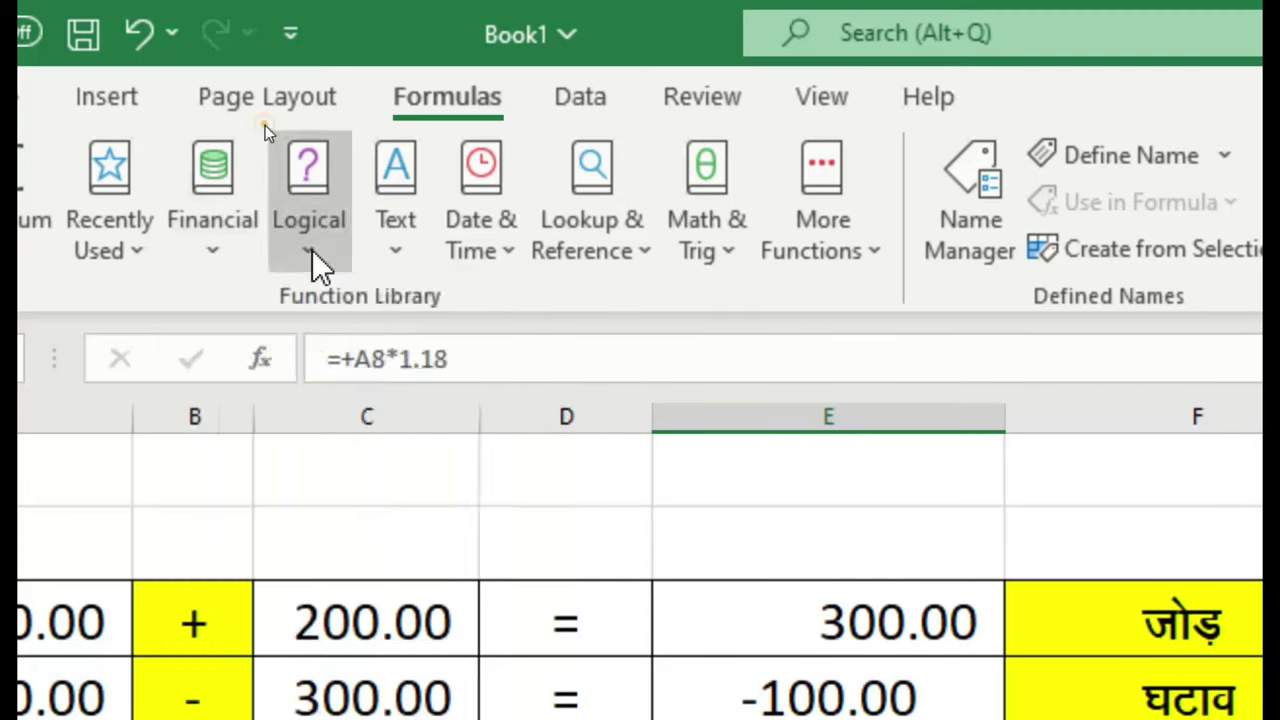
pyautogui.click(401, 249)
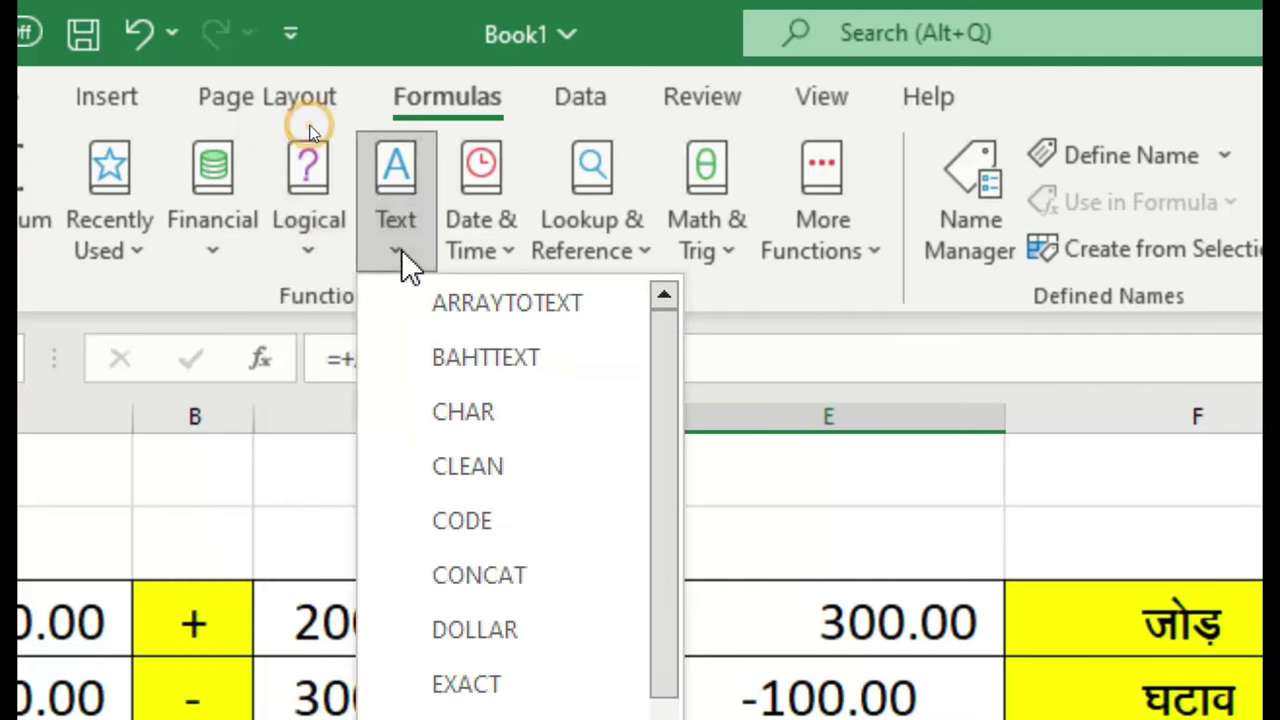
pyautogui.click(508, 252)
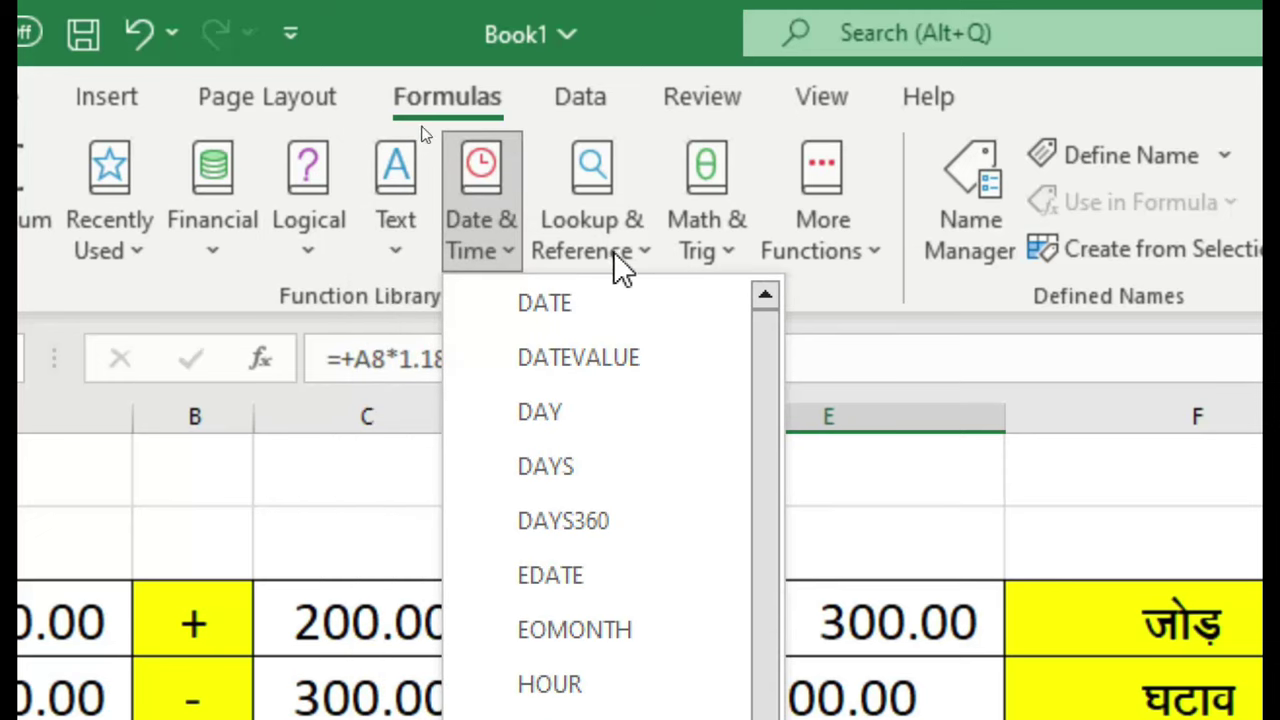
pyautogui.click(648, 250)
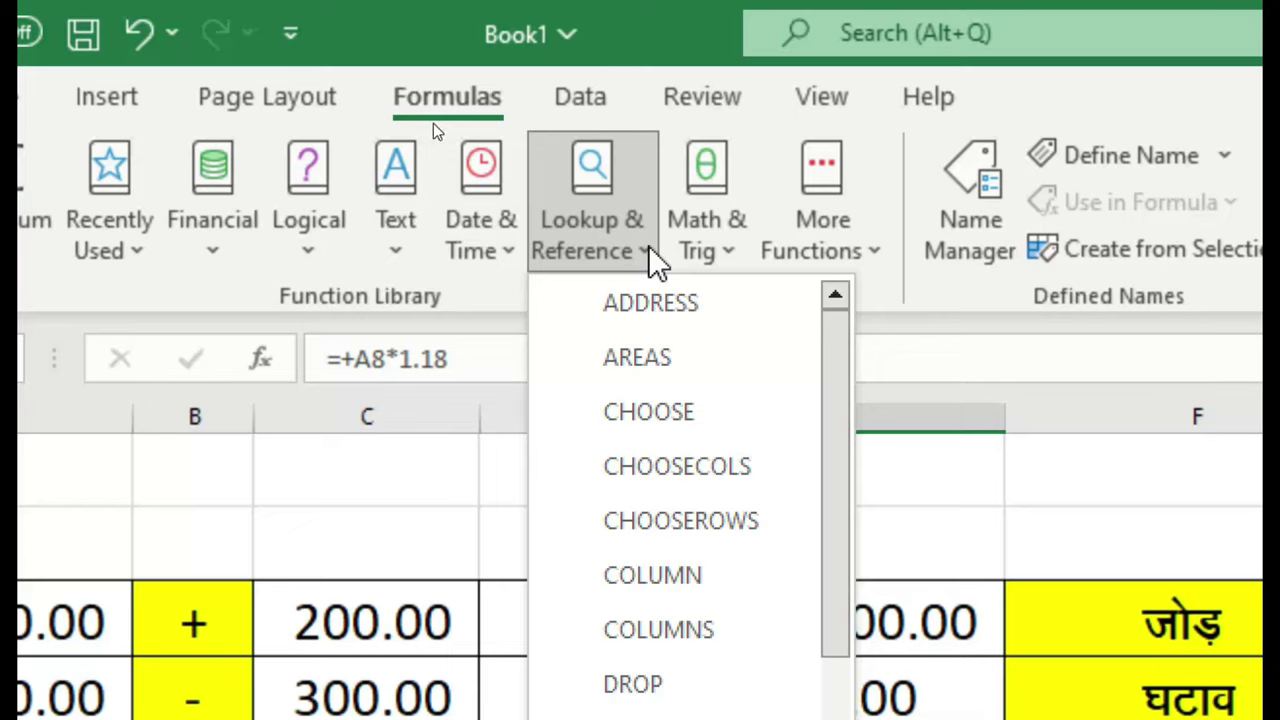
pyautogui.click(650, 250)
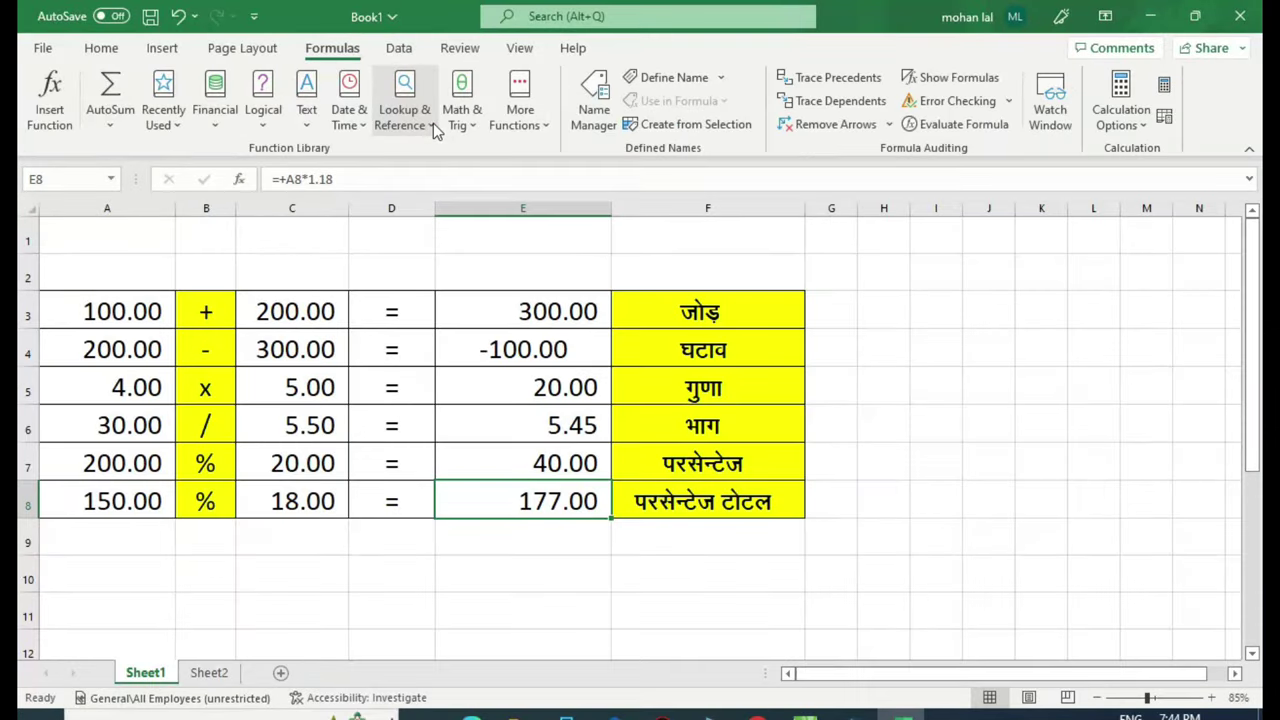
pyautogui.click(417, 263)
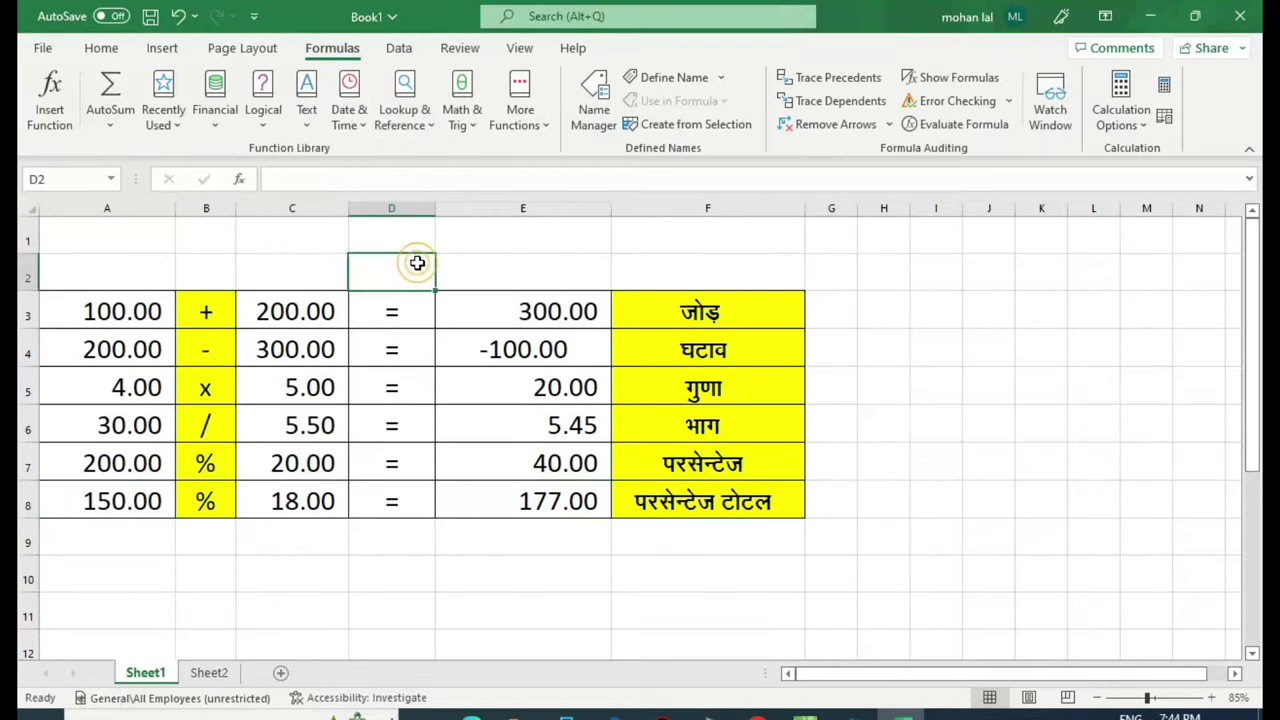